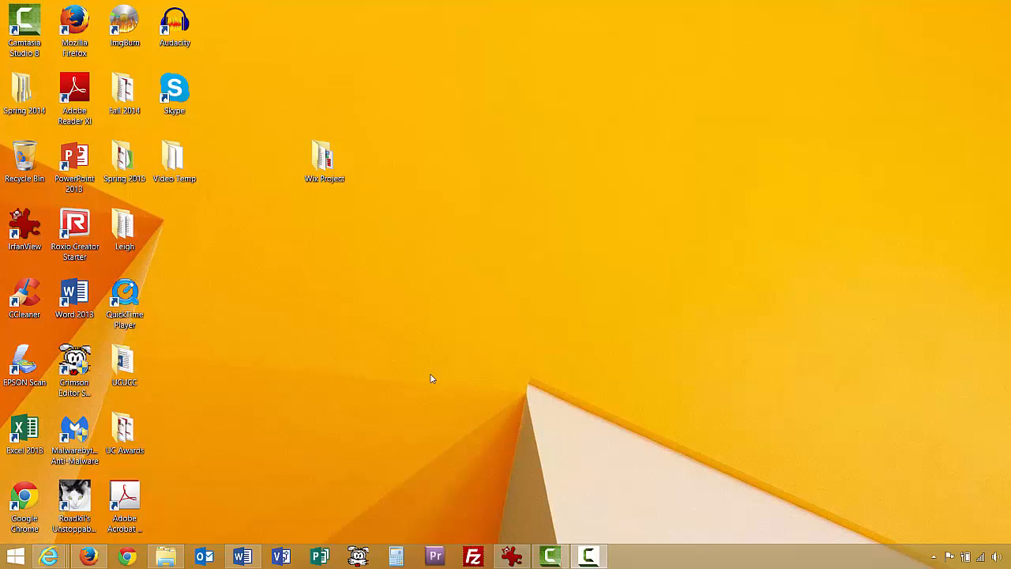
# Bring the Firefox window showing the wix.com home page to the front.
pyautogui.click(103, 557)
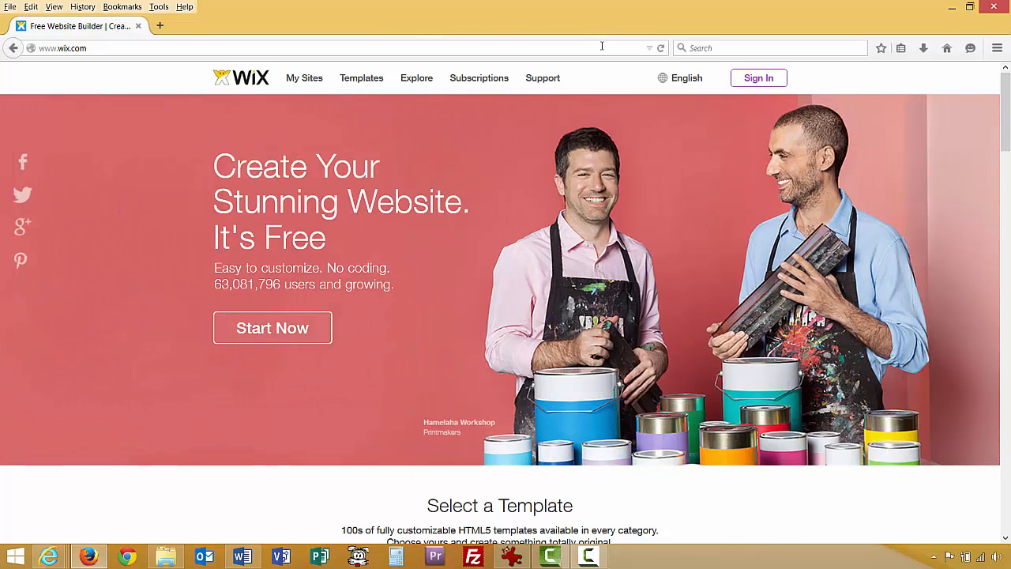
pyautogui.moveTo(716, 94)
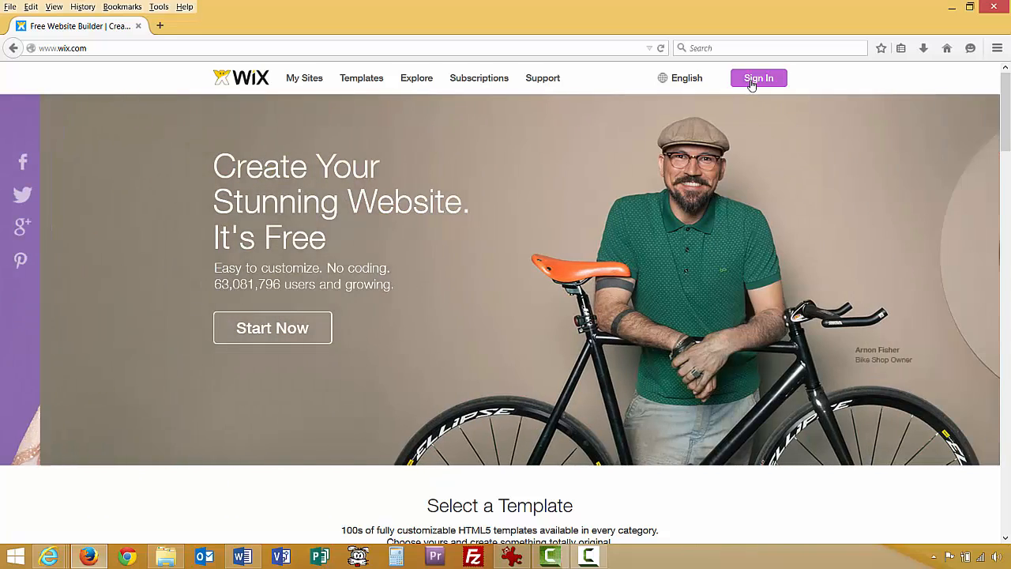
# Open the Wix sign-in form and switch it to signing up as a new user.
pyautogui.click(754, 82)
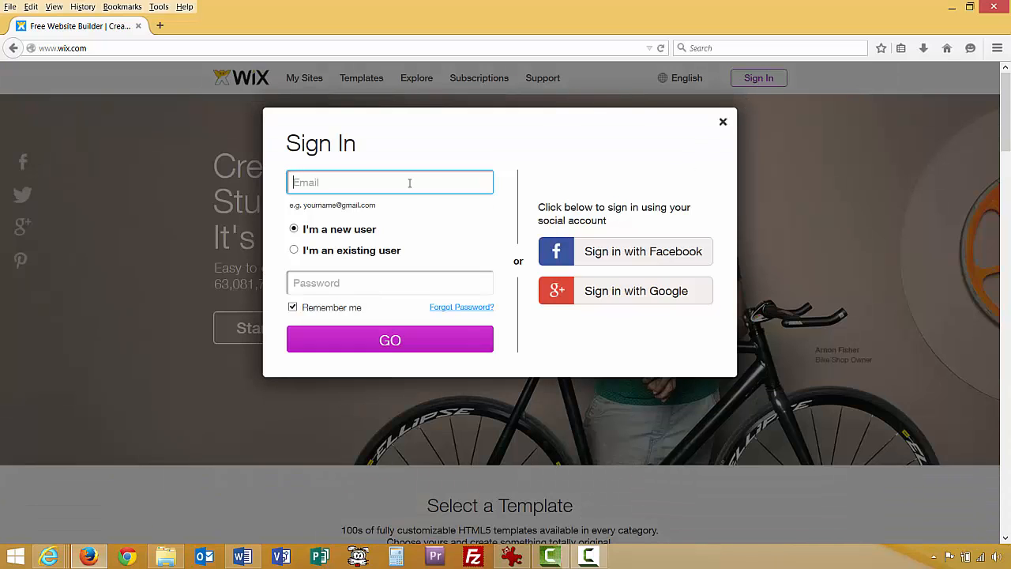
pyautogui.click(338, 282)
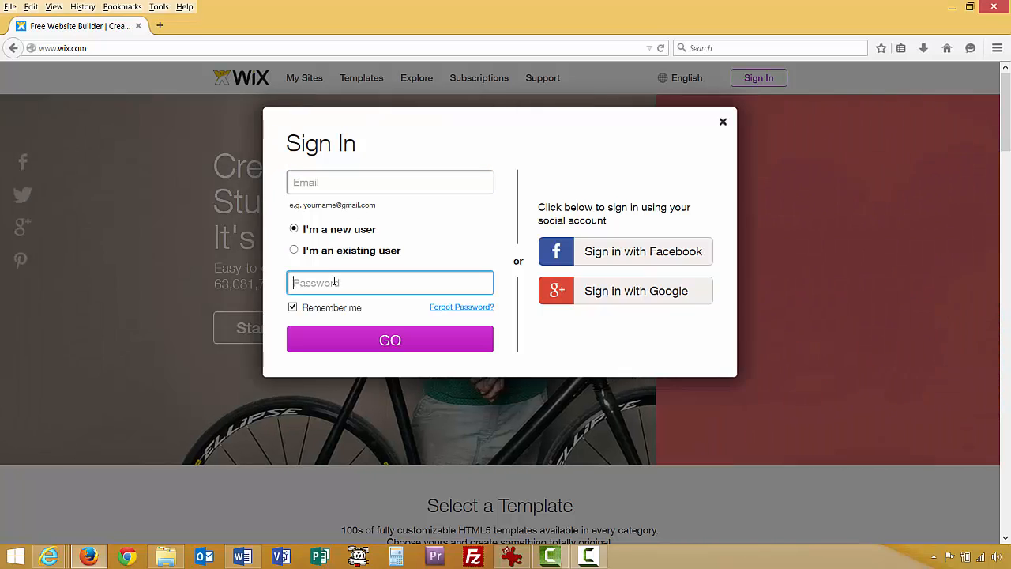
pyautogui.click(294, 251)
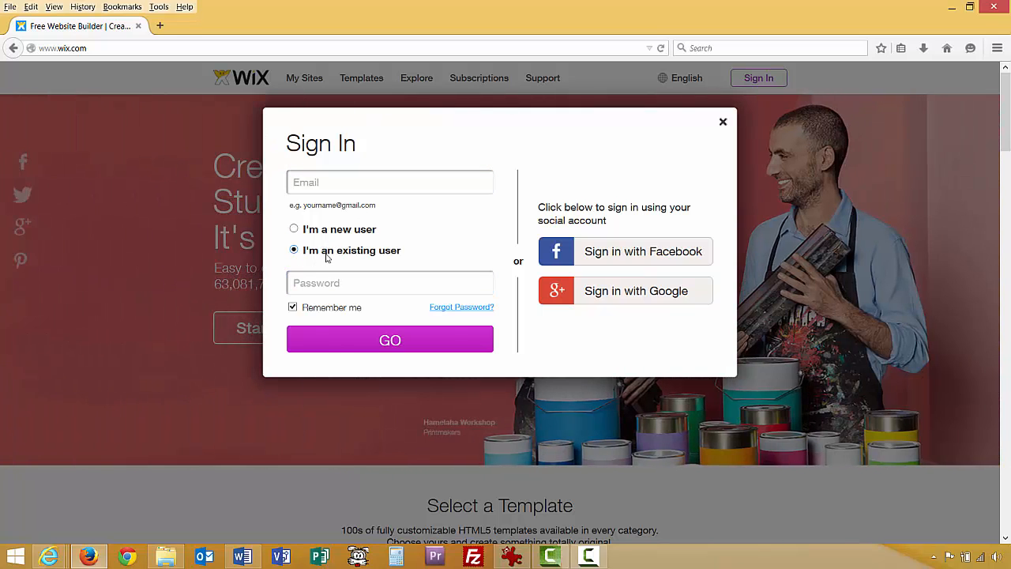
pyautogui.click(294, 229)
# Enter the new account's e-mail address and password and continue.
pyautogui.click(324, 181)
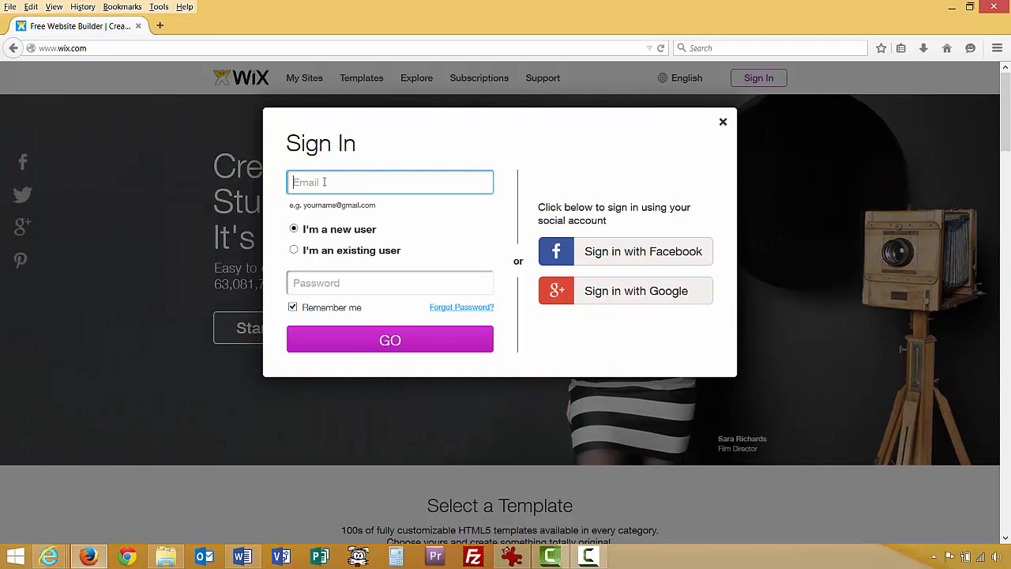
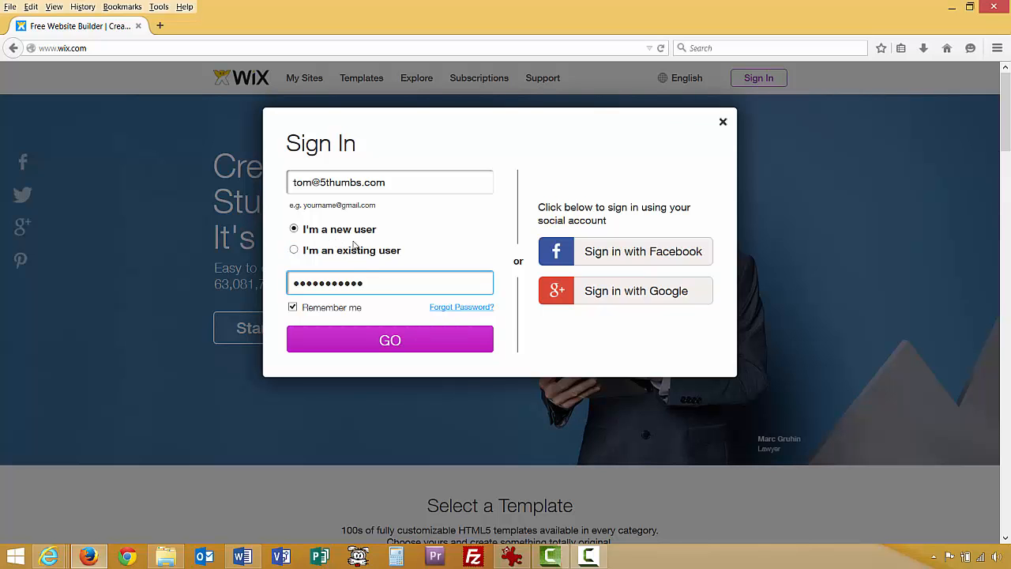
pyautogui.click(377, 342)
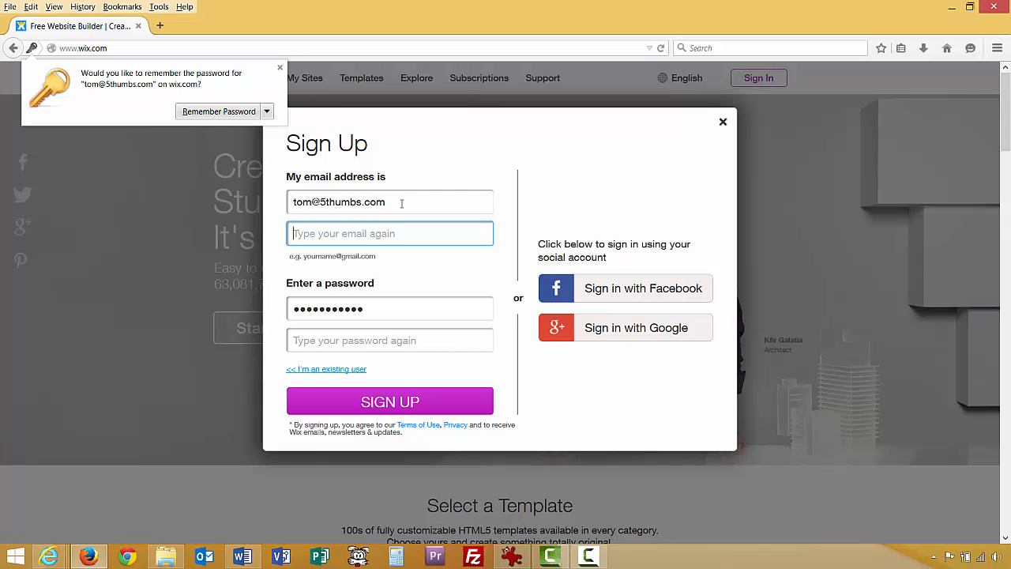
# Repeat the account e-mail and password in the confirmation fields and submit the sign-up.
pyautogui.click(376, 236)
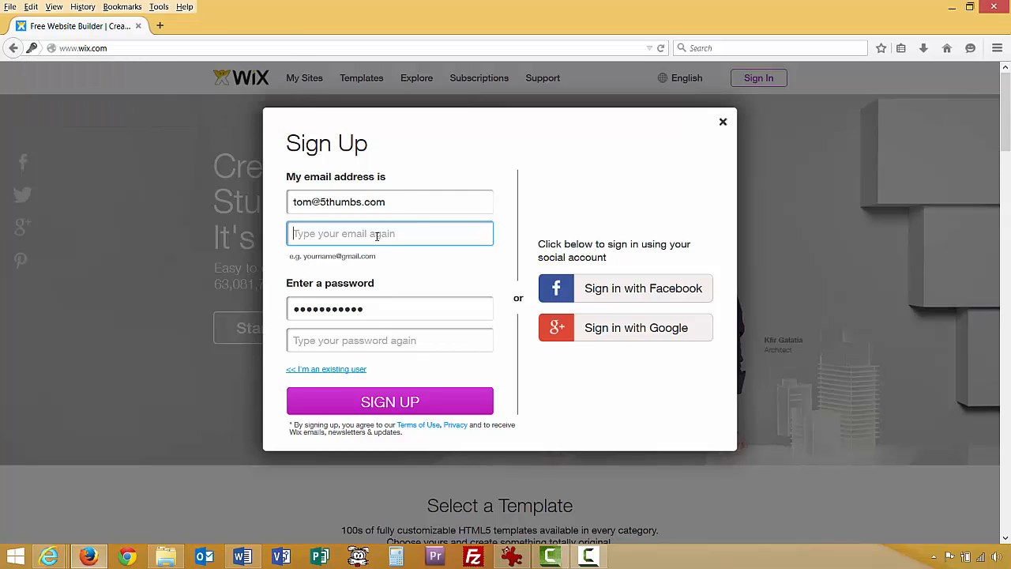
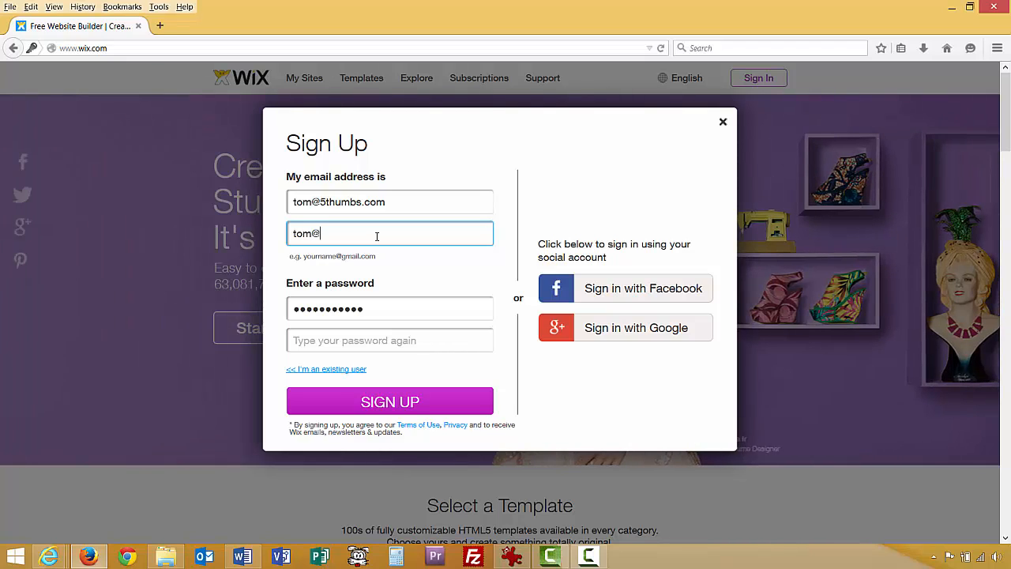
pyautogui.click(350, 340)
pyautogui.write('•••••••')
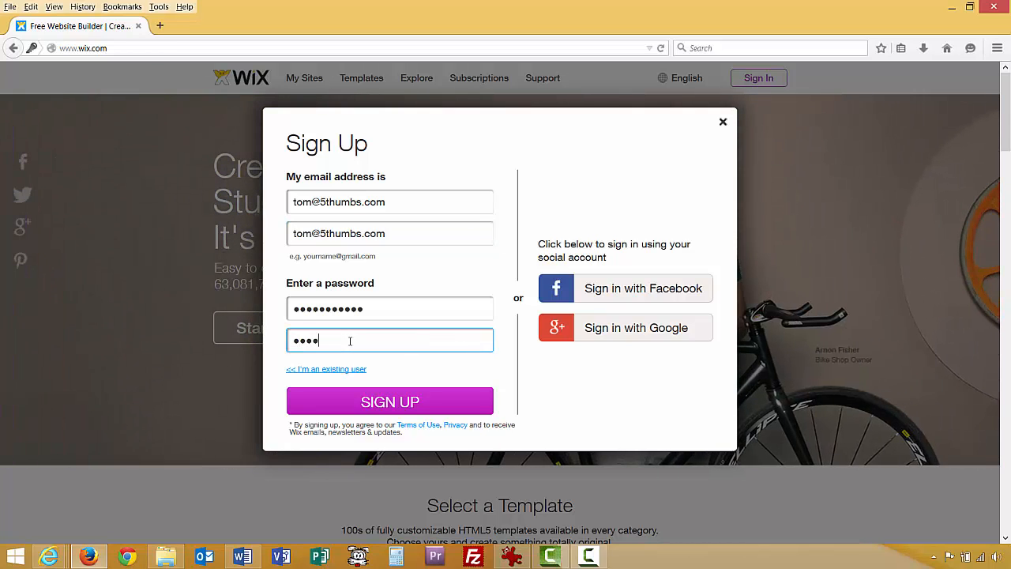
pyautogui.write('••••')
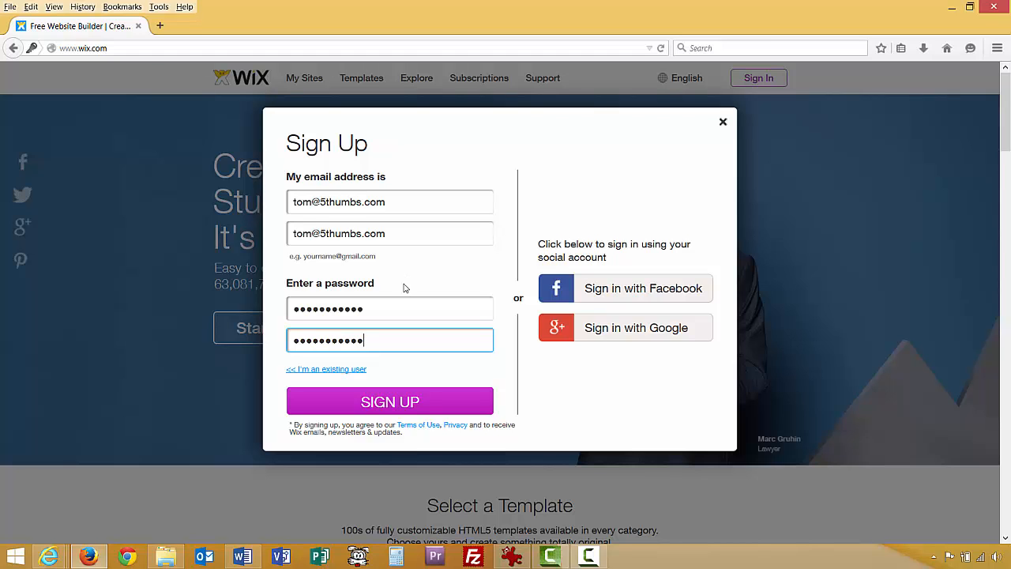
pyautogui.click(412, 402)
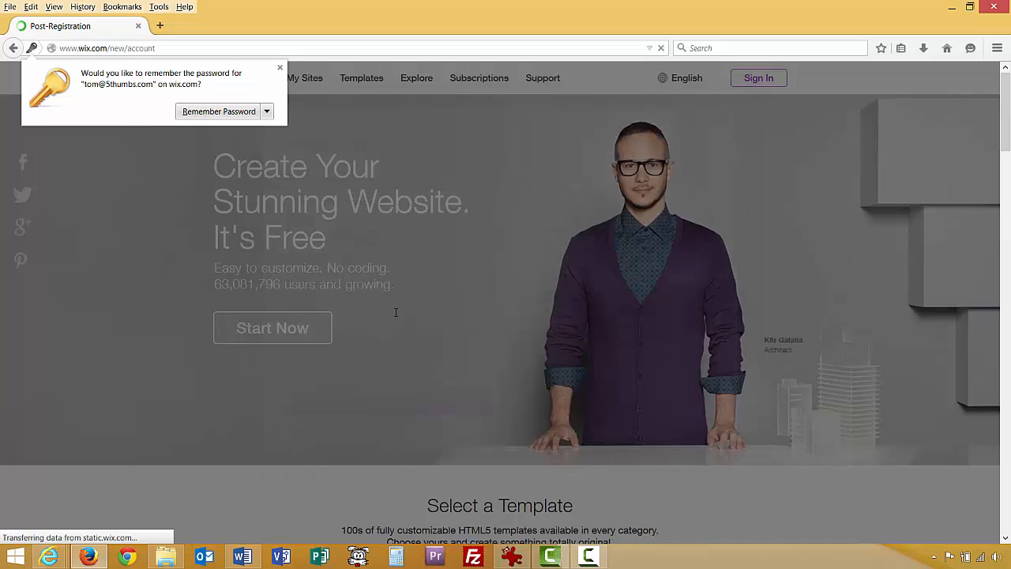
# Dismiss the save-password prompt and view Site Map.png in IrfanView.
pyautogui.click(279, 68)
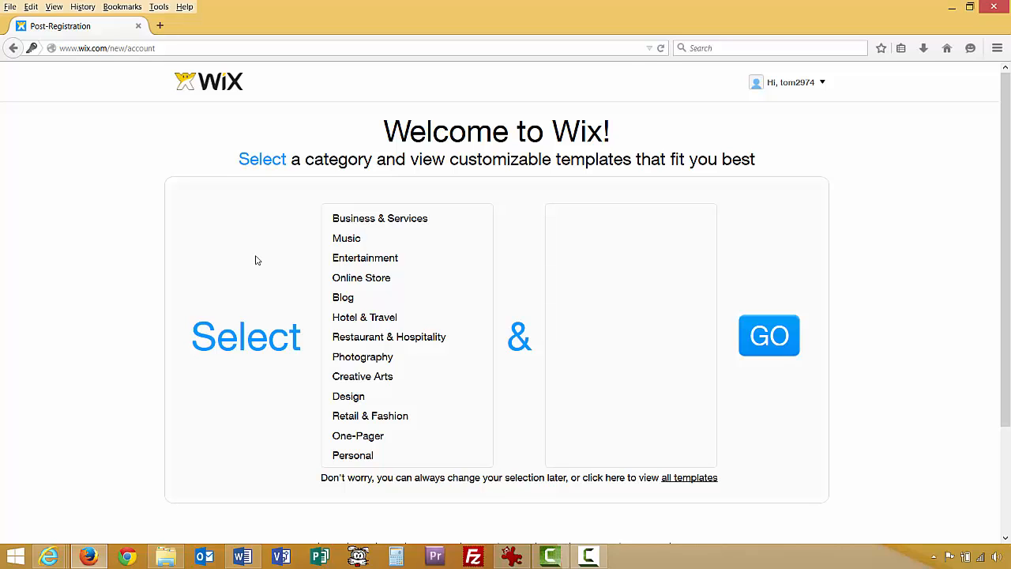
pyautogui.click(509, 558)
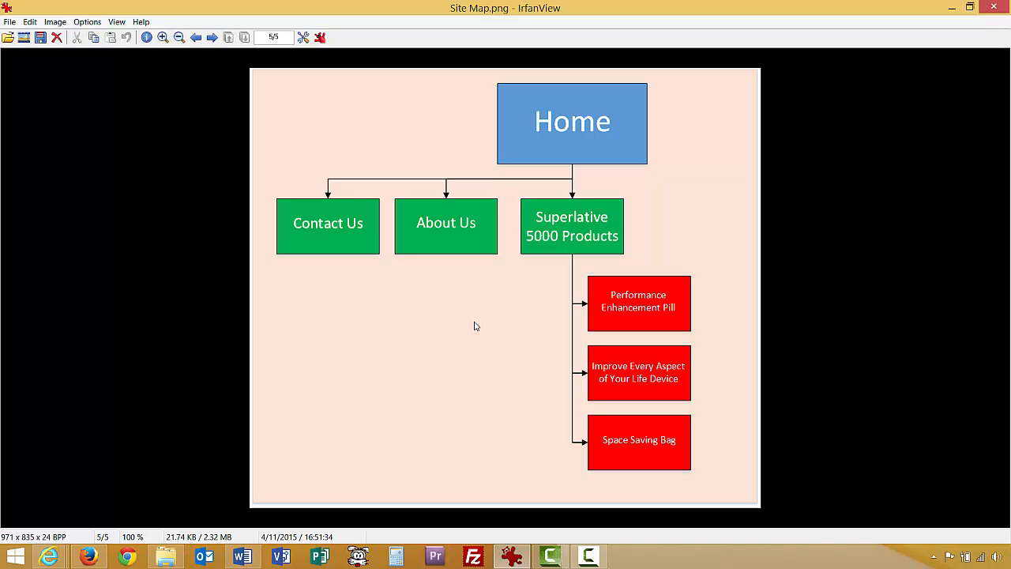
# Minimize IrfanView and bring up File Explorer showing the Wix Project folder.
pyautogui.click(950, 7)
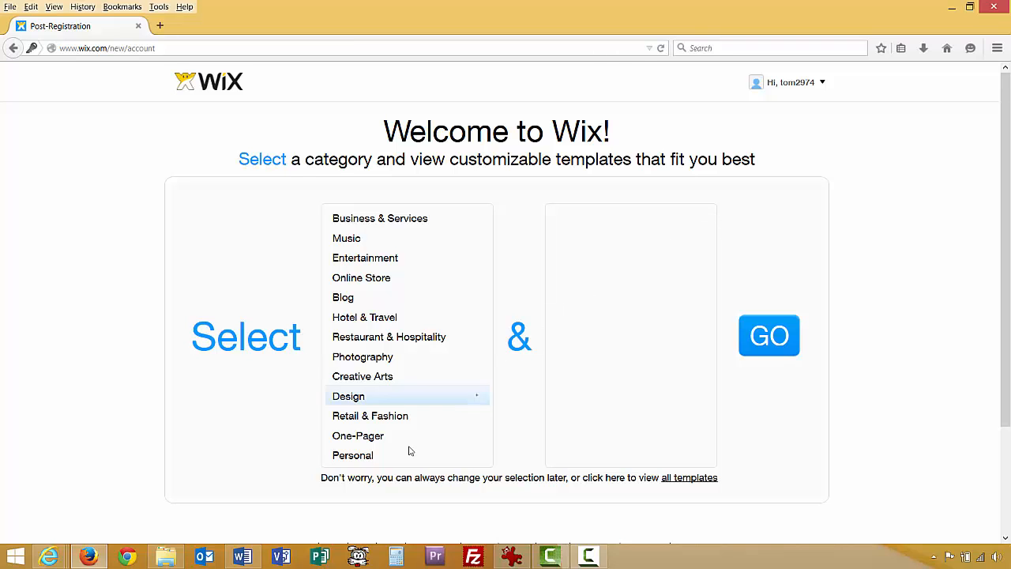
pyautogui.click(166, 557)
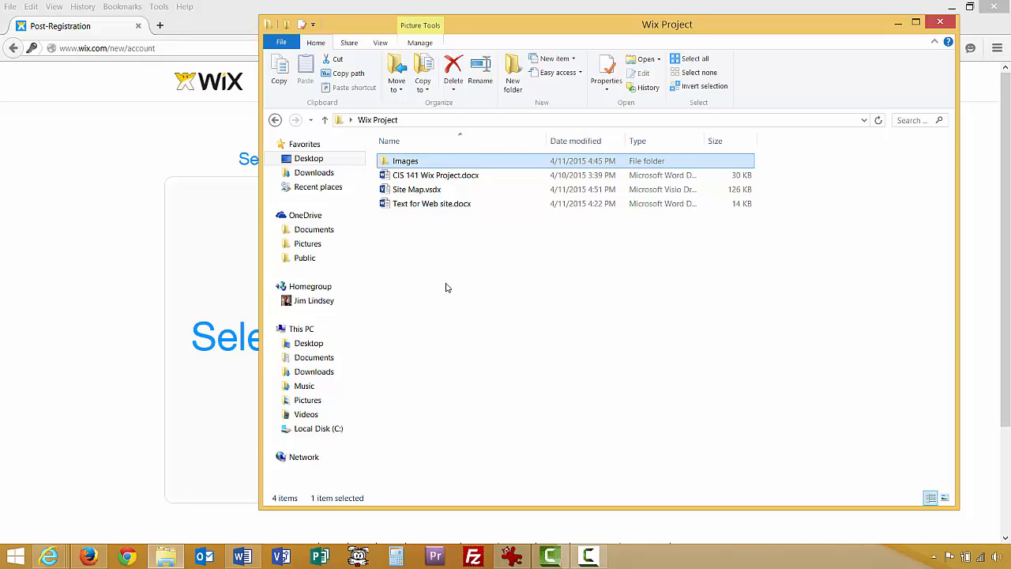
# Read Text for Web site.docx in Word down to its footer, then return to Explorer.
pyautogui.doubleClick(413, 204)
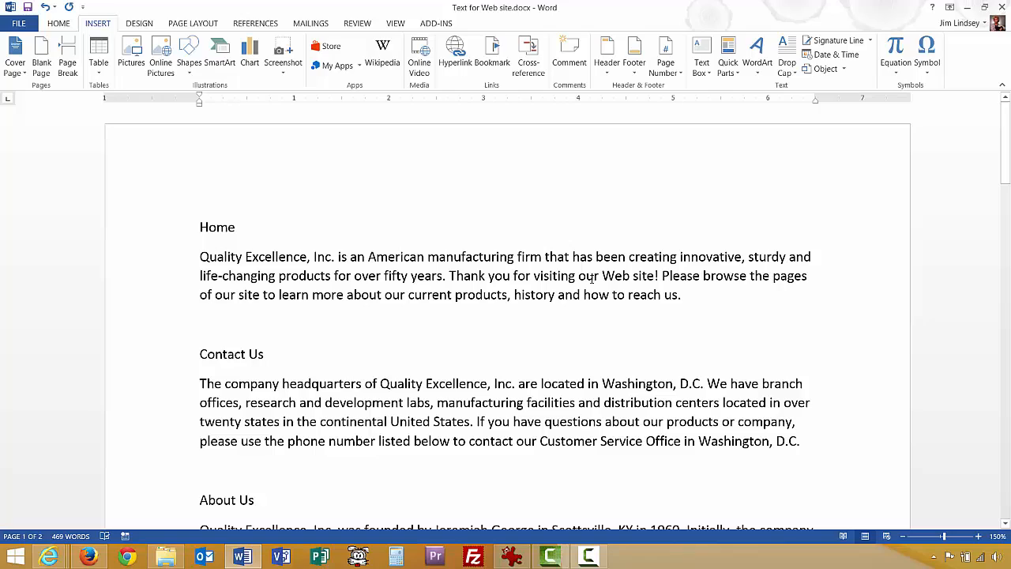
pyautogui.moveTo(1006, 156); pyautogui.dragTo(1006, 386)
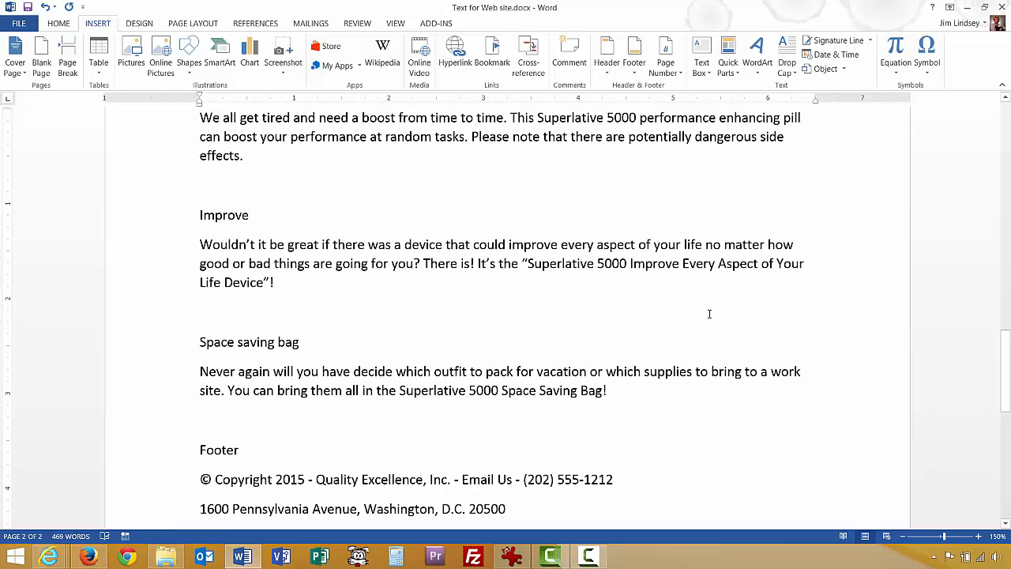
pyautogui.moveTo(1006, 352); pyautogui.dragTo(1007, 399)
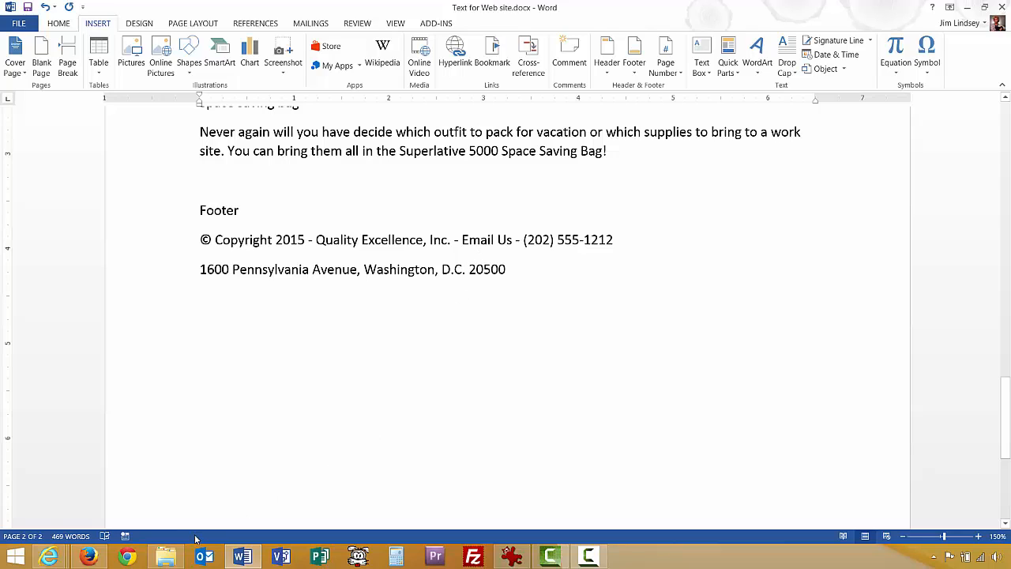
pyautogui.click(166, 556)
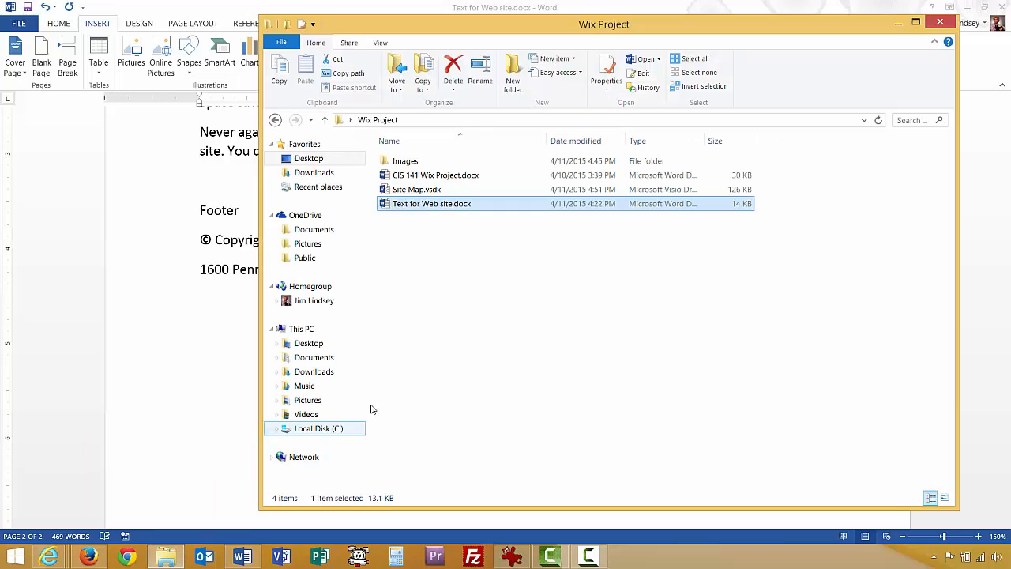
# Open the Images folder, view logo.png, then close the image.
pyautogui.click(417, 354)
pyautogui.click(408, 162)
pyautogui.doubleClick(408, 162)
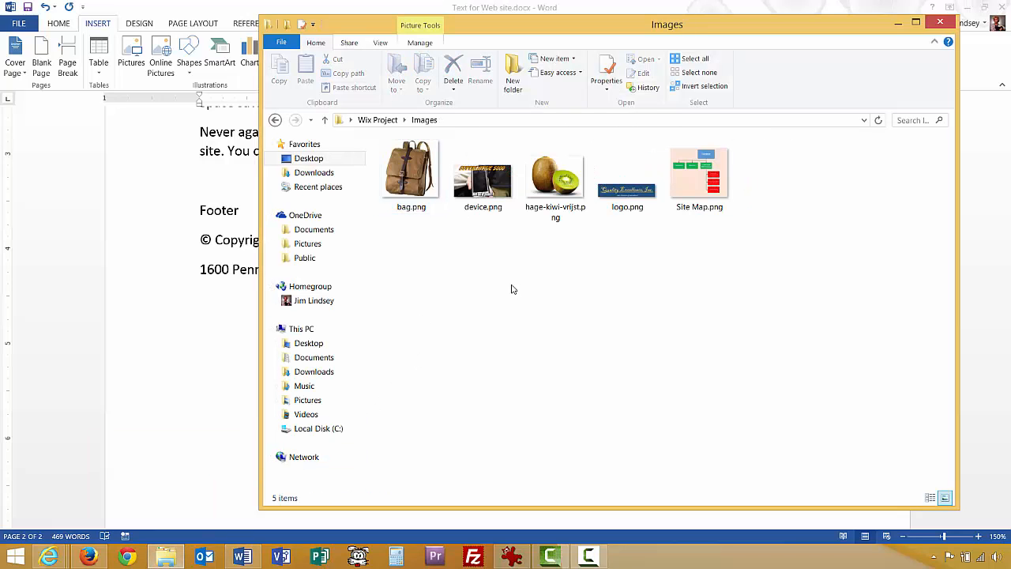
pyautogui.click(634, 195)
pyautogui.doubleClick(634, 196)
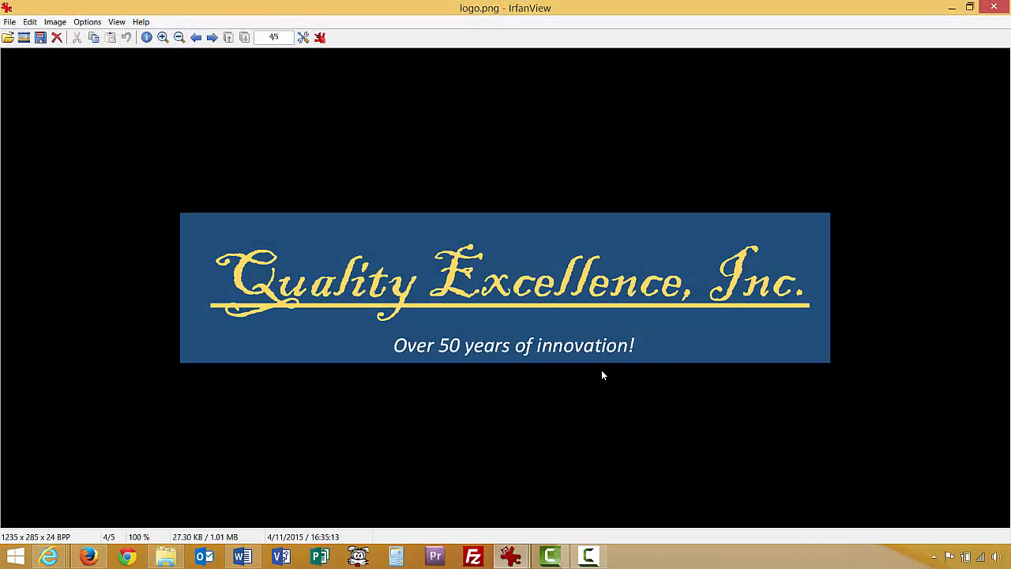
pyautogui.click(993, 8)
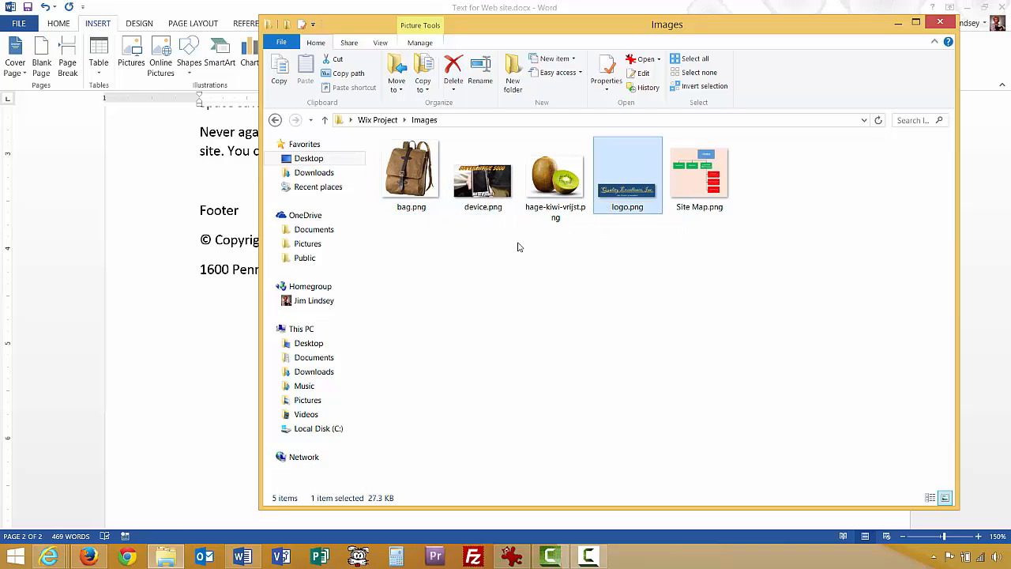
# Go back to the Wix Project folder and bring Site Map.png back into view.
pyautogui.click(613, 288)
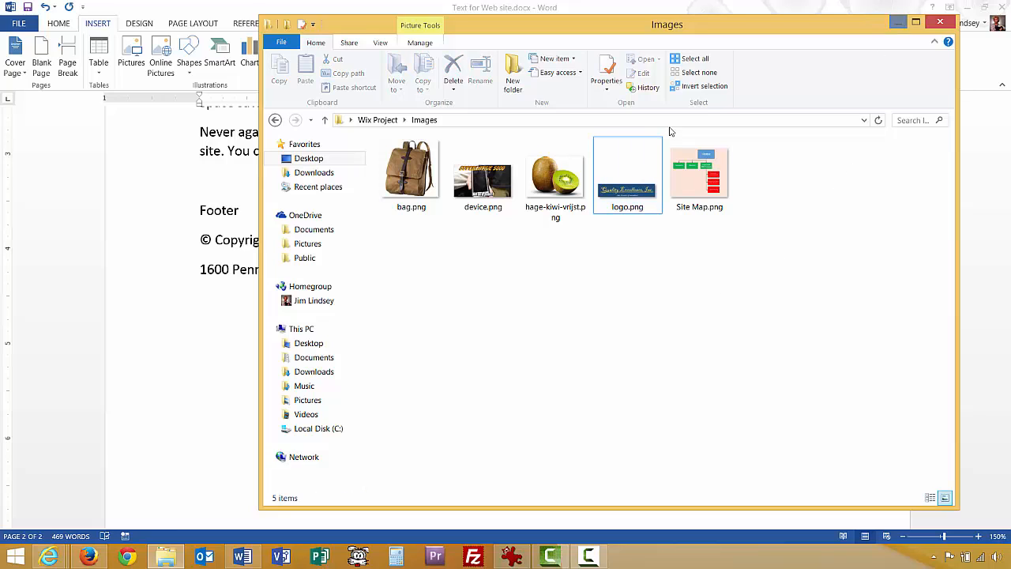
pyautogui.click(364, 119)
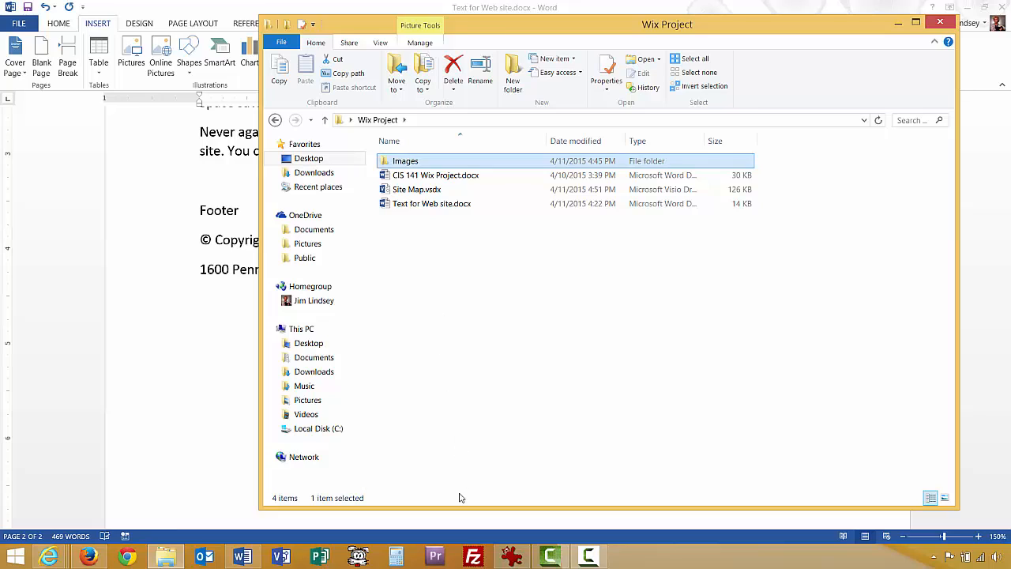
pyautogui.click(509, 556)
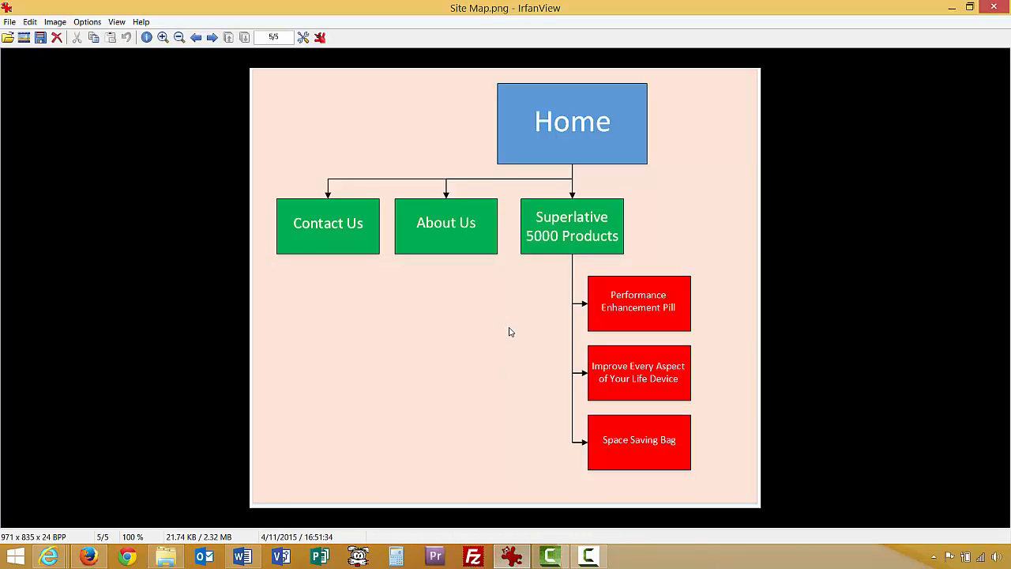
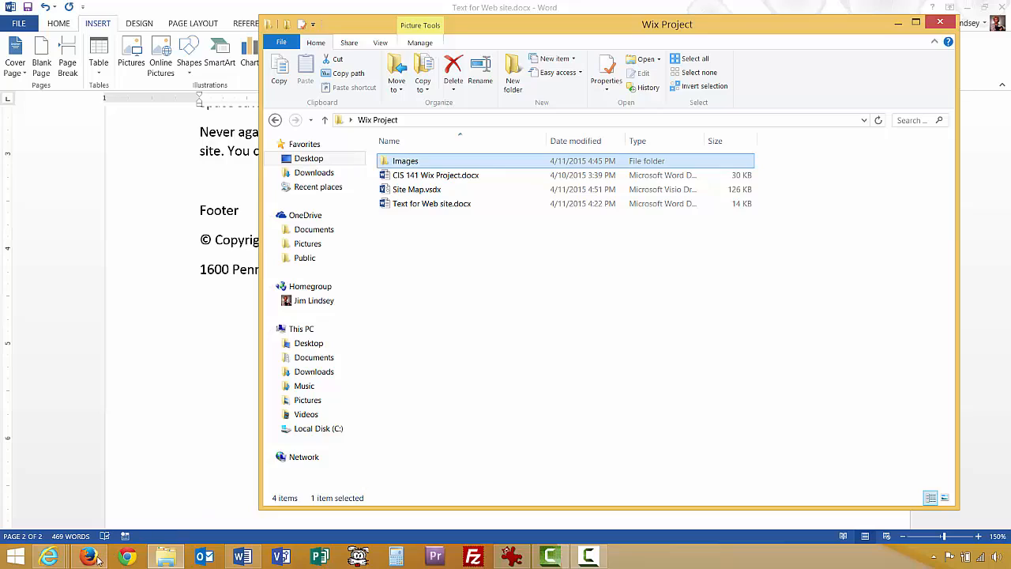
# Switch to the browser showing the Wix welcome category page.
pyautogui.click(93, 558)
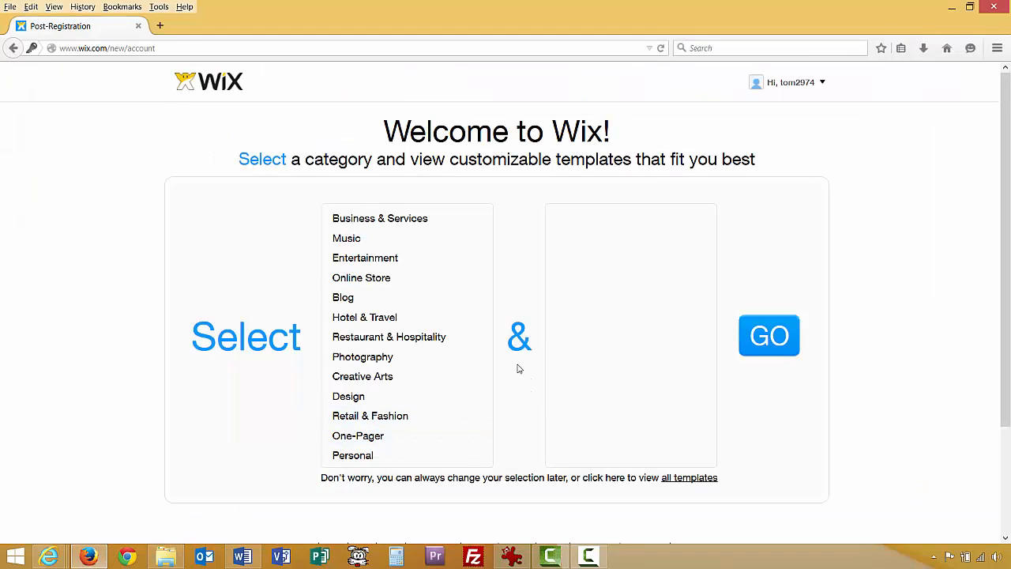
# Choose Business & Services with Advertising & Marketing and Real Estate & Property subcategories, then show templates.
pyautogui.moveTo(796, 95)
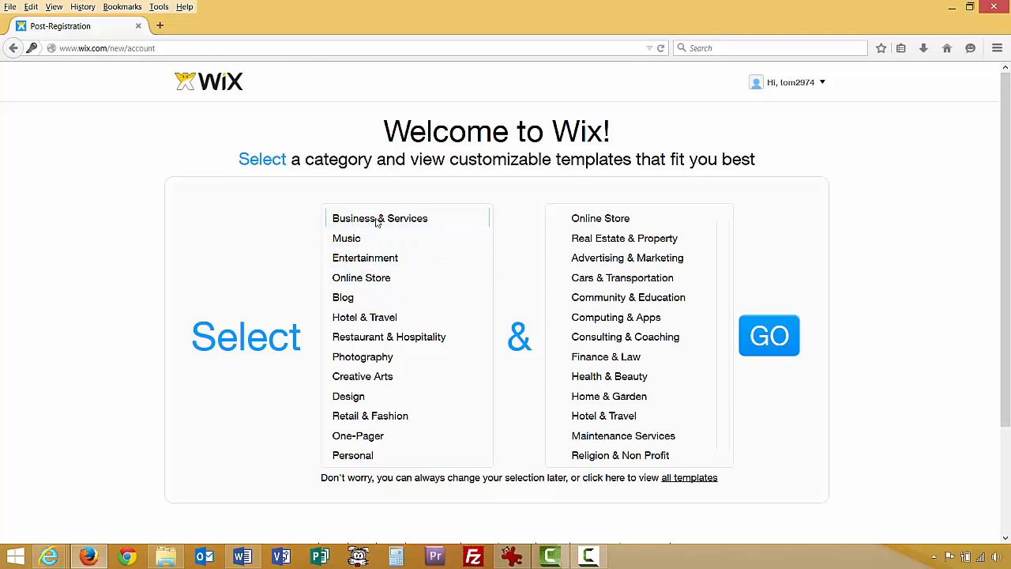
pyautogui.click(379, 220)
pyautogui.click(559, 257)
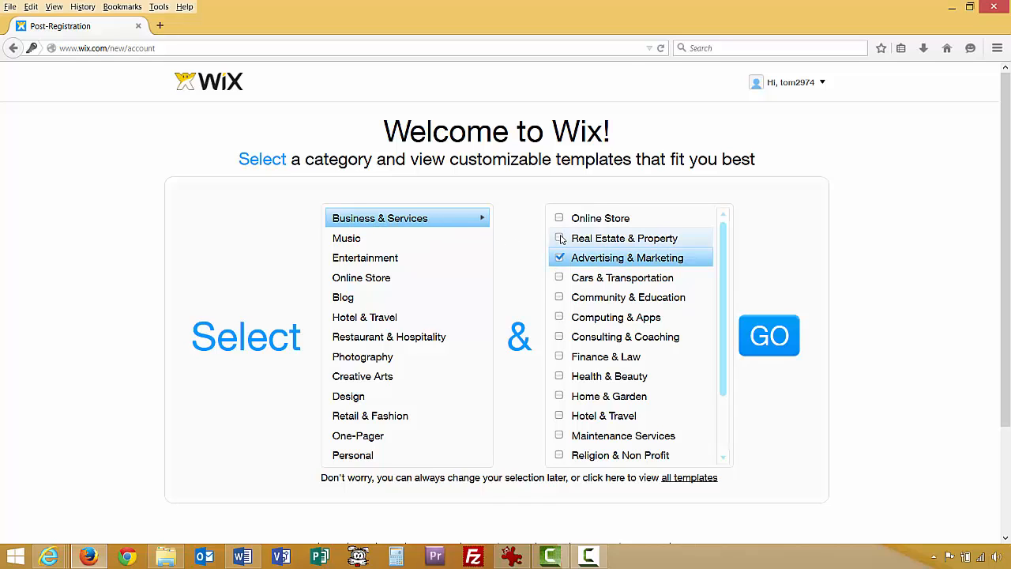
pyautogui.click(561, 238)
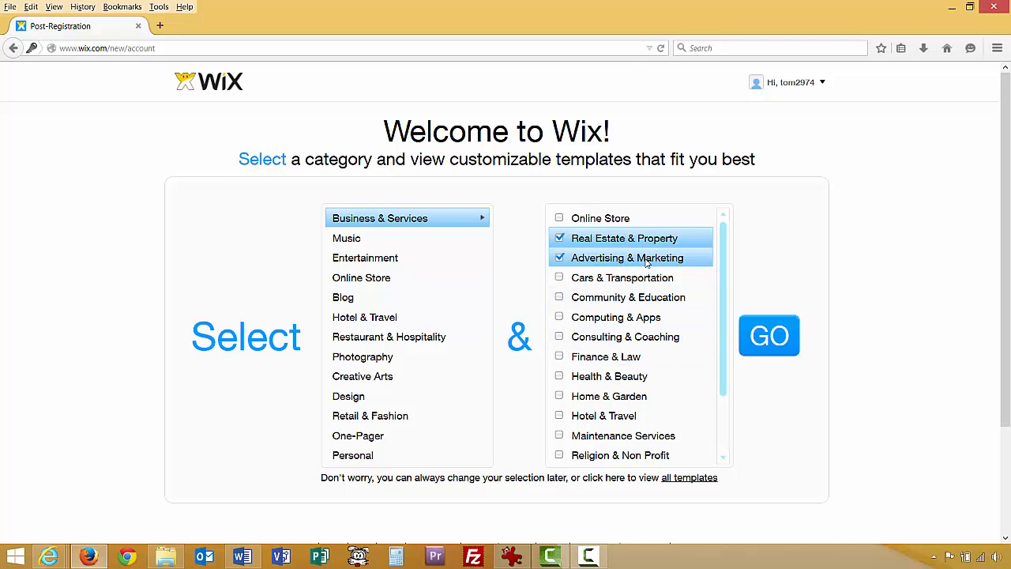
pyautogui.click(761, 338)
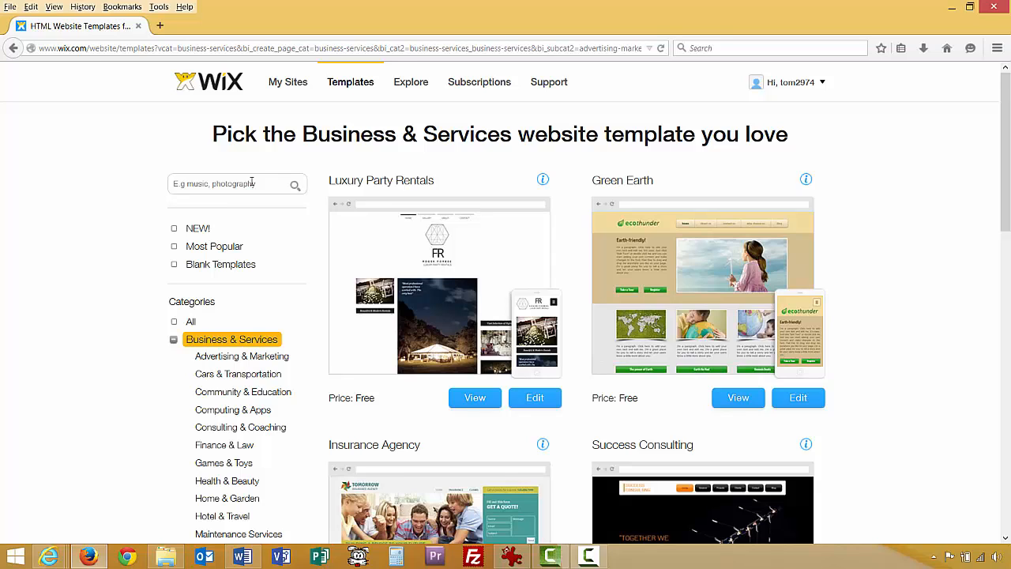
# Filter the full template gallery to Business & Services › Real Estate & Property.
pyautogui.click(349, 84)
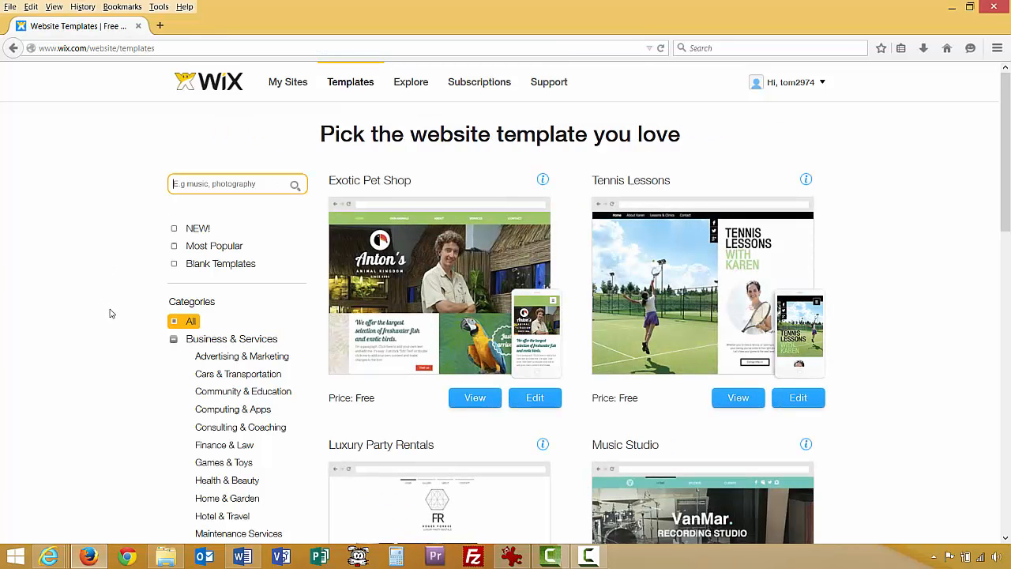
pyautogui.scroll(-2, 113, 312)
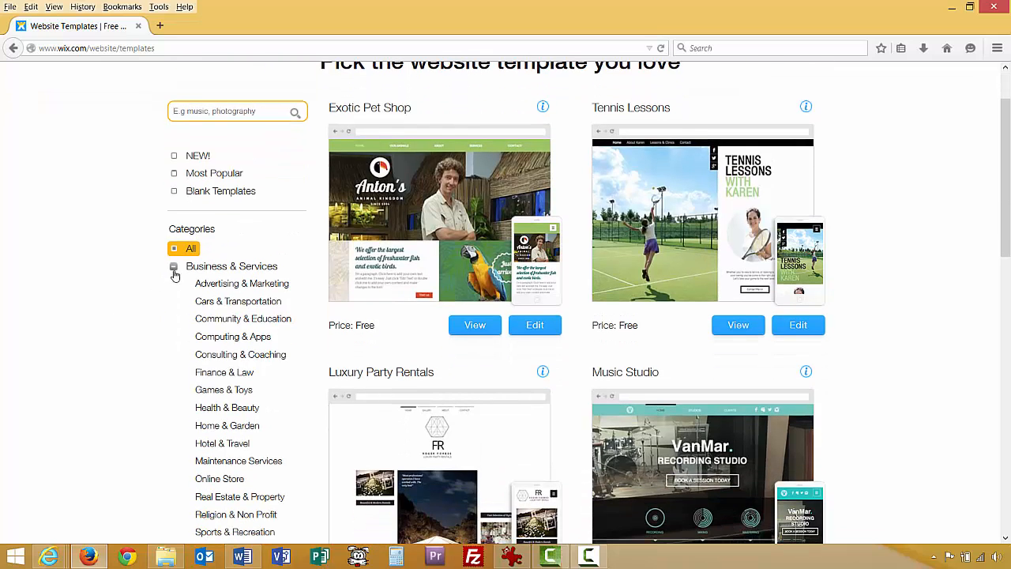
pyautogui.click(173, 266)
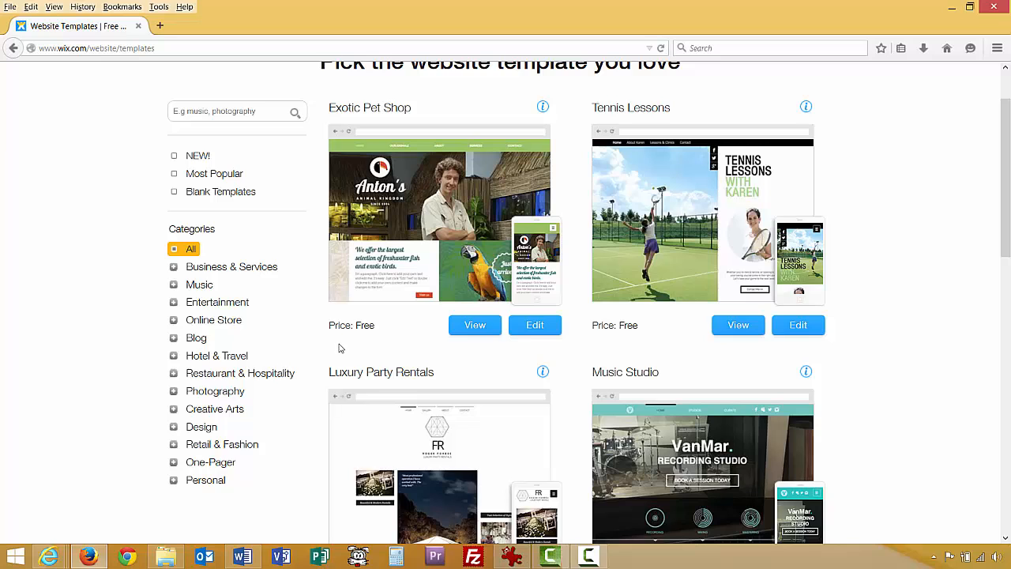
pyautogui.scroll(-2, 338, 343)
pyautogui.scroll(-2, 274, 372)
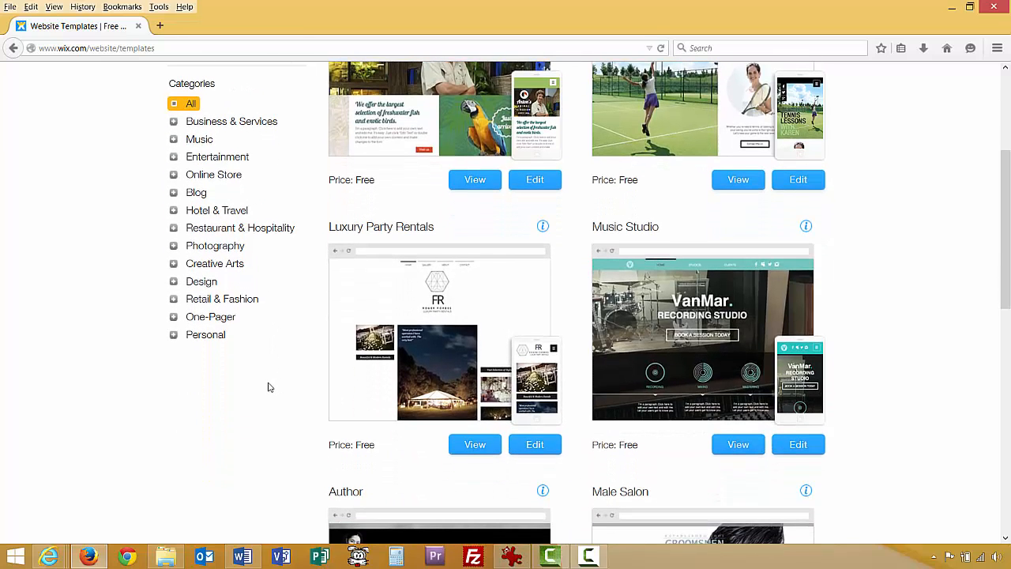
pyautogui.scroll(6, 267, 387)
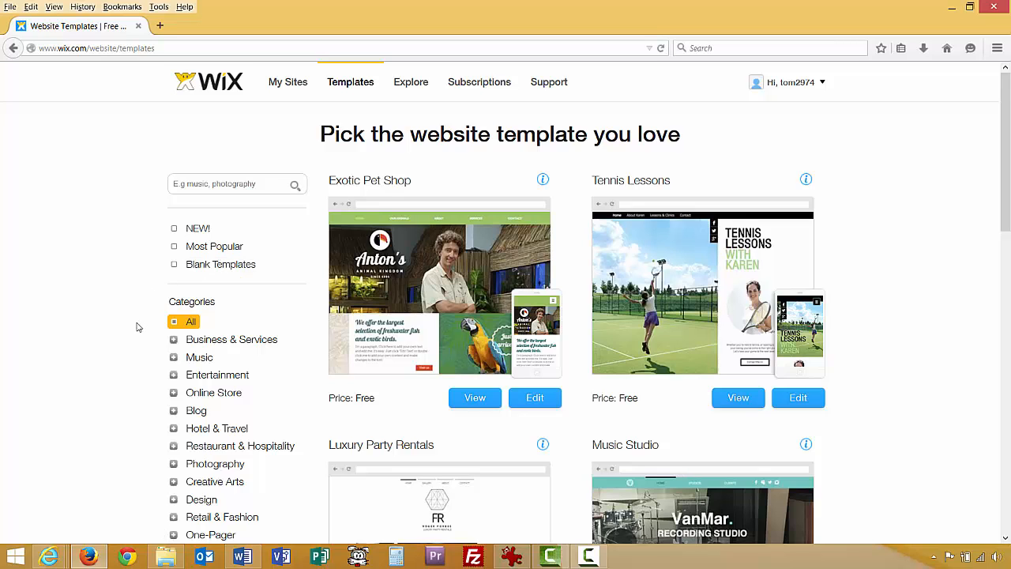
pyautogui.scroll(-2, 150, 308)
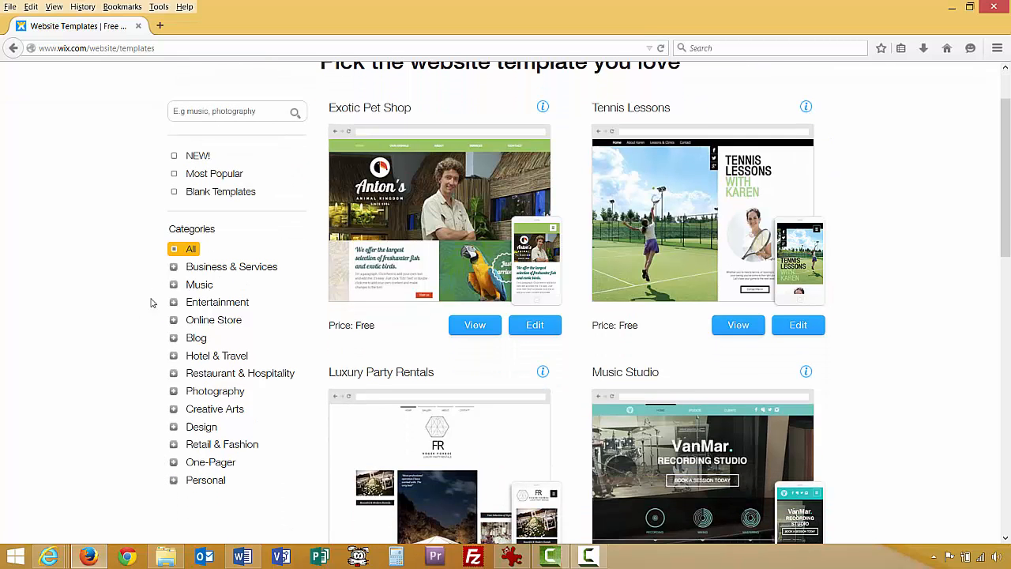
pyautogui.click(173, 269)
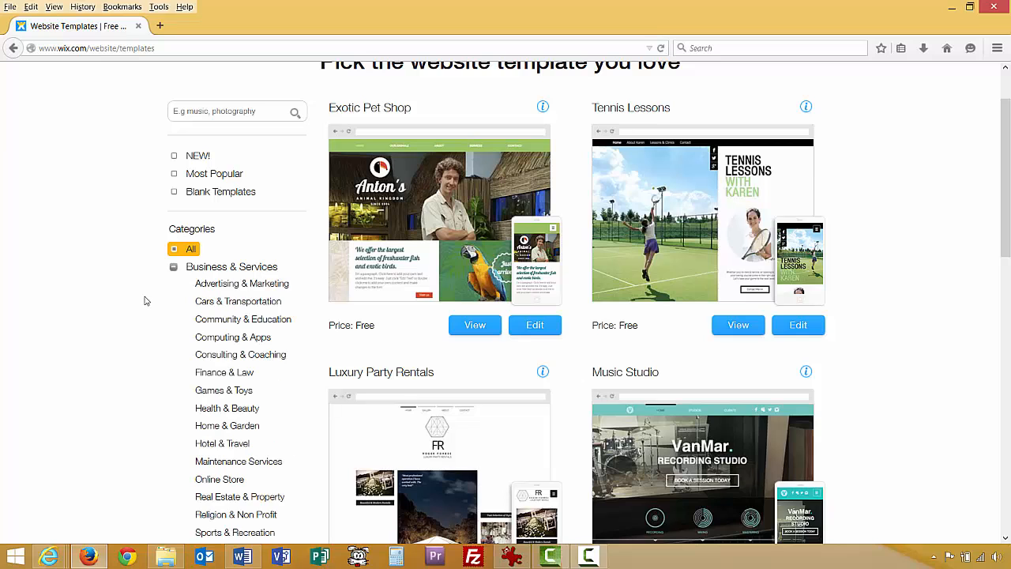
pyautogui.scroll(-2, 149, 312)
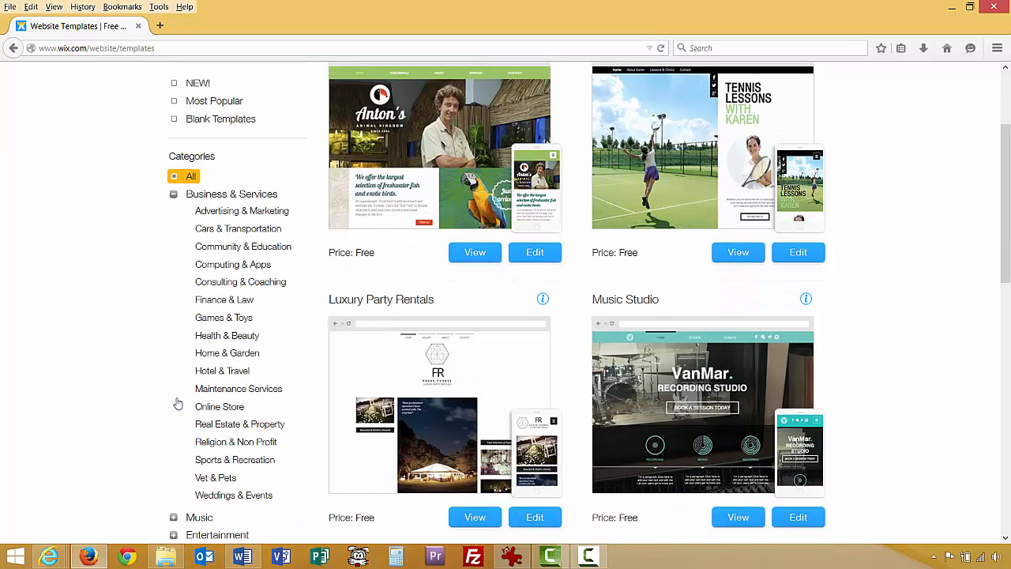
pyautogui.click(219, 426)
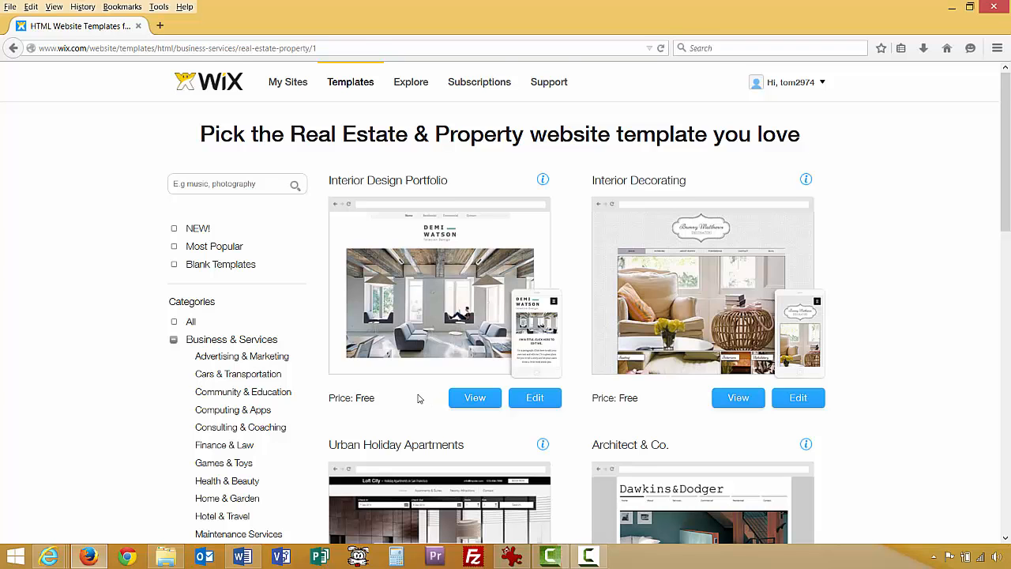
# Scroll the real estate templates and open the Real Estate Agency template preview.
pyautogui.scroll(-2, 419, 398)
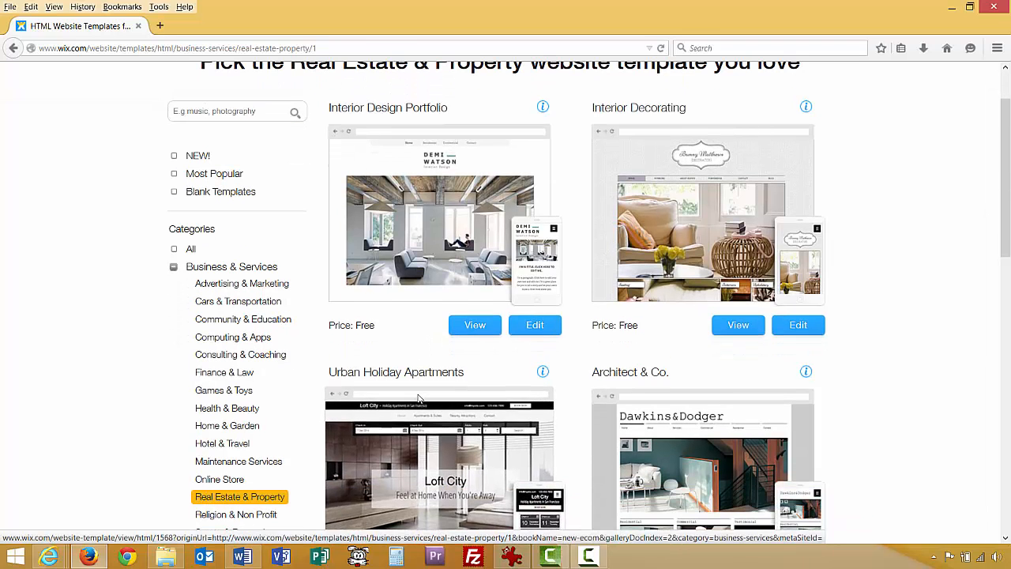
pyautogui.scroll(-2, 399, 335)
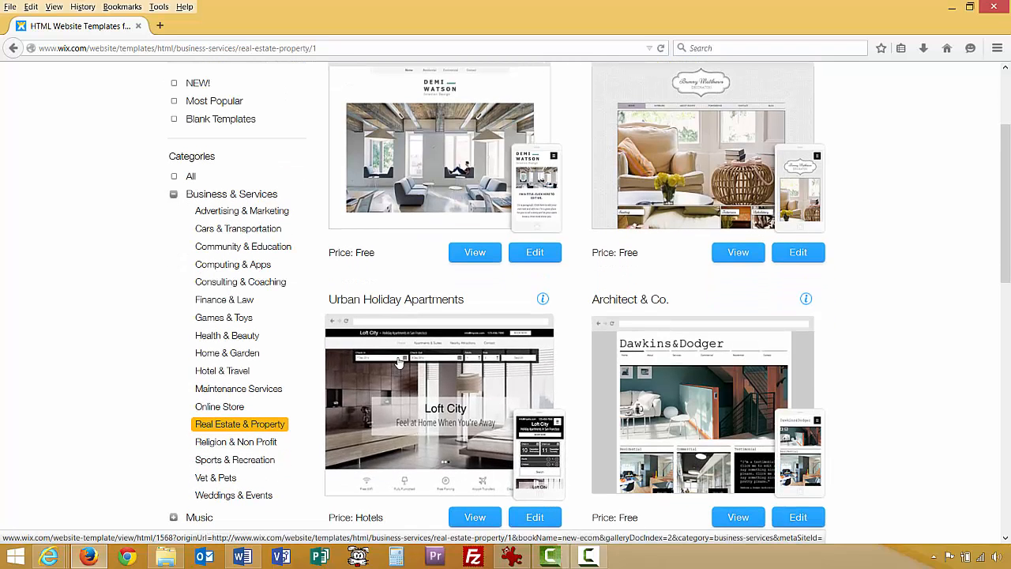
pyautogui.scroll(-2, 398, 361)
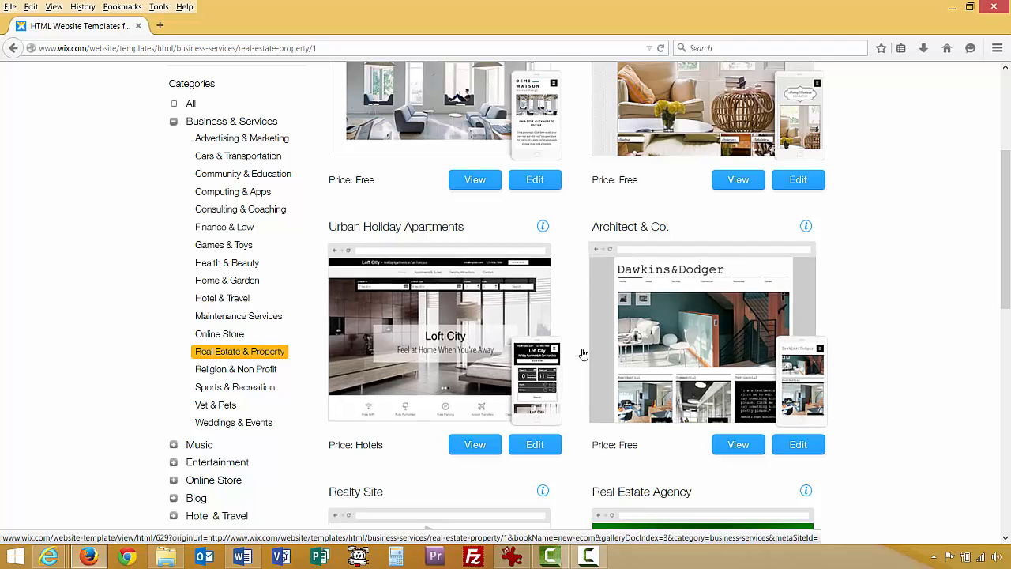
pyautogui.scroll(-4, 572, 368)
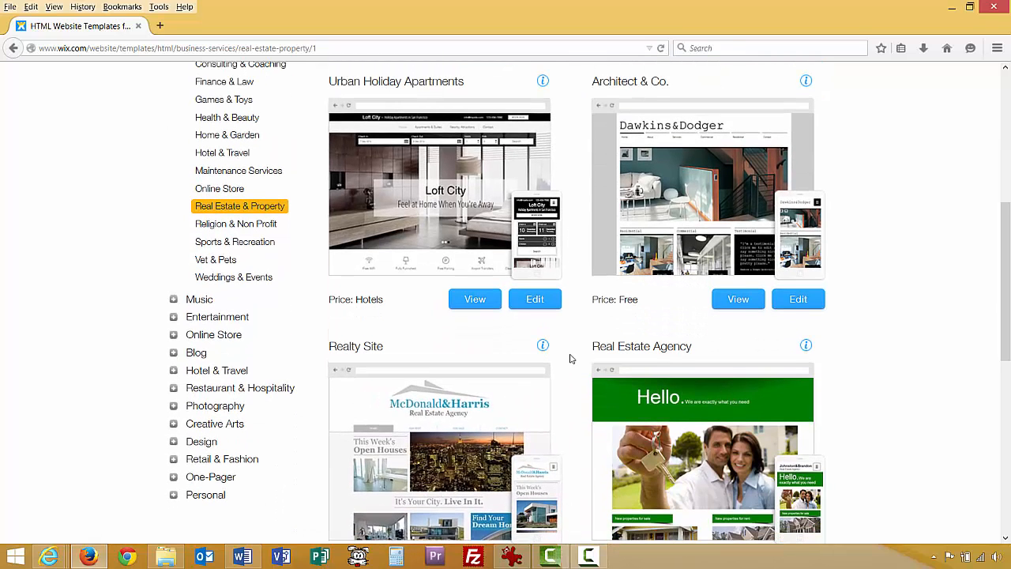
pyautogui.scroll(-2, 570, 361)
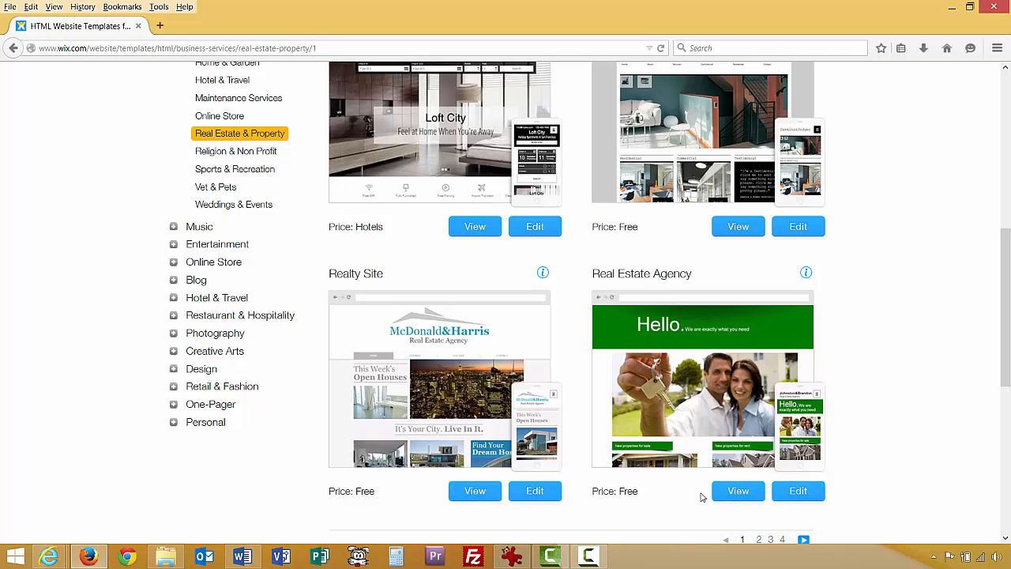
pyautogui.click(733, 489)
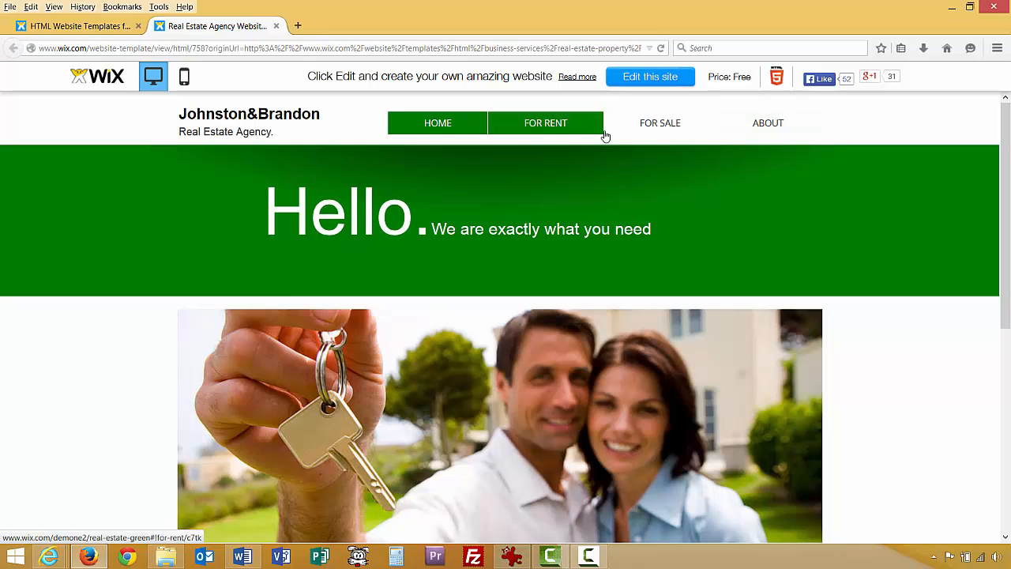
# Browse the template's For Rent, For Sale, About and Contact Us pages, then return Home.
pyautogui.click(557, 126)
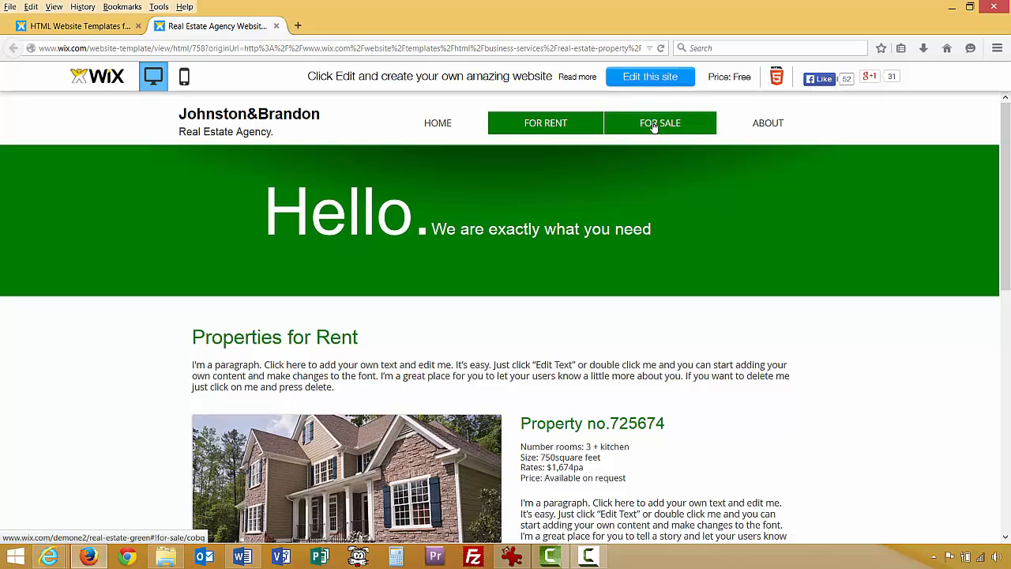
pyautogui.click(654, 126)
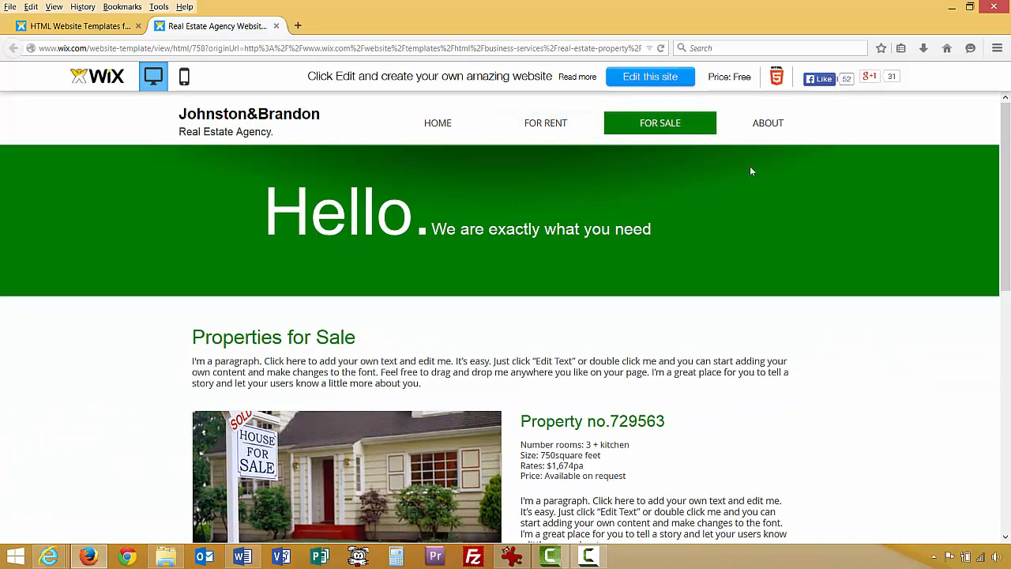
pyautogui.click(767, 124)
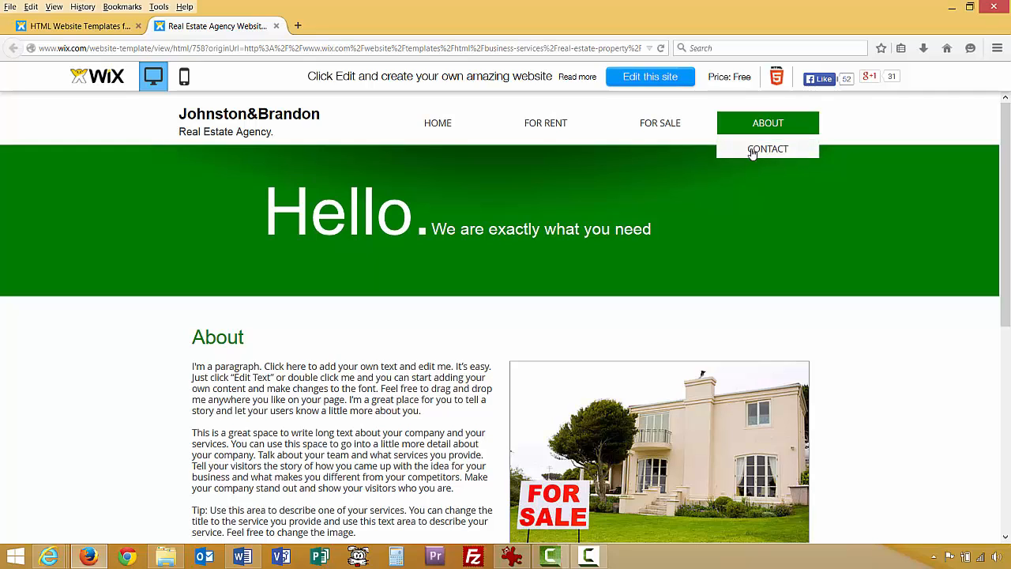
pyautogui.click(762, 150)
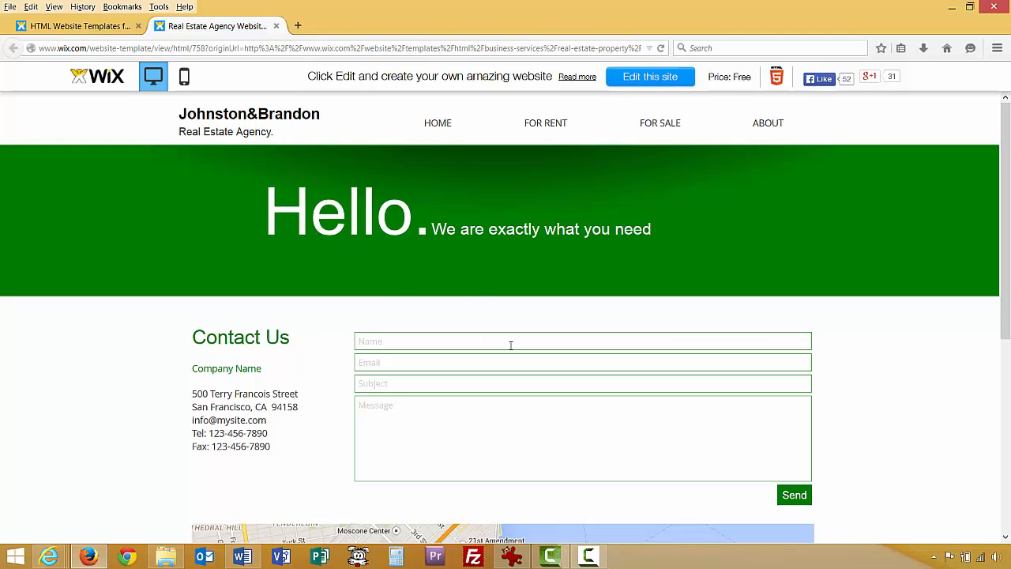
pyautogui.click(670, 126)
pyautogui.click(558, 131)
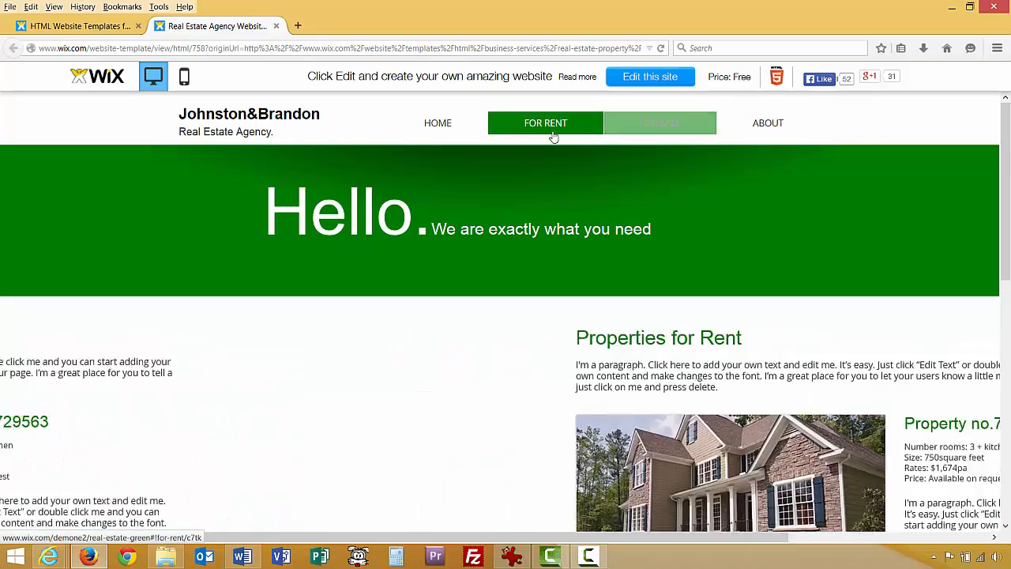
pyautogui.click(445, 125)
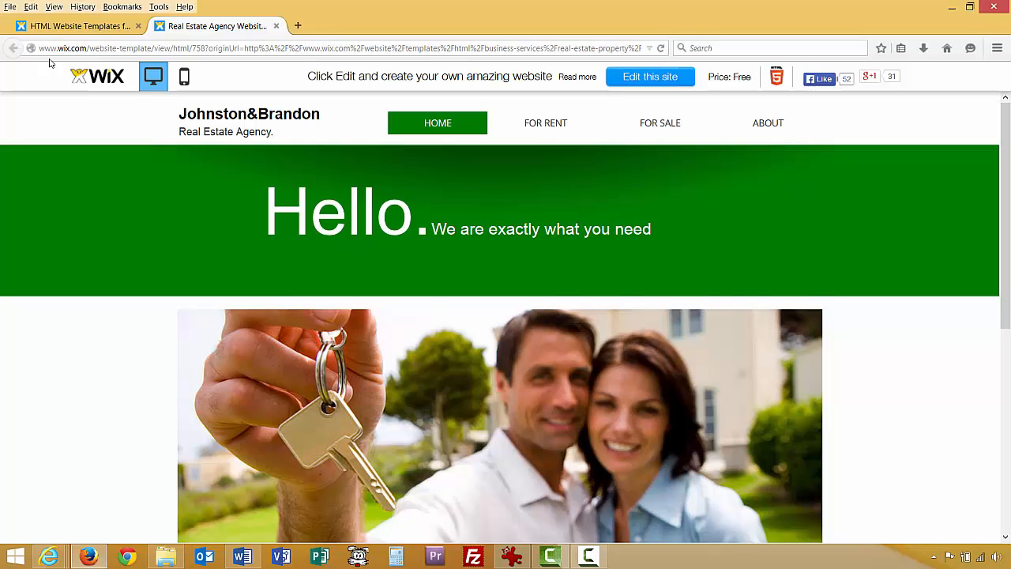
# Compare against the real estate template list, then return to the Real Estate Agency preview tab.
pyautogui.click(77, 30)
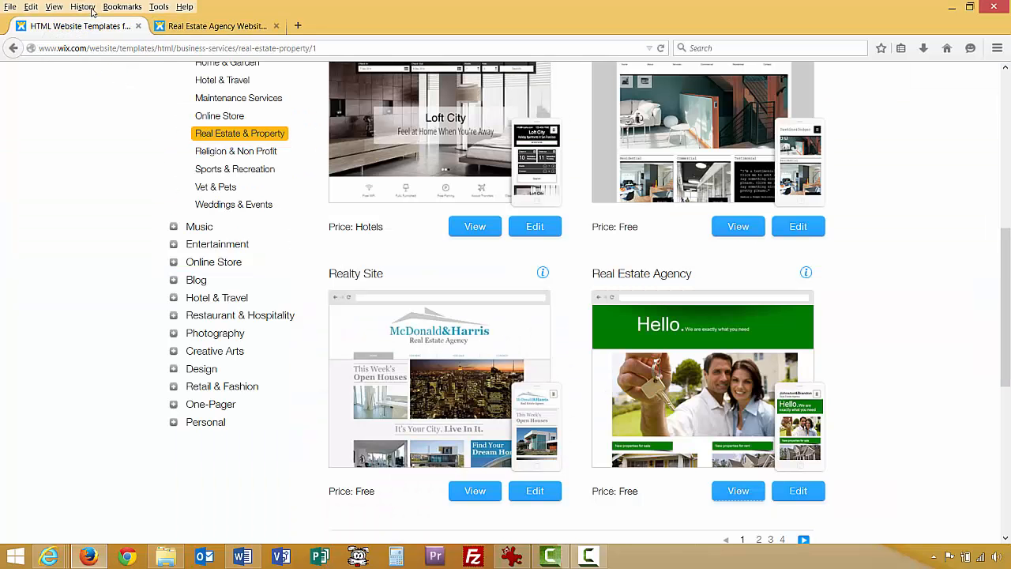
pyautogui.click(177, 28)
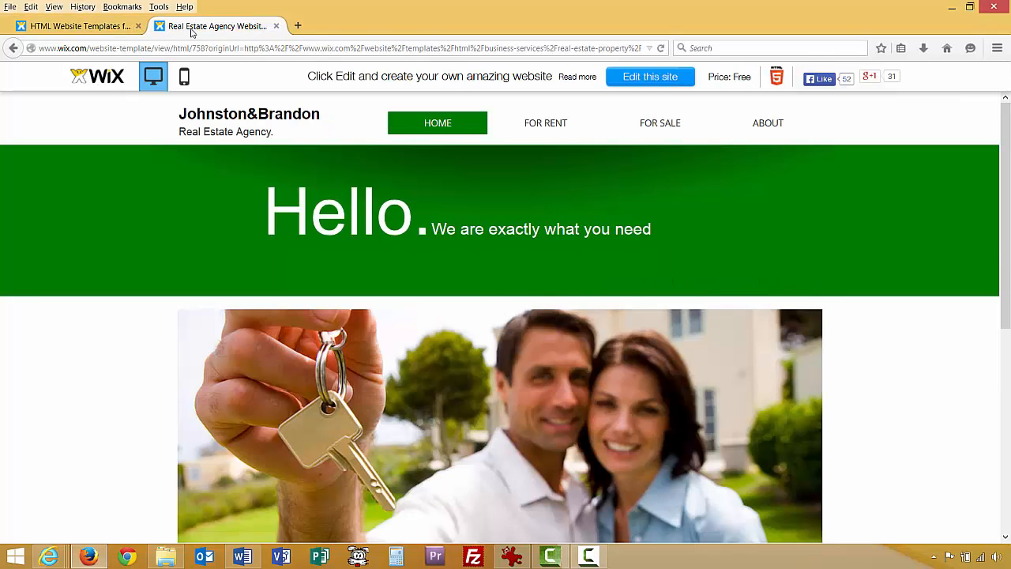
pyautogui.click(107, 28)
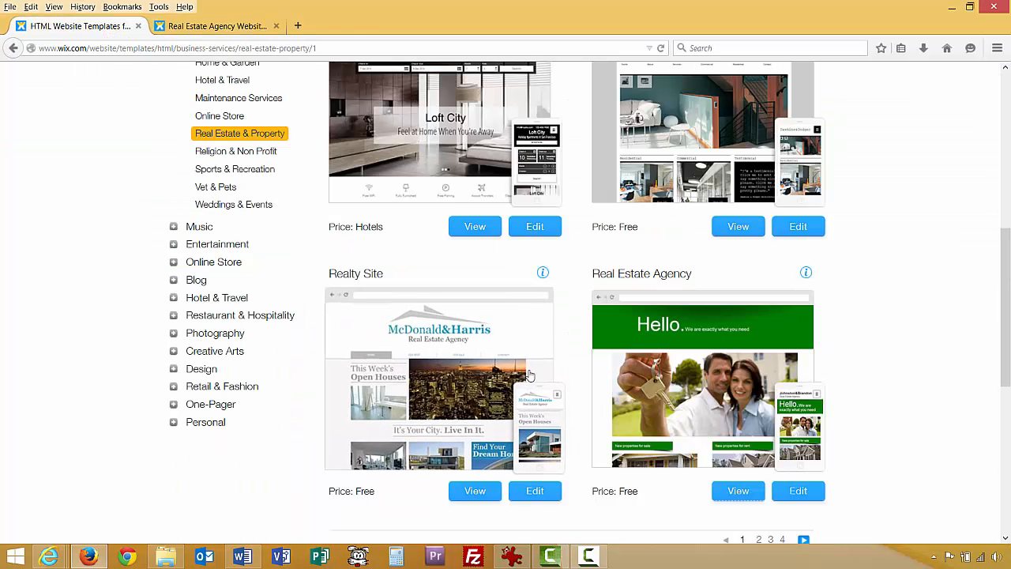
pyautogui.scroll(-3, 564, 416)
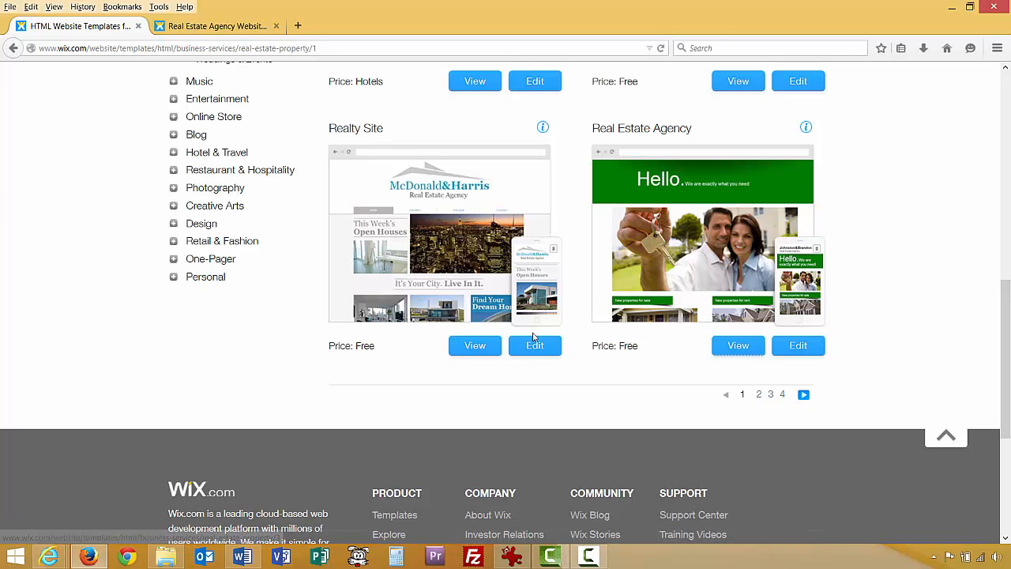
pyautogui.scroll(3, 422, 272)
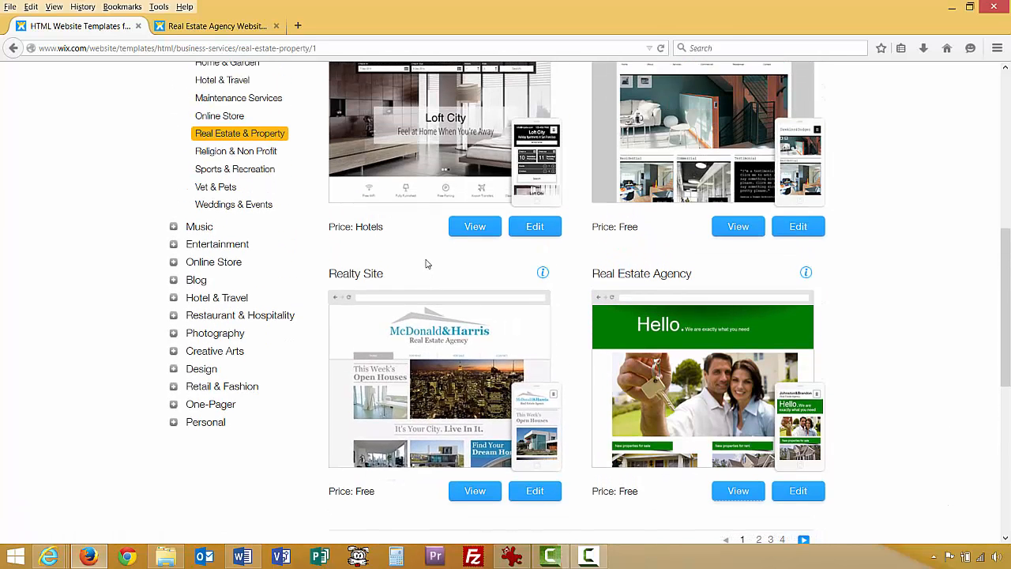
pyautogui.scroll(2, 455, 244)
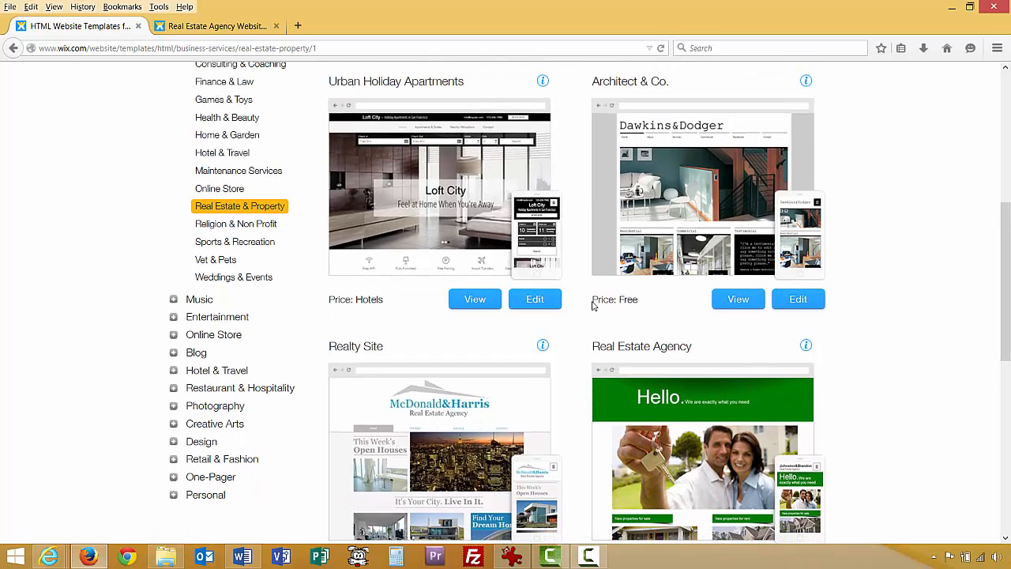
pyautogui.click(213, 25)
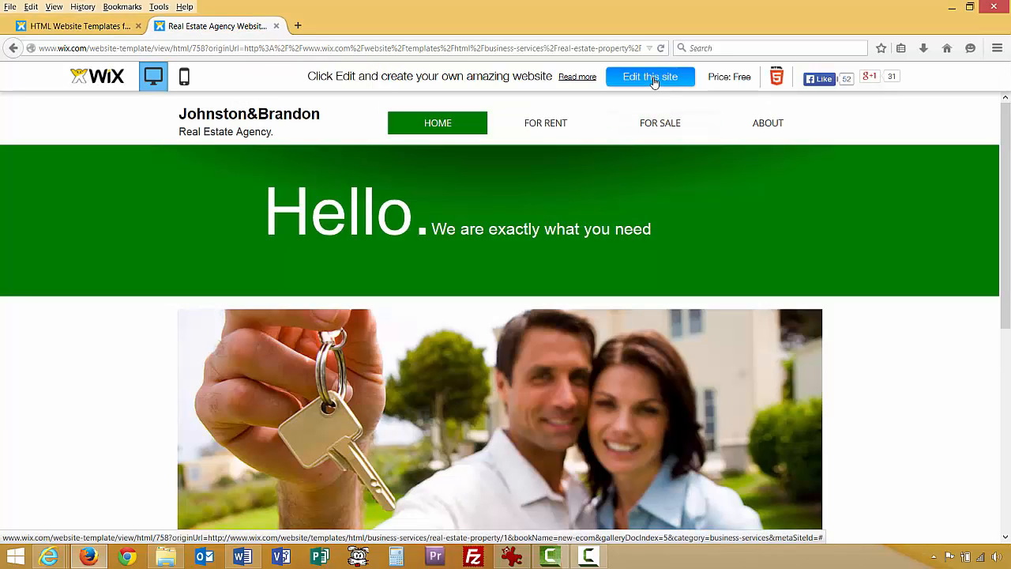
pyautogui.click(184, 77)
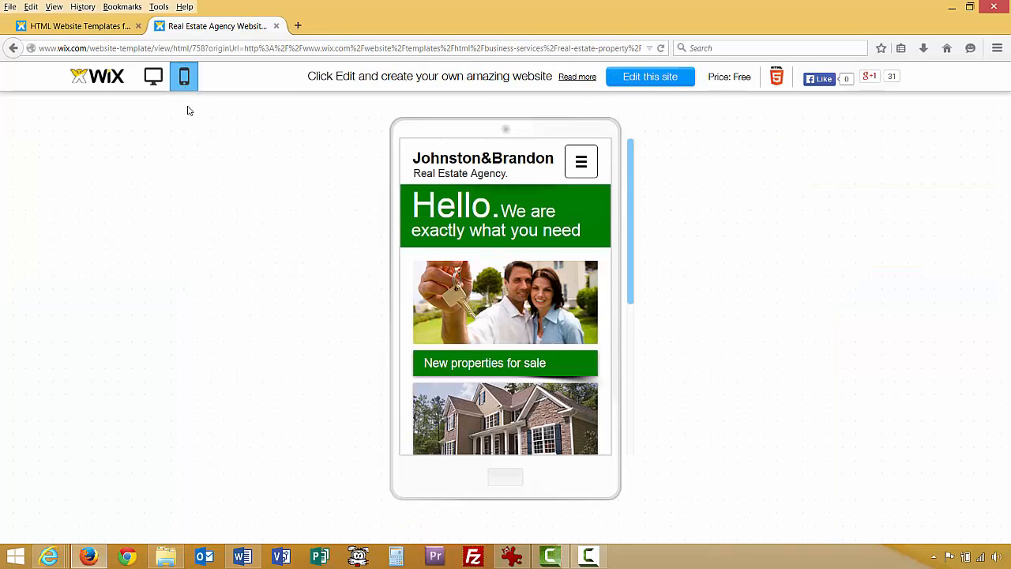
pyautogui.click(155, 82)
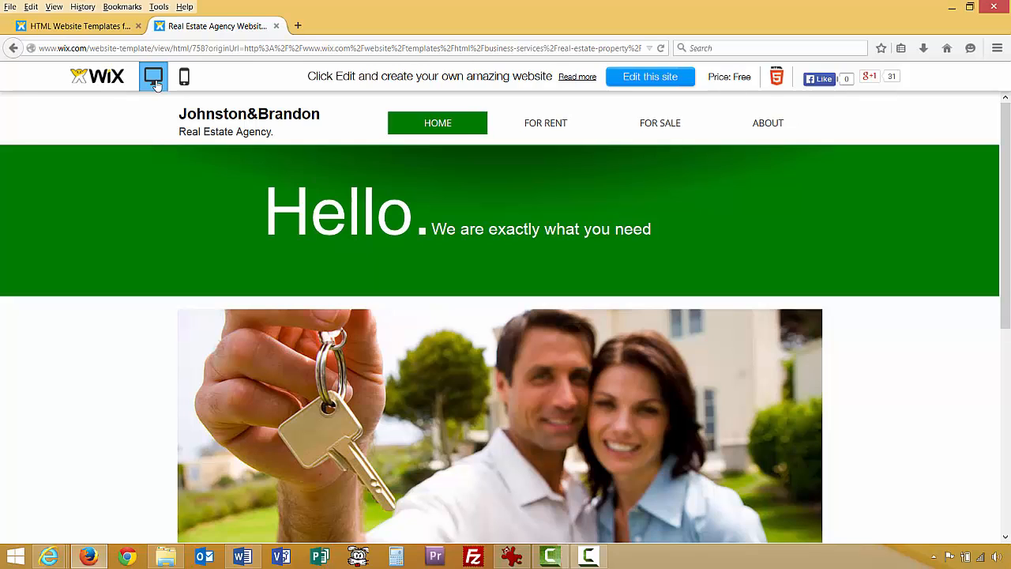
pyautogui.click(184, 79)
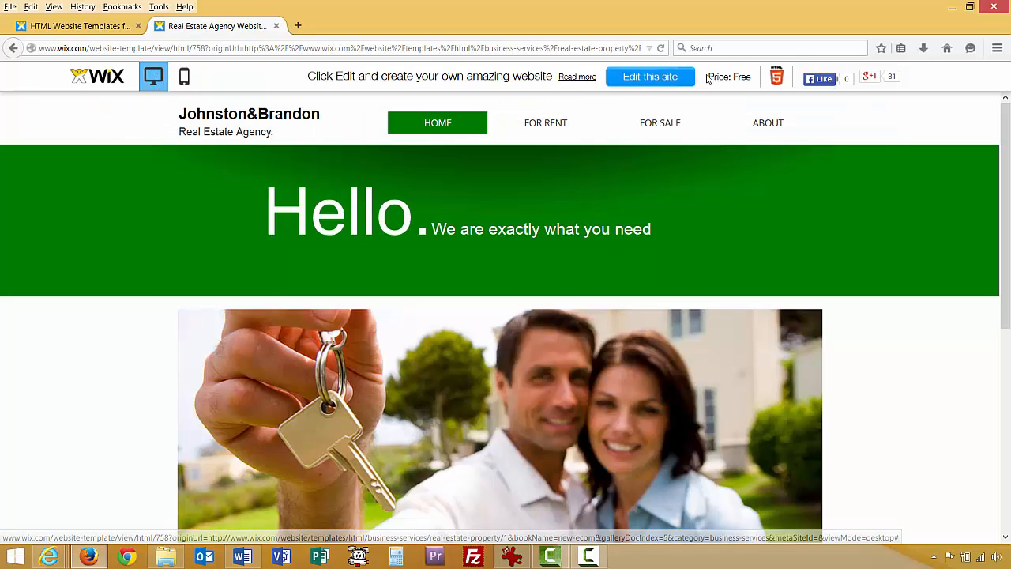
# Open the Johnston&Brandon template in the editor, pausing and dismissing the welcome video.
pyautogui.click(662, 77)
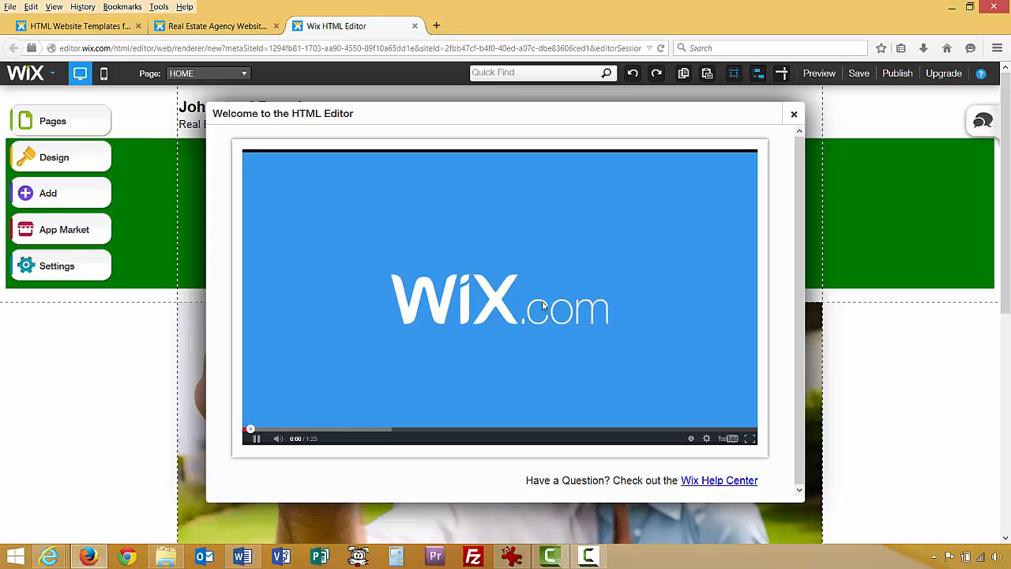
pyautogui.click(257, 439)
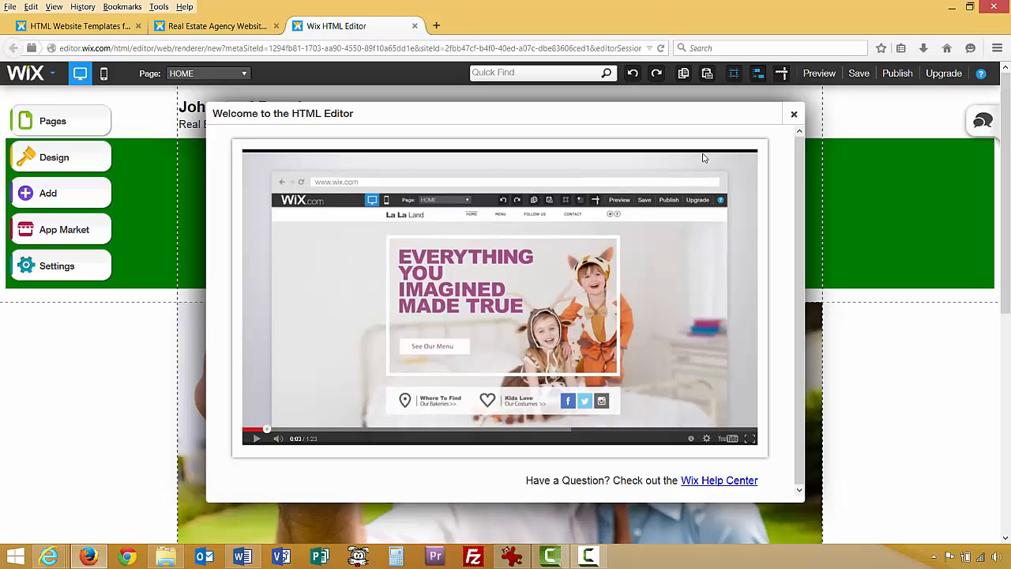
pyautogui.click(795, 118)
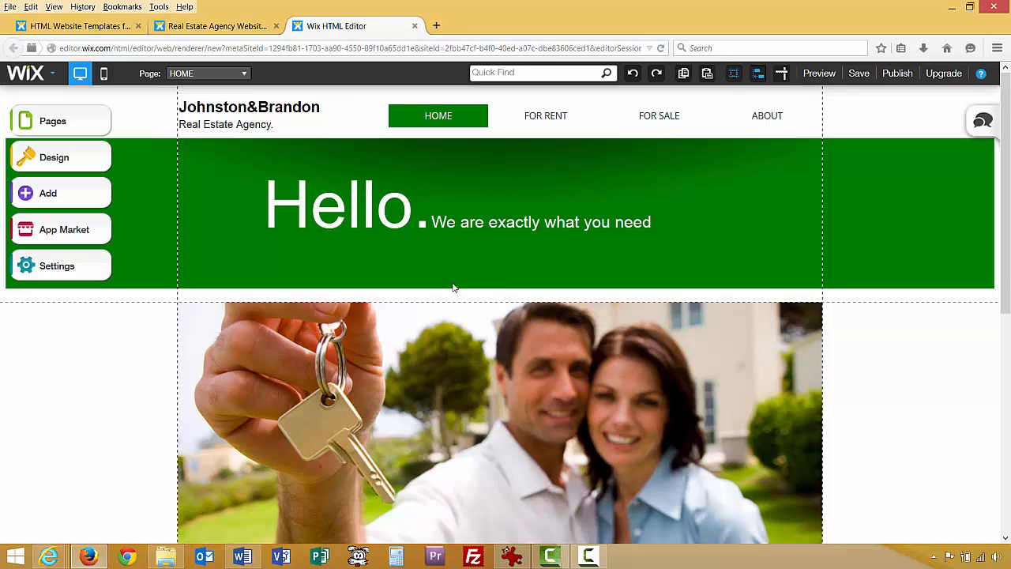
# Look over the template page, then start saving a draft of the site.
pyautogui.scroll(-2, 340, 303)
pyautogui.scroll(-2, 333, 307)
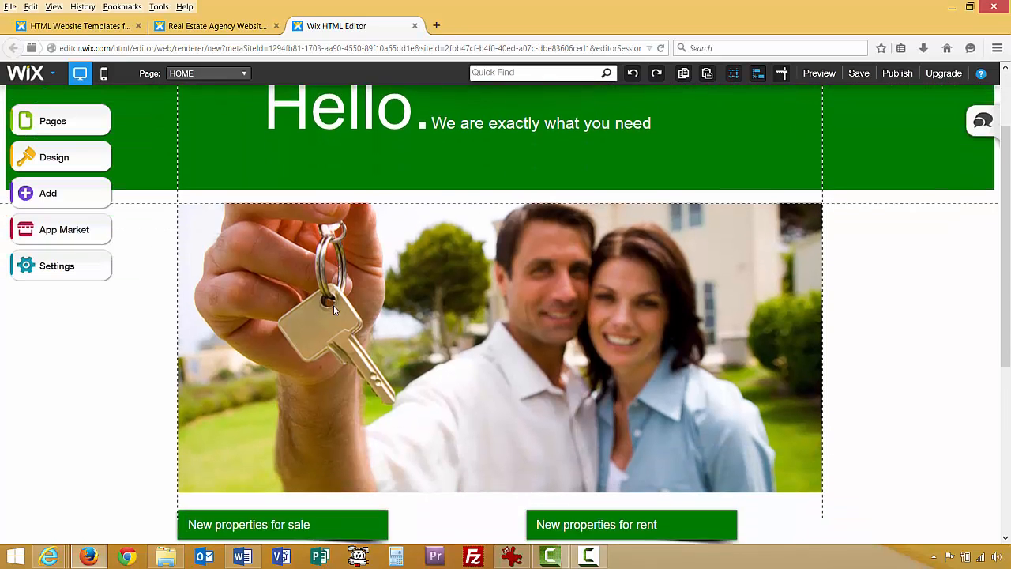
pyautogui.scroll(4, 336, 322)
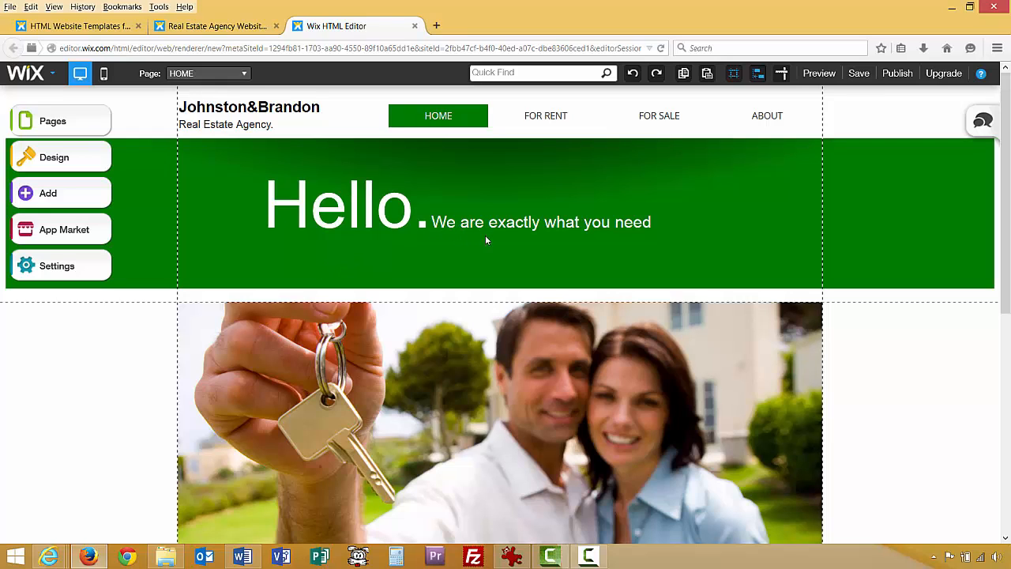
pyautogui.click(858, 75)
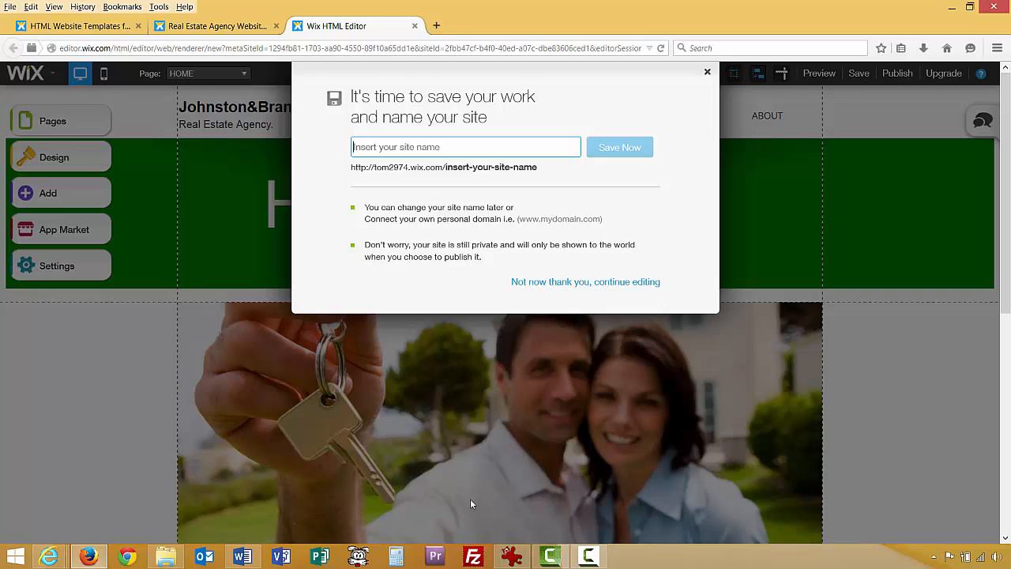
# Check the site map, then enter 'quality' as the site name.
pyautogui.moveTo(512, 559)
pyautogui.click(510, 410)
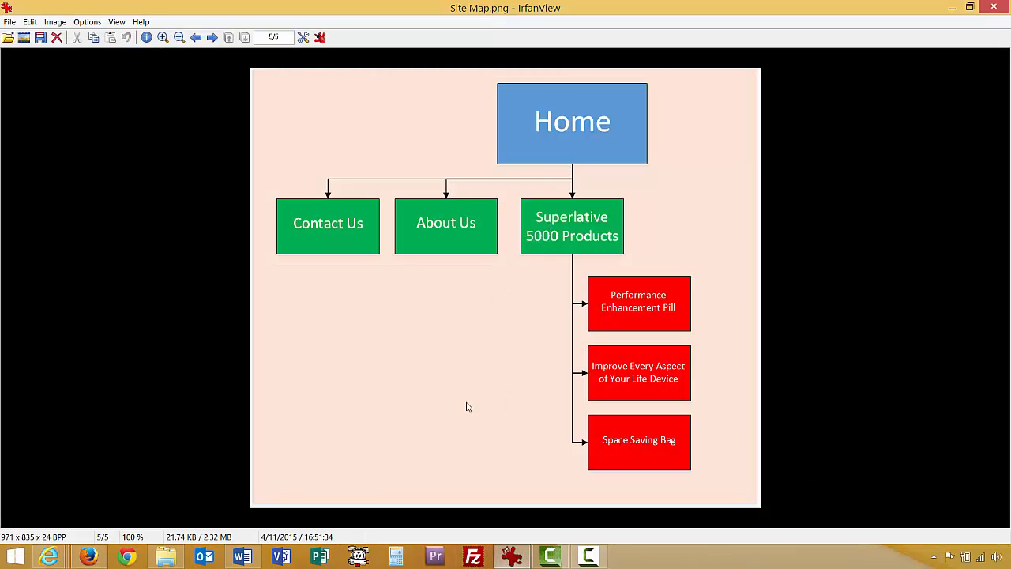
pyautogui.click(512, 558)
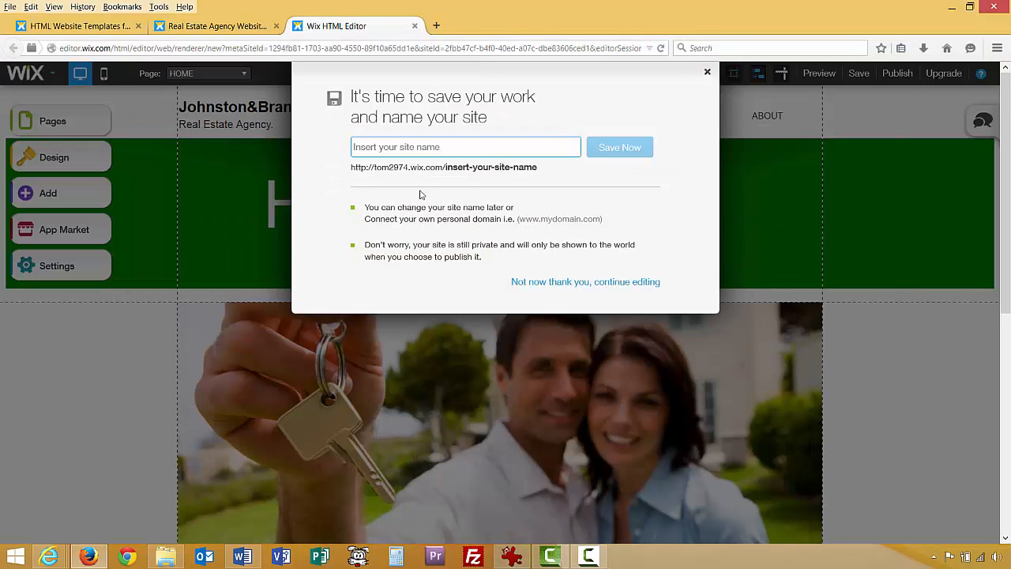
pyautogui.write('quality')
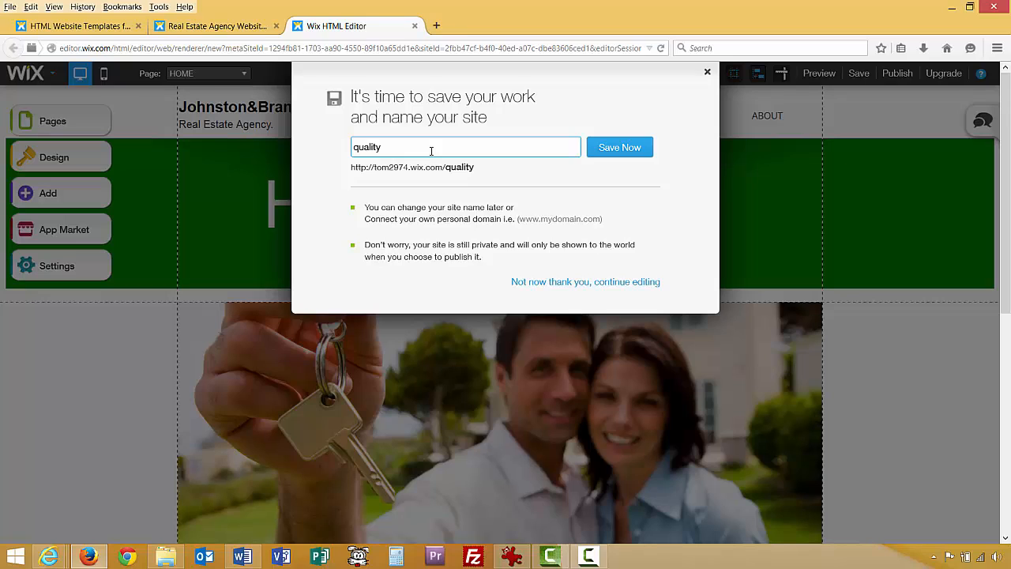
pyautogui.write('excellencein')
pyautogui.press('BackSpace')
pyautogui.press('BackSpace')
pyautogui.press('BackSpace')
pyautogui.press('BackSpace')
pyautogui.press('BackSpace')
pyautogui.press('BackSpace')
pyautogui.press('BackSpace')
pyautogui.press('BackSpace')
pyautogui.press('BackSpace')
pyautogui.press('BackSpace')
pyautogui.press('BackSpace')
pyautogui.press('BackSpace')
pyautogui.press('BackSpace')
# Save the site as 'quality' and dismiss the Congratulations confirmation.
pyautogui.click(600, 150)
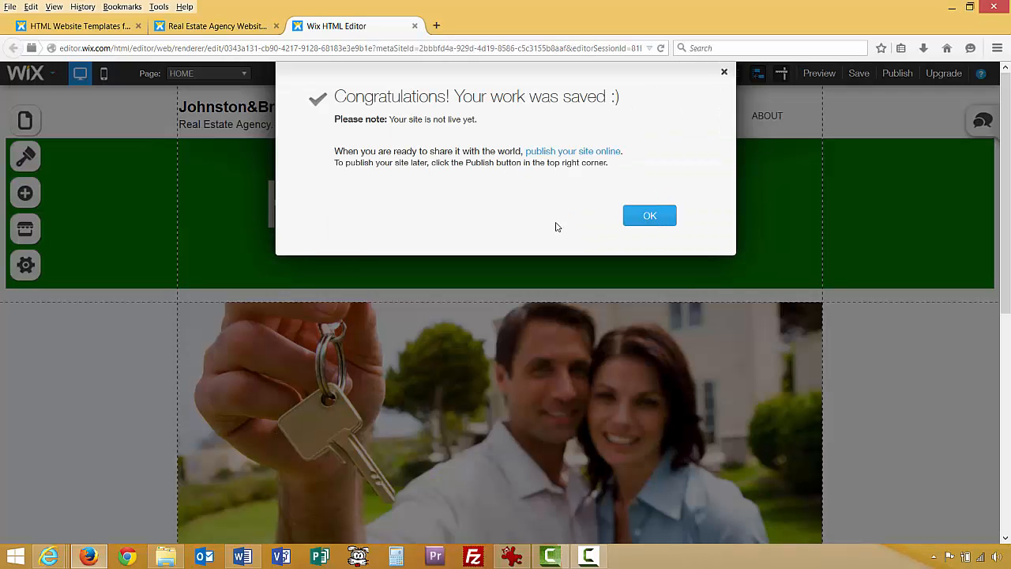
pyautogui.click(649, 214)
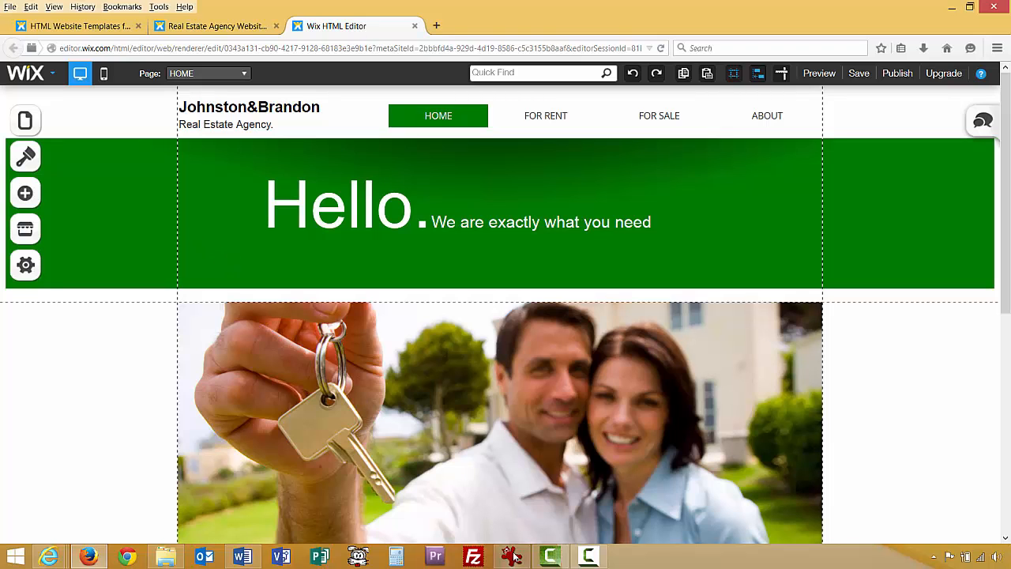
# Bring Site Map.png up in IrfanView for reference.
pyautogui.click(512, 489)
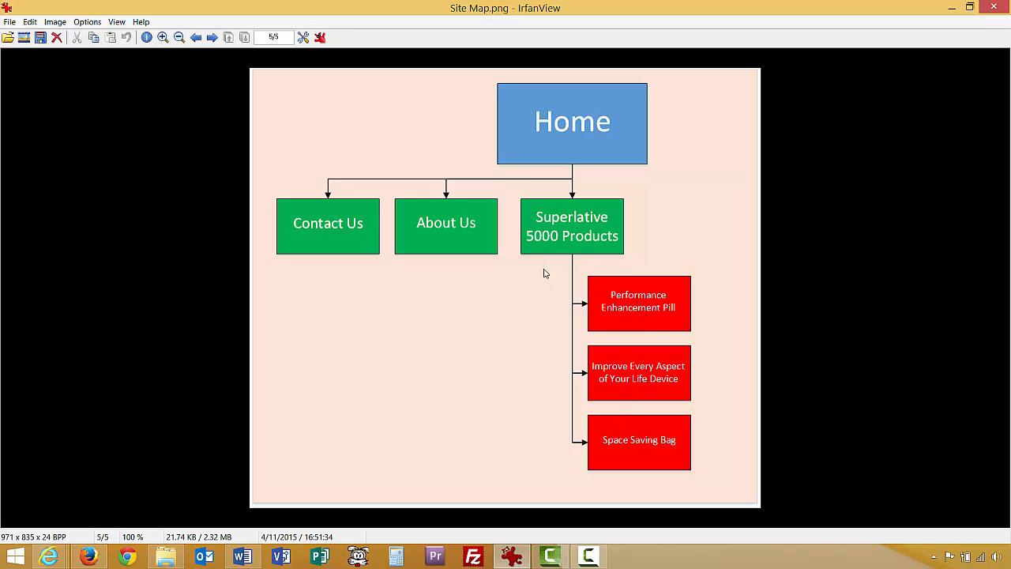
# Minimise the IrfanView site map to bring the Wix editor back.
pyautogui.click(952, 7)
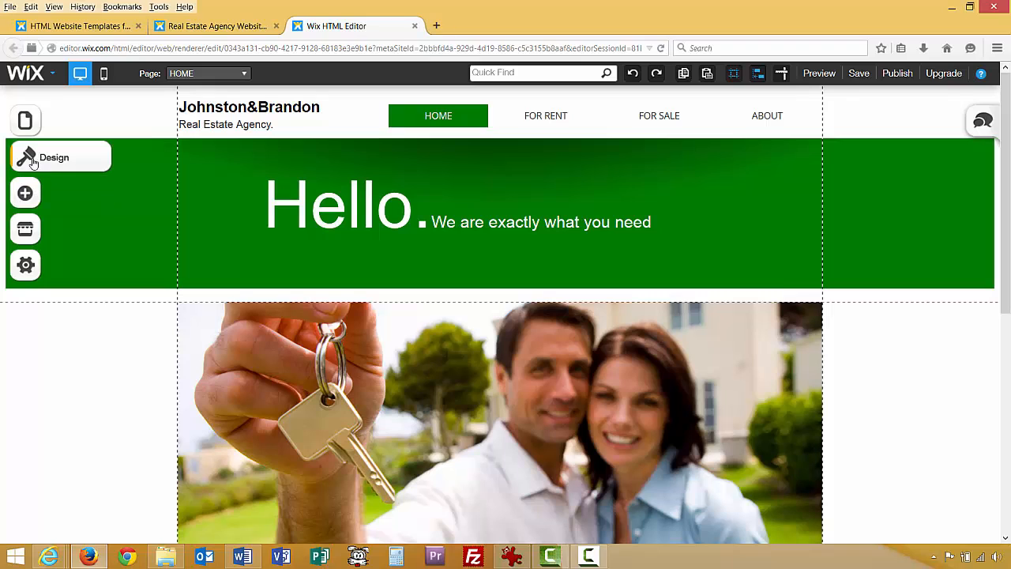
# Check the site map, then open the FOR SALE page's settings (address for-sale).
pyautogui.click(71, 126)
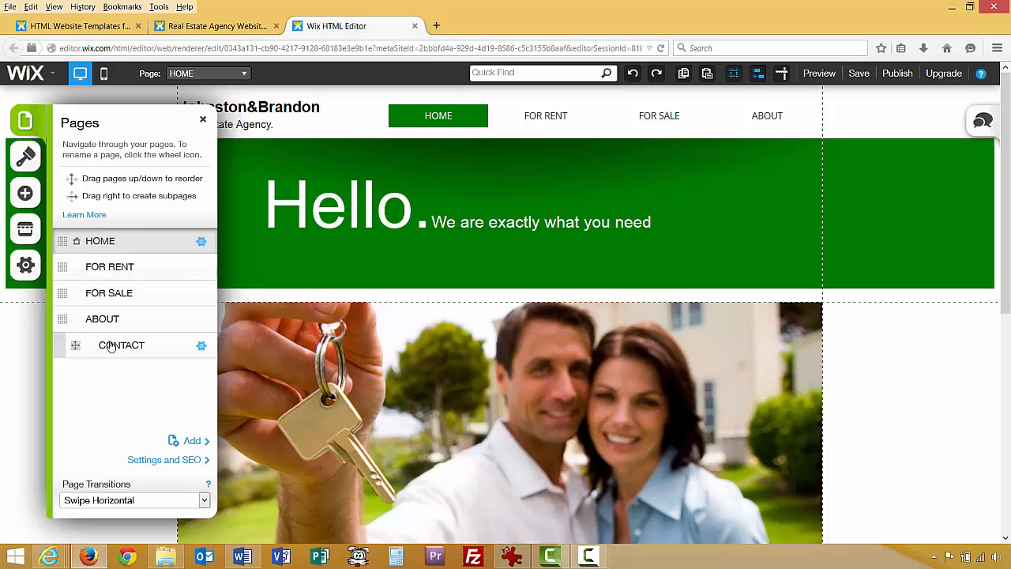
pyautogui.click(97, 270)
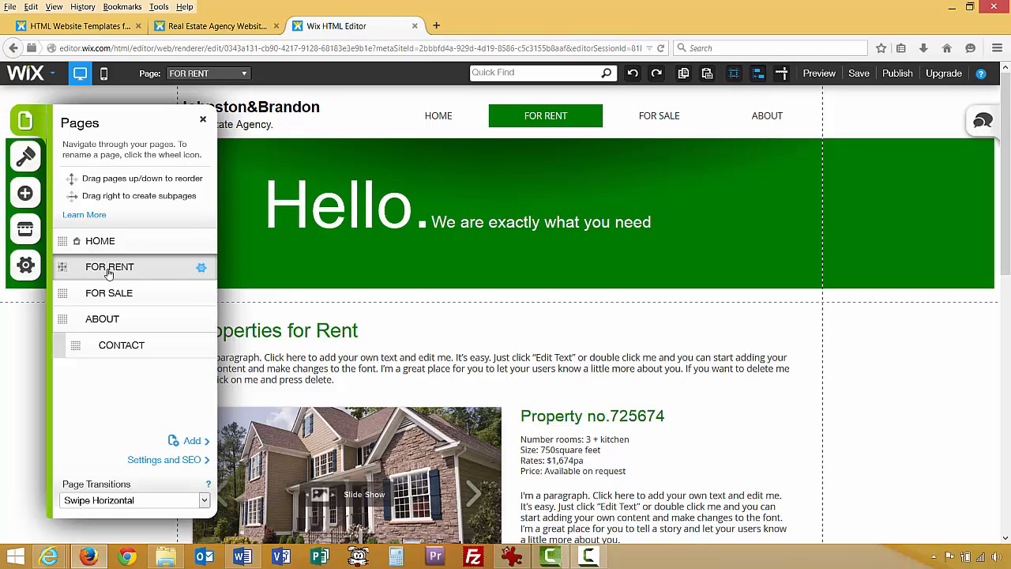
pyautogui.click(511, 557)
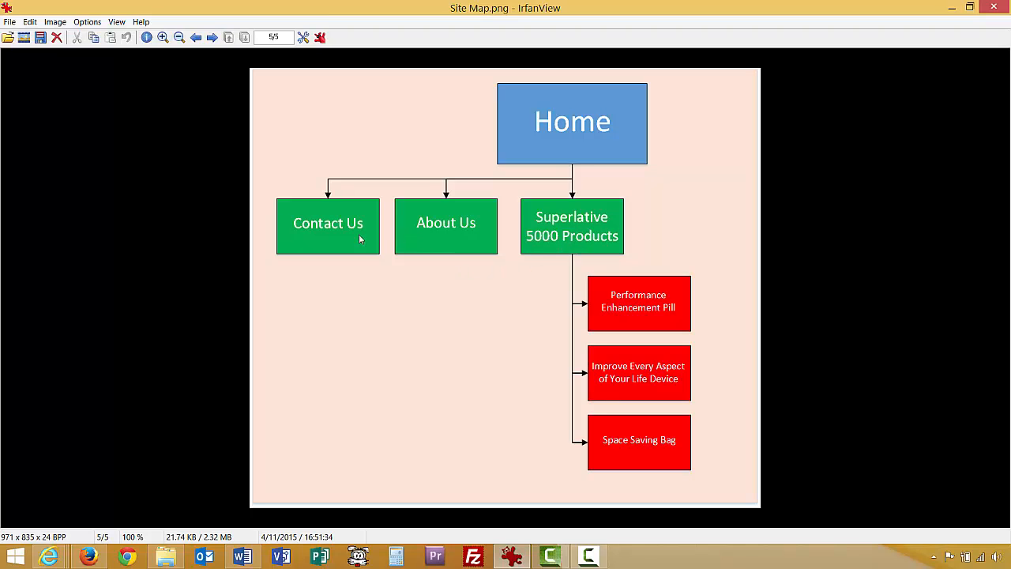
pyautogui.moveTo(510, 559)
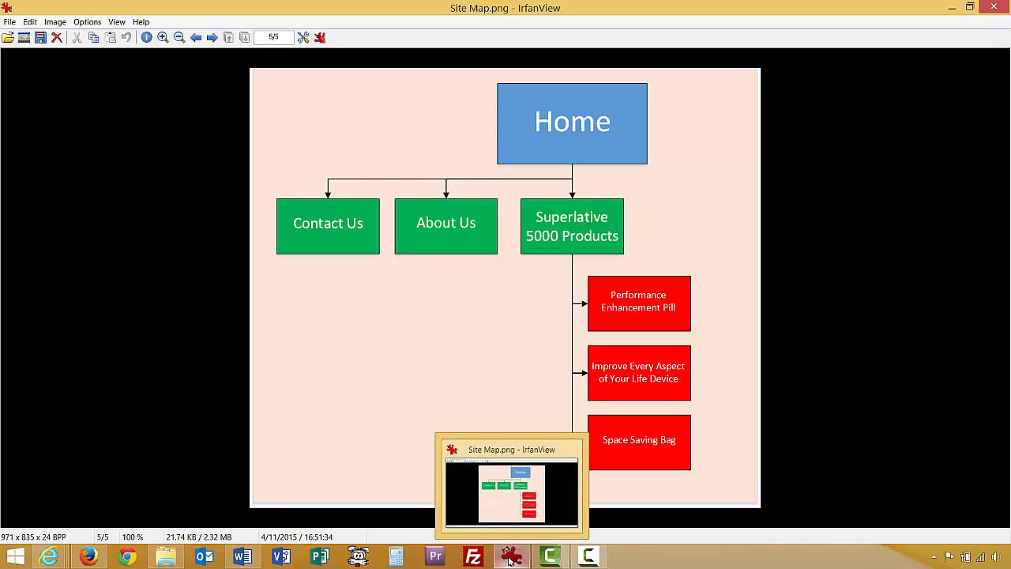
pyautogui.click(509, 559)
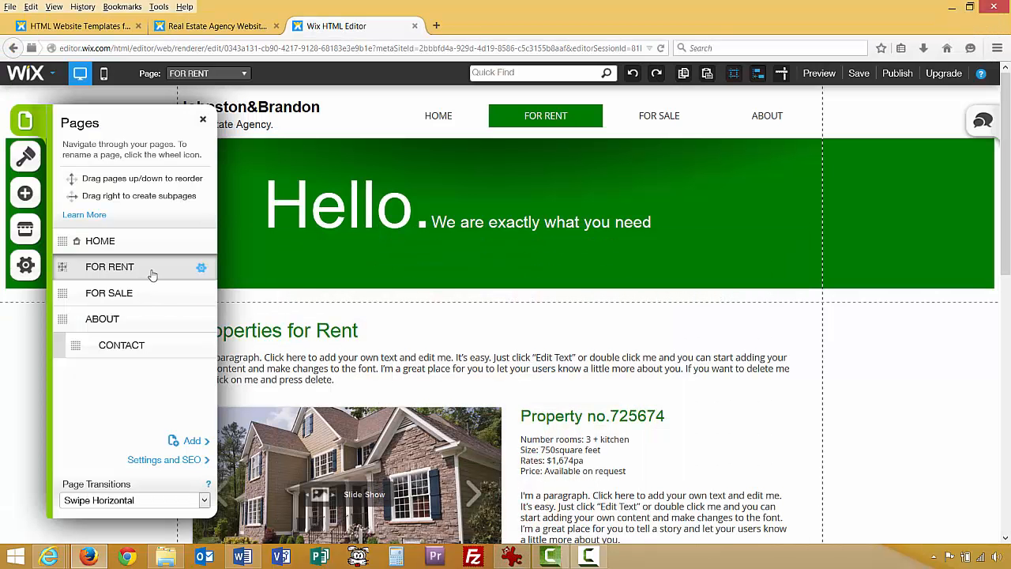
pyautogui.click(154, 296)
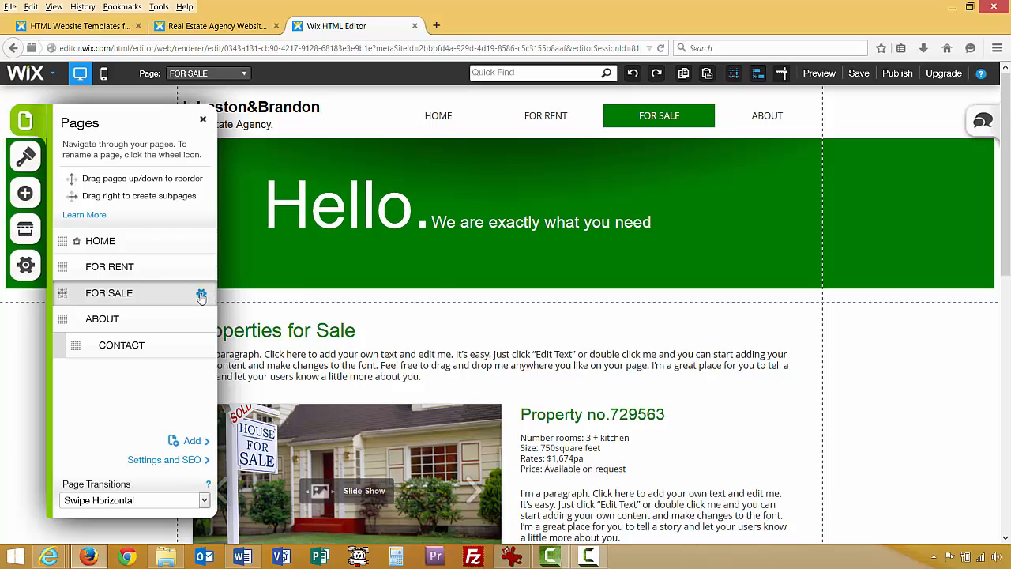
pyautogui.click(201, 294)
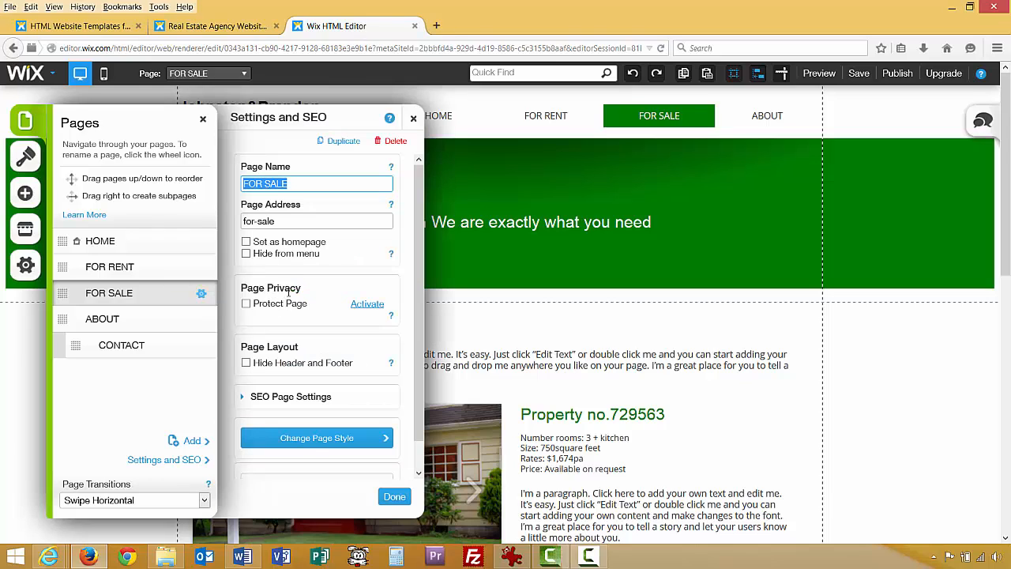
# Delete the FOR SALE and CONTACT pages, confirming each deletion.
pyautogui.click(395, 141)
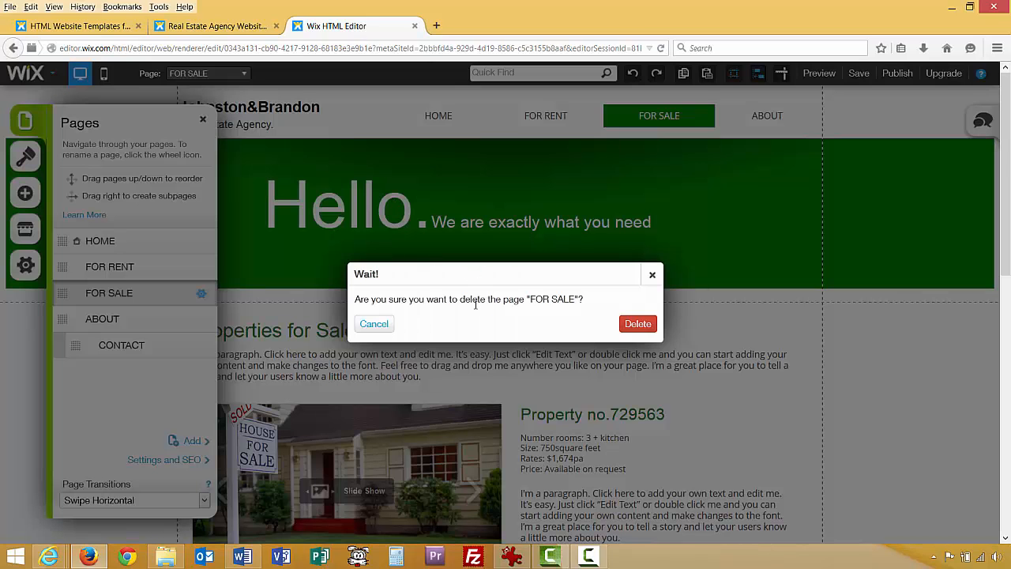
pyautogui.click(637, 323)
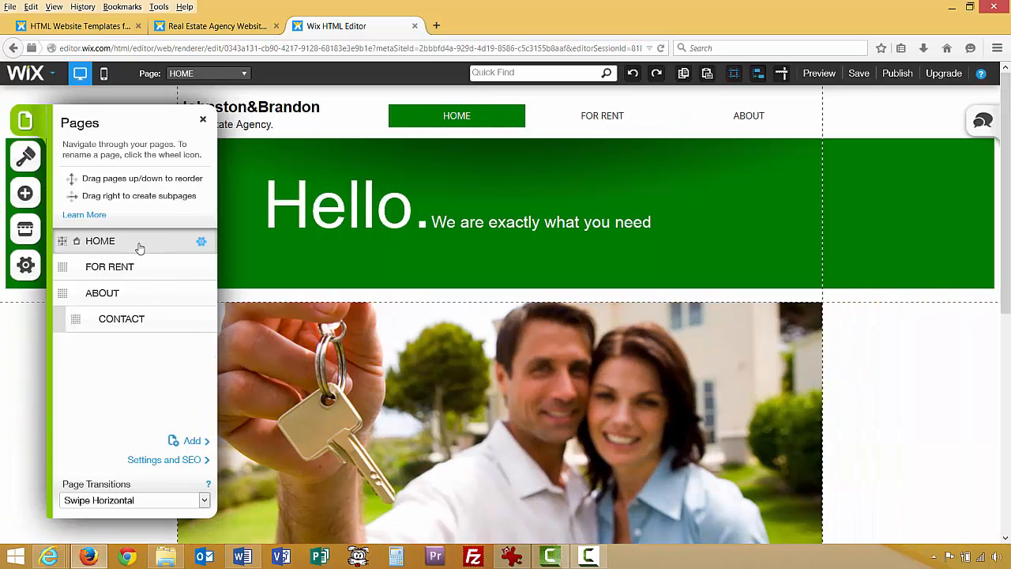
pyautogui.click(201, 320)
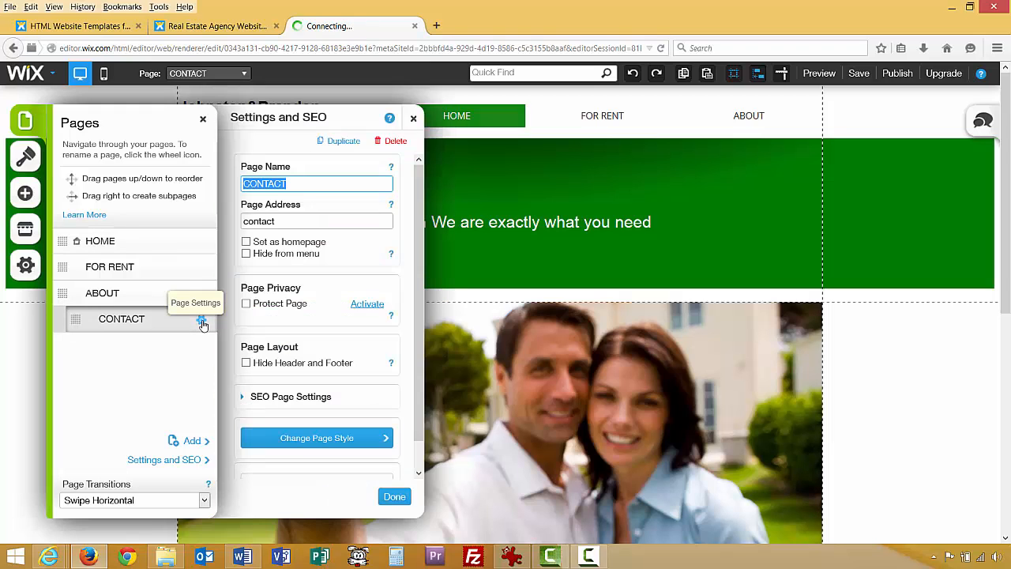
pyautogui.click(393, 142)
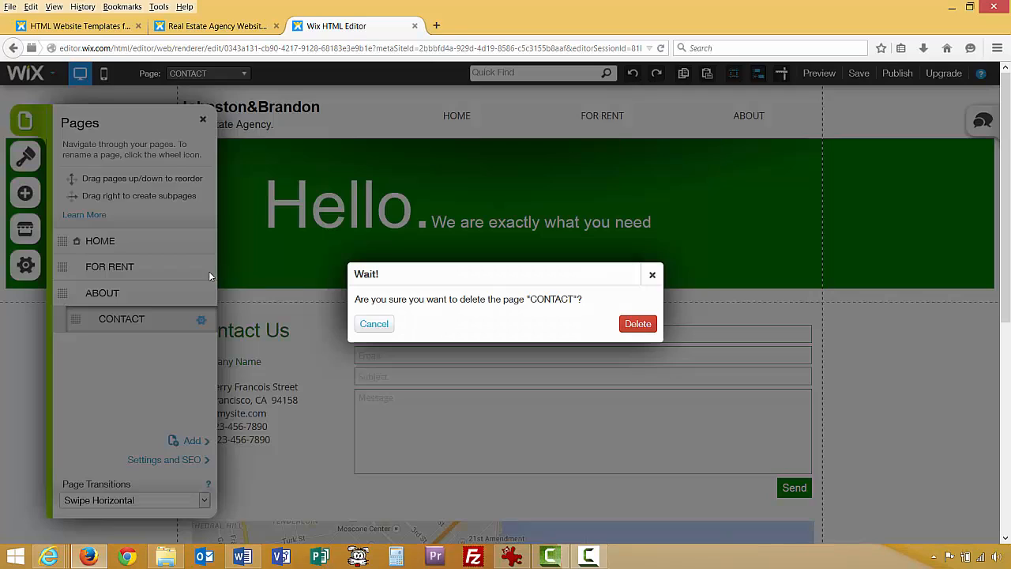
pyautogui.click(636, 324)
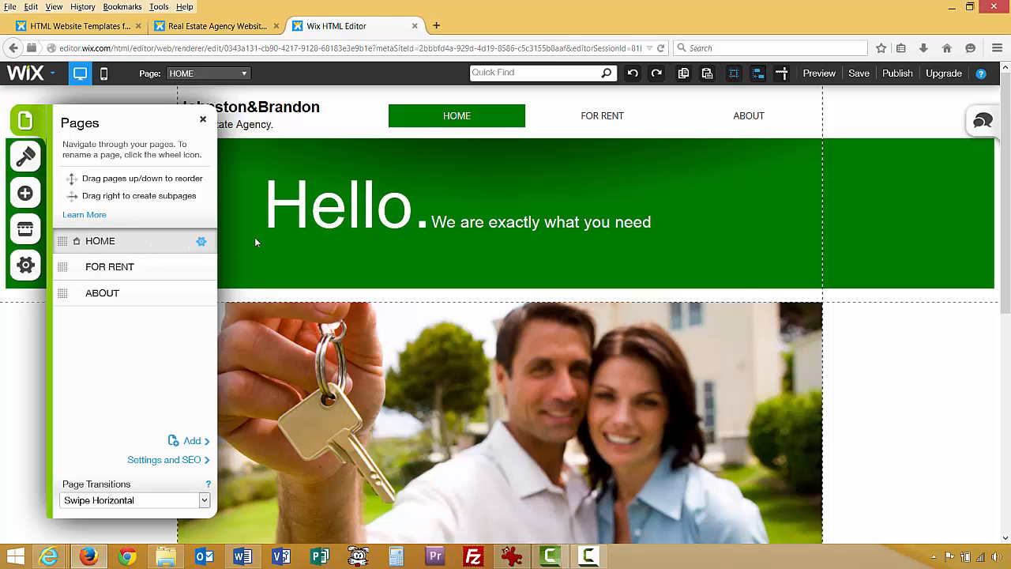
# Rename the HOME page to 'Home'.
pyautogui.click(201, 241)
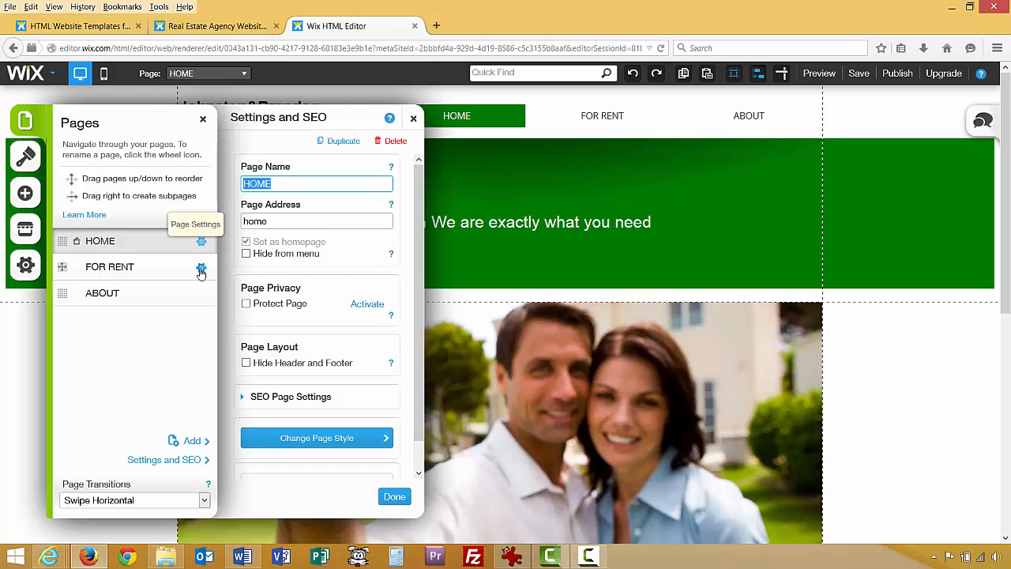
pyautogui.click(294, 183)
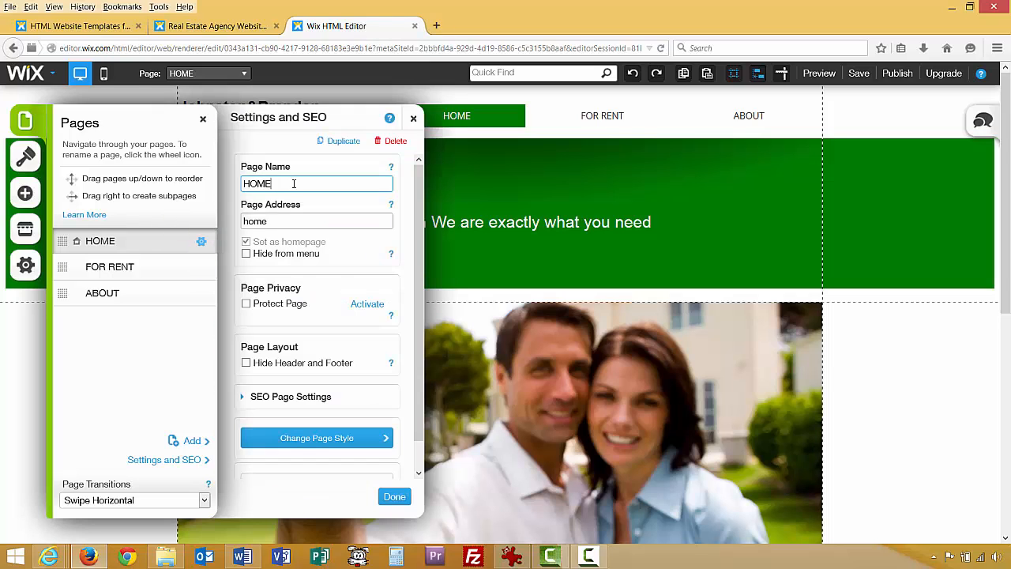
pyautogui.press('BackSpace')
pyautogui.press('BackSpace')
pyautogui.press('BackSpace')
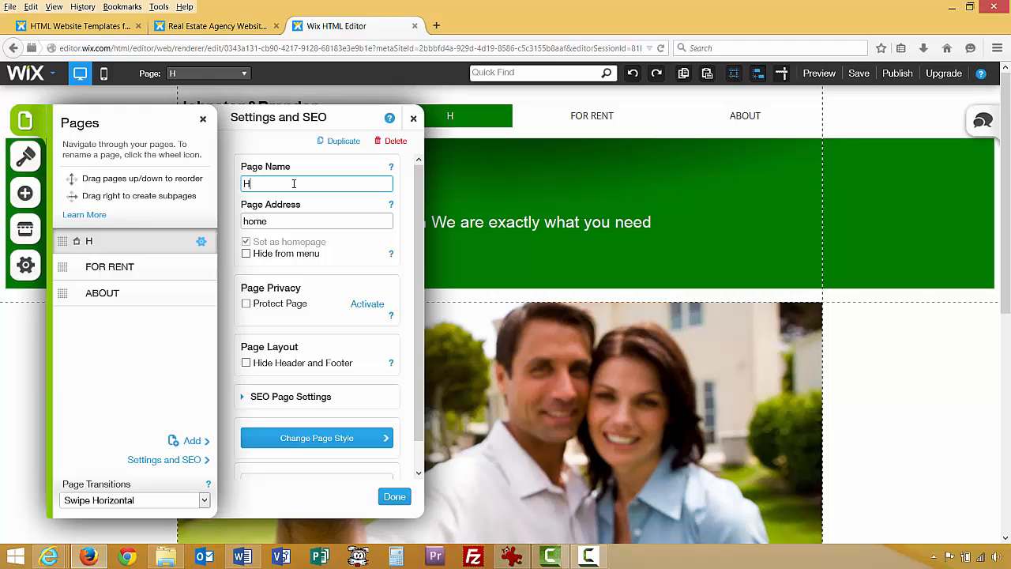
pyautogui.write('ome')
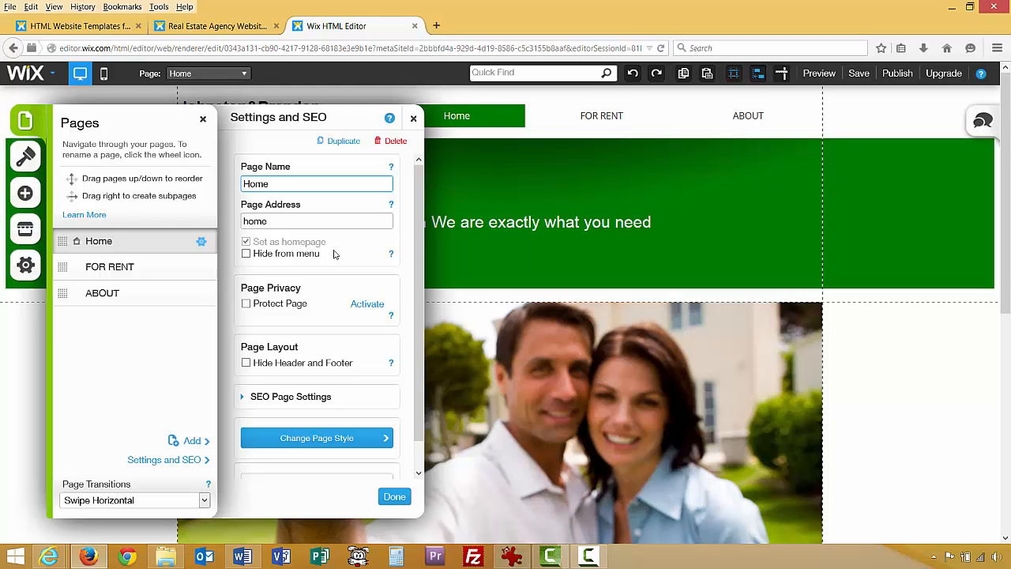
pyautogui.click(394, 496)
# Rename the FOR RENT page to 'Contact Us' with page address contact-us.
pyautogui.click(127, 267)
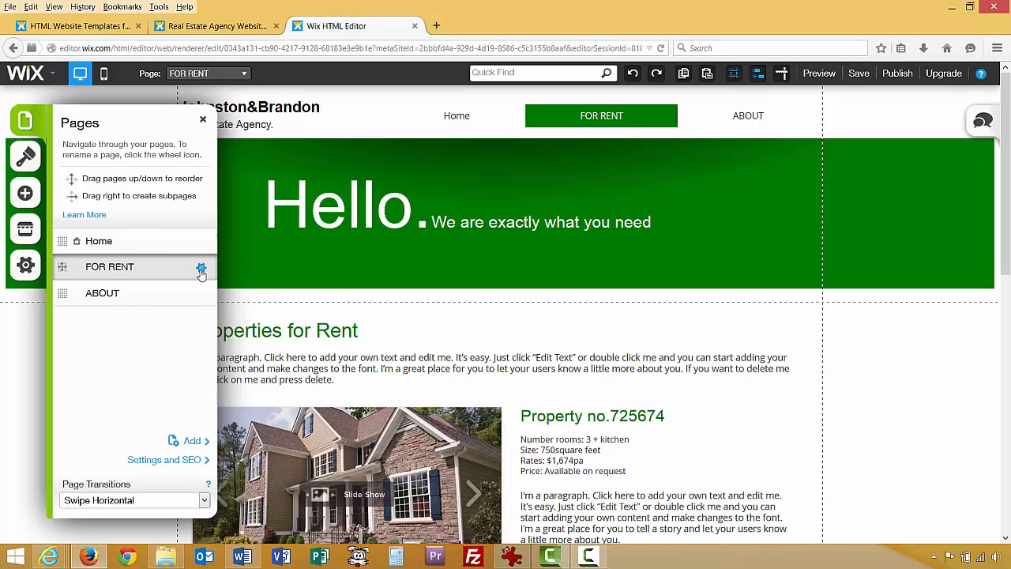
pyautogui.click(201, 269)
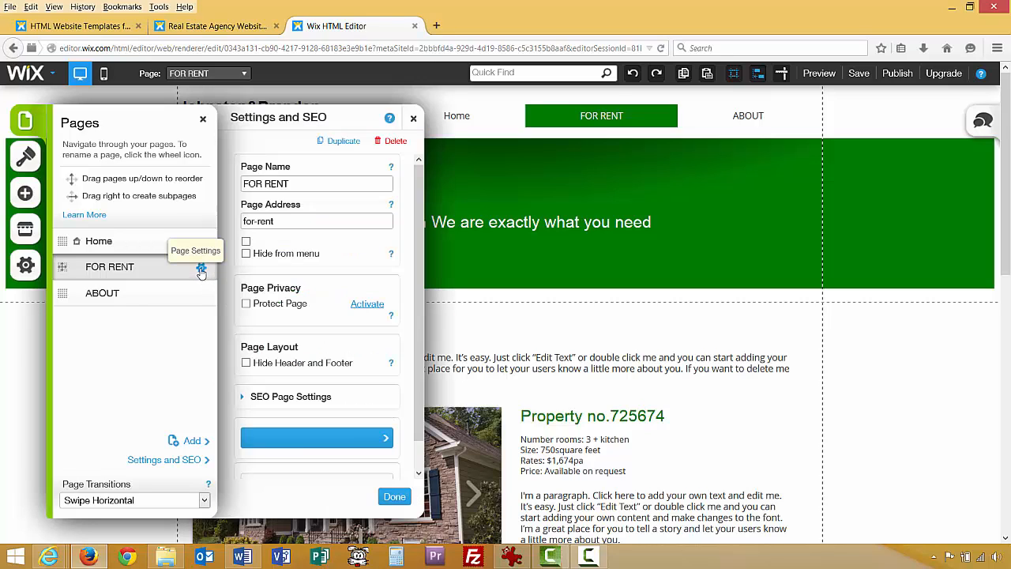
pyautogui.click(239, 184)
pyautogui.moveTo(244, 183); pyautogui.dragTo(233, 186)
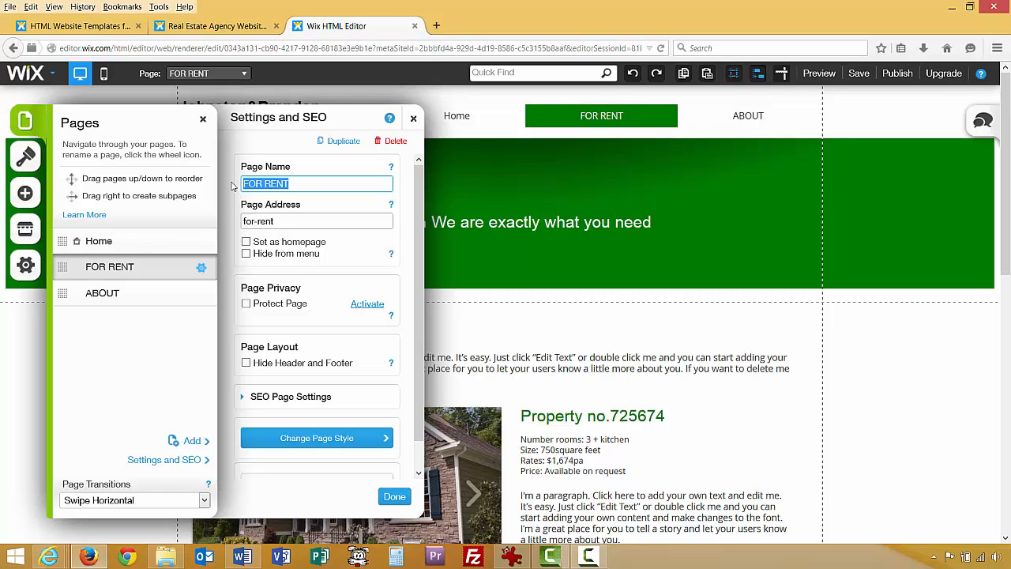
pyautogui.write('Contact Us')
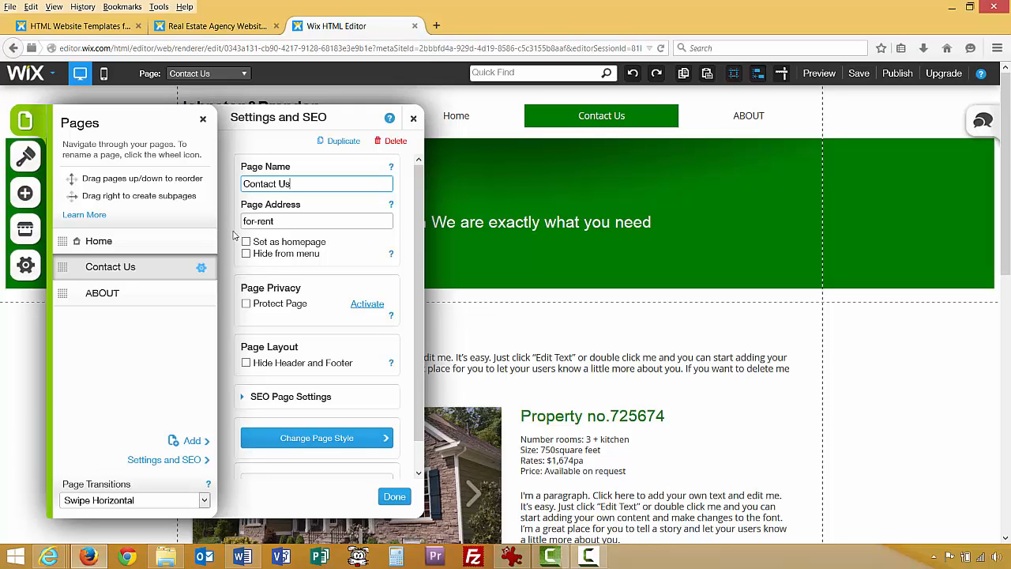
pyautogui.moveTo(278, 221); pyautogui.dragTo(237, 220)
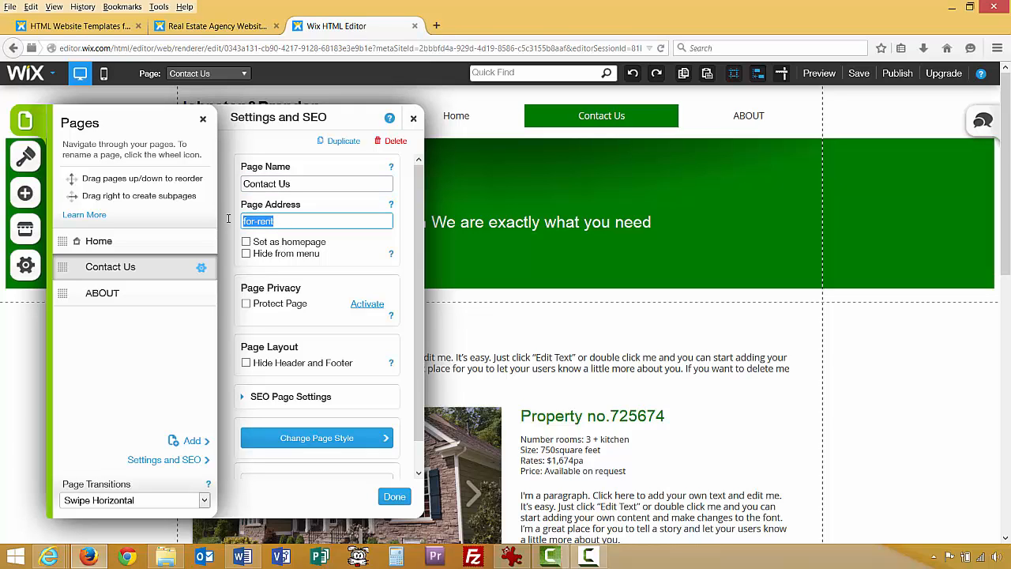
pyautogui.write('contact')
pyautogui.write('_')
pyautogui.write('us')
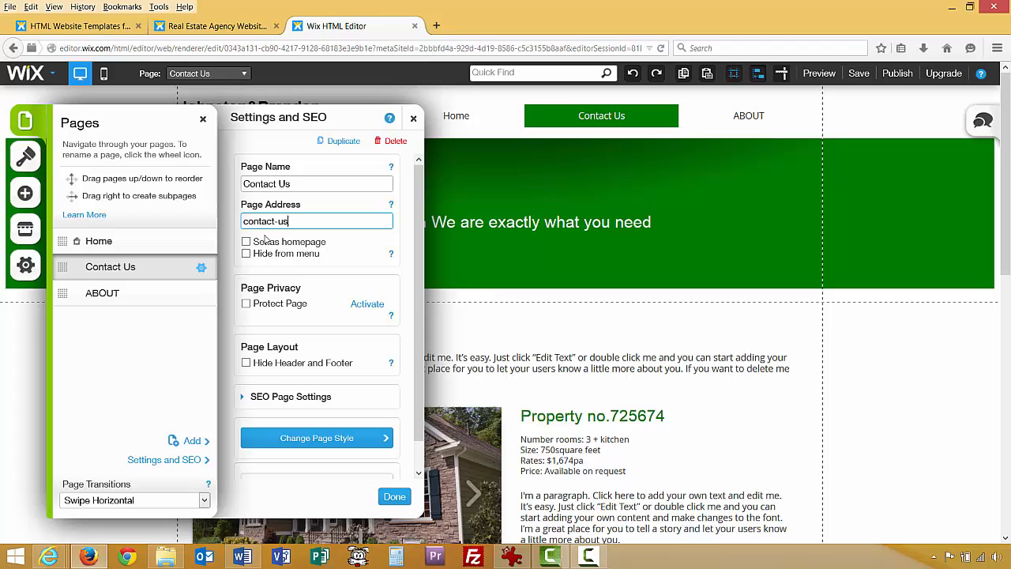
pyautogui.click(395, 497)
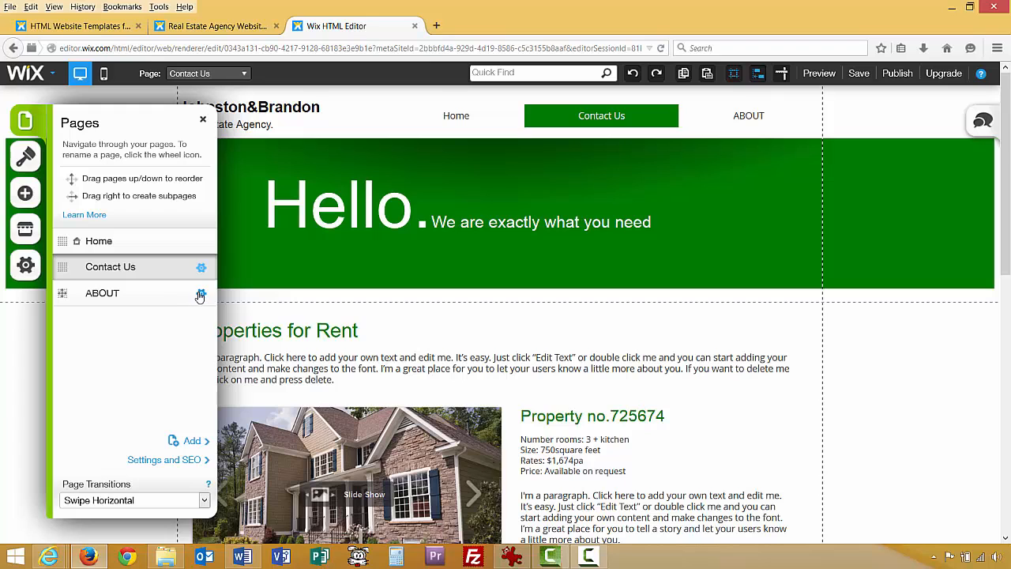
# Rename the ABOUT page to 'About Us'.
pyautogui.click(201, 294)
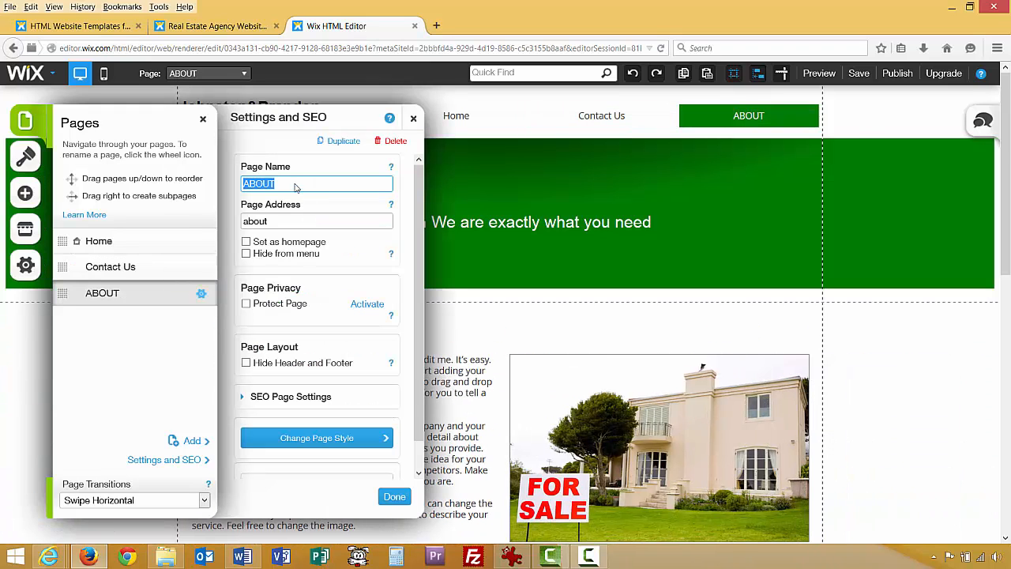
pyautogui.click(296, 186)
pyautogui.press('BackSpace')
pyautogui.press('BackSpace')
pyautogui.press('BackSpace')
pyautogui.press('BackSpace')
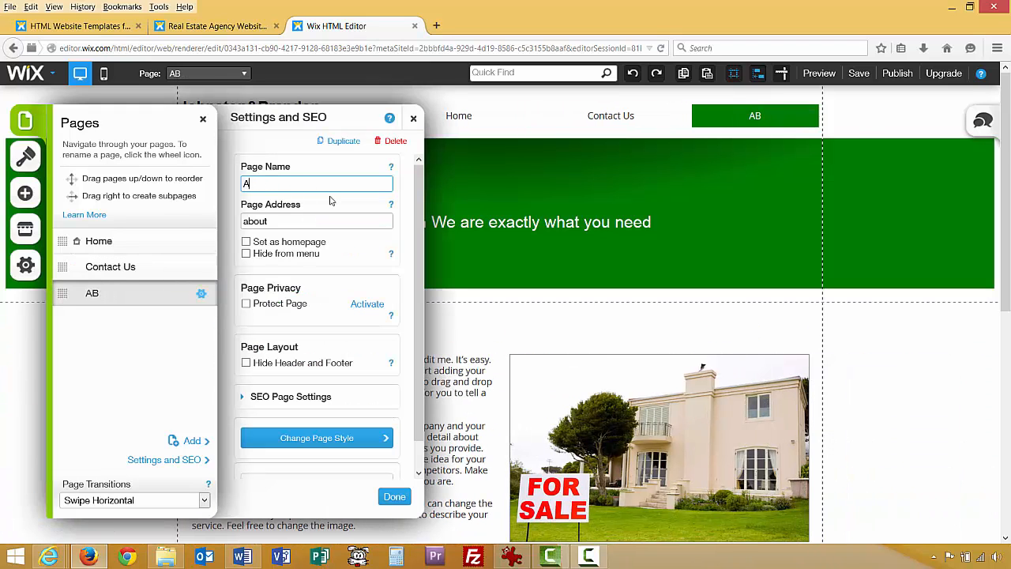
pyautogui.write('bout')
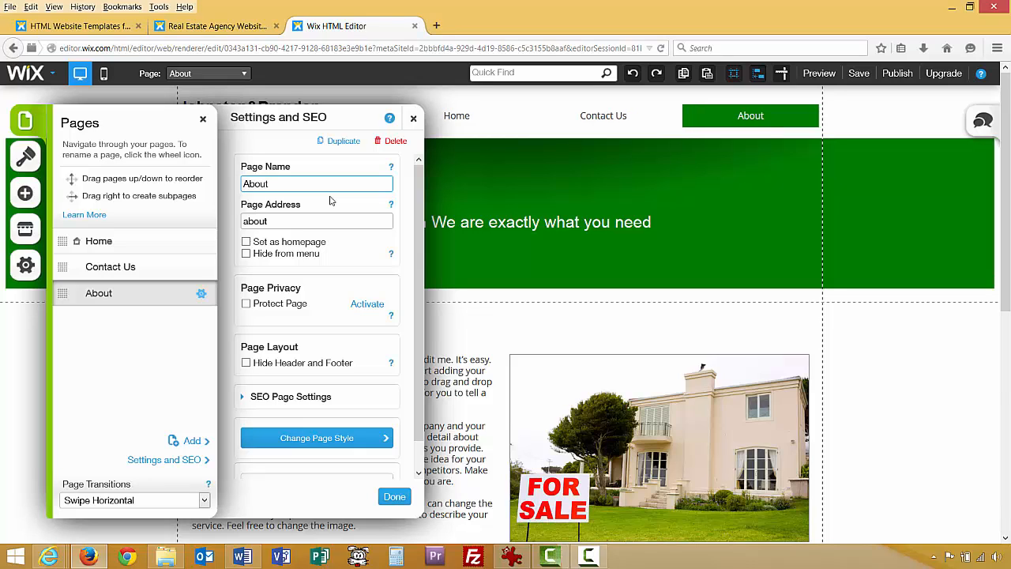
pyautogui.write(' Us')
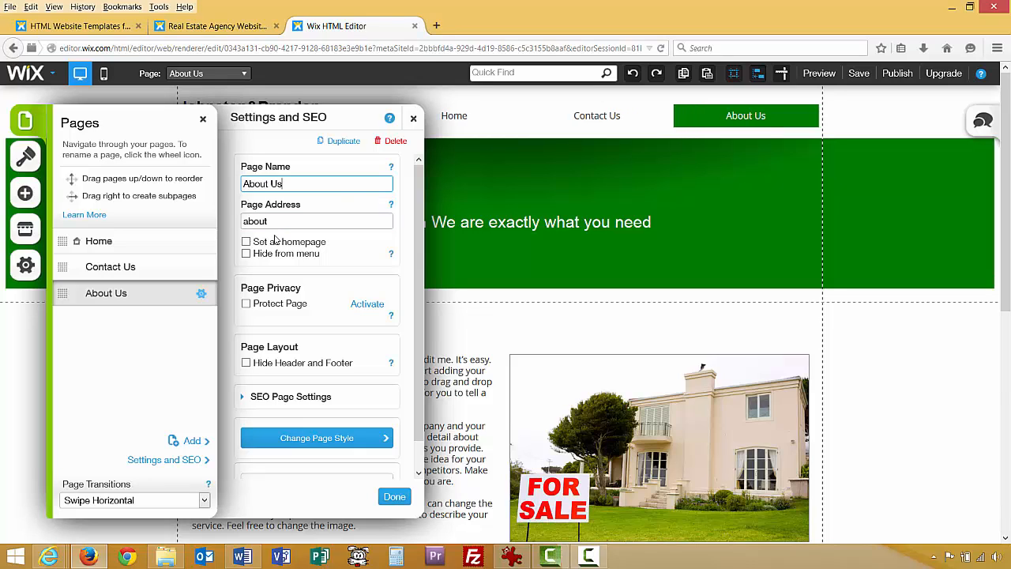
pyautogui.click(395, 496)
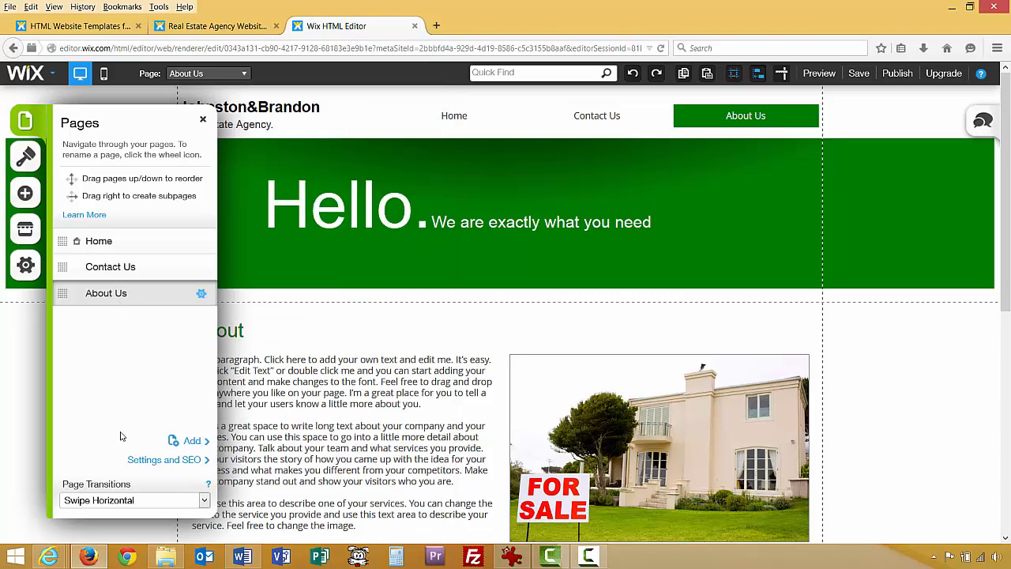
# Add a Products page with the About2 image-beside-text layout, then view Site Map.png.
pyautogui.click(195, 443)
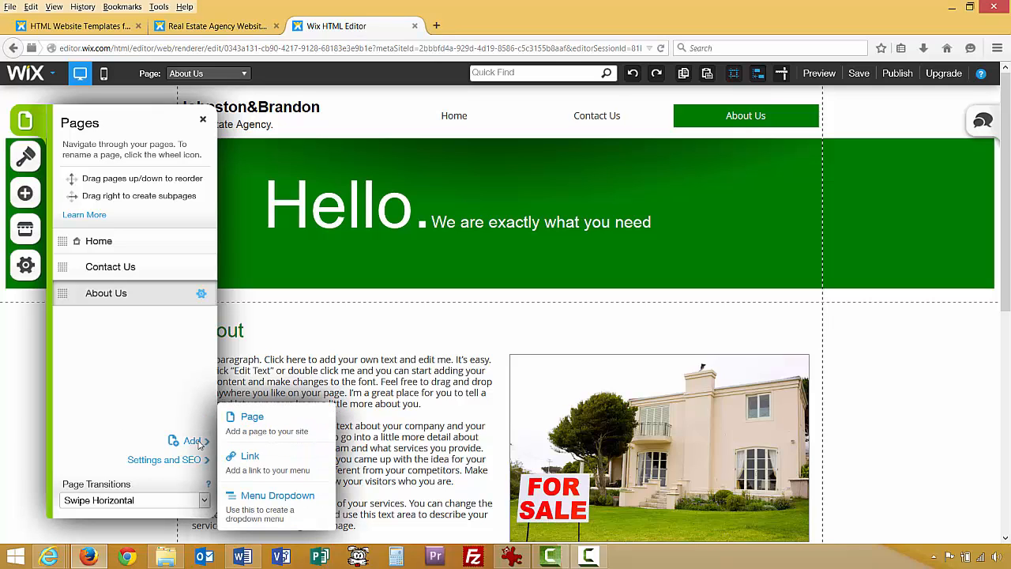
pyautogui.click(251, 418)
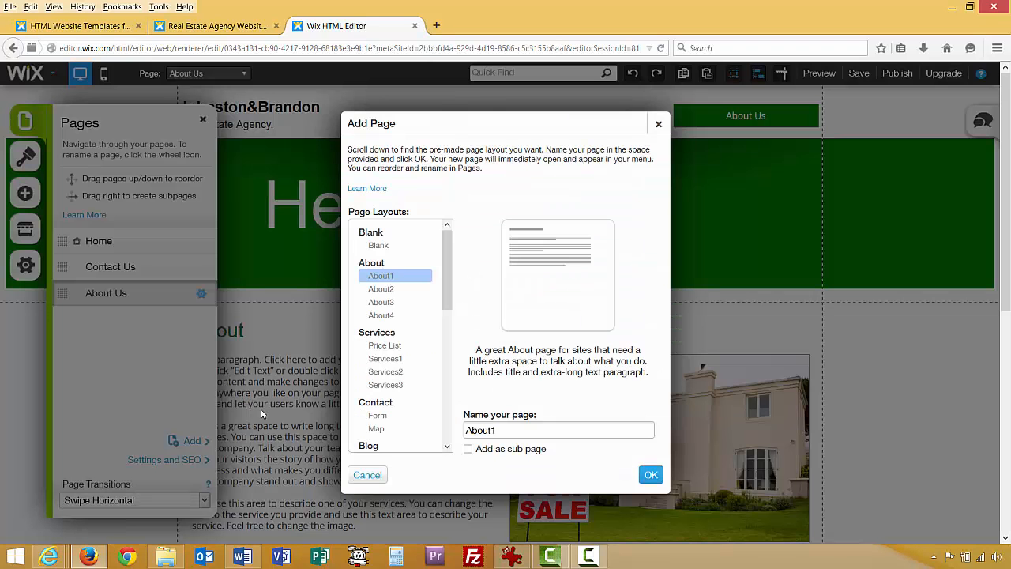
pyautogui.click(387, 291)
pyautogui.click(388, 303)
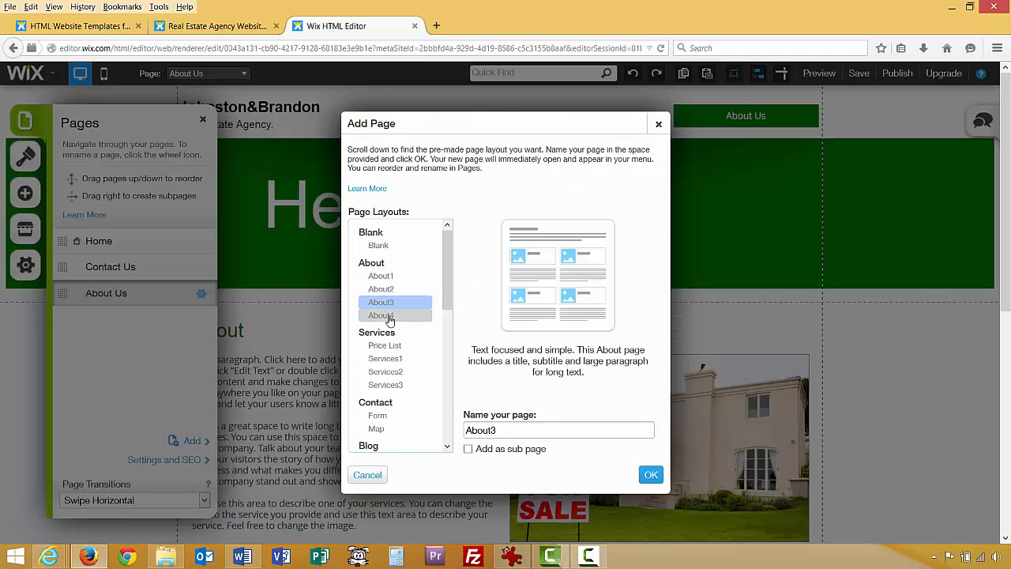
pyautogui.click(387, 316)
pyautogui.click(388, 304)
pyautogui.click(388, 290)
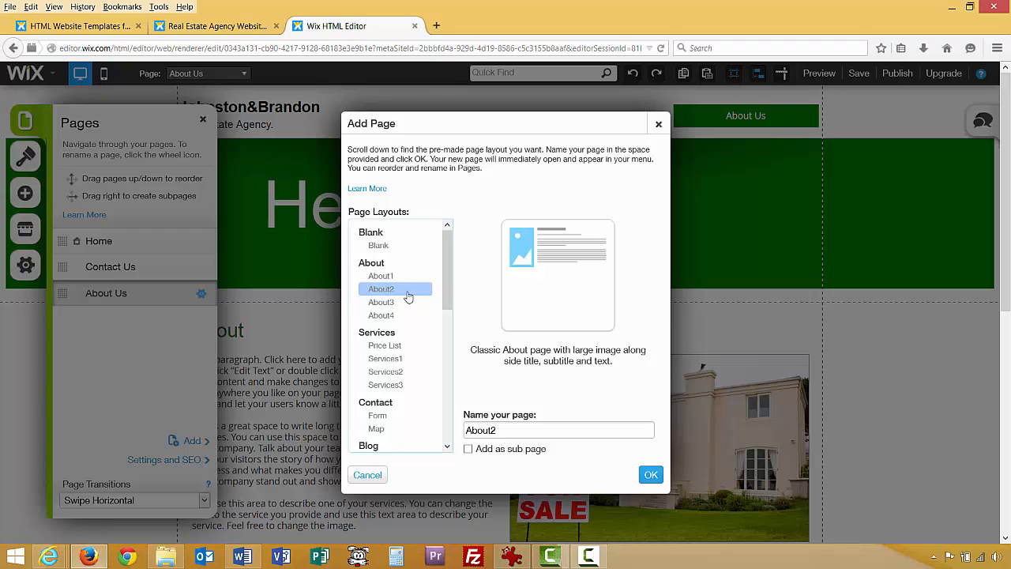
pyautogui.moveTo(502, 431); pyautogui.dragTo(450, 433)
pyautogui.write('Products')
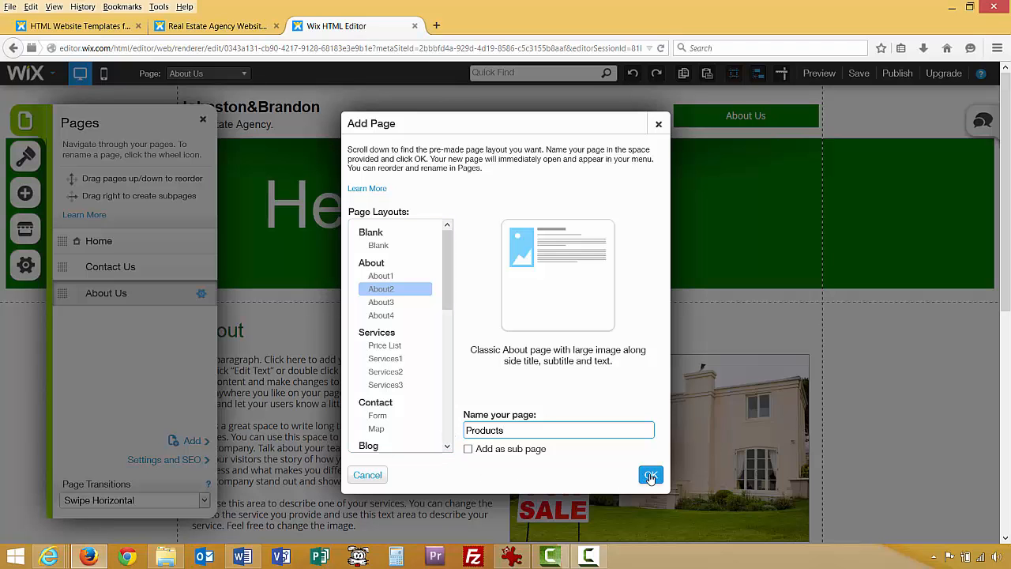
pyautogui.click(650, 475)
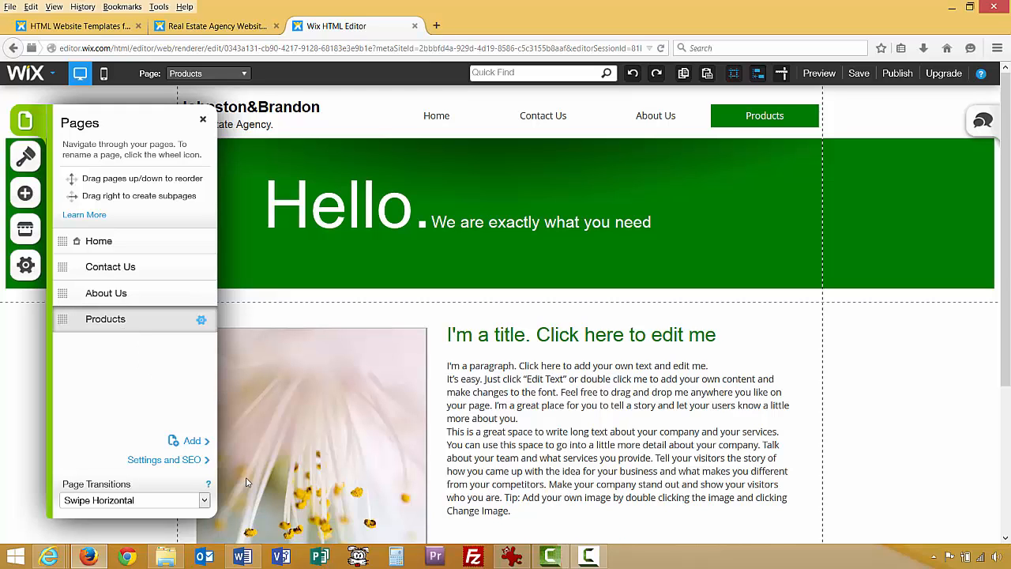
pyautogui.click(512, 557)
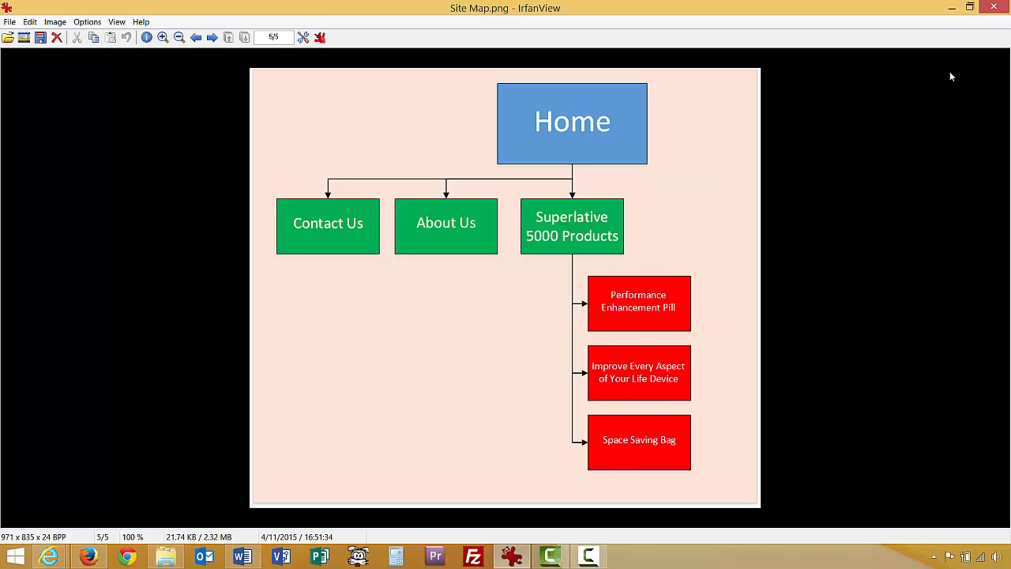
# Add a 'Performance Enhancement Pill' page using the text-only About1 layout.
pyautogui.click(952, 8)
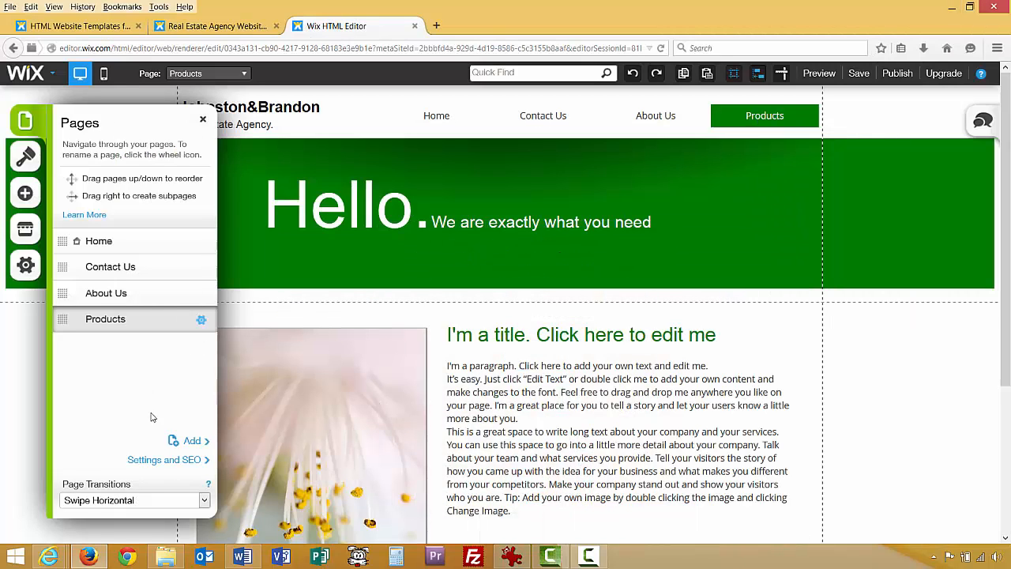
pyautogui.click(190, 441)
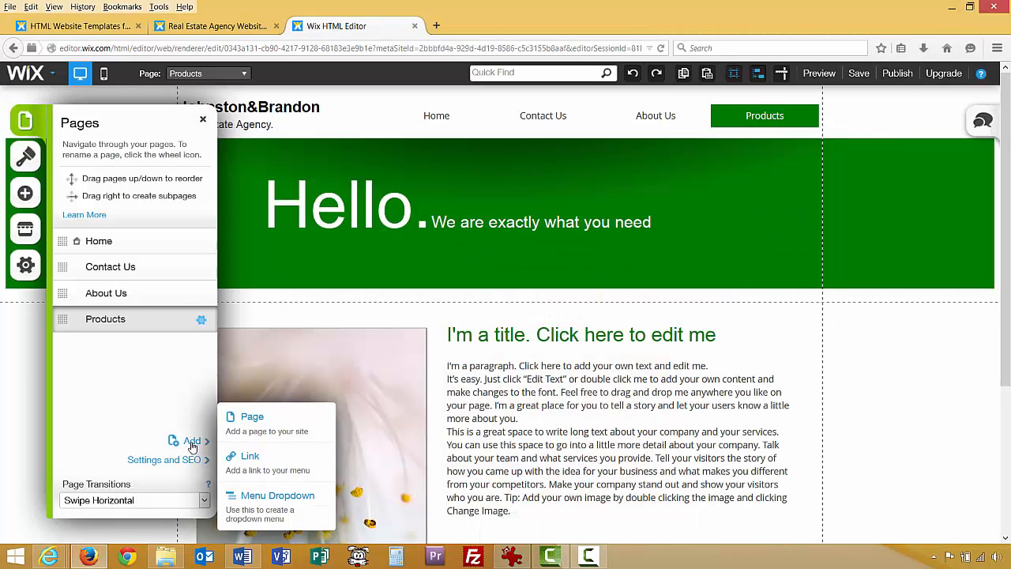
pyautogui.click(251, 421)
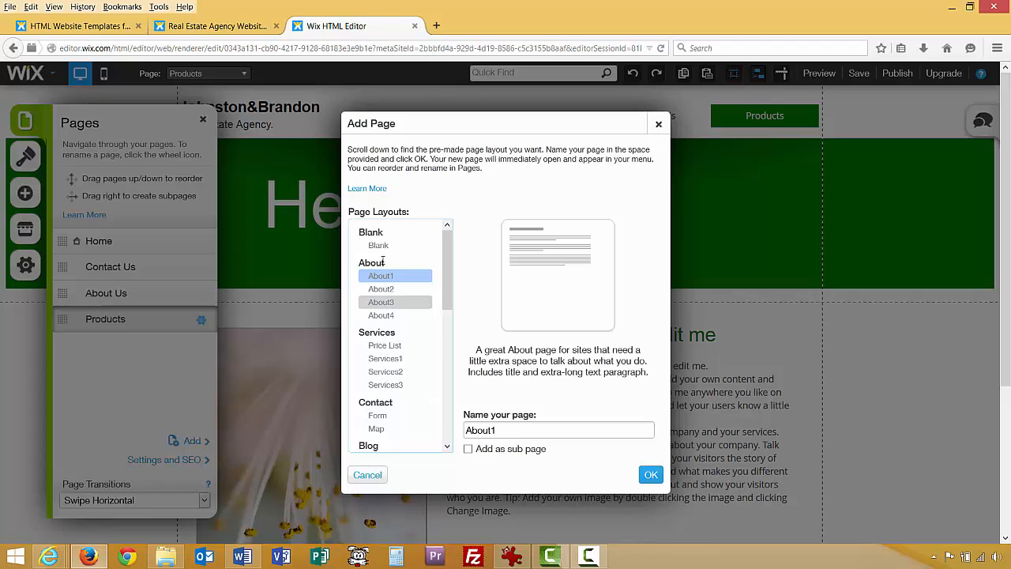
pyautogui.click(379, 289)
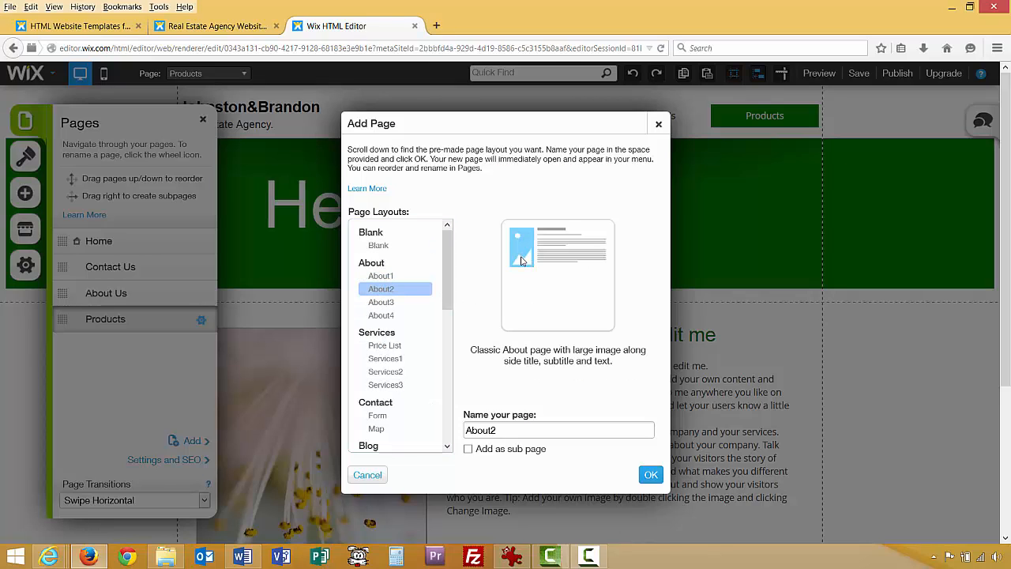
pyautogui.click(380, 276)
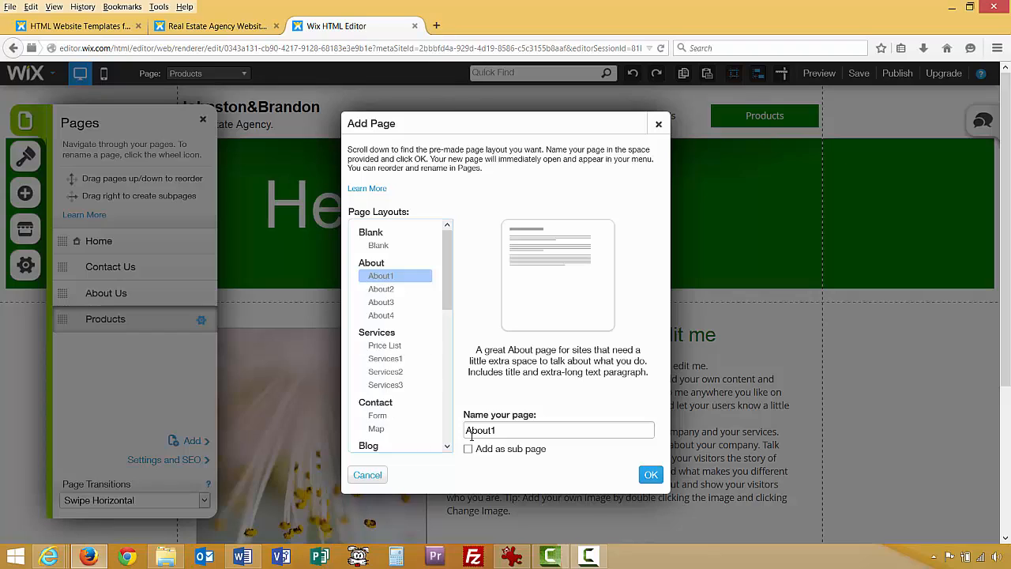
pyautogui.moveTo(497, 430); pyautogui.dragTo(454, 430)
pyautogui.write('Performance Enhancement Pill')
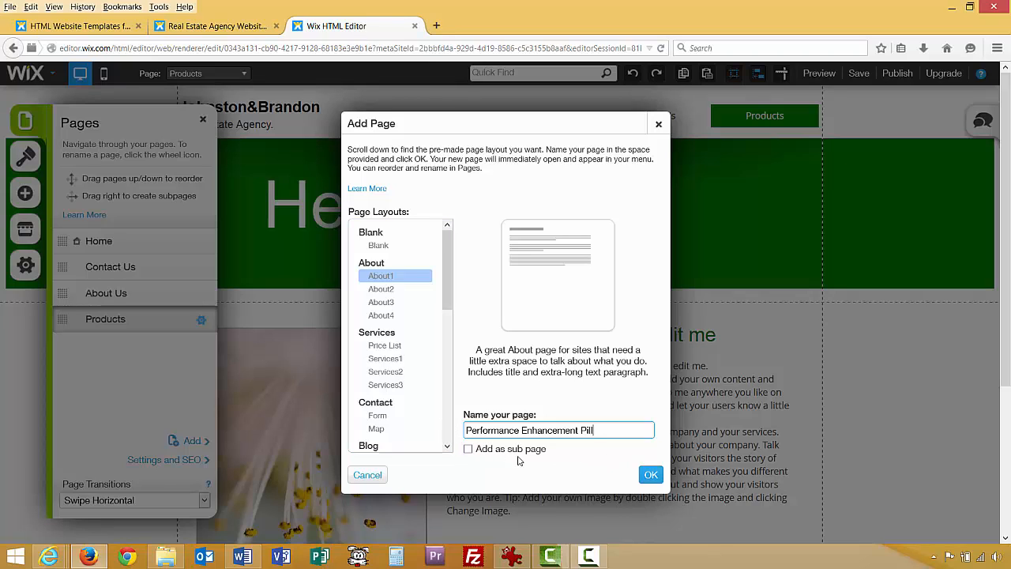
pyautogui.click(649, 475)
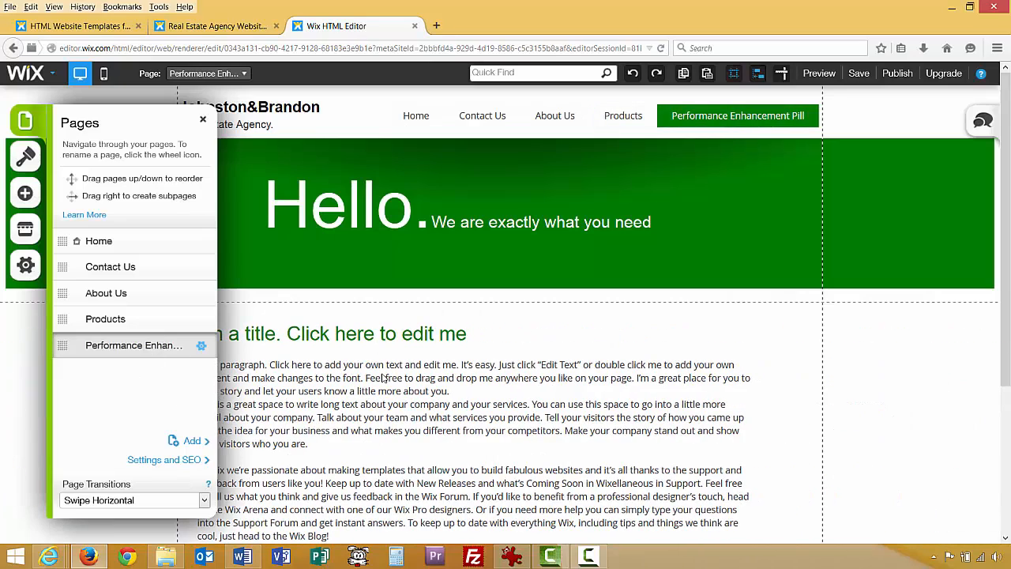
# Move Performance Enhancement Pill below Products and indent it as a Products subpage.
pyautogui.click(384, 405)
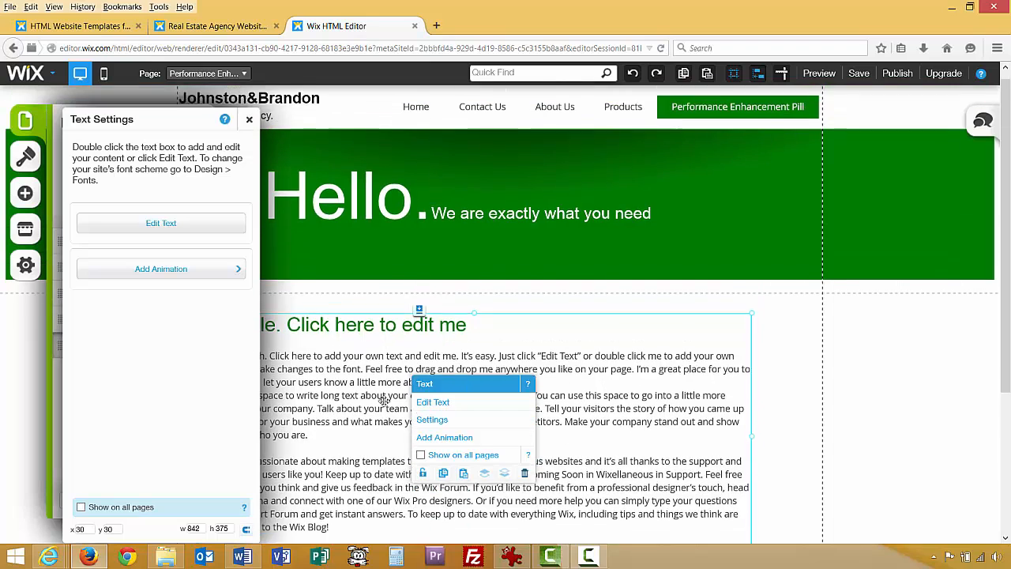
pyautogui.click(248, 119)
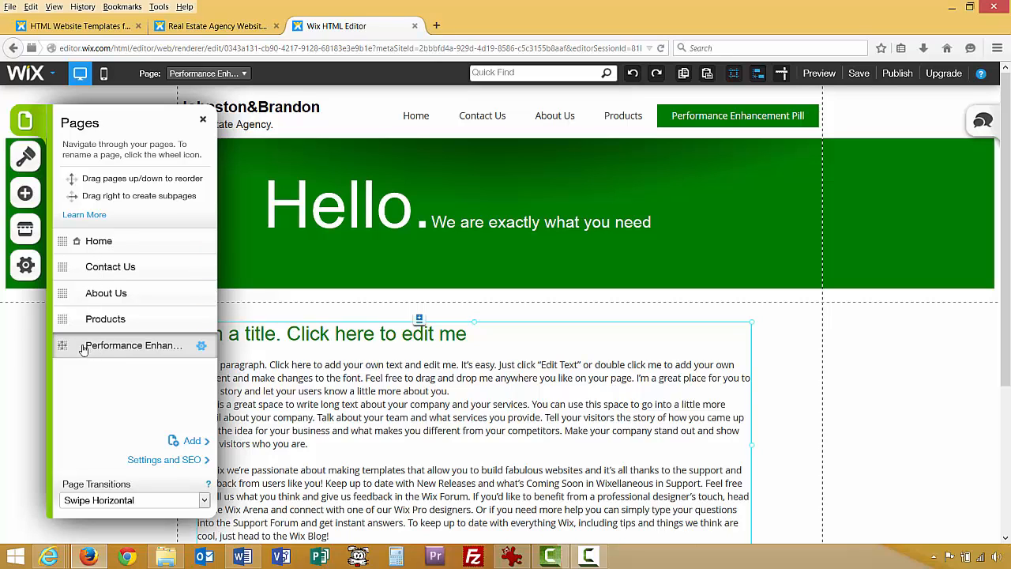
pyautogui.moveTo(61, 345); pyautogui.dragTo(69, 292)
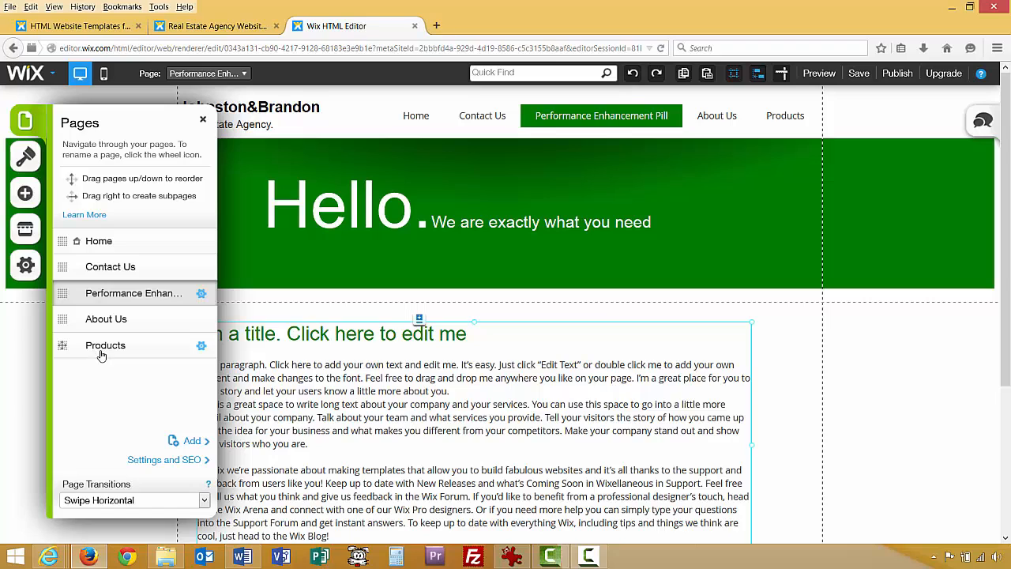
pyautogui.moveTo(61, 292); pyautogui.dragTo(57, 369)
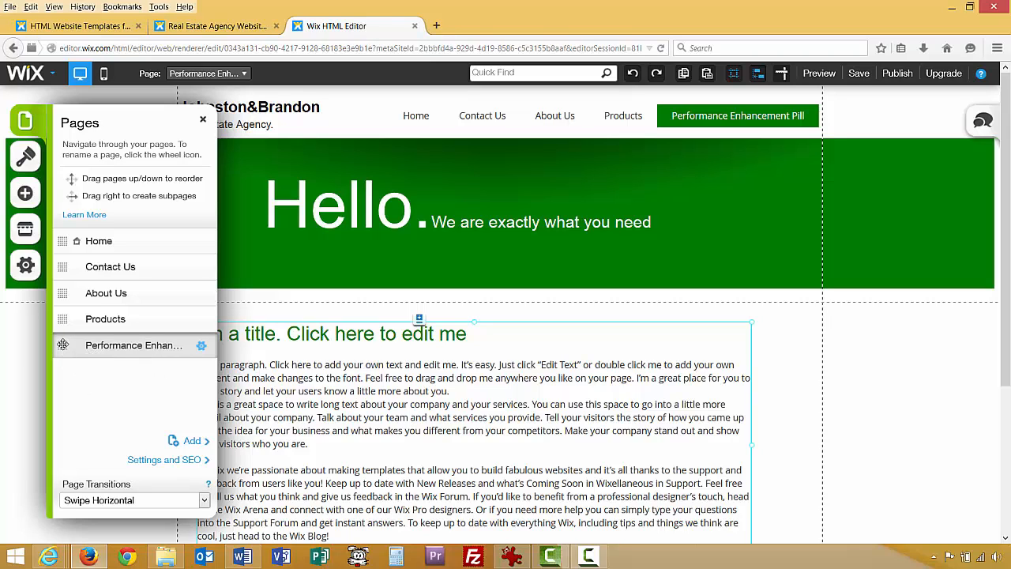
pyautogui.moveTo(62, 345); pyautogui.dragTo(106, 355)
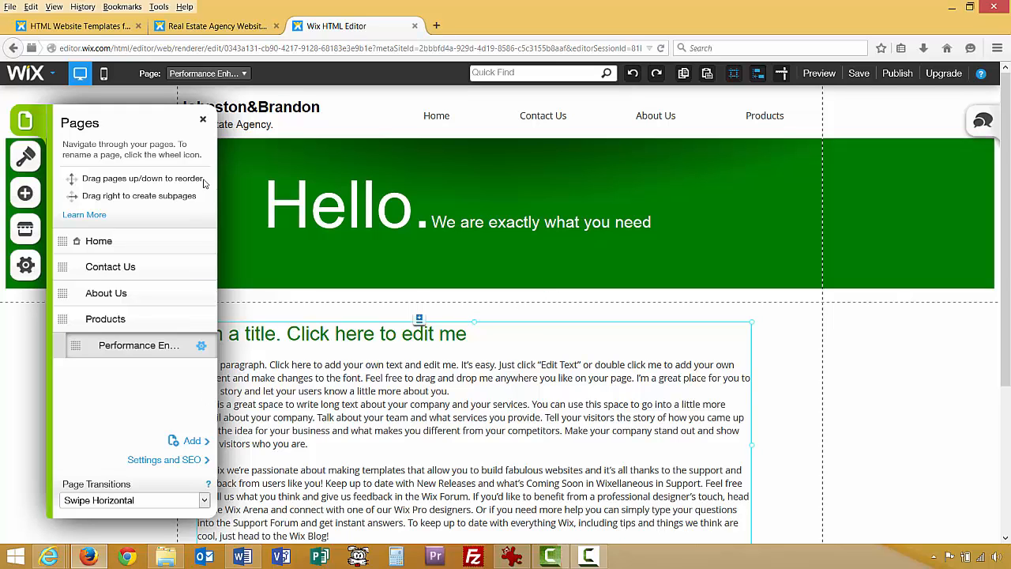
pyautogui.click(203, 119)
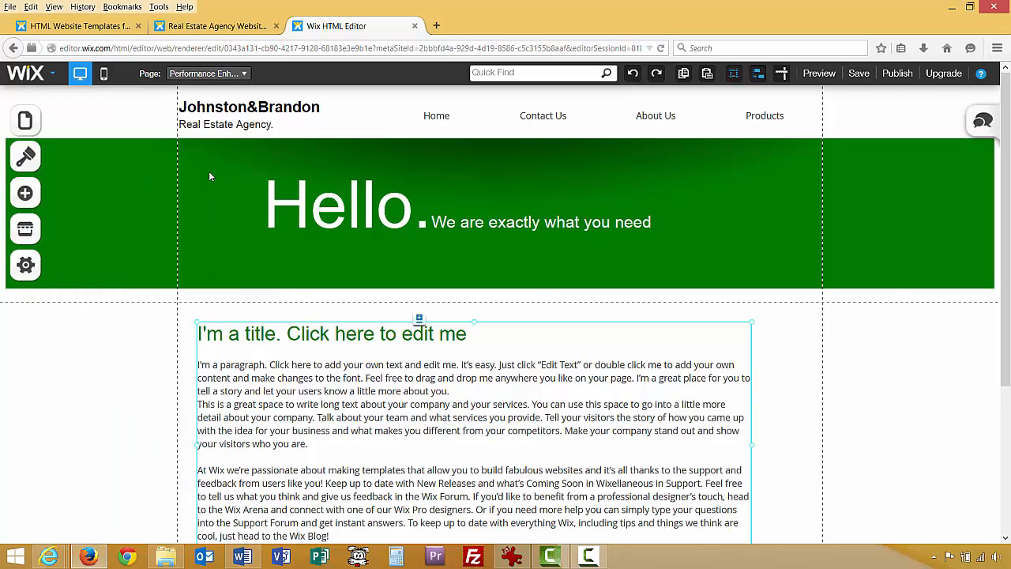
# Save the site and preview it, checking About and the Performance Enhancement Pill subpage.
pyautogui.click(858, 74)
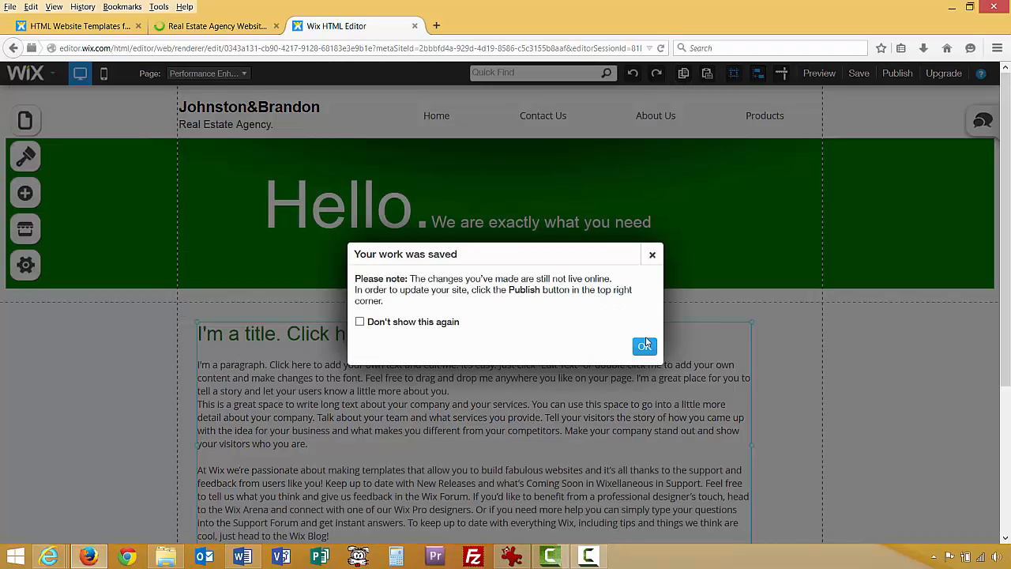
pyautogui.click(644, 346)
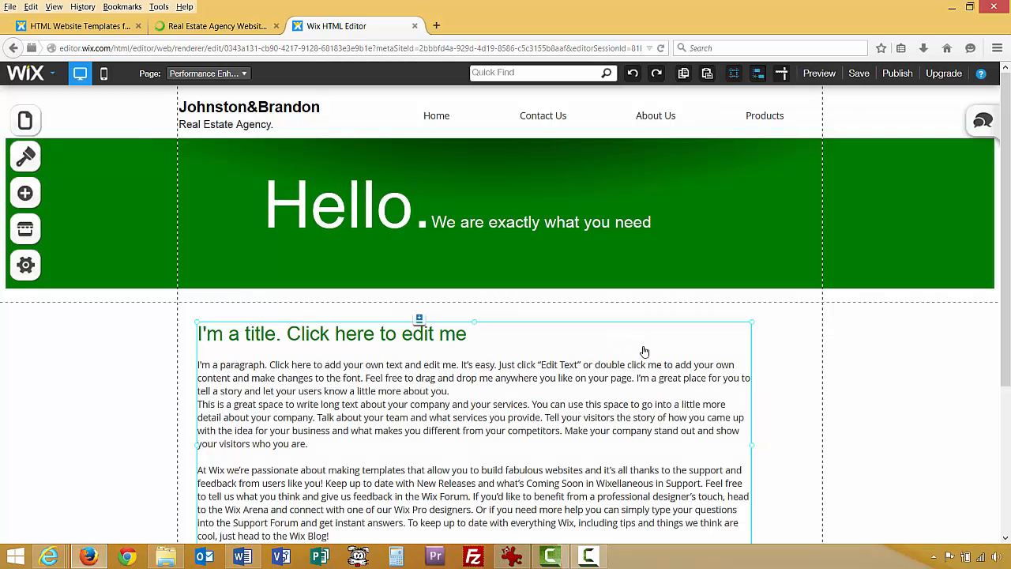
pyautogui.click(819, 74)
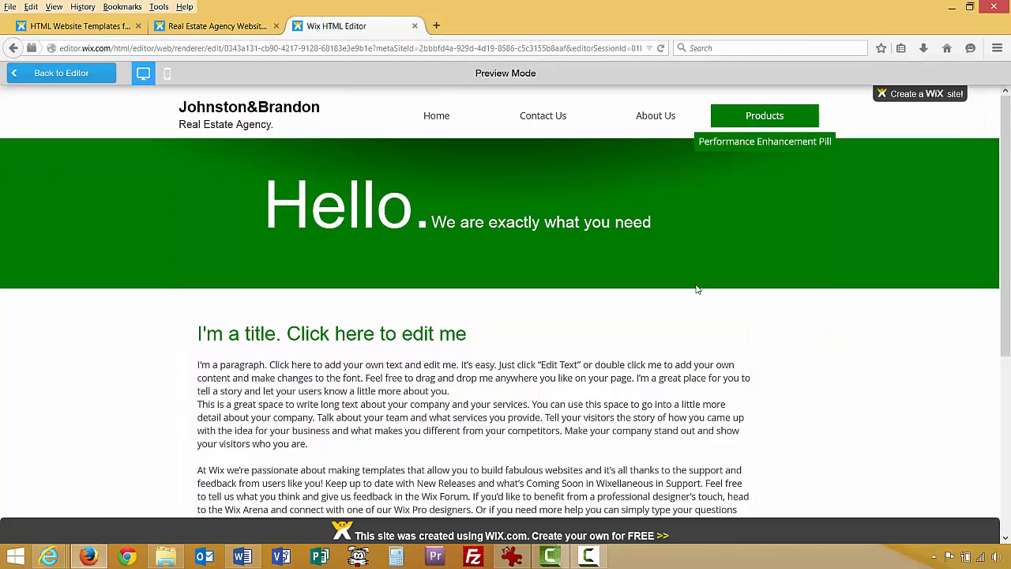
pyautogui.moveTo(761, 131)
pyautogui.click(665, 120)
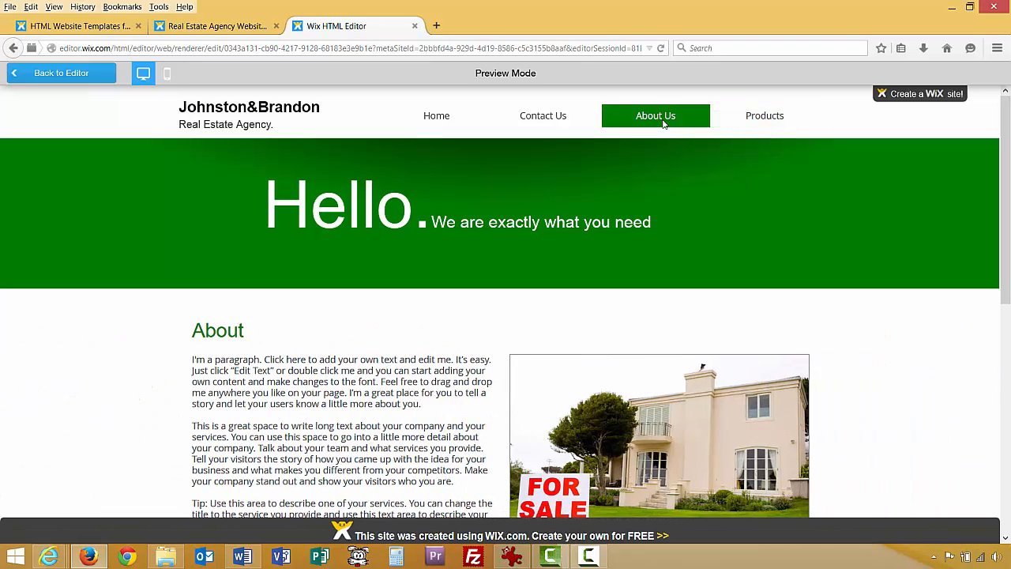
pyautogui.moveTo(760, 129)
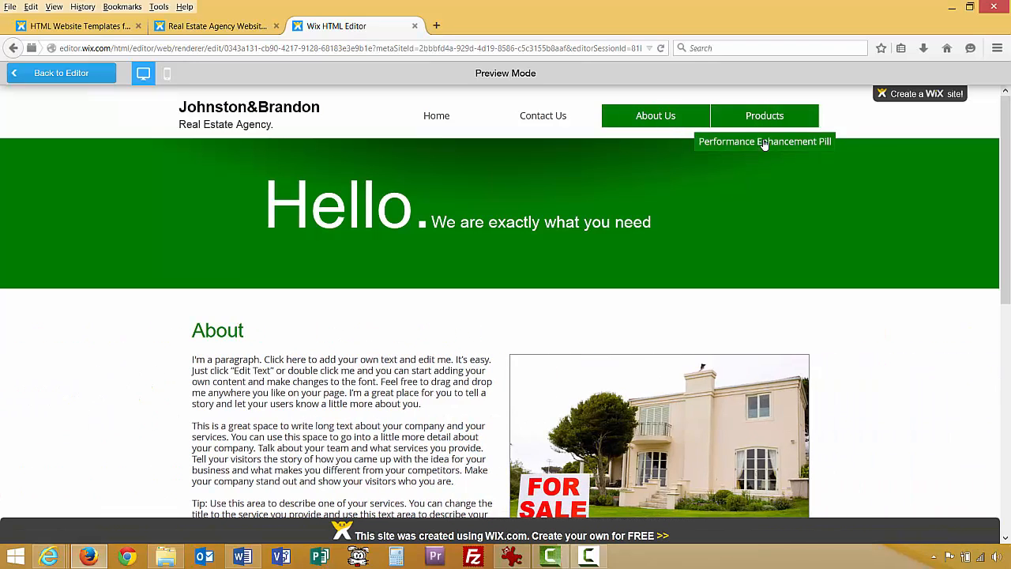
pyautogui.click(765, 143)
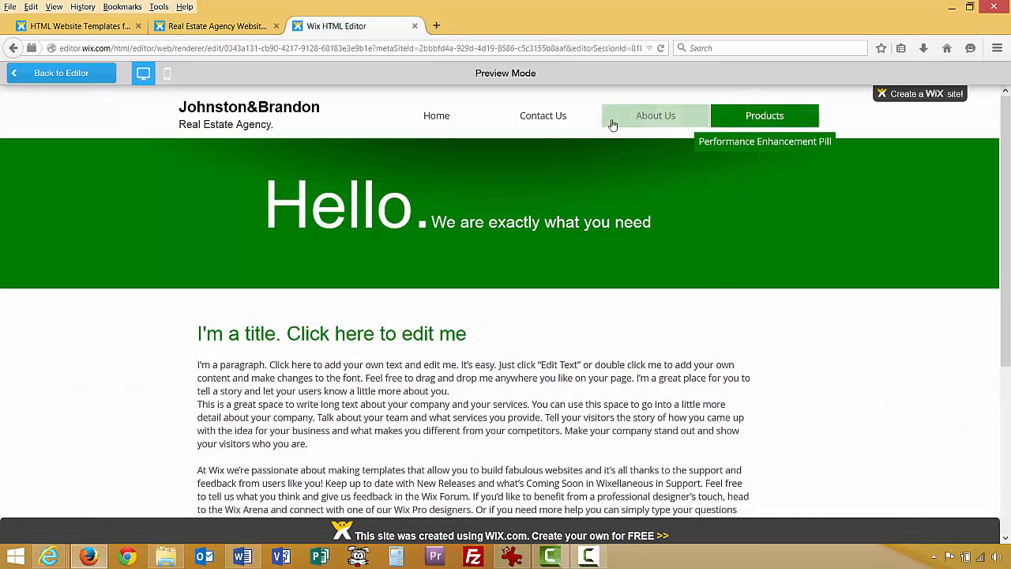
pyautogui.click(458, 120)
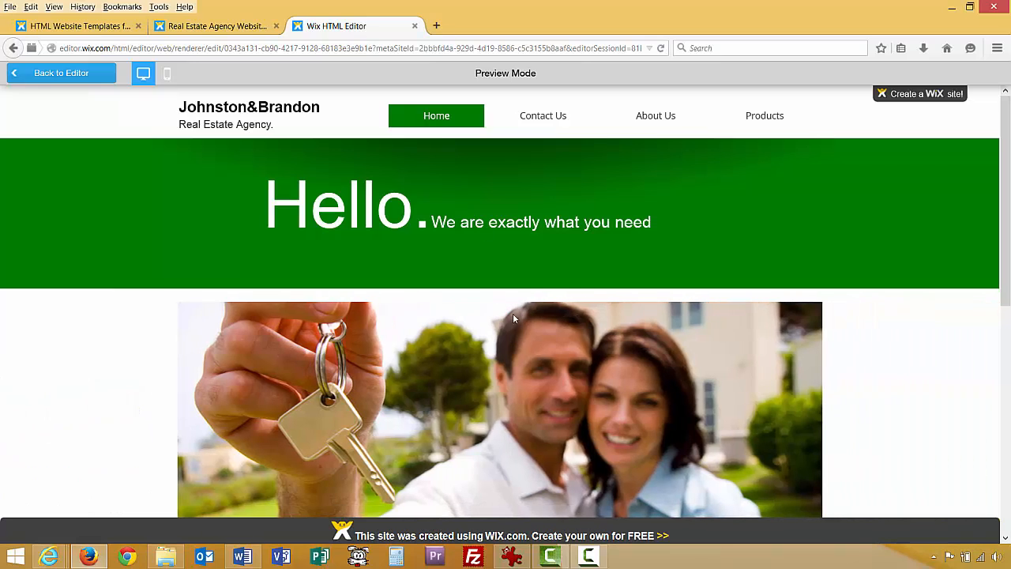
pyautogui.click(75, 76)
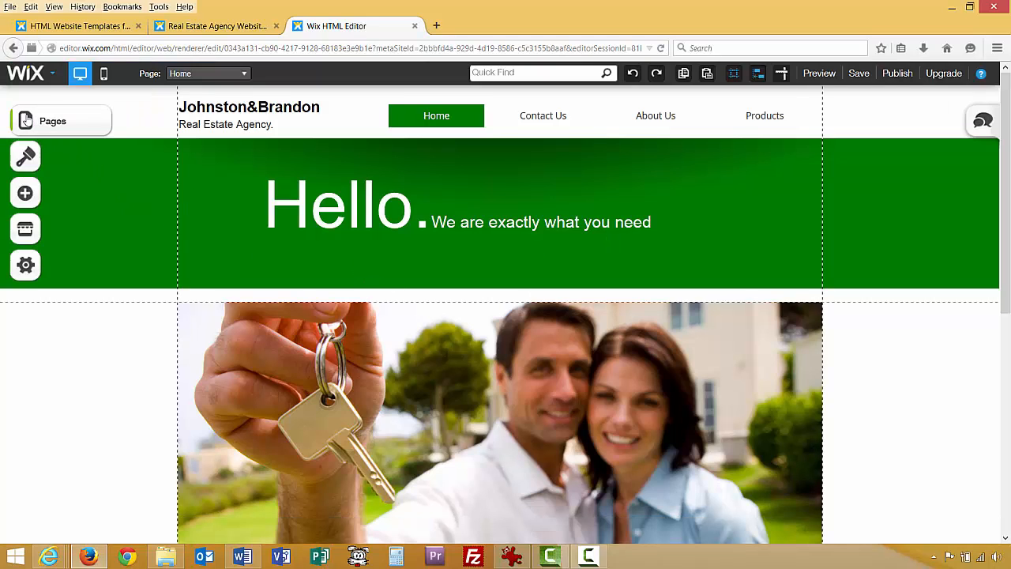
# Add Improve Your Life and Space Saving Bag subpages under Products and save.
pyautogui.click(27, 120)
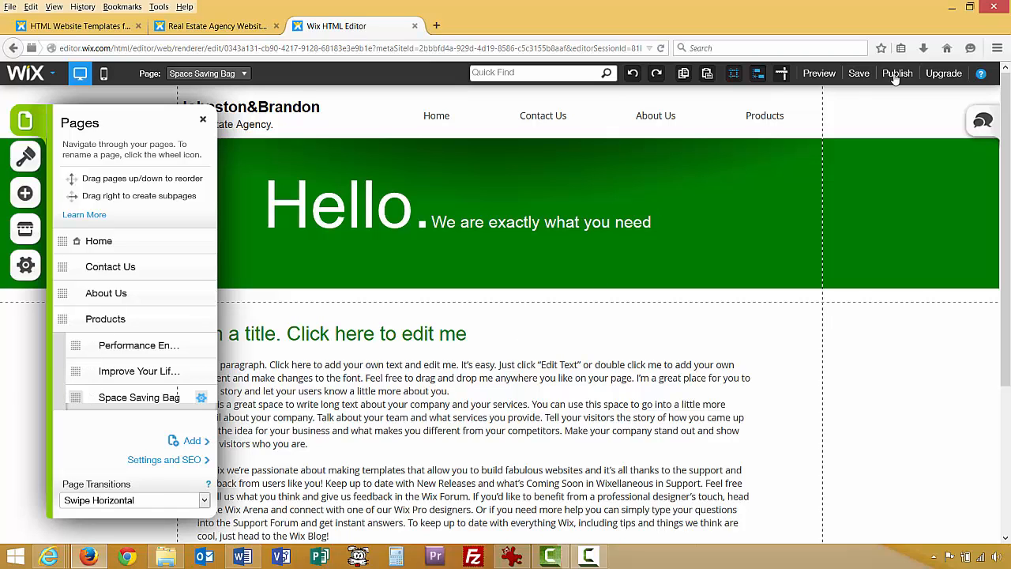
pyautogui.click(858, 74)
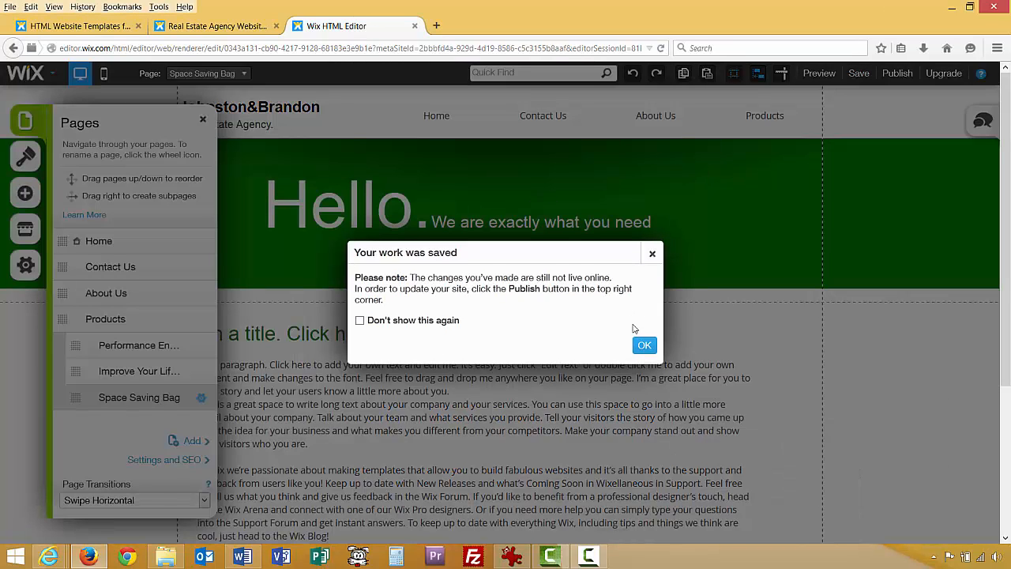
pyautogui.click(644, 345)
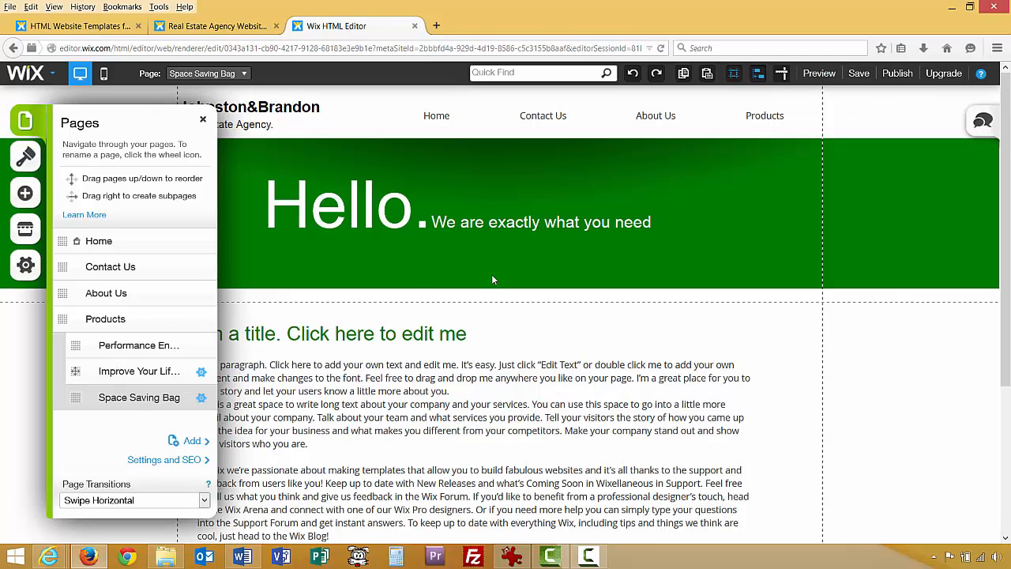
# Preview the site, visiting Contact Us, a Products subpage, About Us and Home.
pyautogui.click(819, 73)
pyautogui.moveTo(747, 118)
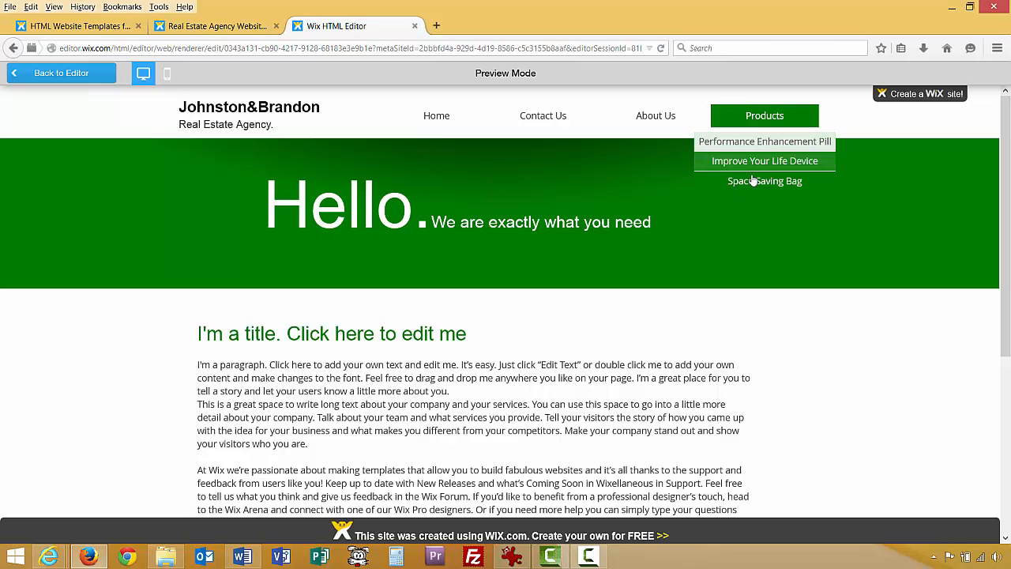
pyautogui.click(577, 119)
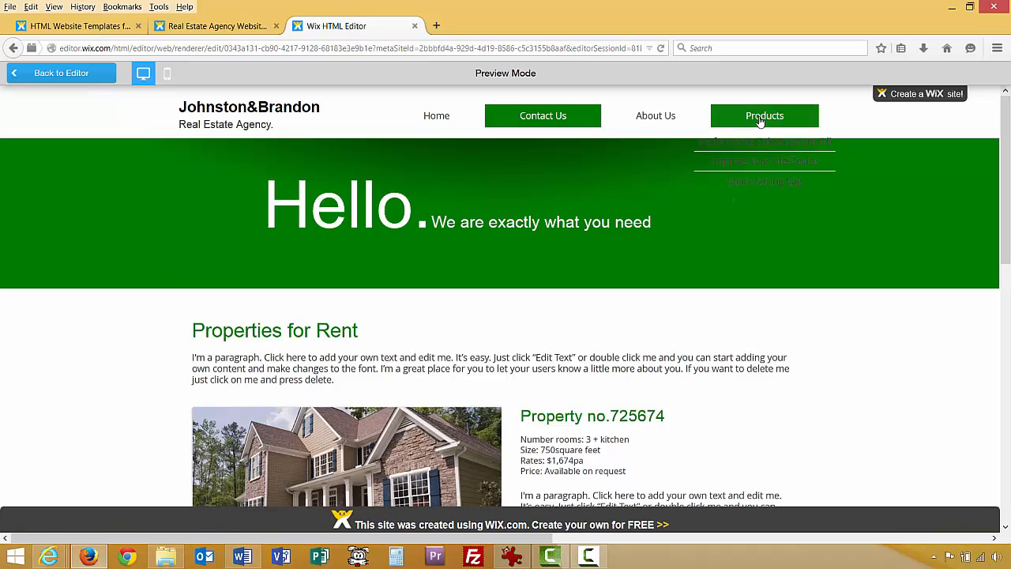
pyautogui.click(761, 117)
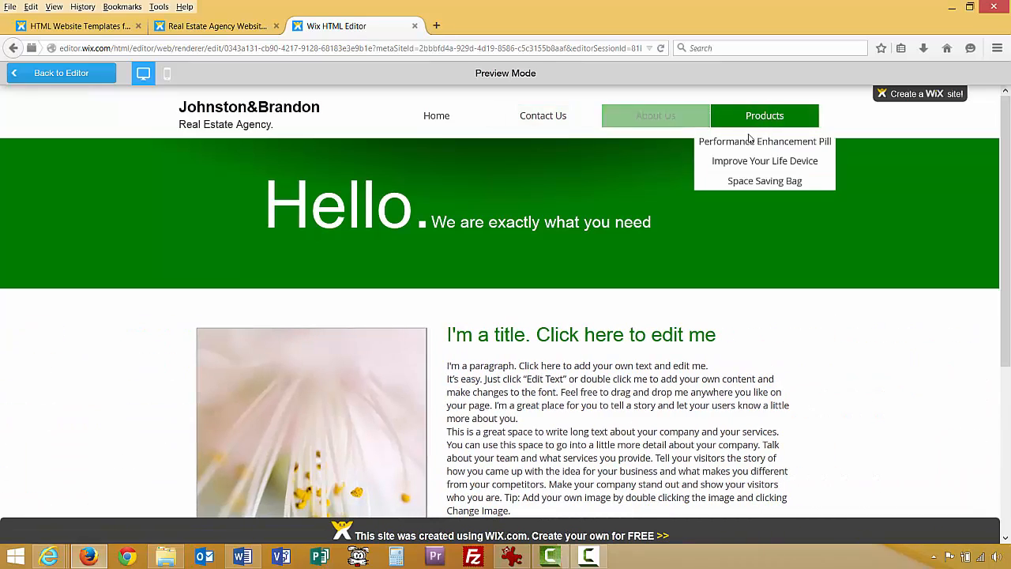
pyautogui.click(672, 123)
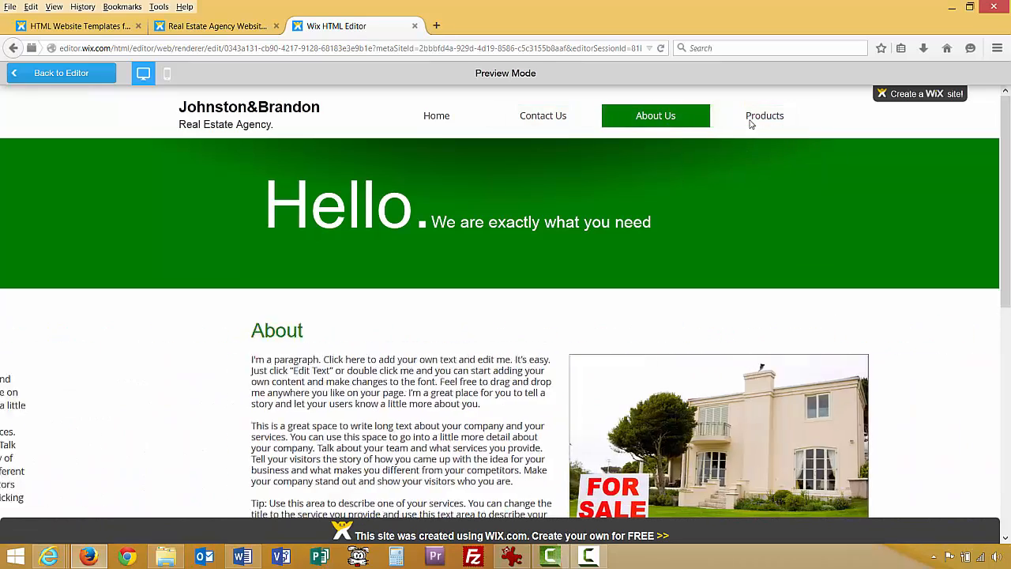
pyautogui.moveTo(757, 123)
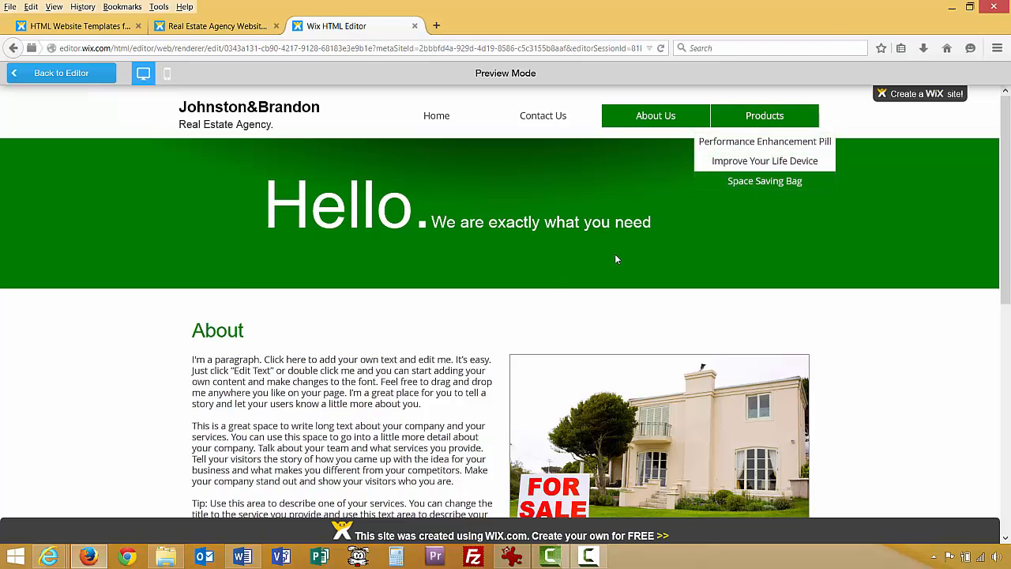
pyautogui.click(447, 118)
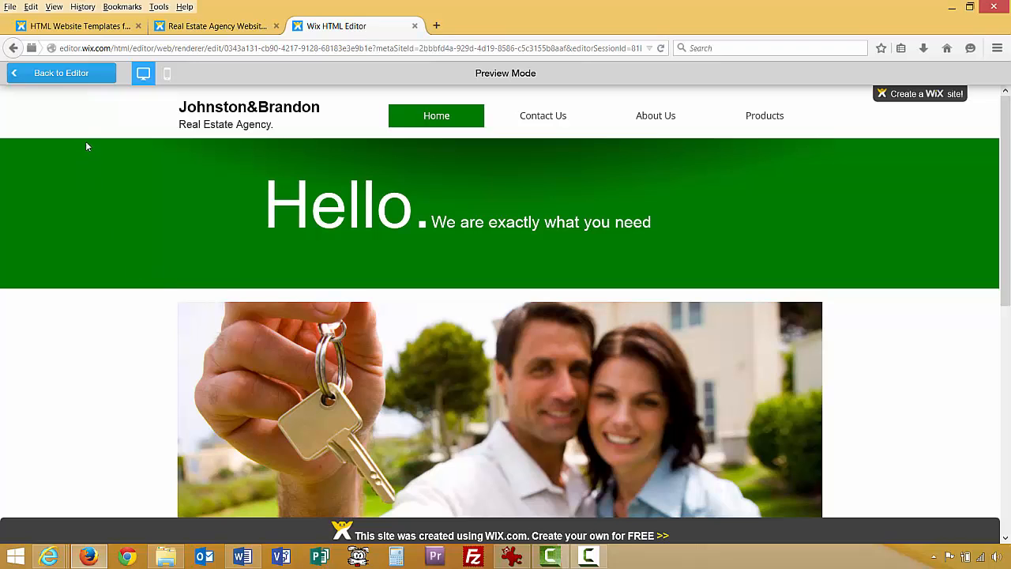
pyautogui.click(63, 74)
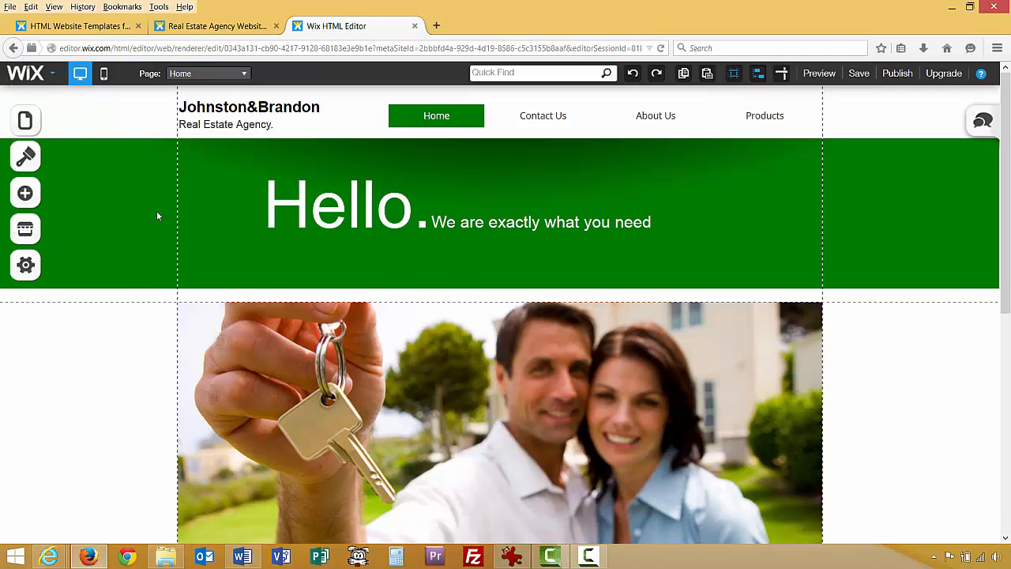
pyautogui.click(37, 118)
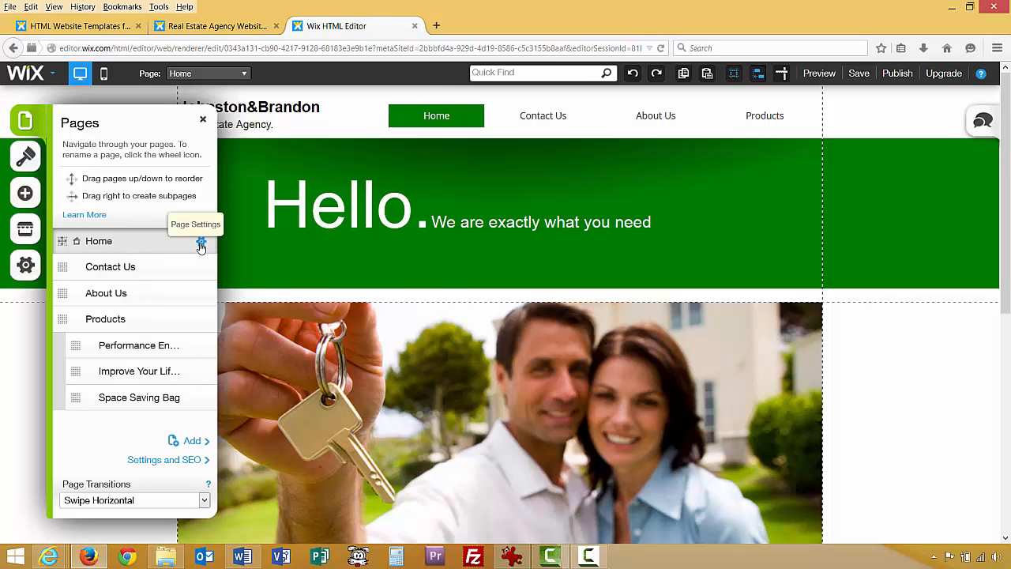
pyautogui.click(201, 242)
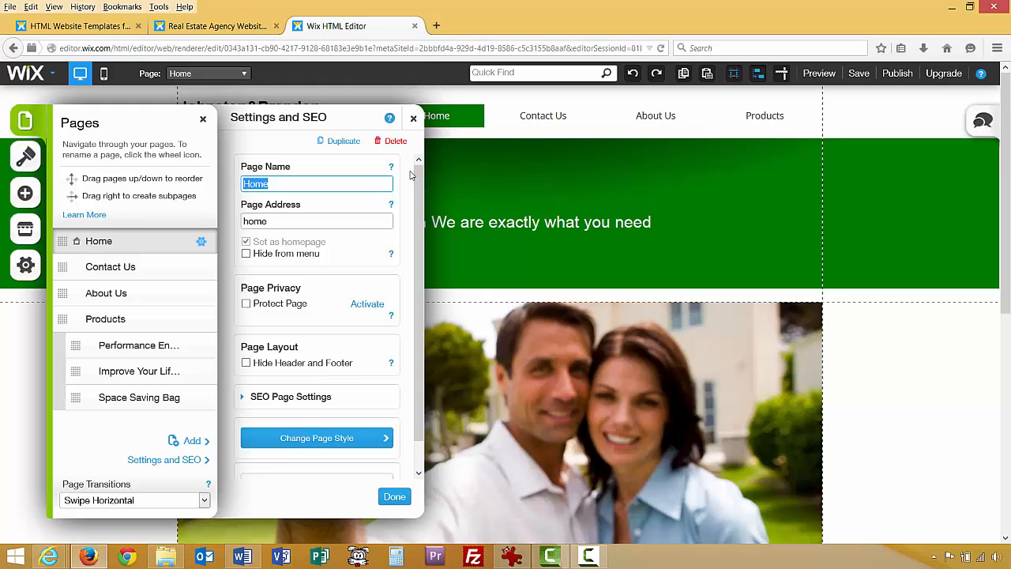
pyautogui.click(412, 118)
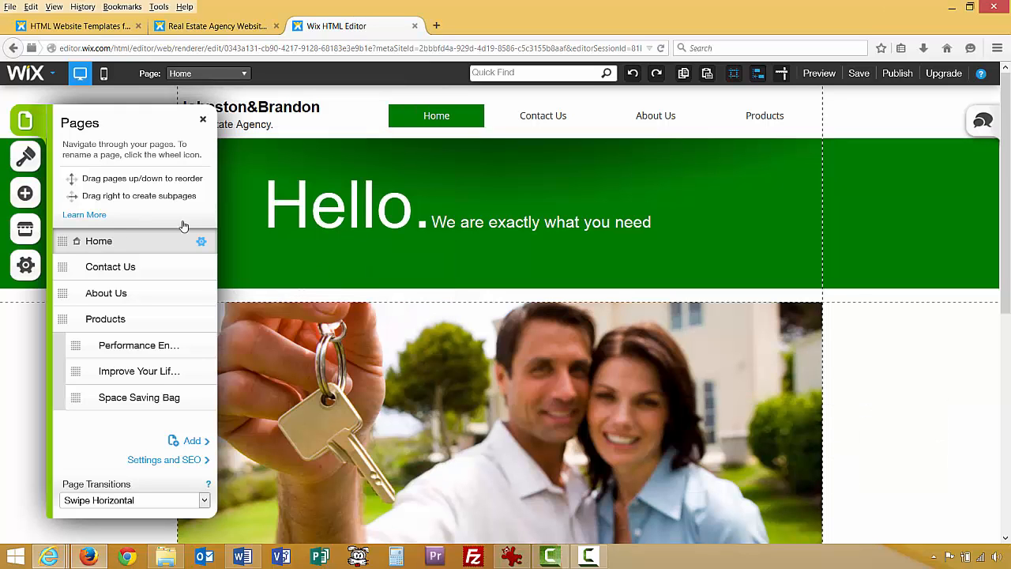
pyautogui.click(203, 119)
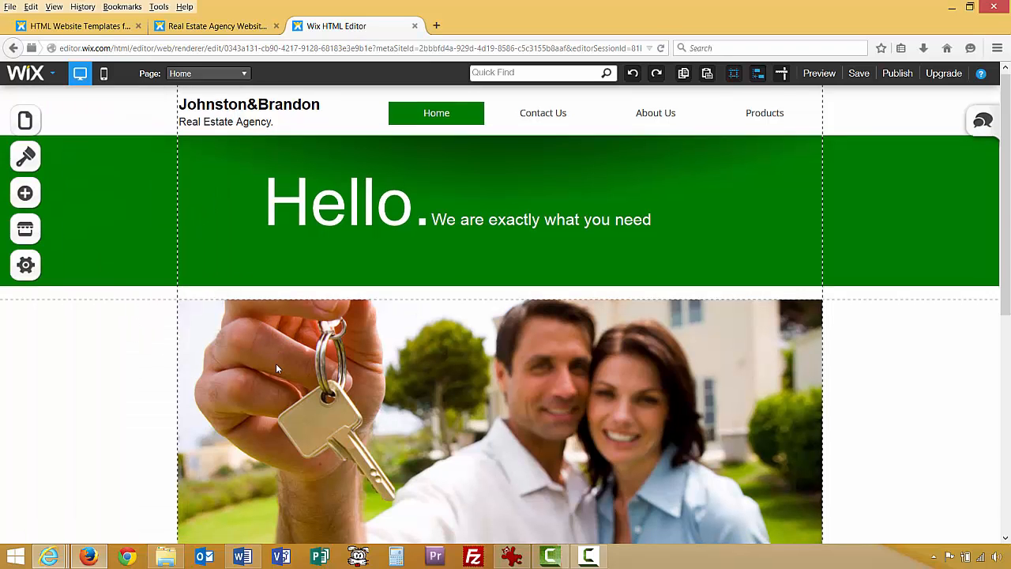
pyautogui.scroll(-2, 276, 364)
pyautogui.scroll(2, 230, 329)
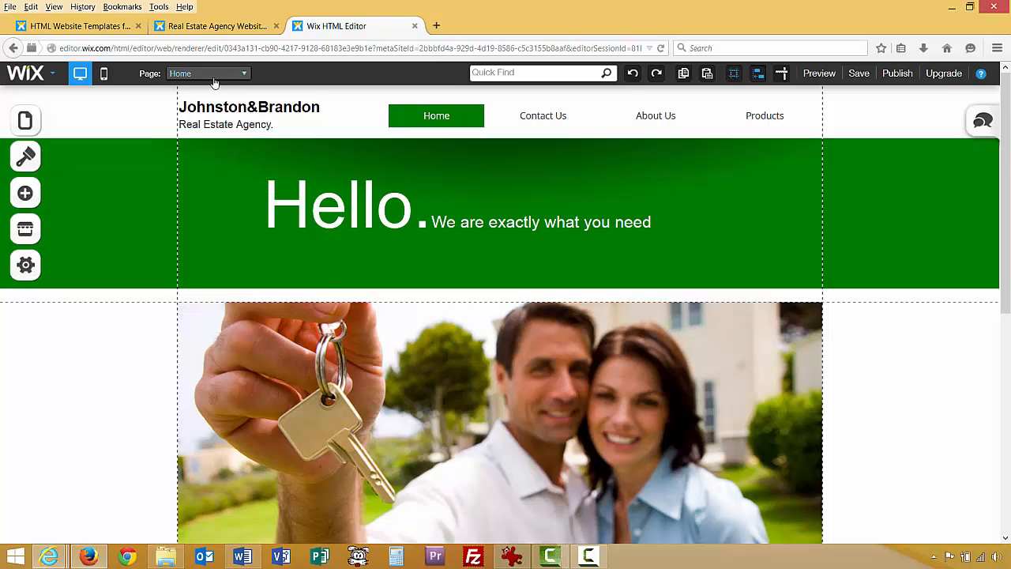
pyautogui.click(245, 75)
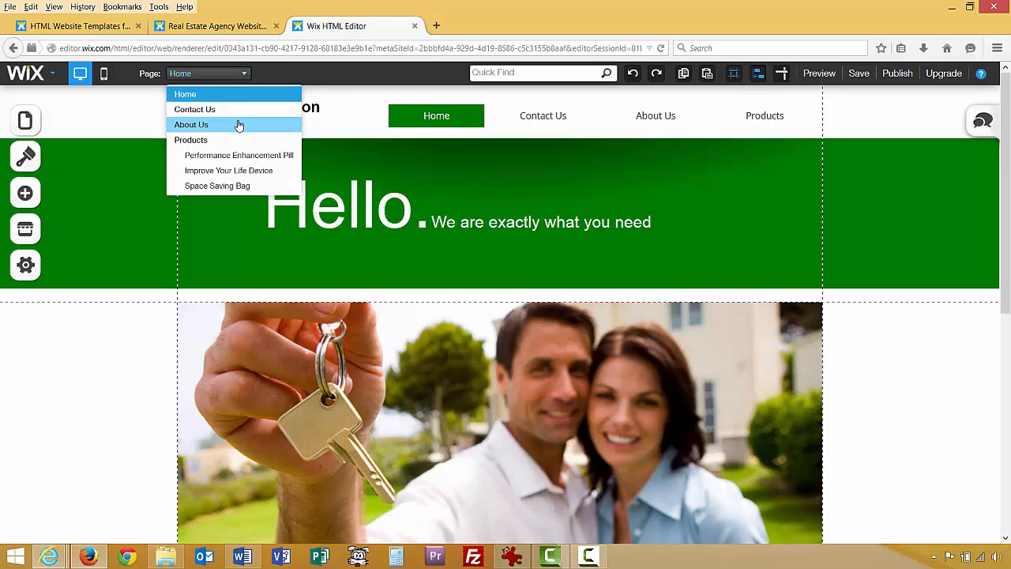
pyautogui.click(263, 75)
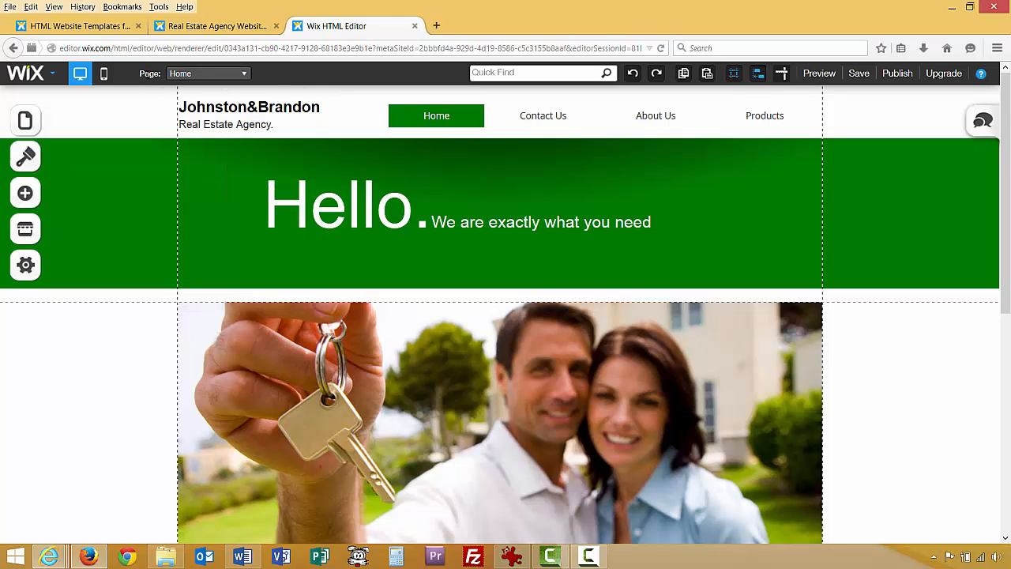
pyautogui.click(240, 79)
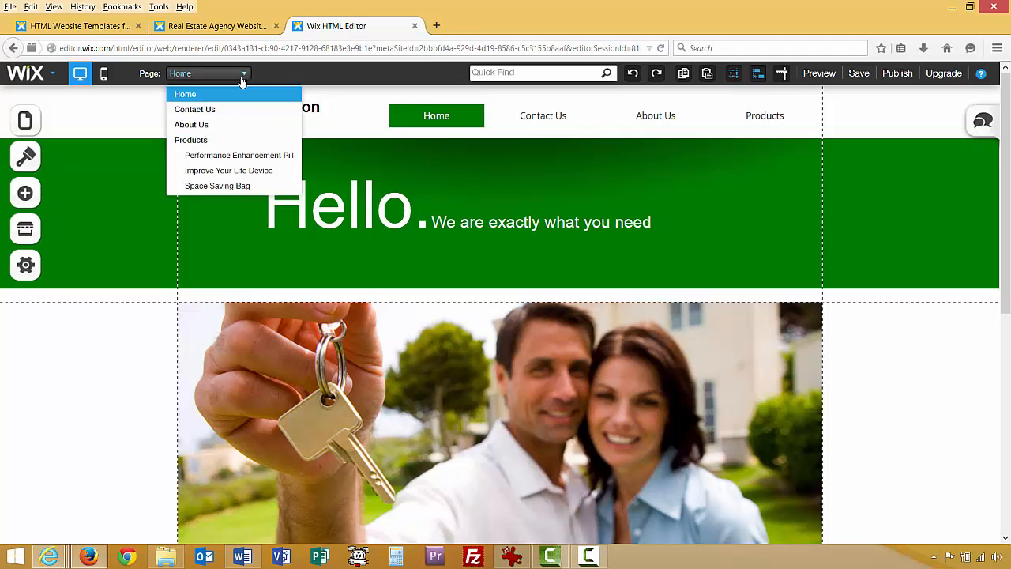
pyautogui.click(227, 170)
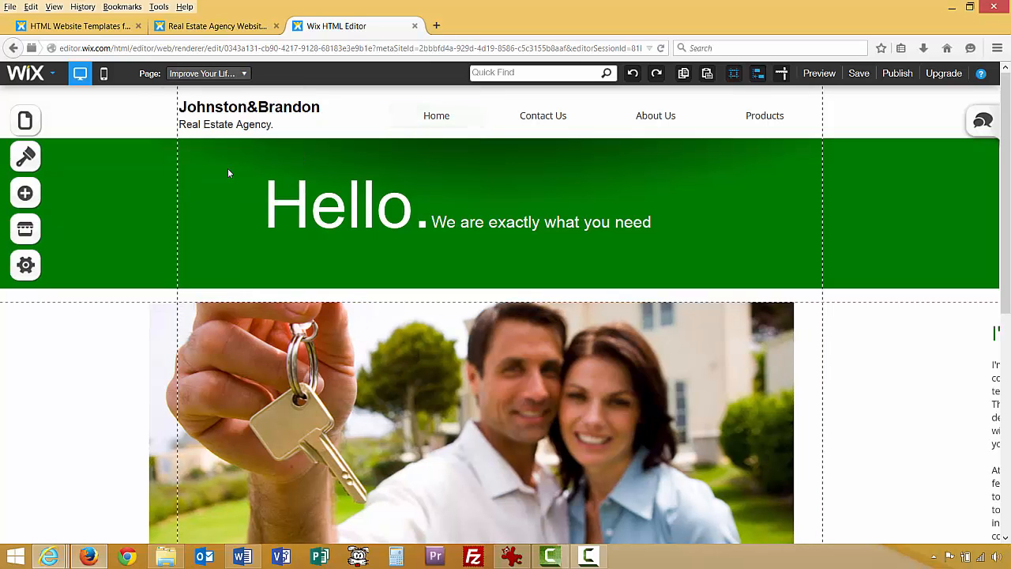
pyautogui.click(244, 75)
pyautogui.click(213, 94)
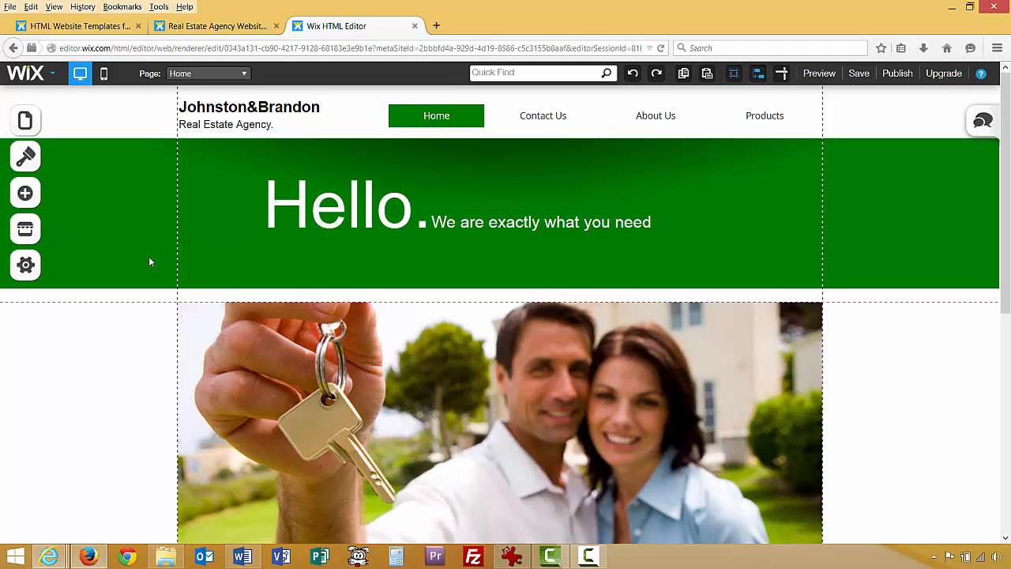
pyautogui.scroll(-5, 149, 262)
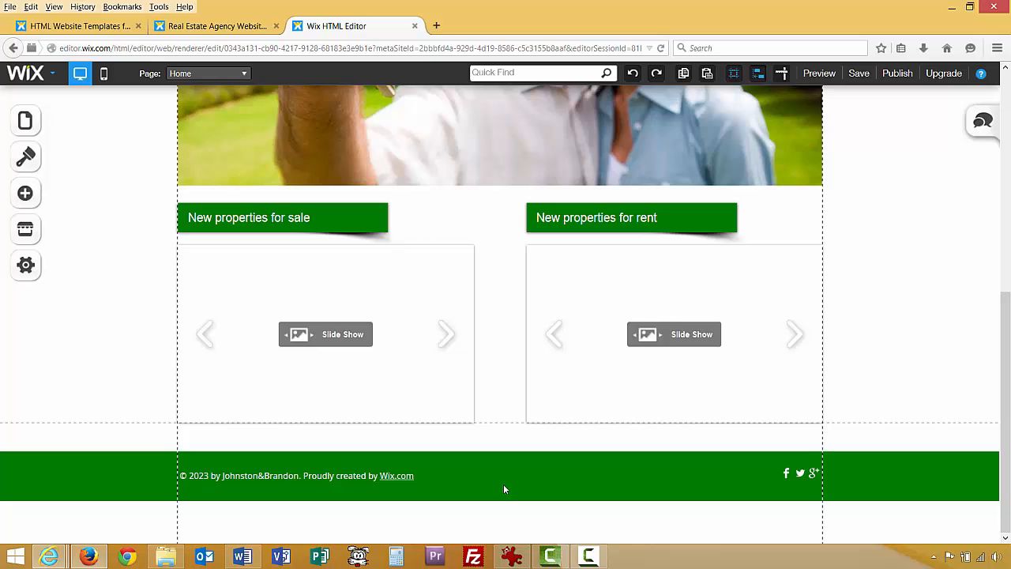
pyautogui.scroll(5, 143, 372)
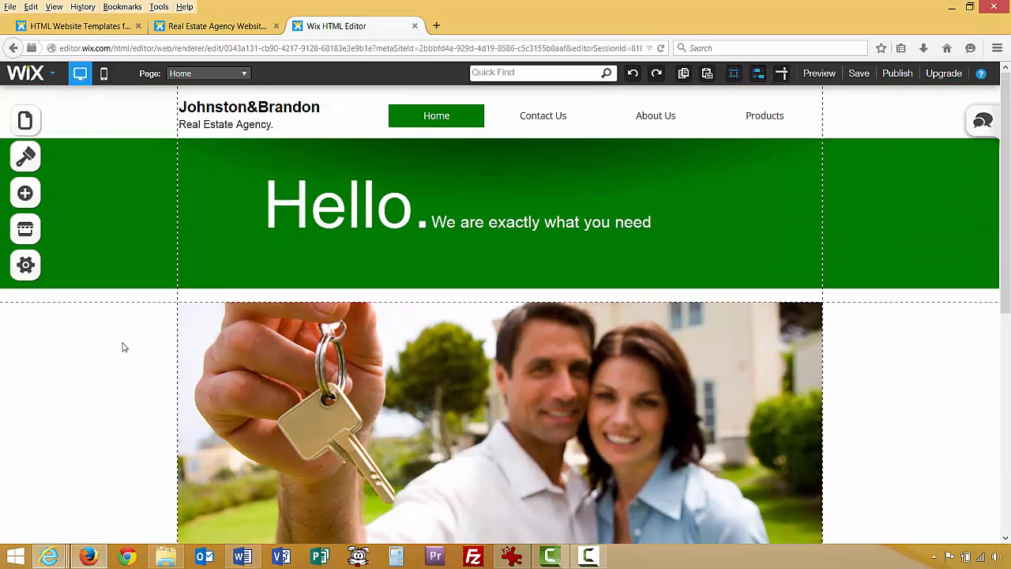
pyautogui.scroll(-5, 114, 363)
# Delete the Facebook, Twitter and Google+ social icons bar from the footer.
pyautogui.scroll(-1, 117, 371)
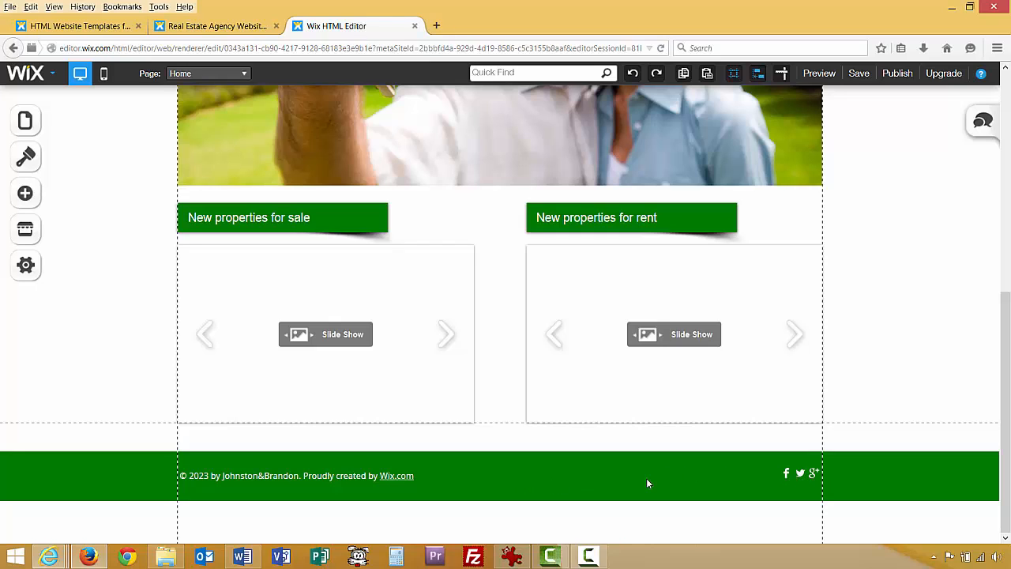
pyautogui.click(808, 475)
pyautogui.click(774, 483)
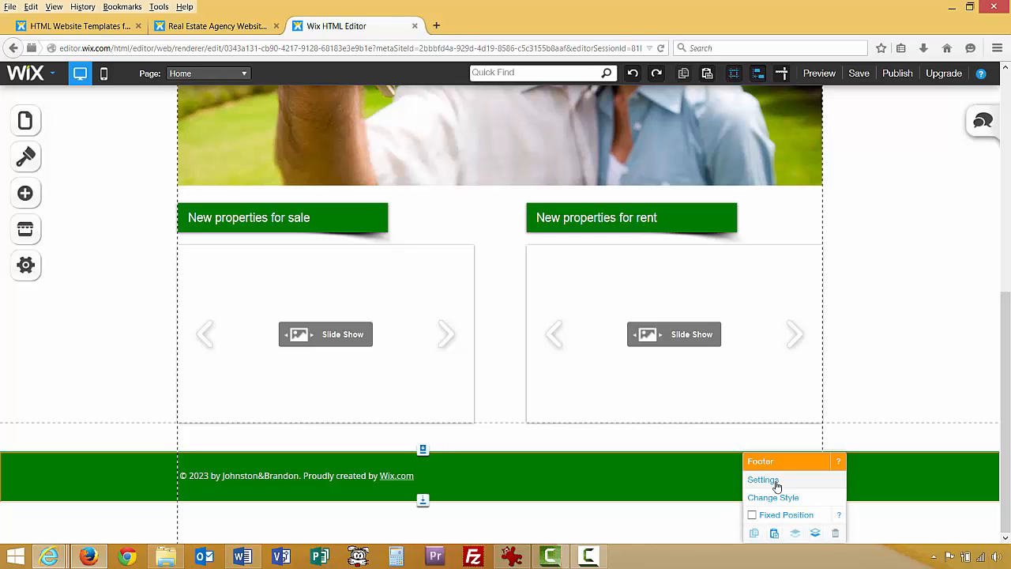
pyautogui.click(830, 429)
pyautogui.click(810, 473)
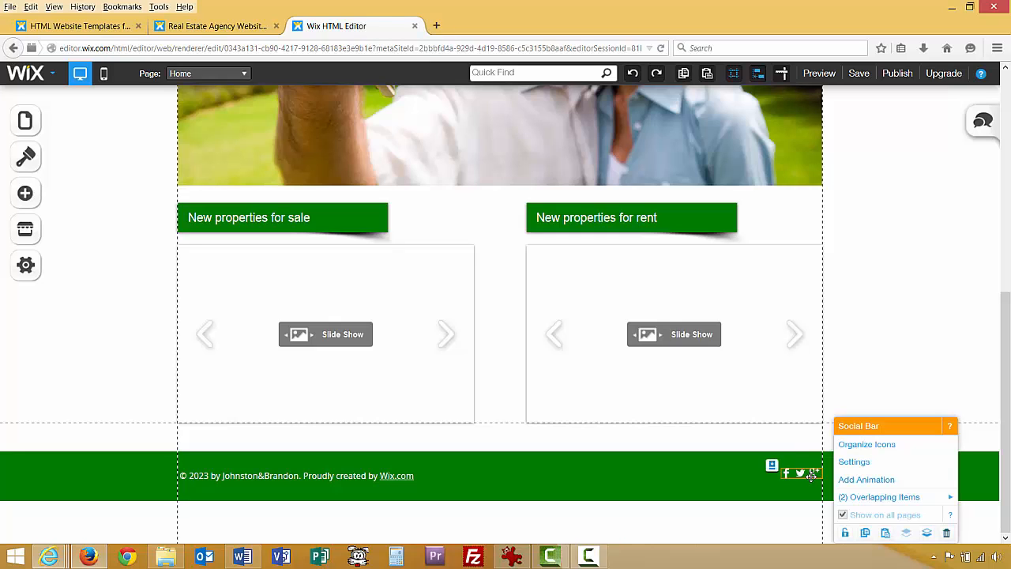
pyautogui.click(941, 533)
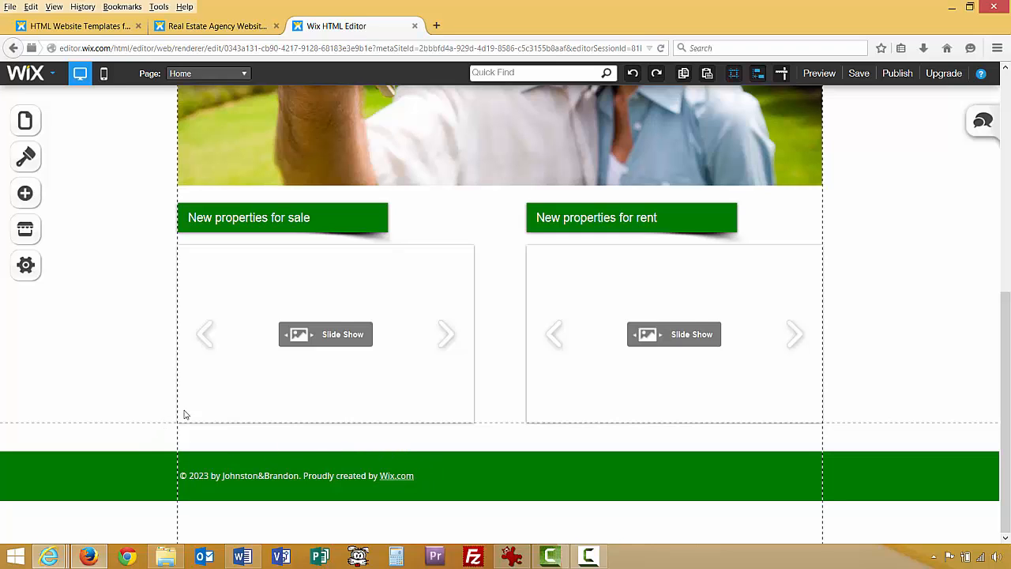
pyautogui.scroll(4, 184, 409)
# Delete the Johnston&Brandon title from the header.
pyautogui.scroll(2, 184, 409)
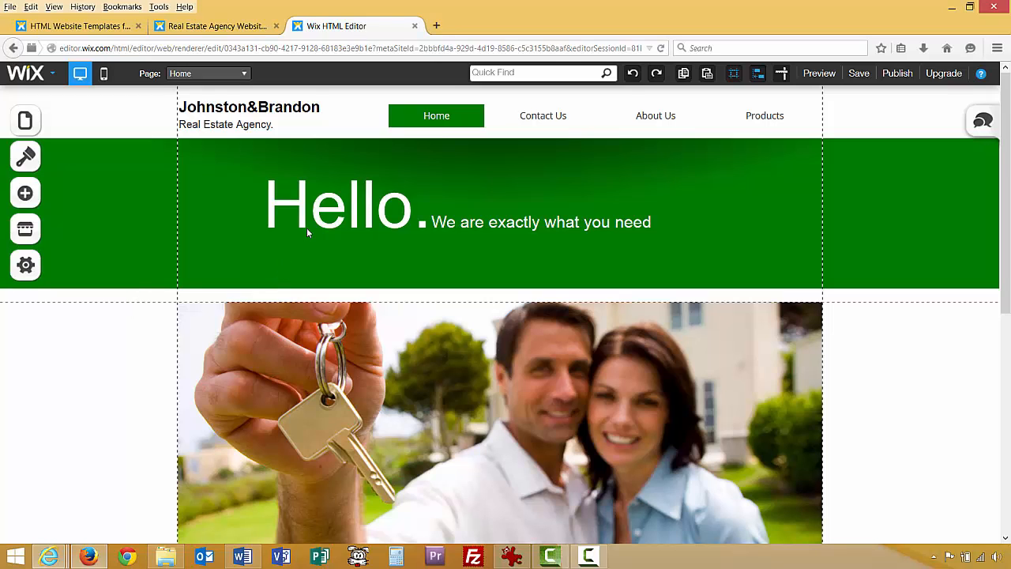
pyautogui.rightClick(257, 128)
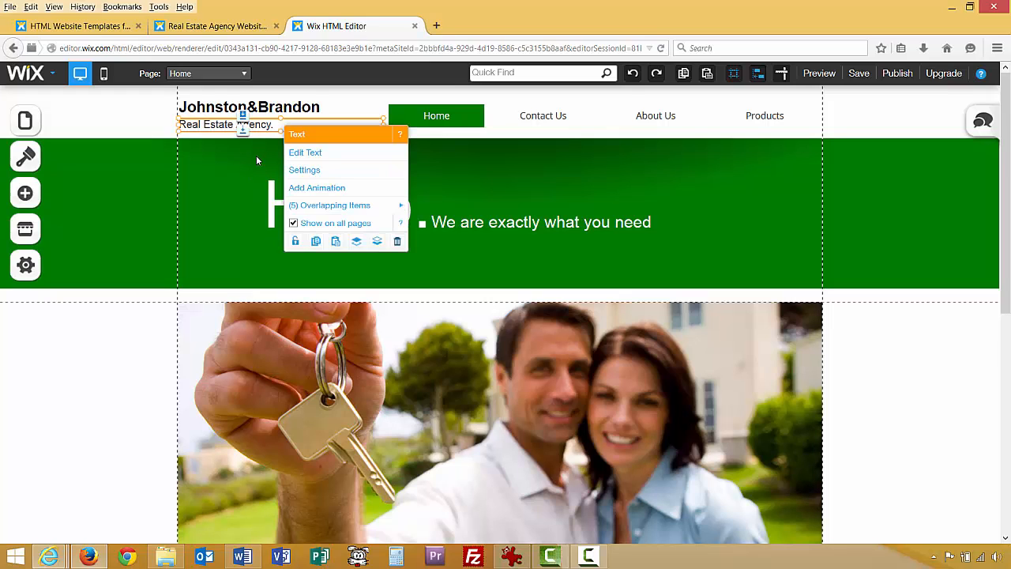
pyautogui.click(220, 109)
pyautogui.rightClick(219, 109)
pyautogui.rightClick(214, 131)
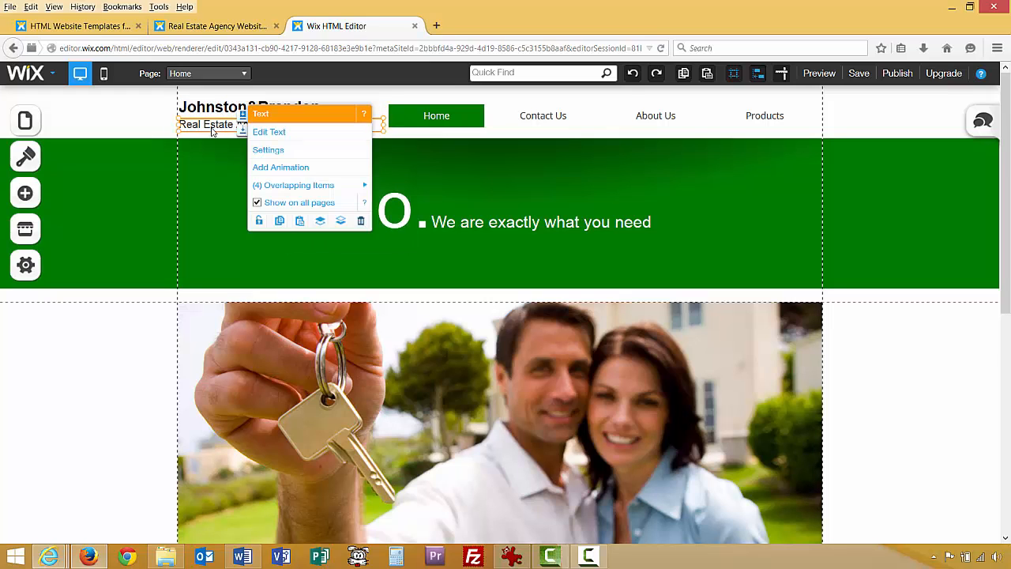
pyautogui.rightClick(204, 116)
pyautogui.rightClick(203, 125)
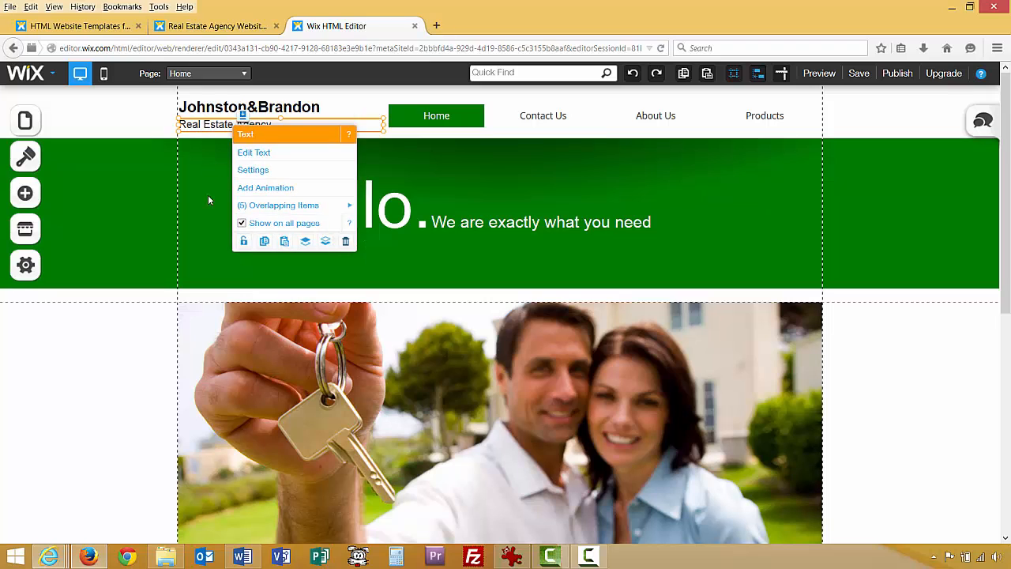
pyautogui.press('Escape')
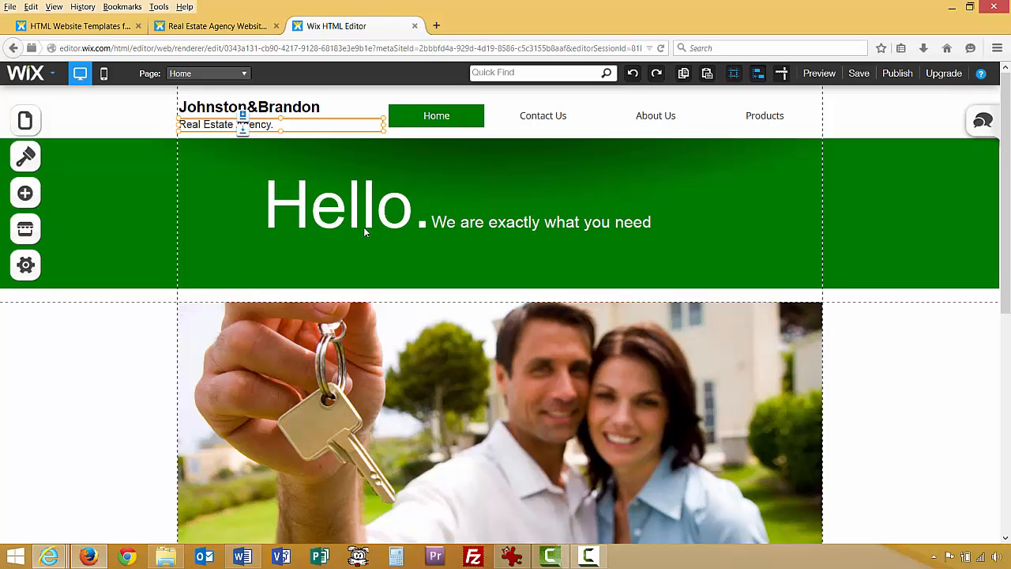
pyautogui.click(202, 113)
pyautogui.rightClick(202, 114)
pyautogui.rightClick(202, 124)
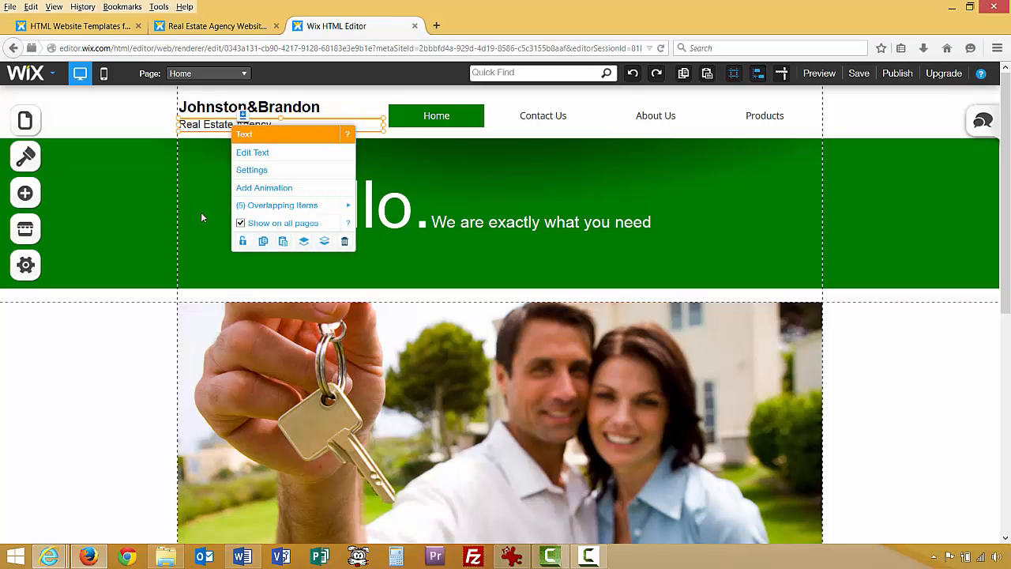
pyautogui.click(520, 229)
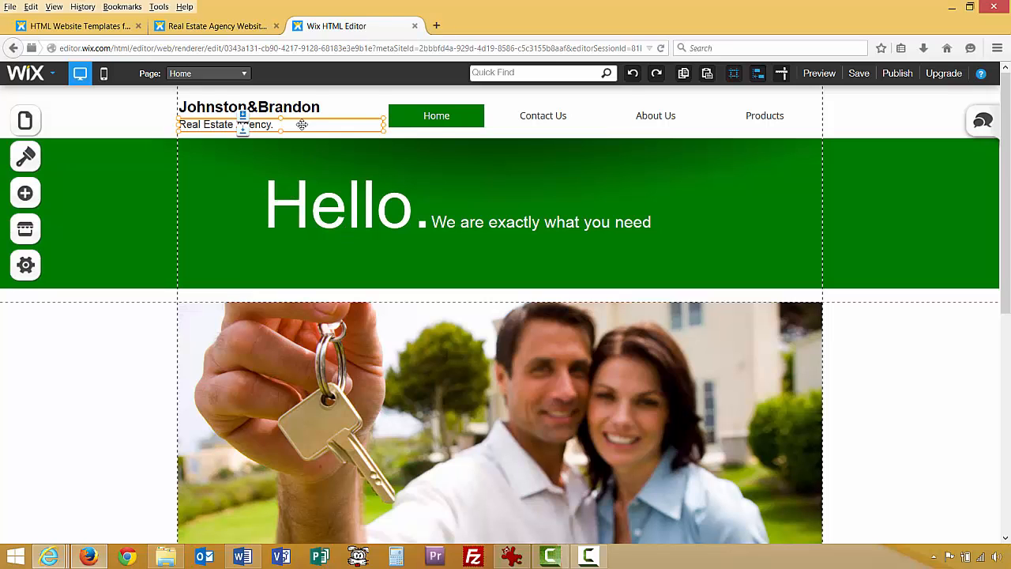
pyautogui.rightClick(241, 102)
pyautogui.click(214, 187)
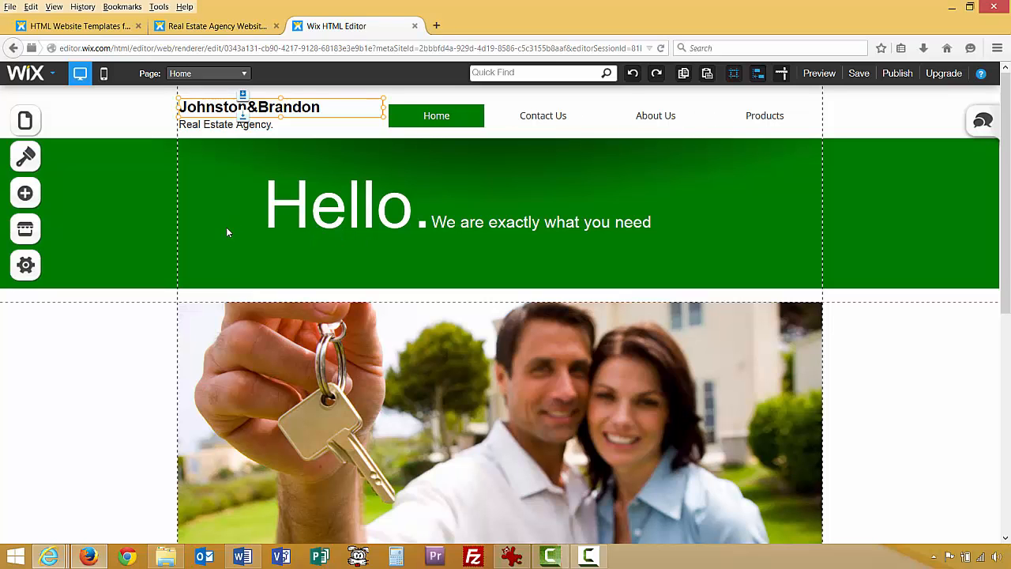
pyautogui.rightClick(287, 108)
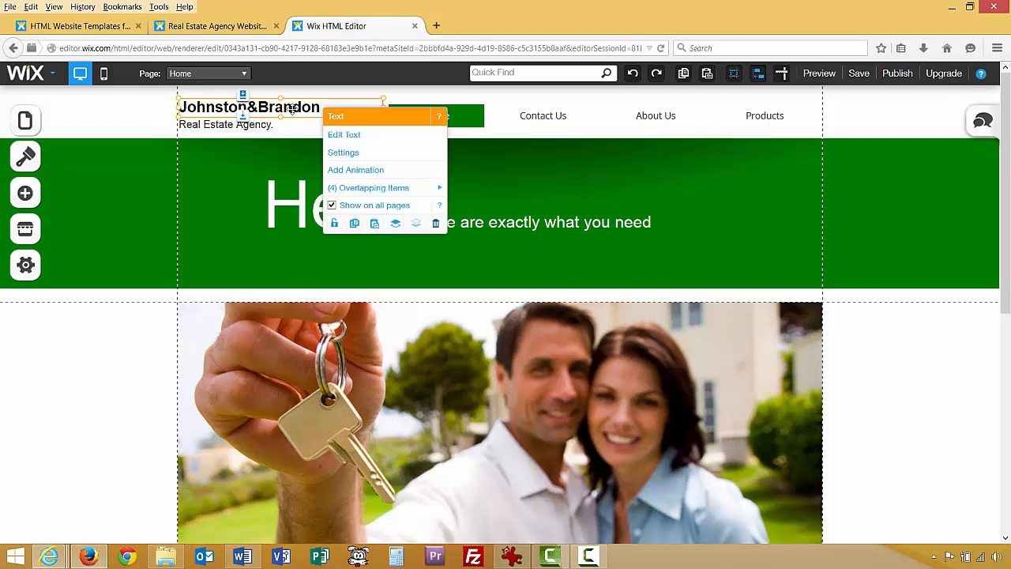
pyautogui.click(435, 223)
# Delete the Real Estate Agency tagline and the Hello. banner text.
pyautogui.rightClick(223, 126)
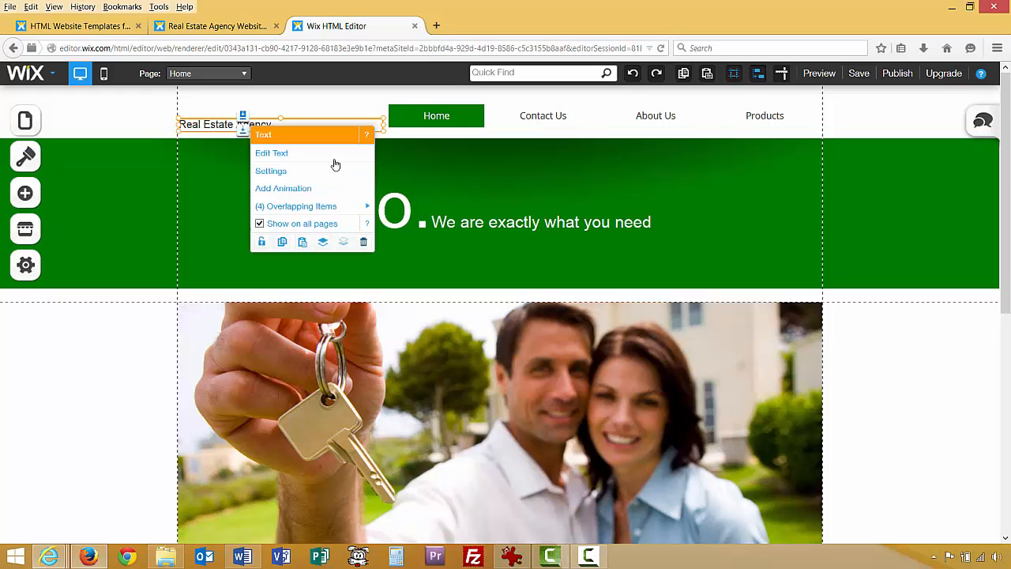
pyautogui.click(364, 243)
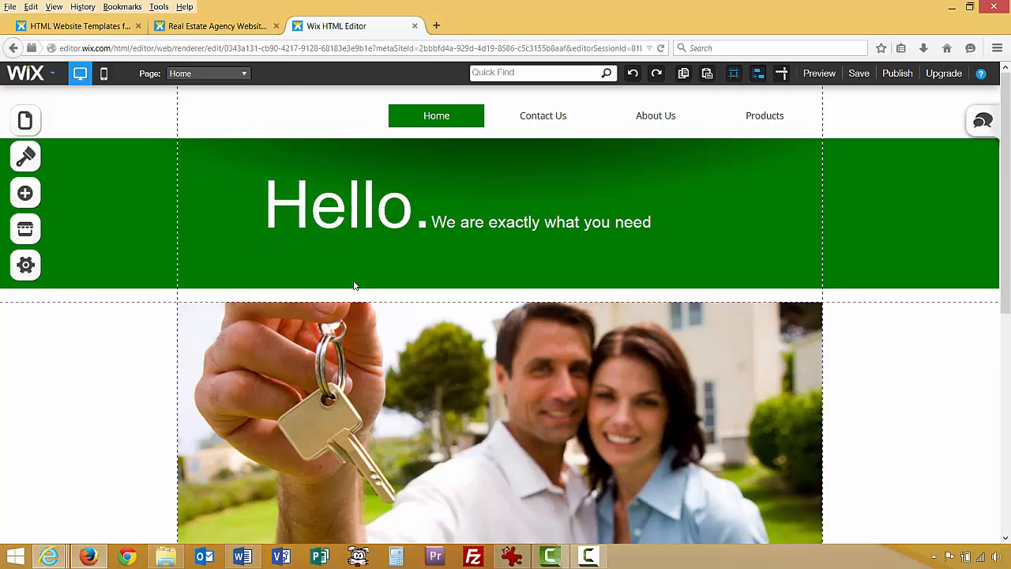
pyautogui.rightClick(327, 214)
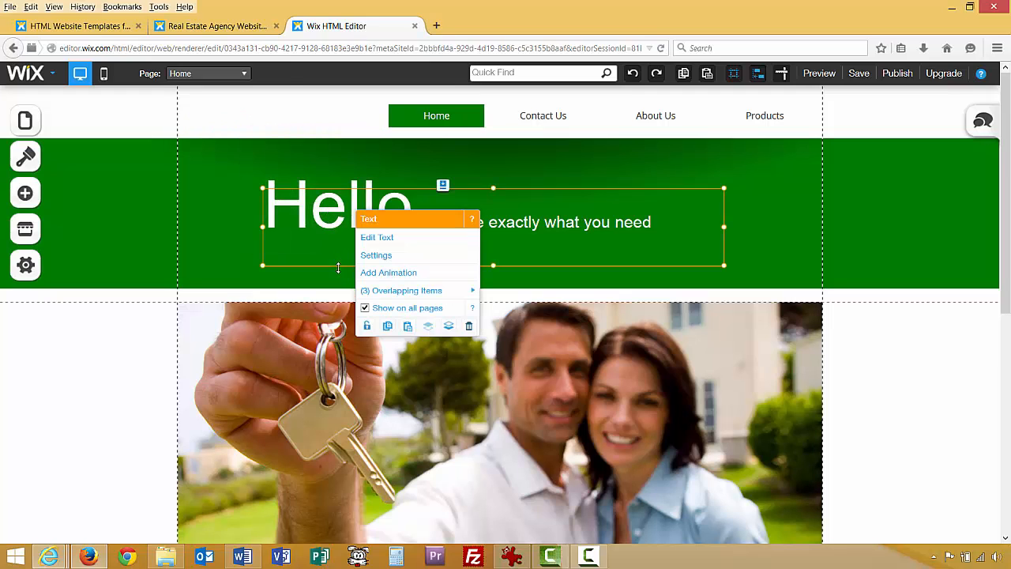
pyautogui.click(469, 328)
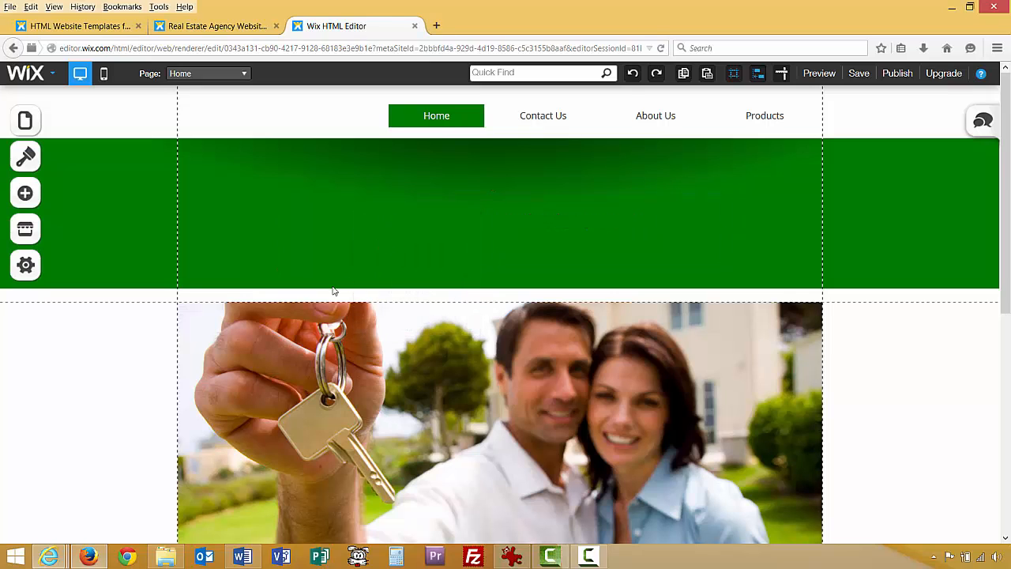
# Shrink the empty green banner to a thin strip so the key photo sits under the menu.
pyautogui.click(158, 306)
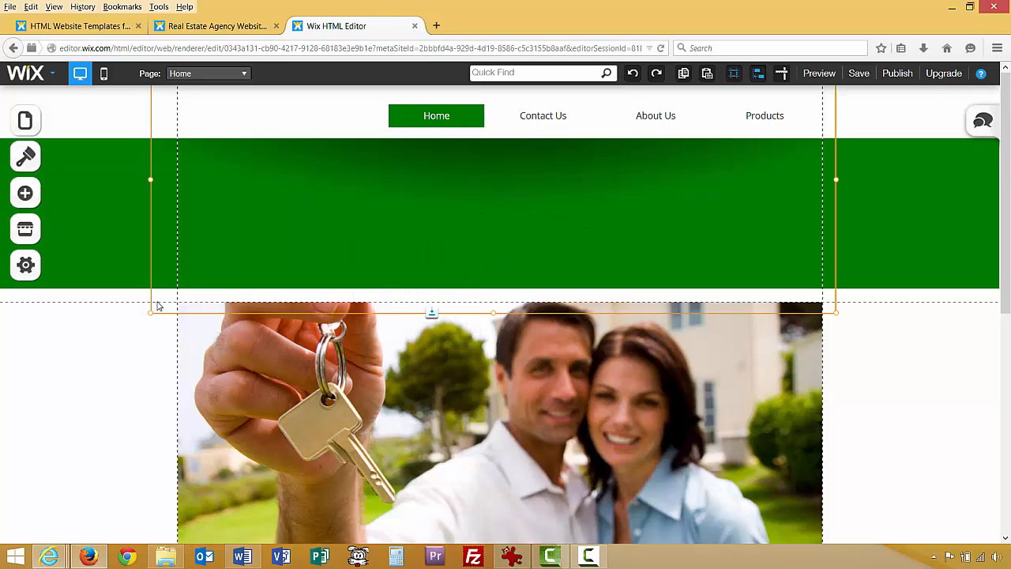
pyautogui.rightClick(158, 306)
pyautogui.moveTo(432, 314); pyautogui.dragTo(440, 216)
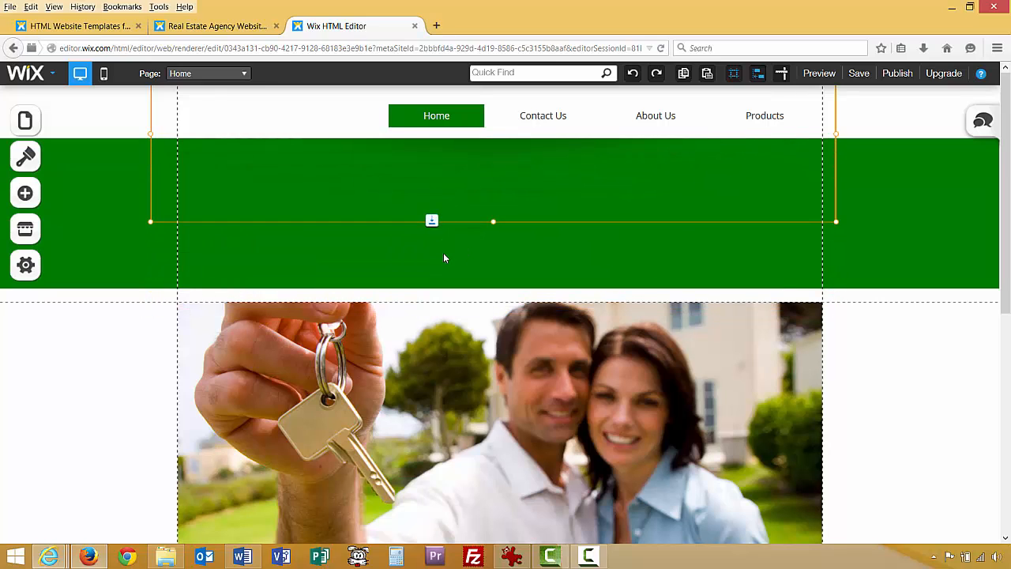
pyautogui.click(486, 276)
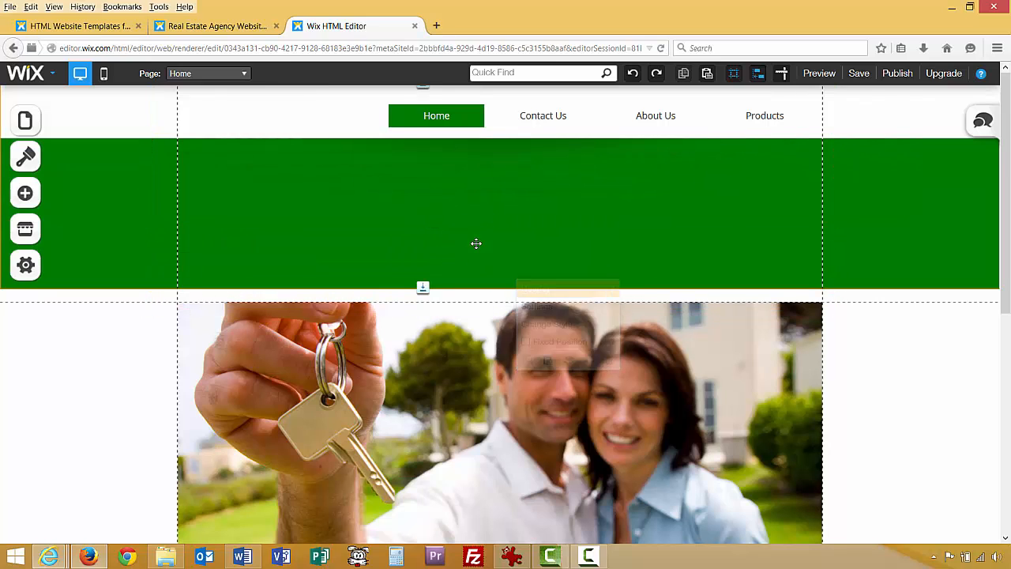
pyautogui.click(432, 286)
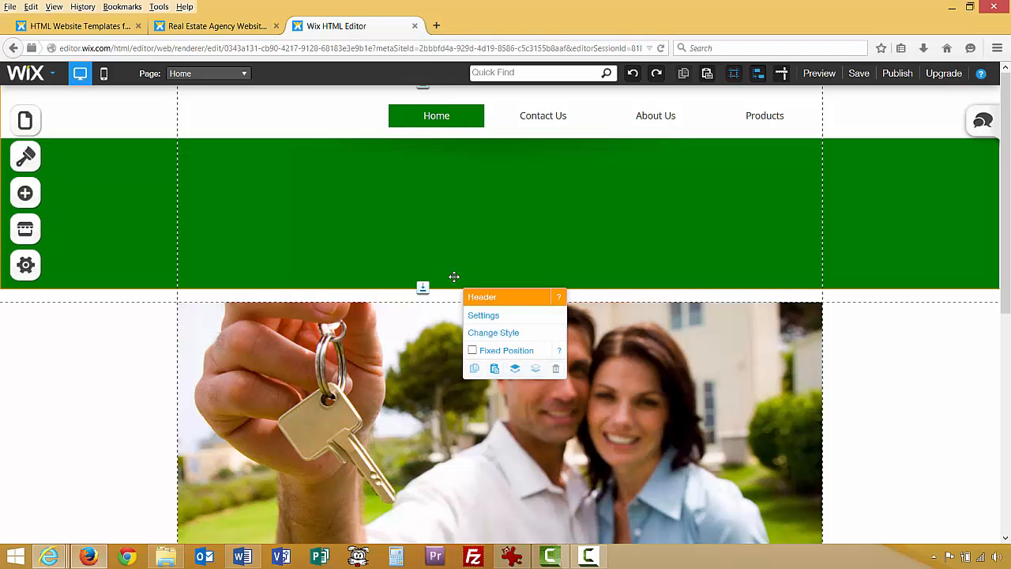
pyautogui.moveTo(454, 277); pyautogui.dragTo(456, 200)
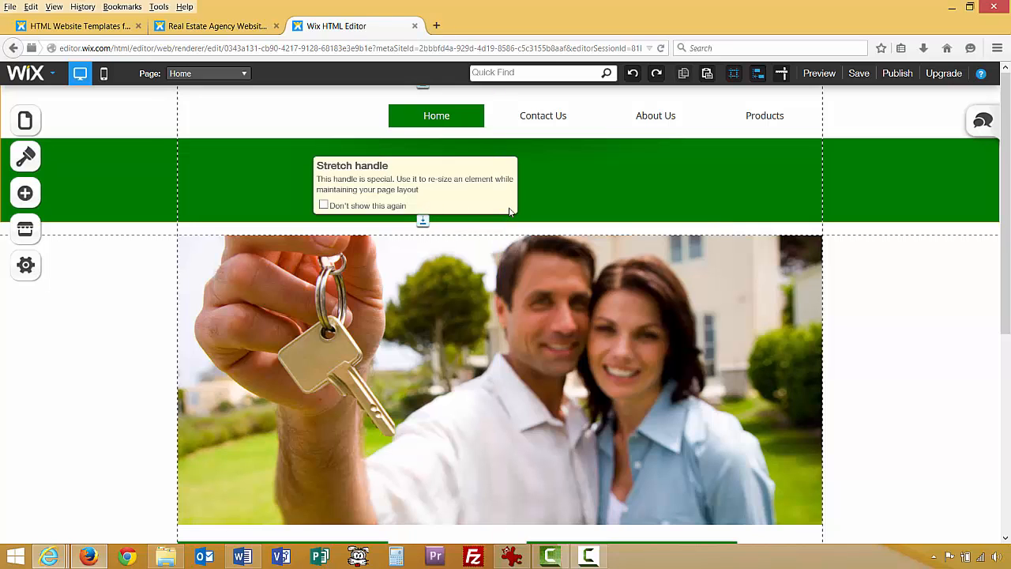
pyautogui.rightClick(551, 207)
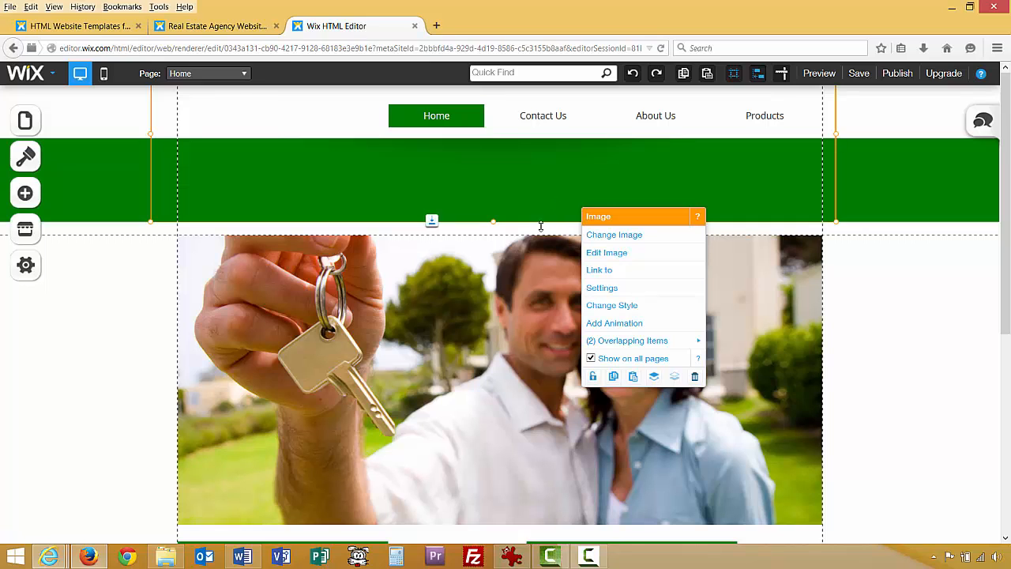
pyautogui.moveTo(491, 219); pyautogui.dragTo(497, 135)
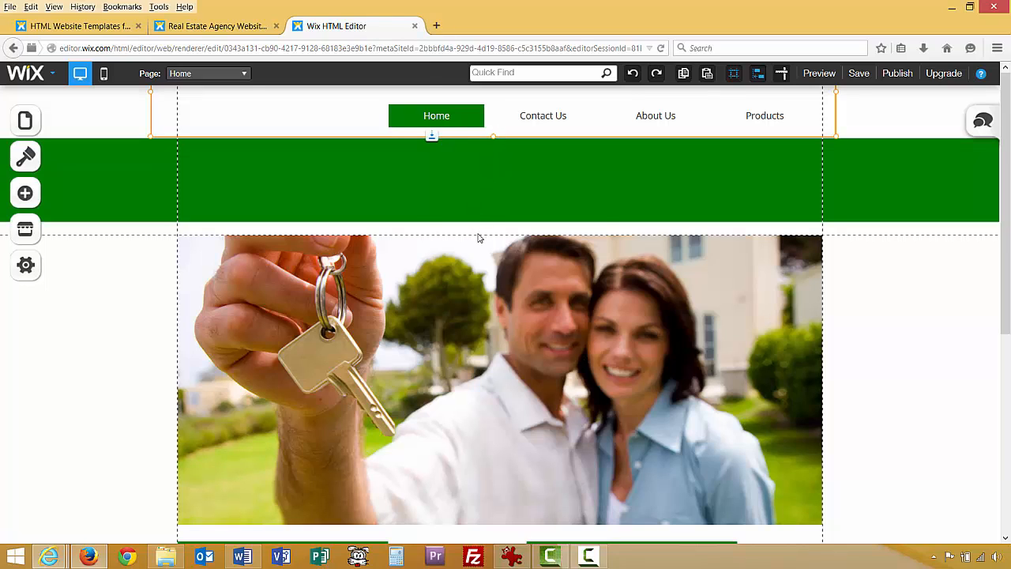
pyautogui.click(475, 208)
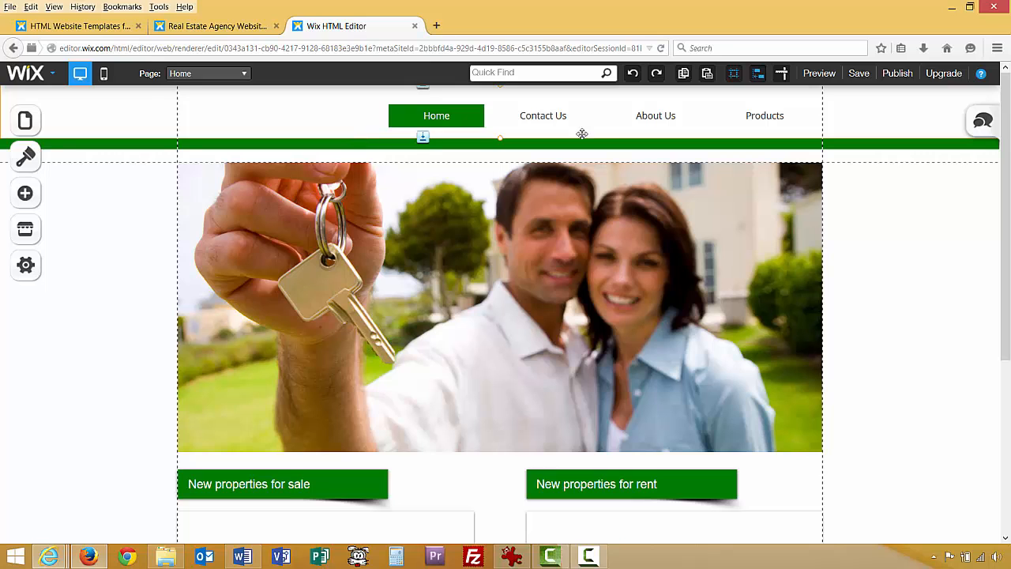
pyautogui.click(819, 72)
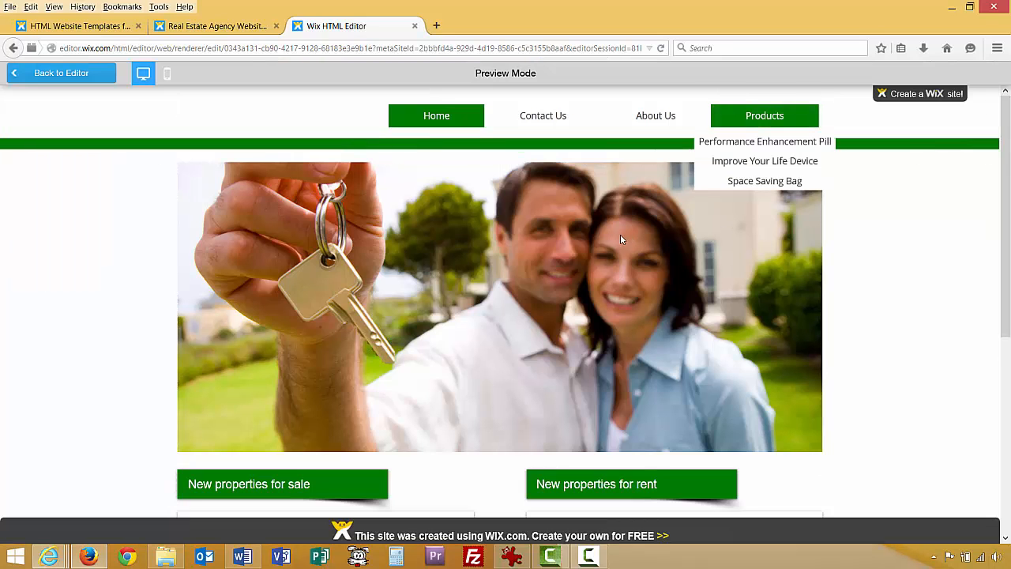
pyautogui.click(550, 116)
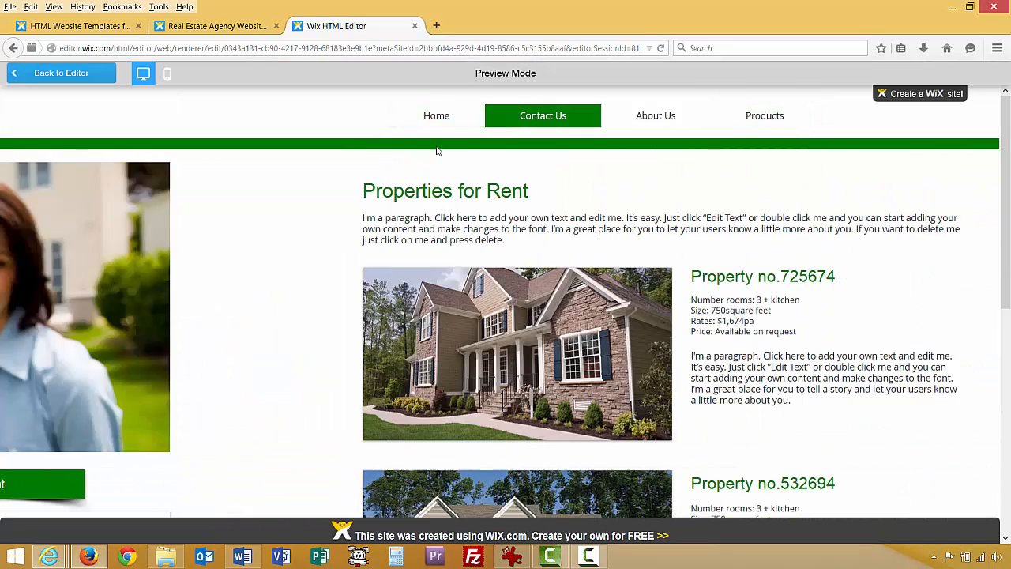
pyautogui.scroll(-5, 483, 303)
pyautogui.scroll(-3, 483, 302)
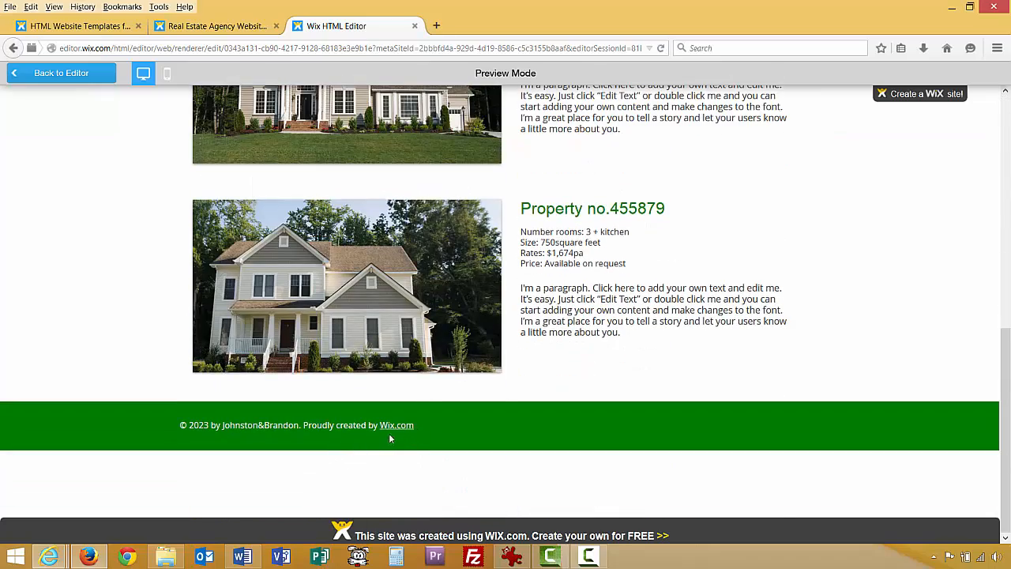
pyautogui.scroll(8, 515, 383)
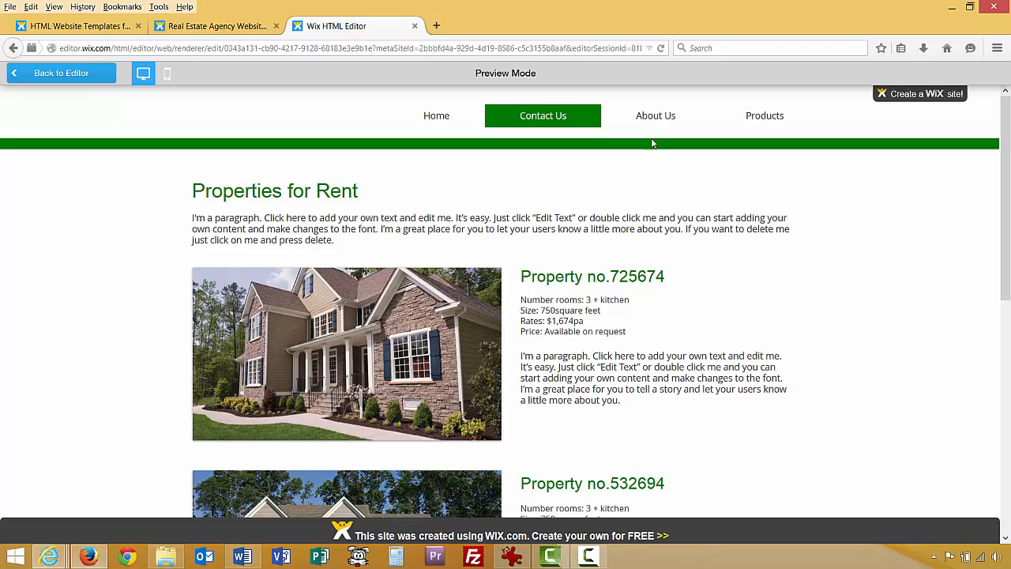
pyautogui.click(663, 114)
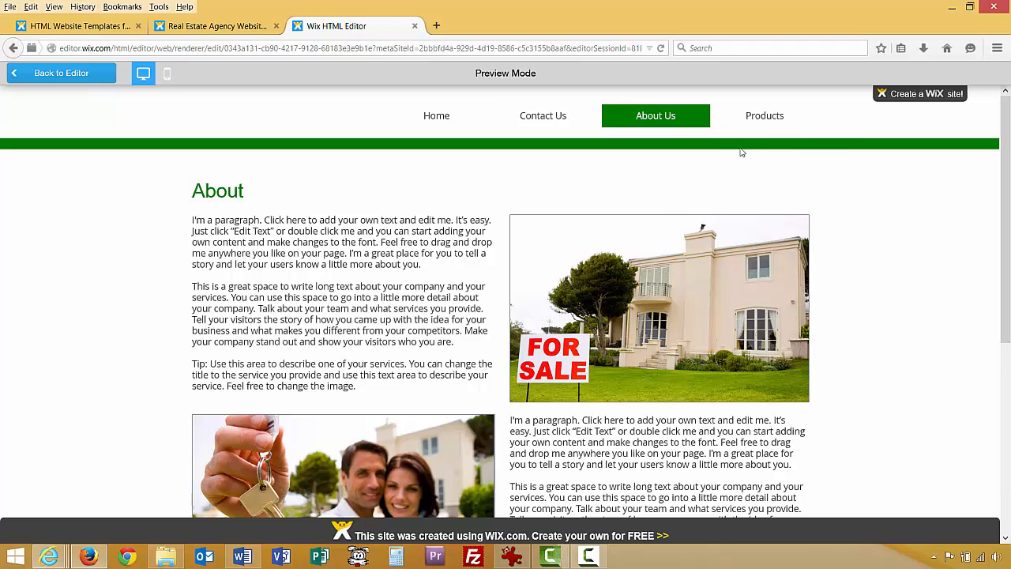
pyautogui.click(760, 115)
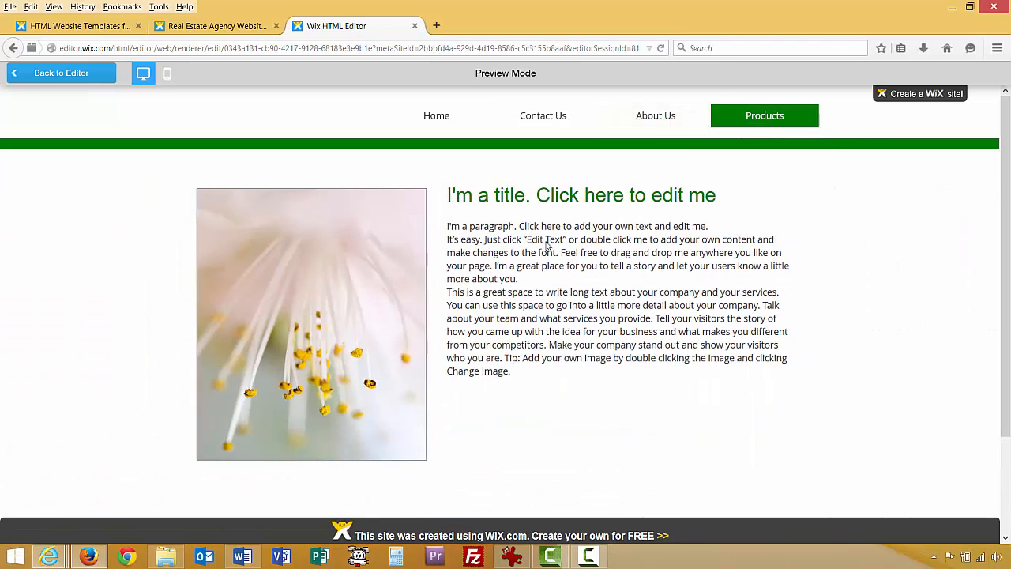
pyautogui.moveTo(770, 116)
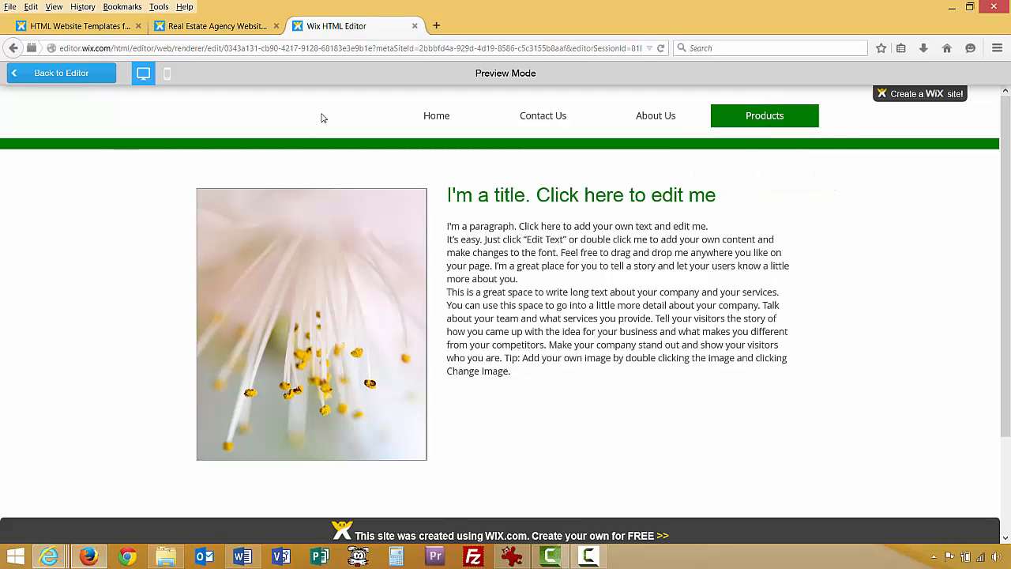
pyautogui.click(441, 127)
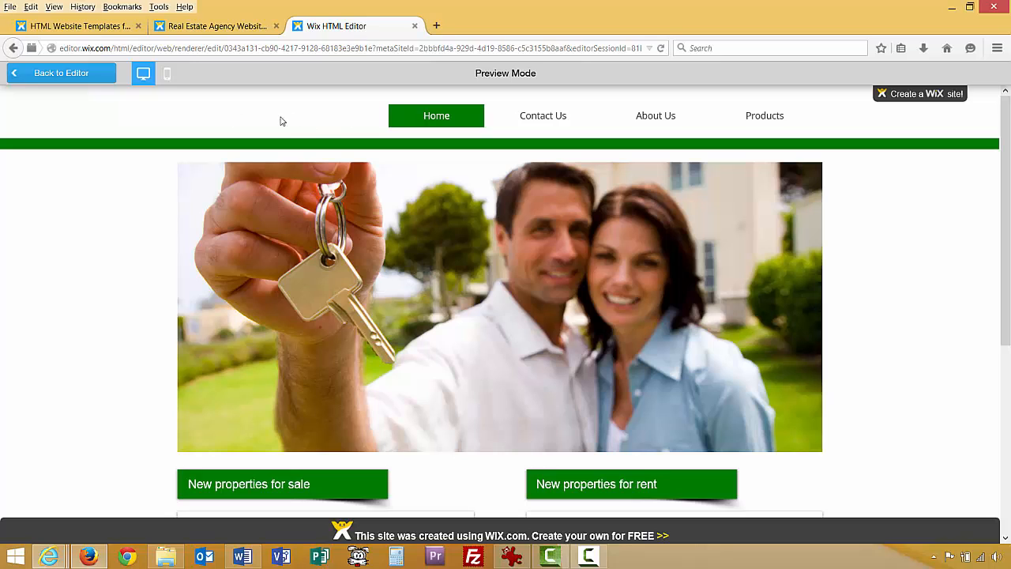
pyautogui.click(82, 75)
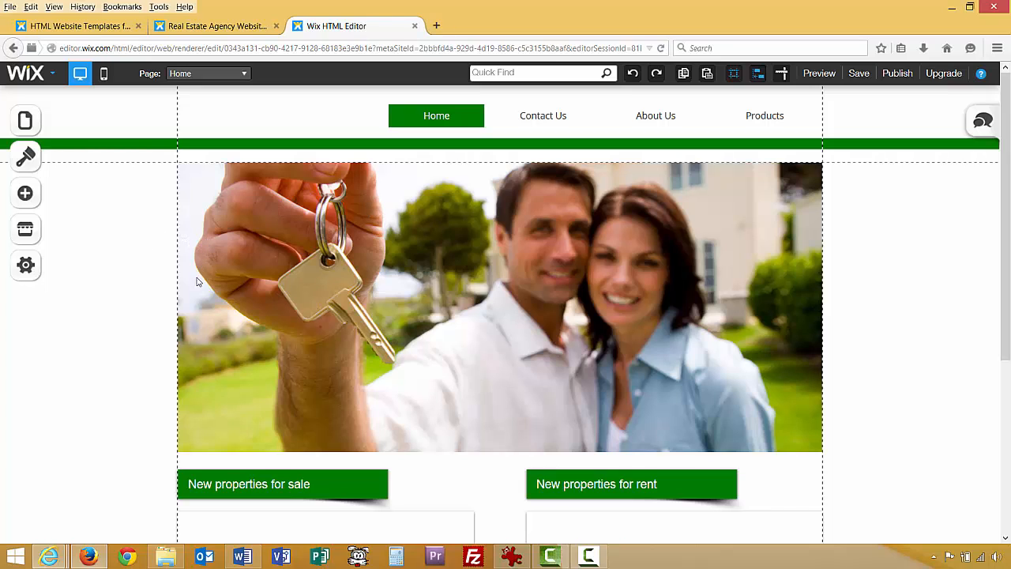
# Select the footer copyright text, briefly visit Contact Us, then return to the Home page.
pyautogui.scroll(-3, 199, 281)
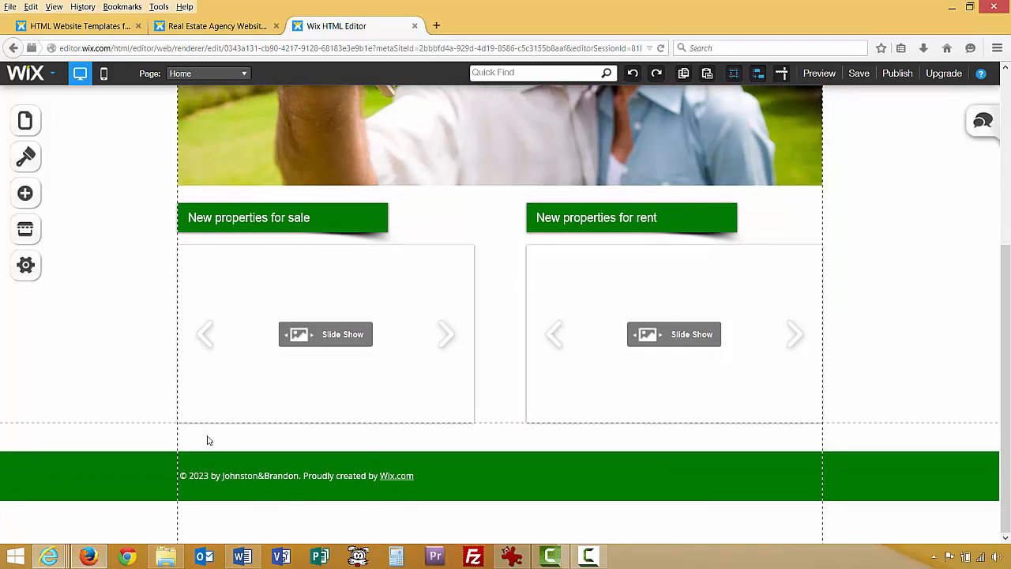
pyautogui.rightClick(215, 478)
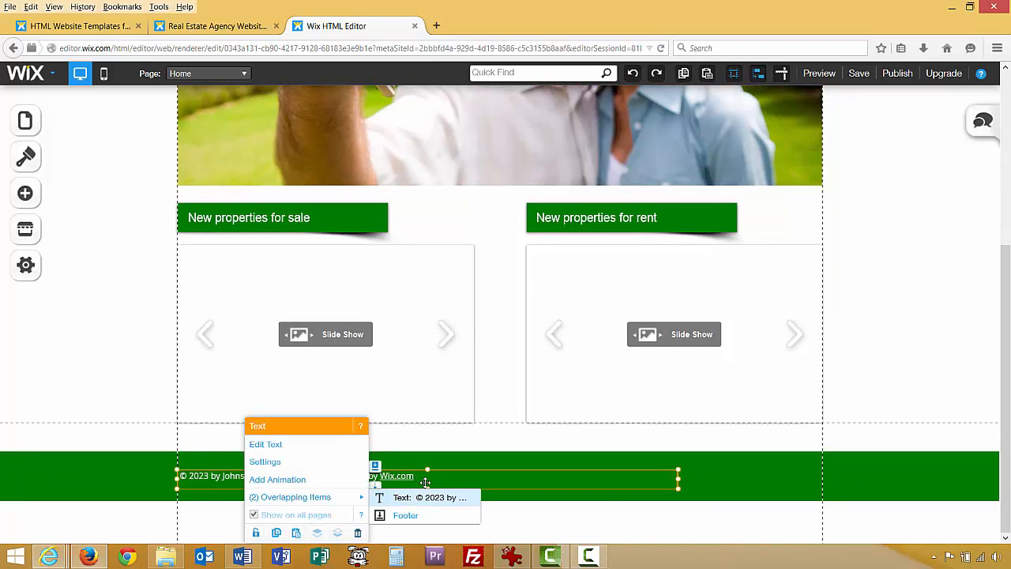
pyautogui.moveTo(234, 369); pyautogui.dragTo(135, 283)
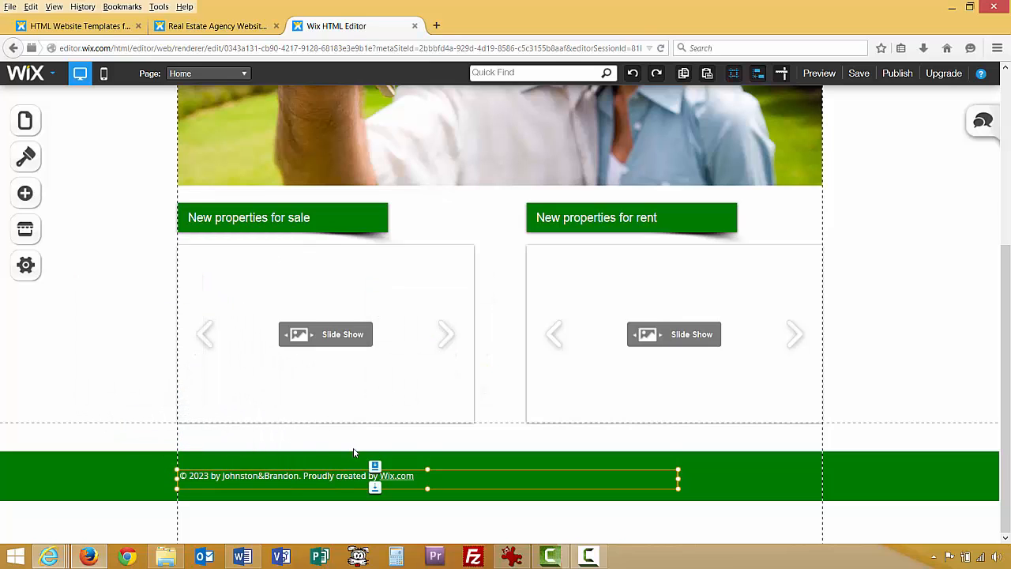
pyautogui.click(167, 457)
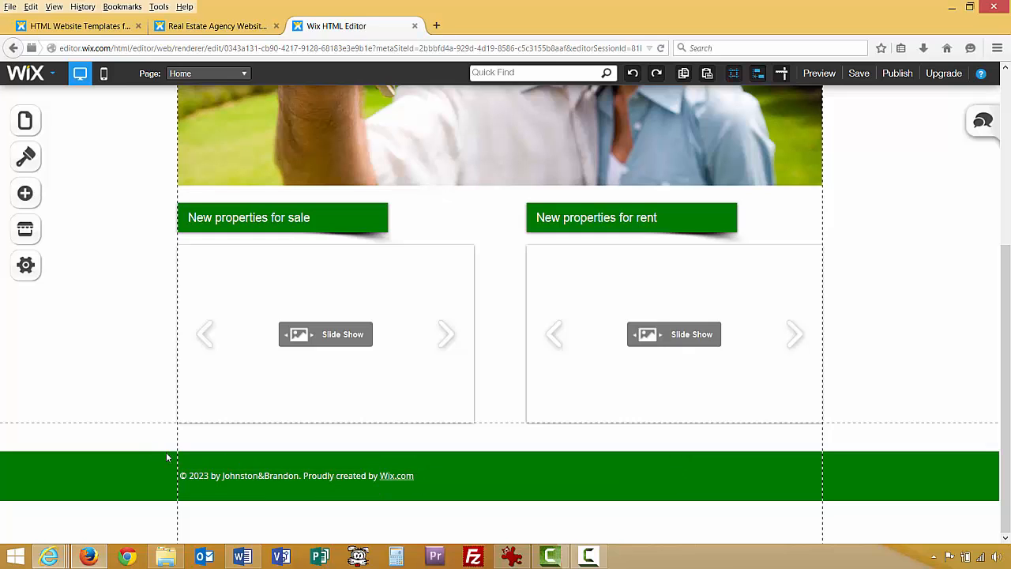
pyautogui.click(222, 478)
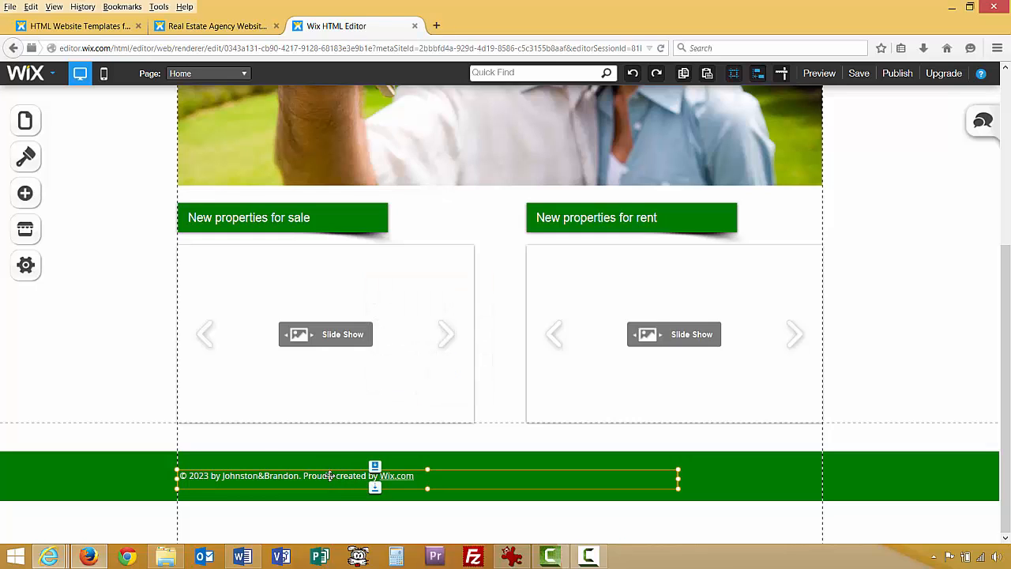
pyautogui.click(150, 389)
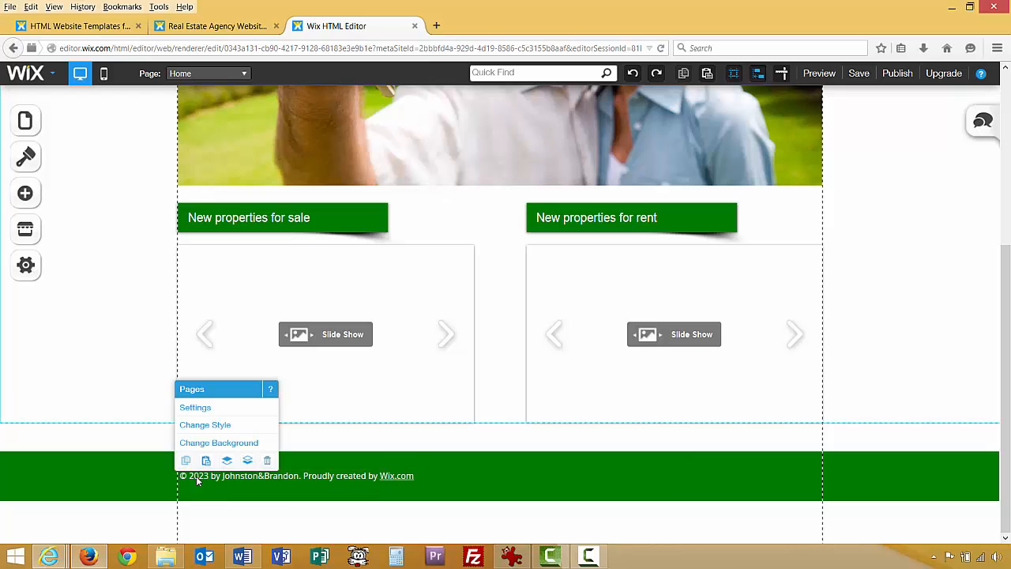
pyautogui.click(199, 73)
pyautogui.click(195, 109)
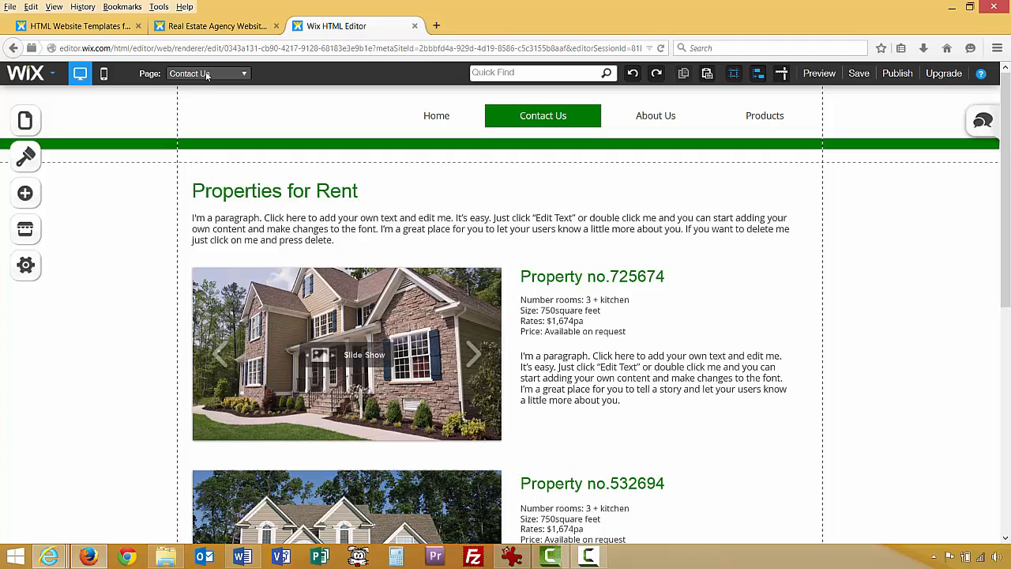
pyautogui.click(207, 73)
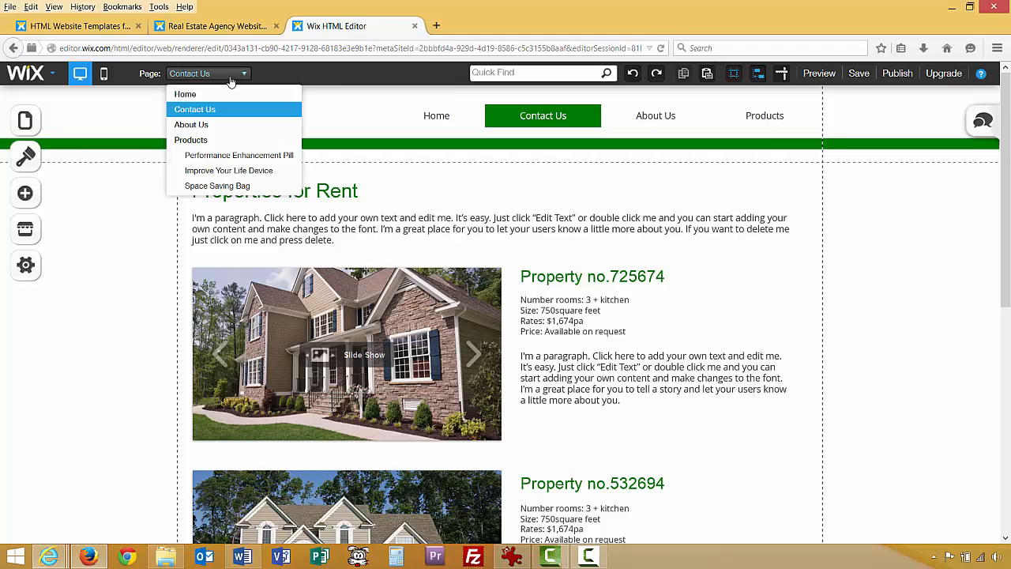
pyautogui.click(185, 93)
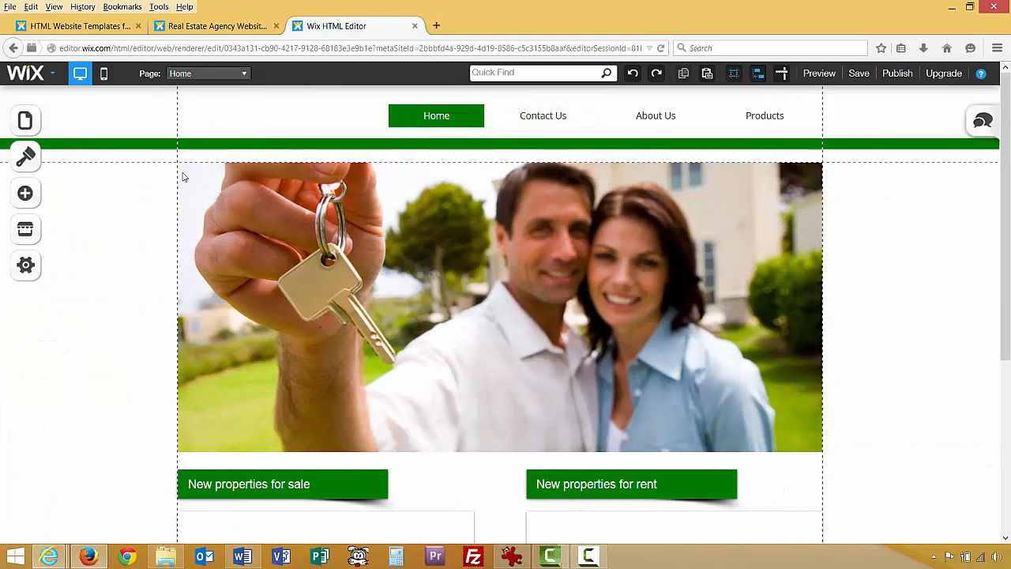
# Open the footer copyright text for editing and bring up 'Text for Web site.docx' in Word.
pyautogui.scroll(-5, 147, 449)
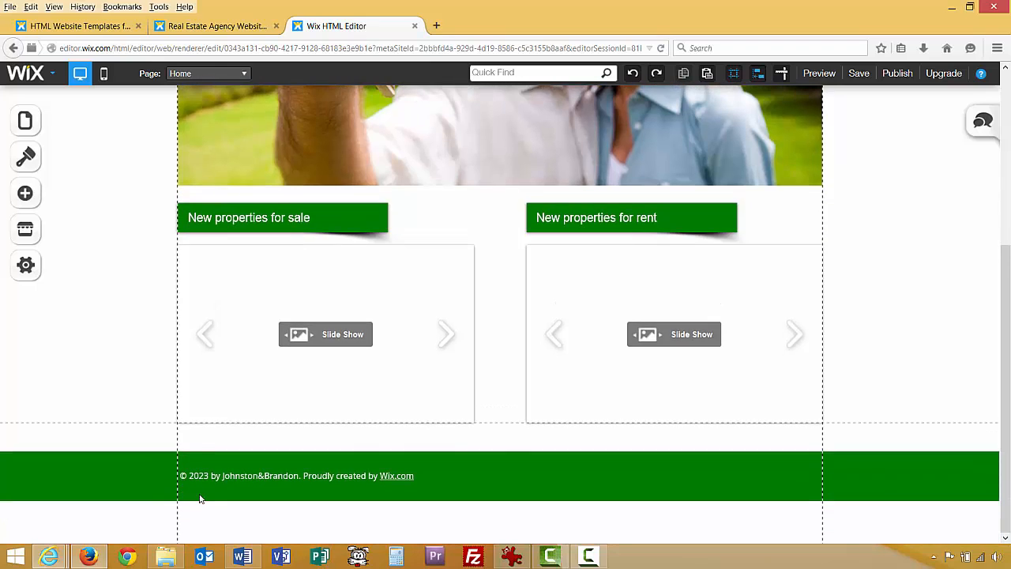
pyautogui.click(244, 477)
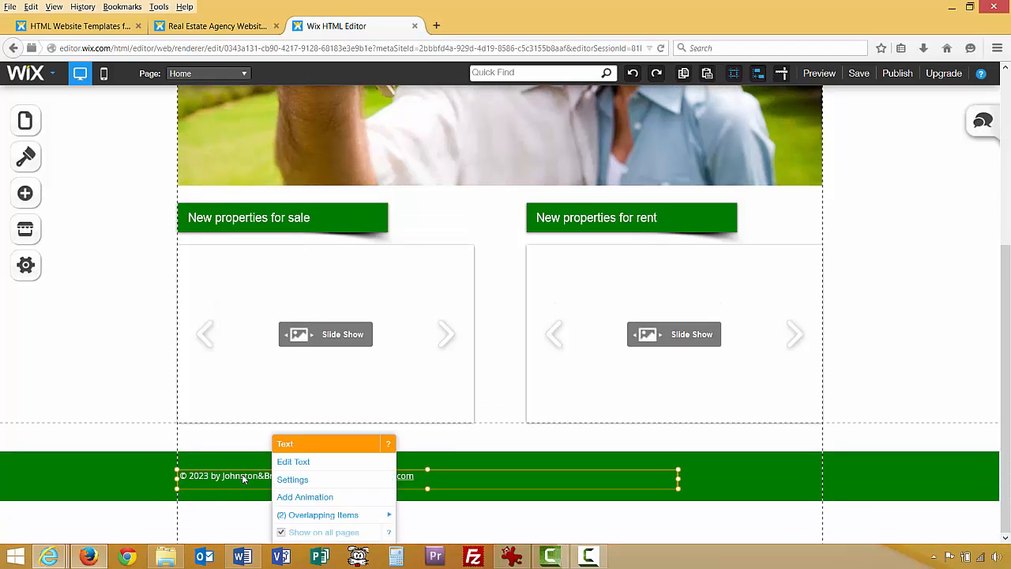
pyautogui.click(308, 465)
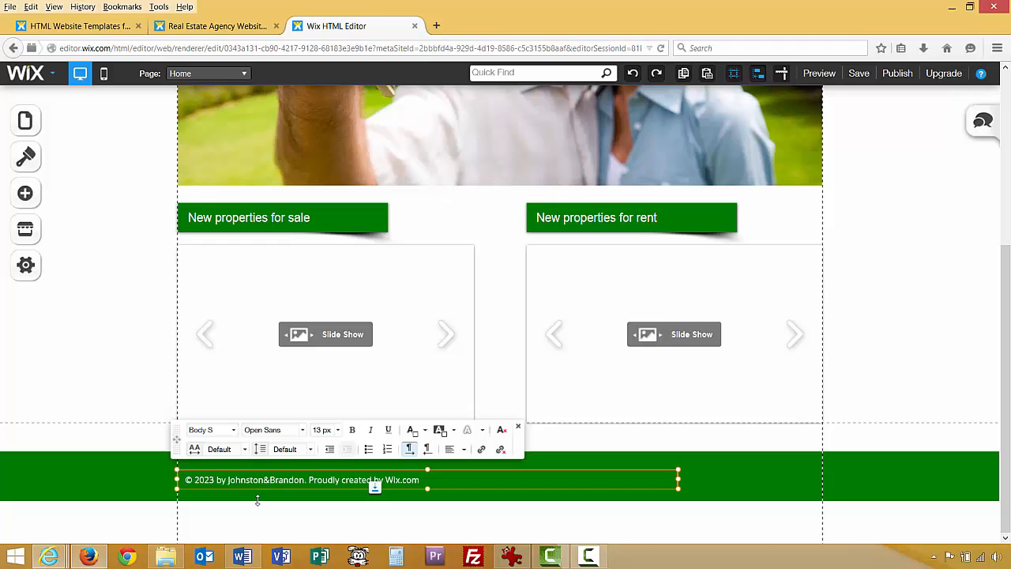
pyautogui.click(243, 556)
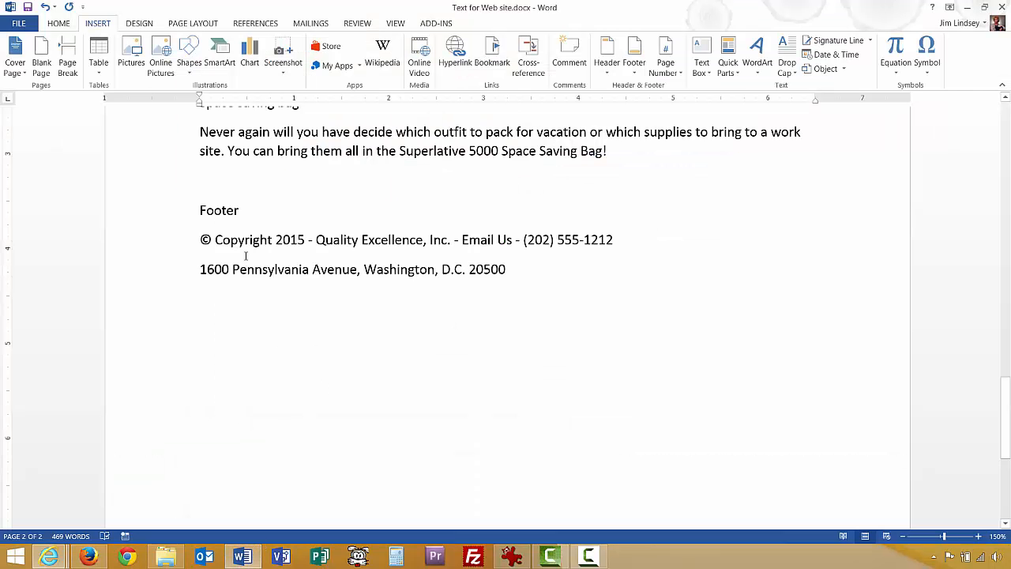
# Copy the copyright and address lines under Footer in Word, then return to Wix.
pyautogui.moveTo(216, 238); pyautogui.dragTo(514, 269)
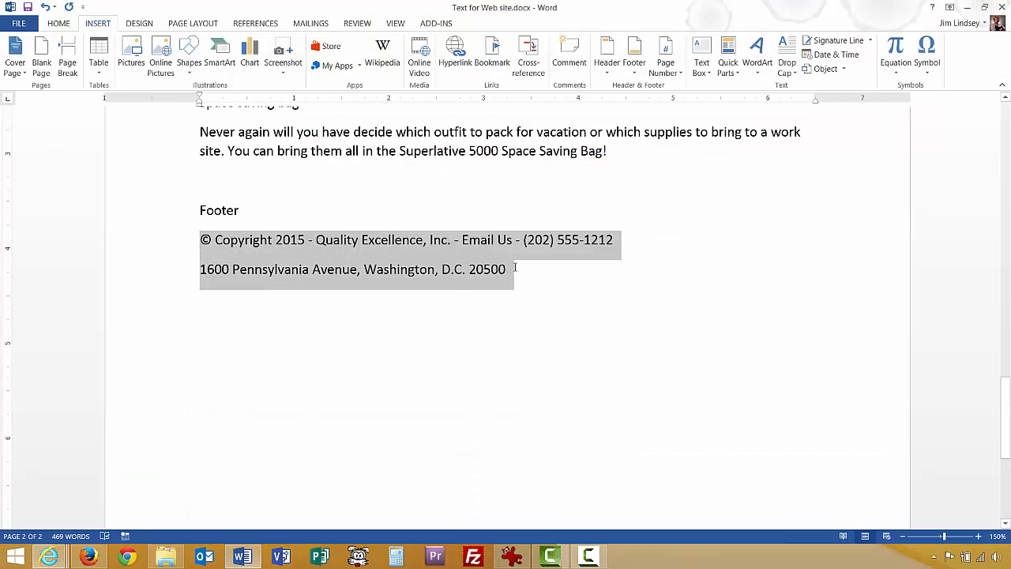
pyautogui.rightClick(398, 245)
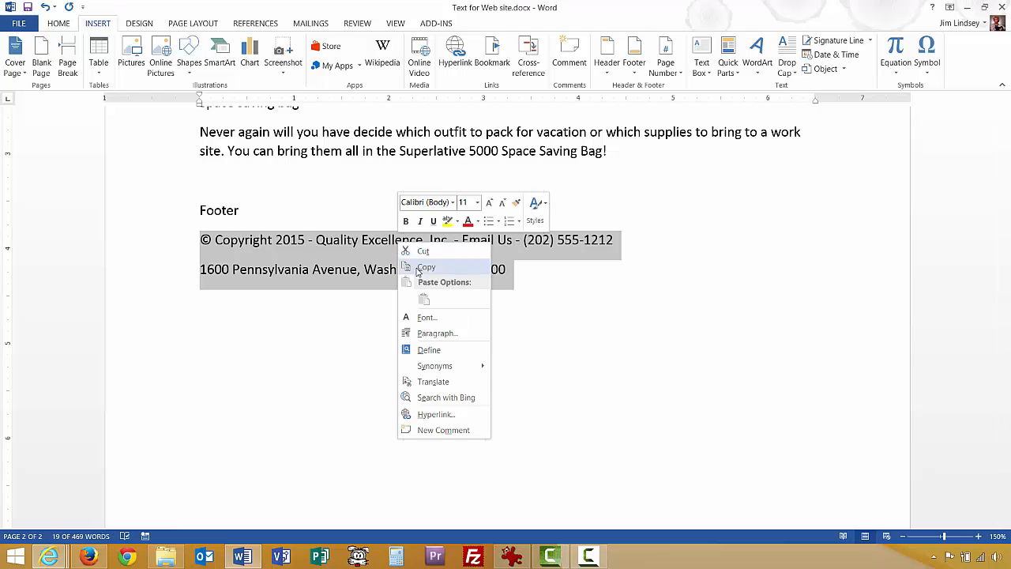
pyautogui.click(419, 269)
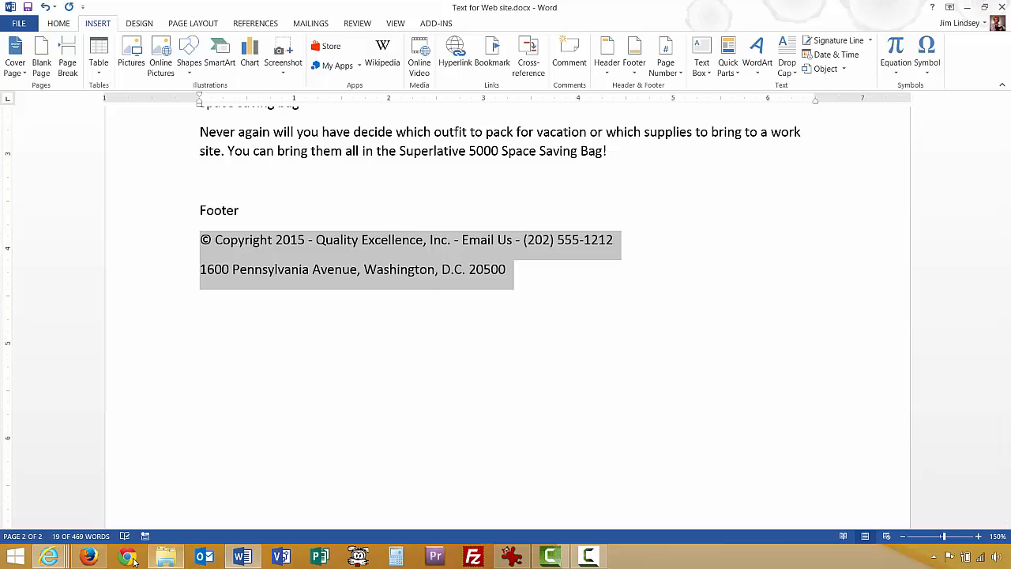
pyautogui.click(88, 556)
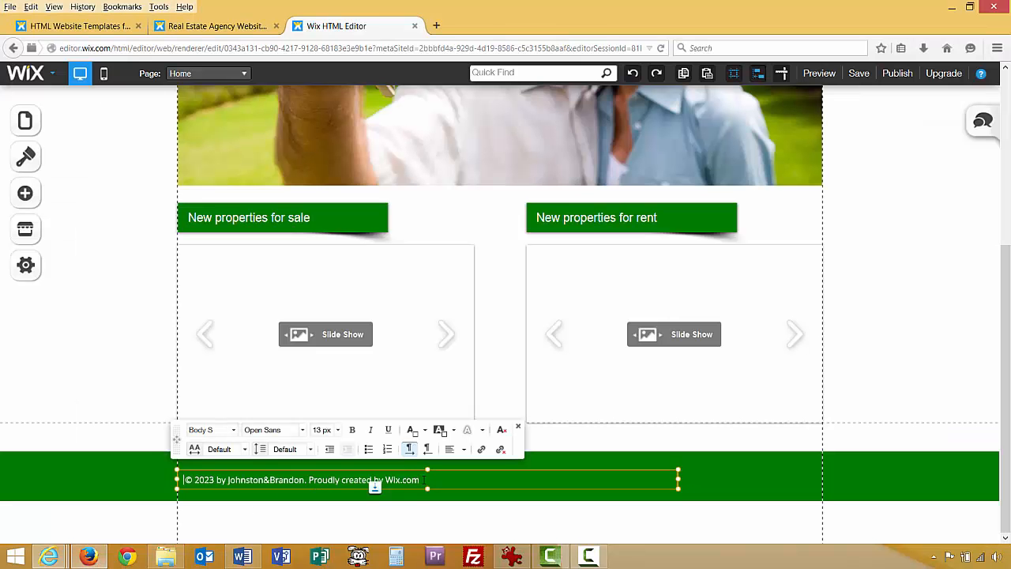
# Replace the footer line with the pasted copyright and address text and colour it white.
pyautogui.moveTo(423, 479); pyautogui.dragTo(178, 483)
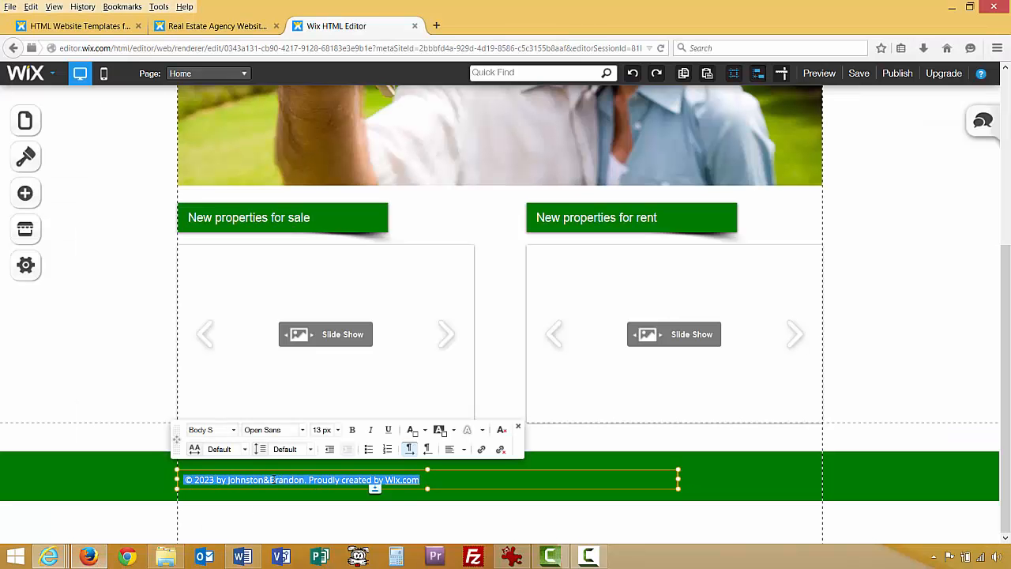
pyautogui.hotkey('ctrl', 'v')
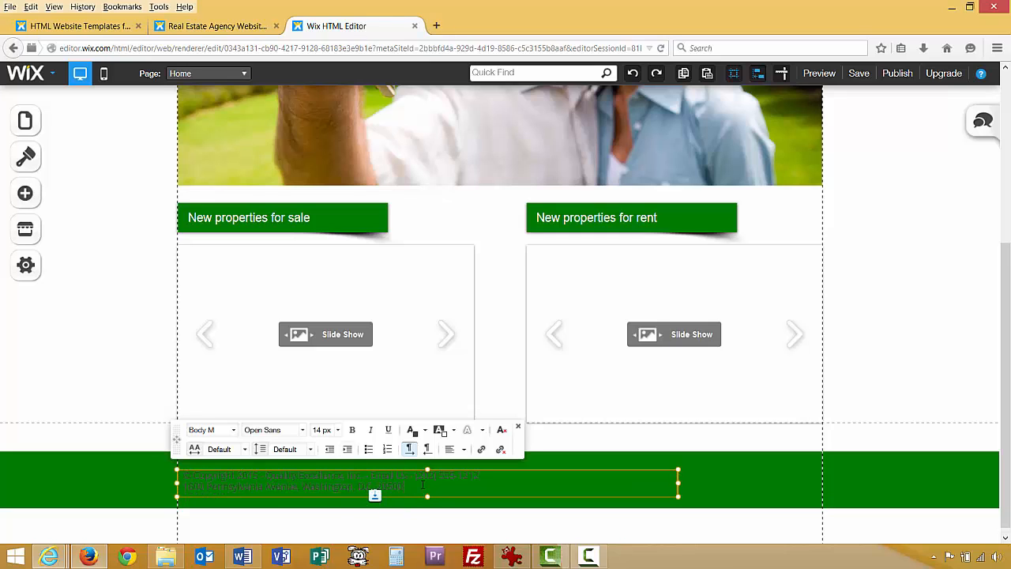
pyautogui.moveTo(409, 486); pyautogui.dragTo(164, 477)
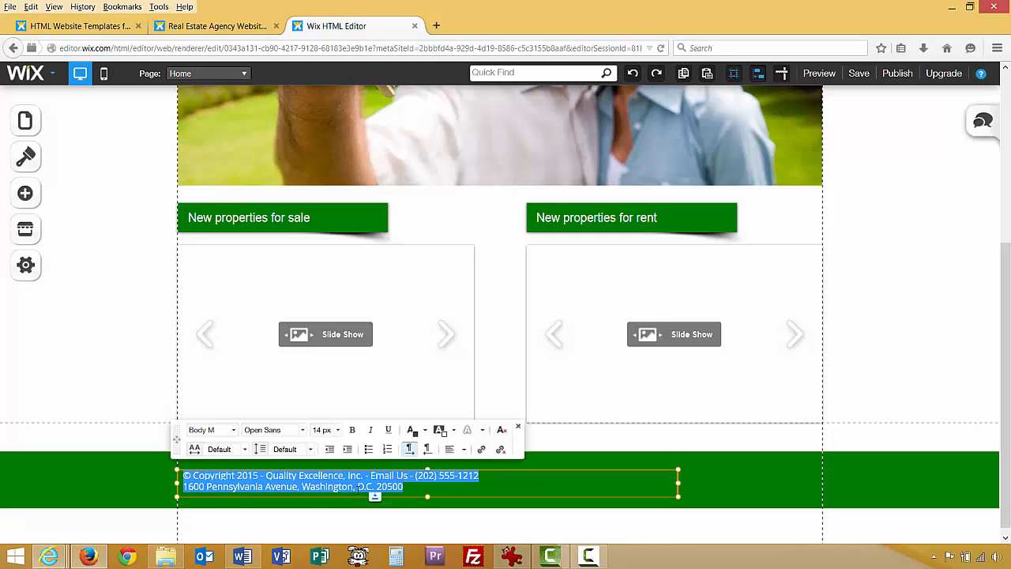
pyautogui.click(416, 432)
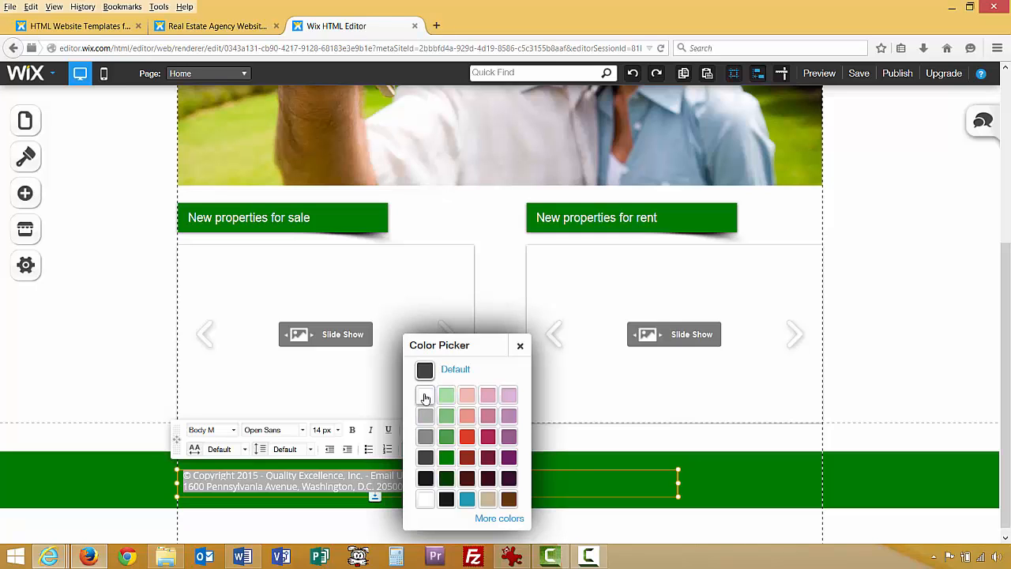
pyautogui.click(425, 396)
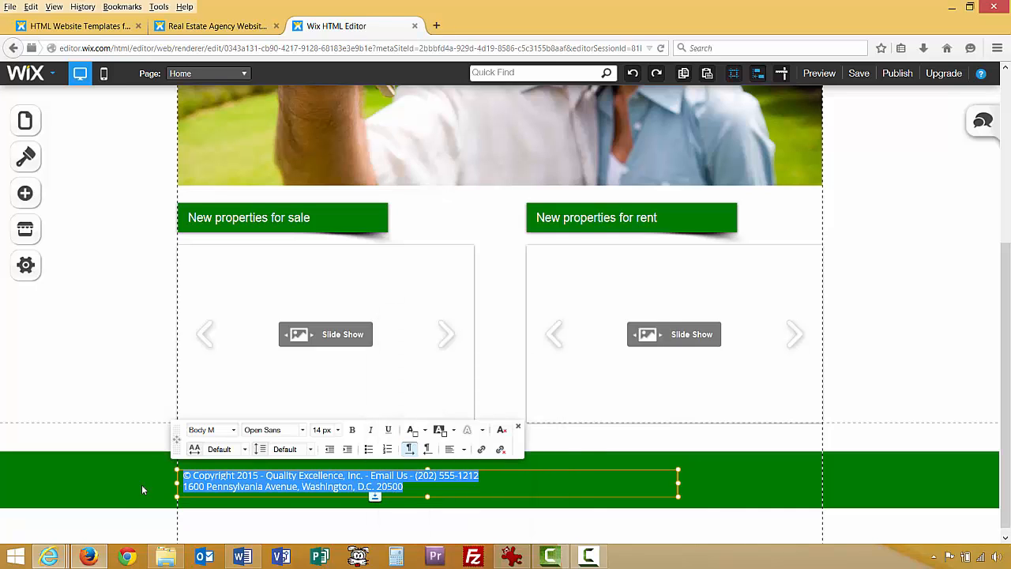
pyautogui.click(149, 535)
pyautogui.click(108, 444)
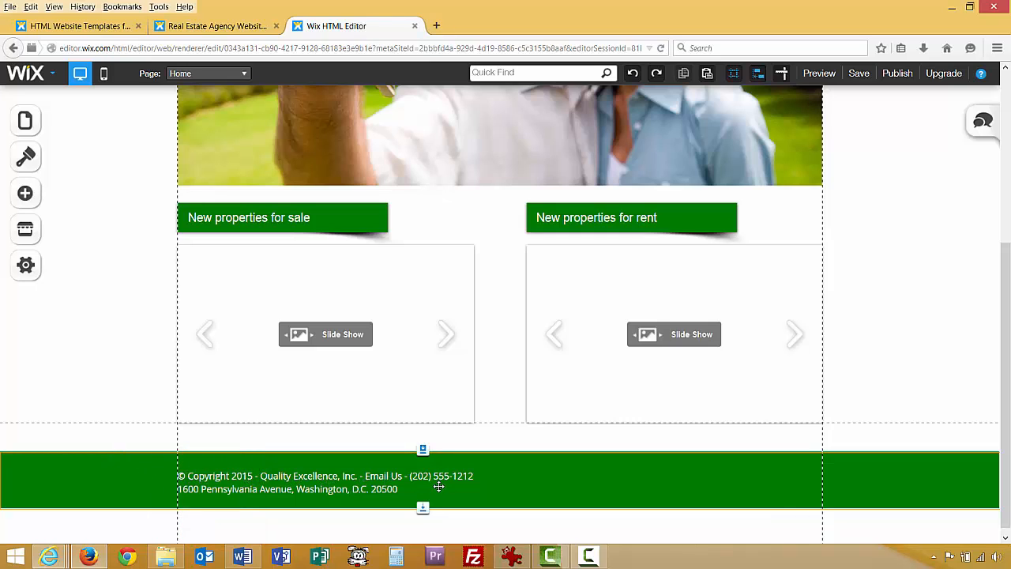
pyautogui.doubleClick(380, 476)
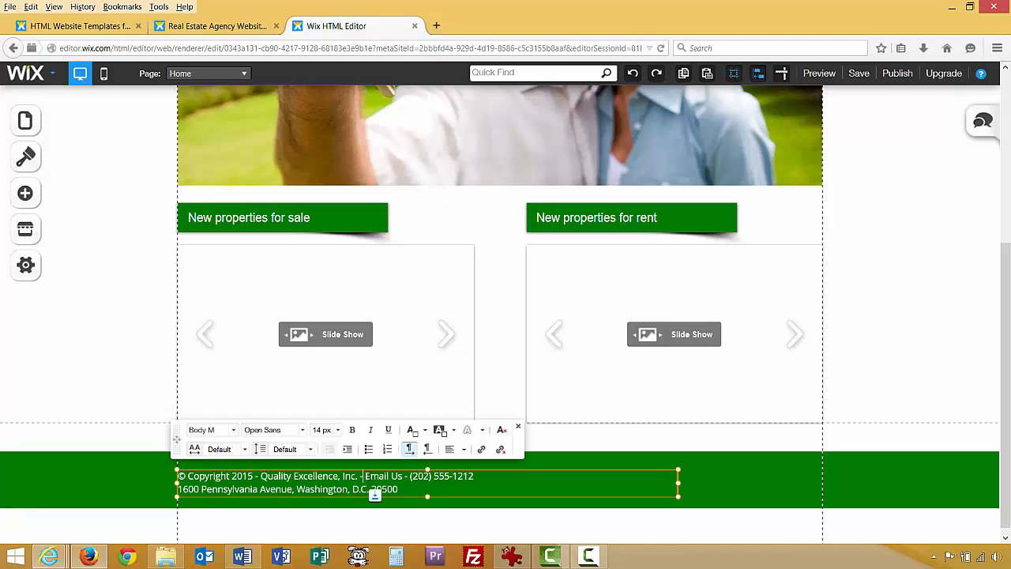
pyautogui.moveTo(362, 477); pyautogui.dragTo(402, 476)
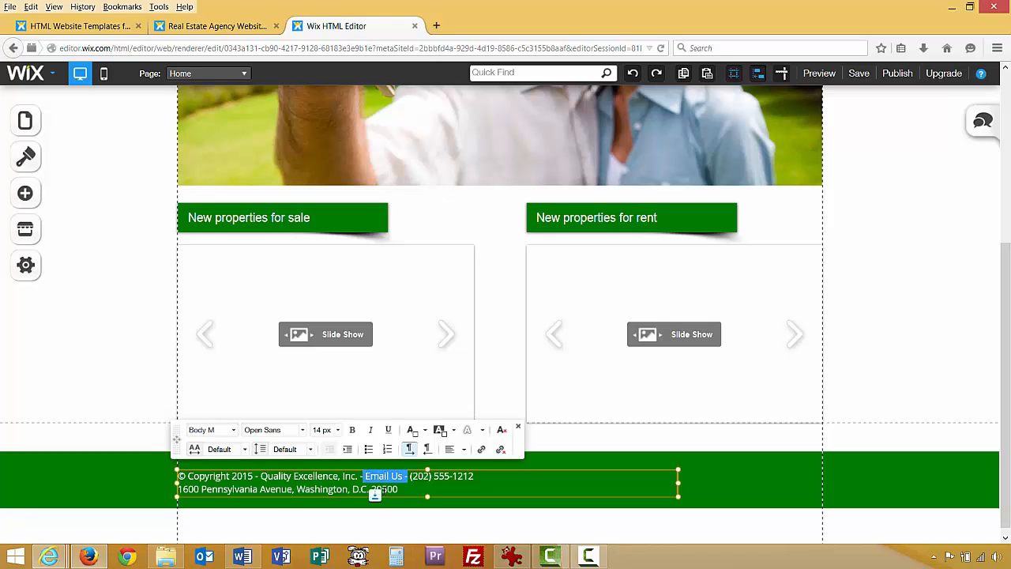
pyautogui.click(379, 485)
pyautogui.moveTo(366, 476); pyautogui.dragTo(401, 476)
pyautogui.click(481, 450)
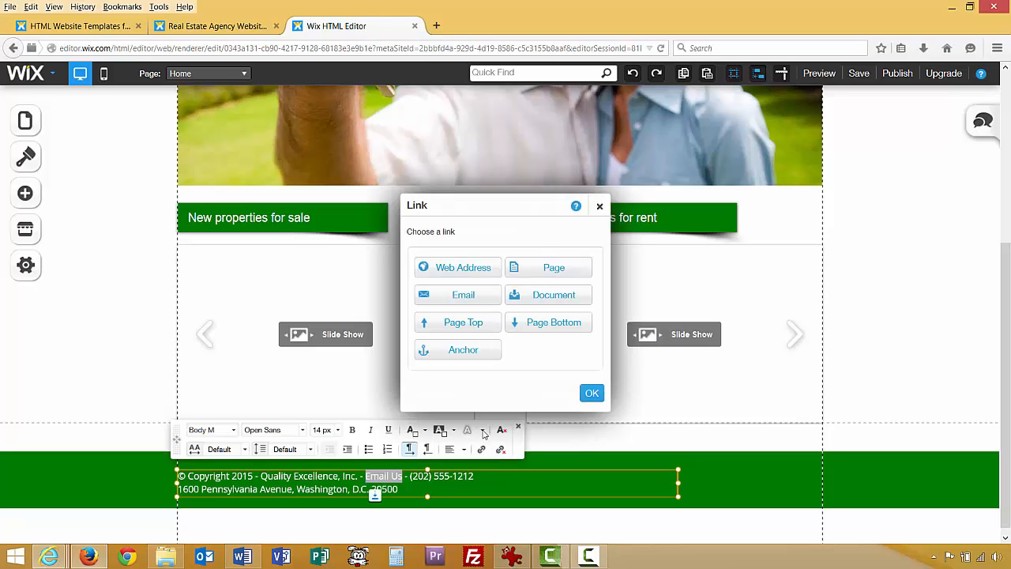
pyautogui.click(458, 297)
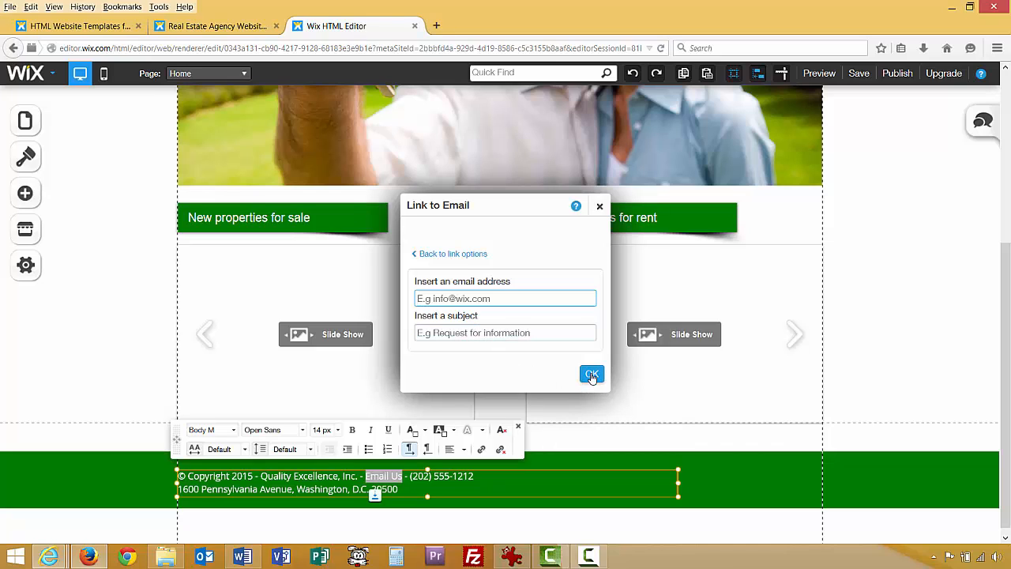
pyautogui.click(599, 206)
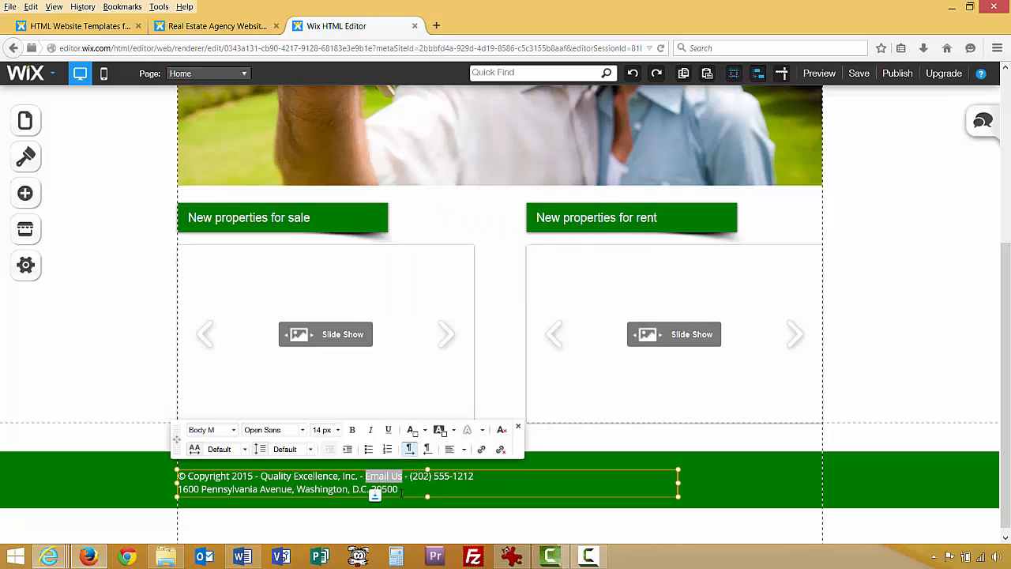
# Delete the old footer text and add a new paragraph text box moved into the footer.
pyautogui.press('Delete')
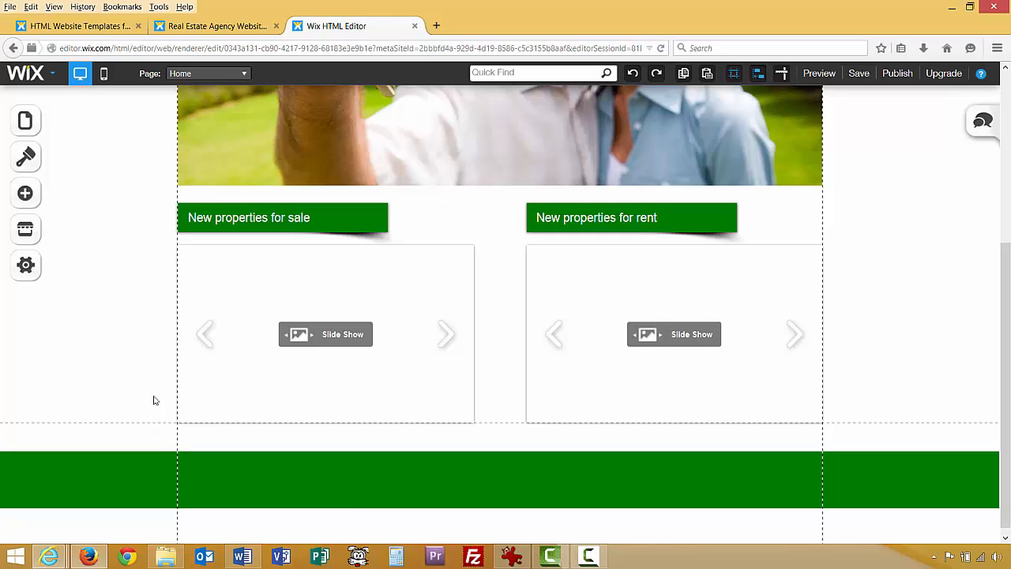
pyautogui.click(31, 7)
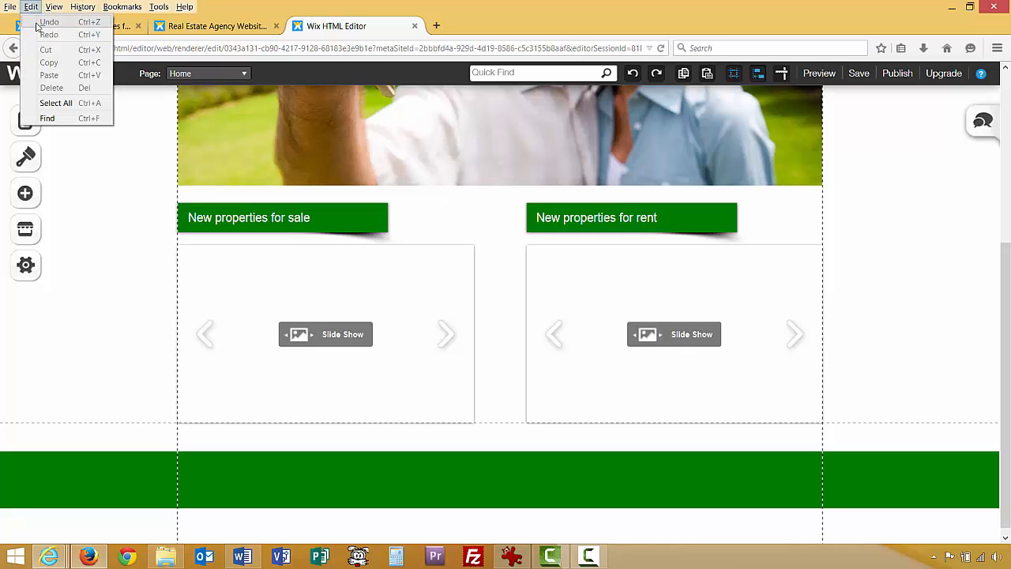
pyautogui.click(189, 455)
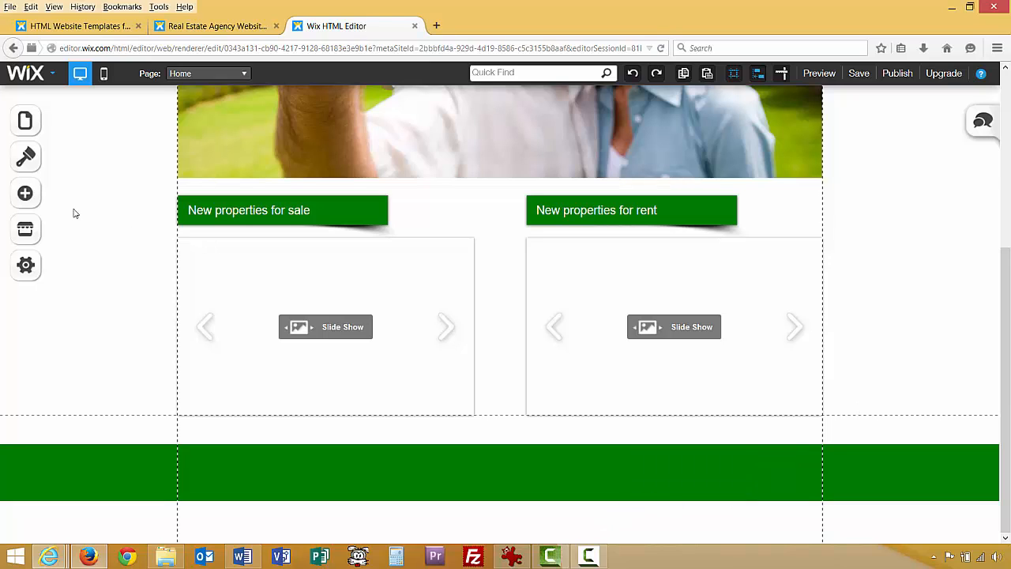
pyautogui.click(41, 196)
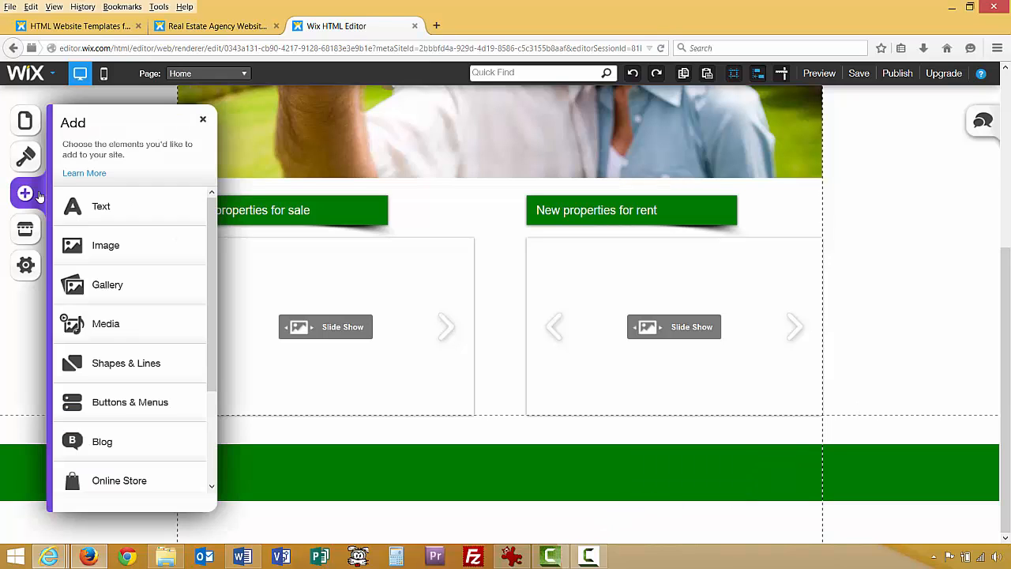
pyautogui.click(94, 210)
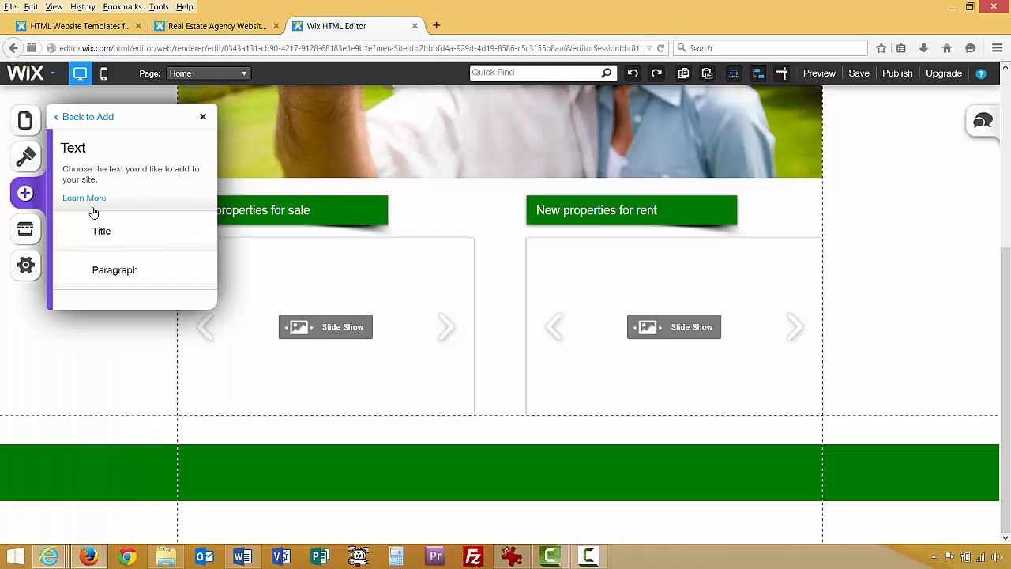
pyautogui.click(102, 272)
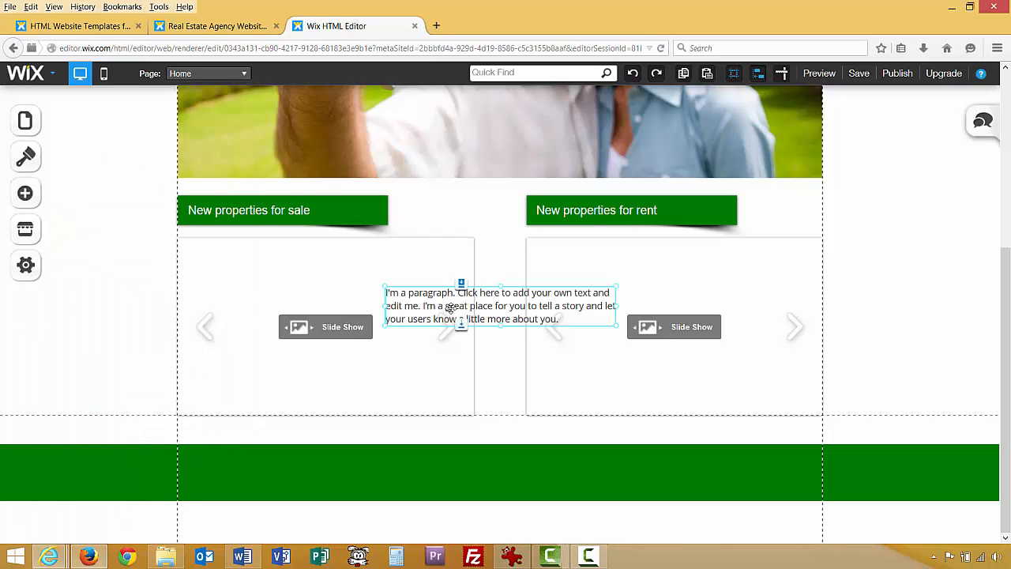
pyautogui.moveTo(487, 292); pyautogui.dragTo(294, 450)
pyautogui.scroll(-2, 316, 403)
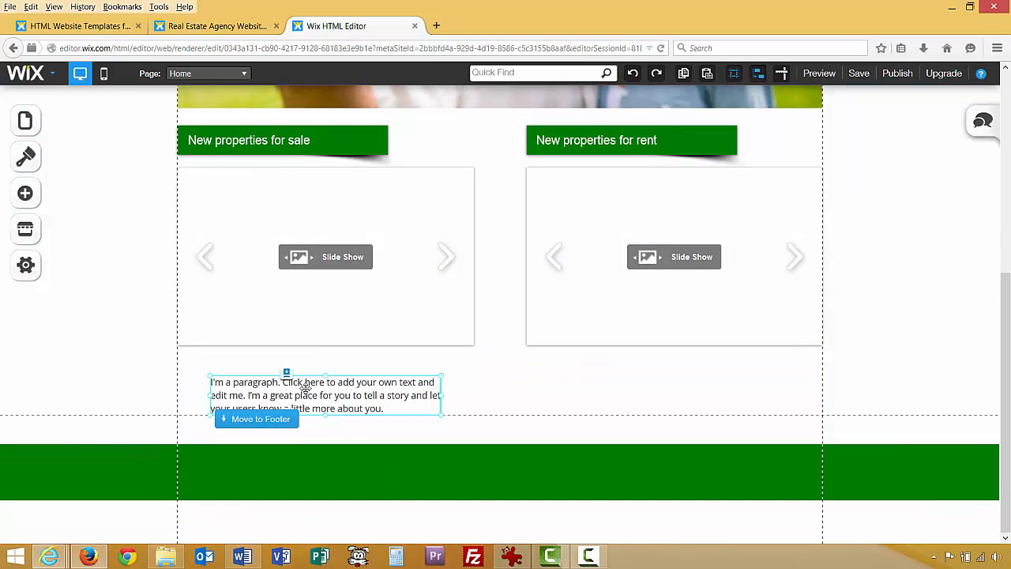
pyautogui.moveTo(305, 388); pyautogui.dragTo(320, 467)
pyautogui.scroll(-2, 325, 447)
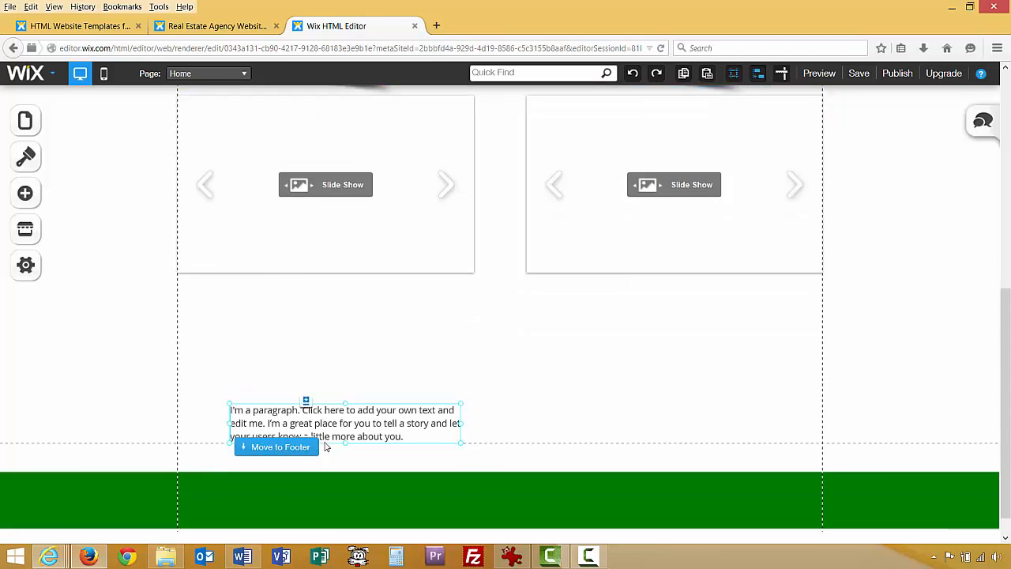
pyautogui.click(281, 419)
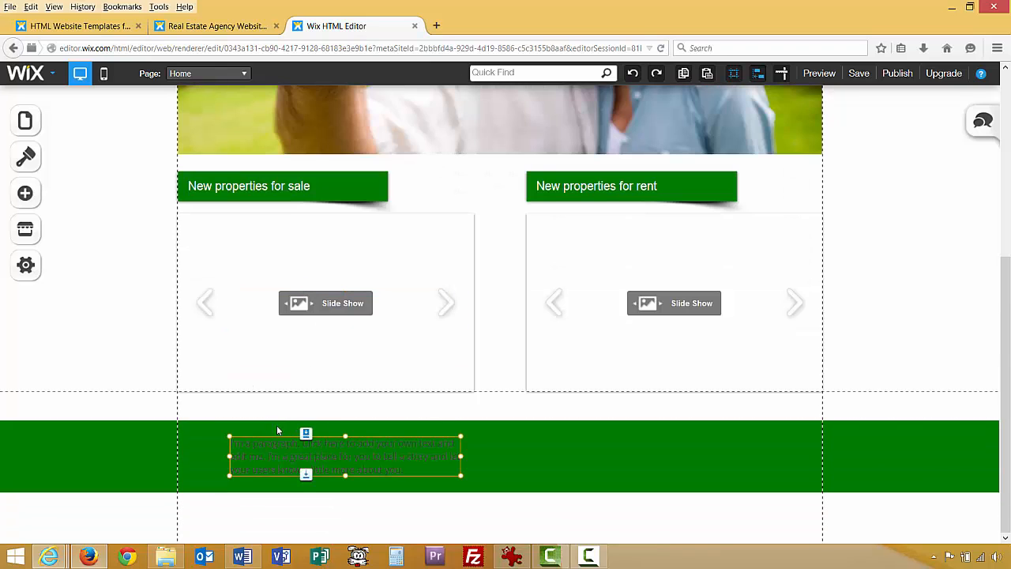
# Open the new footer paragraph for editing and switch to the Word document.
pyautogui.rightClick(329, 453)
pyautogui.click(387, 444)
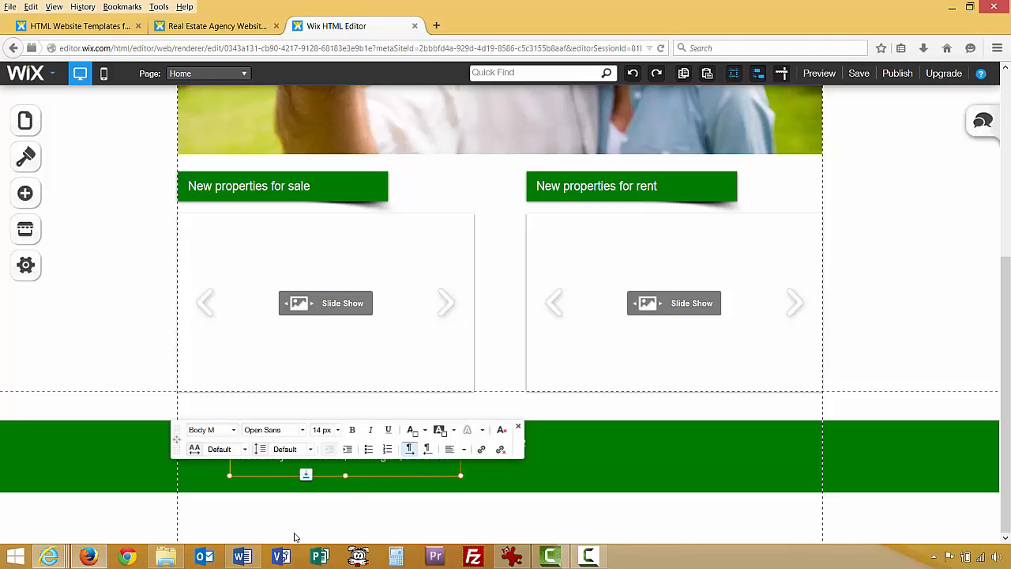
pyautogui.click(242, 557)
# Delete 'Email Us' from the Word copyright line and copy both footer lines.
pyautogui.rightClick(330, 270)
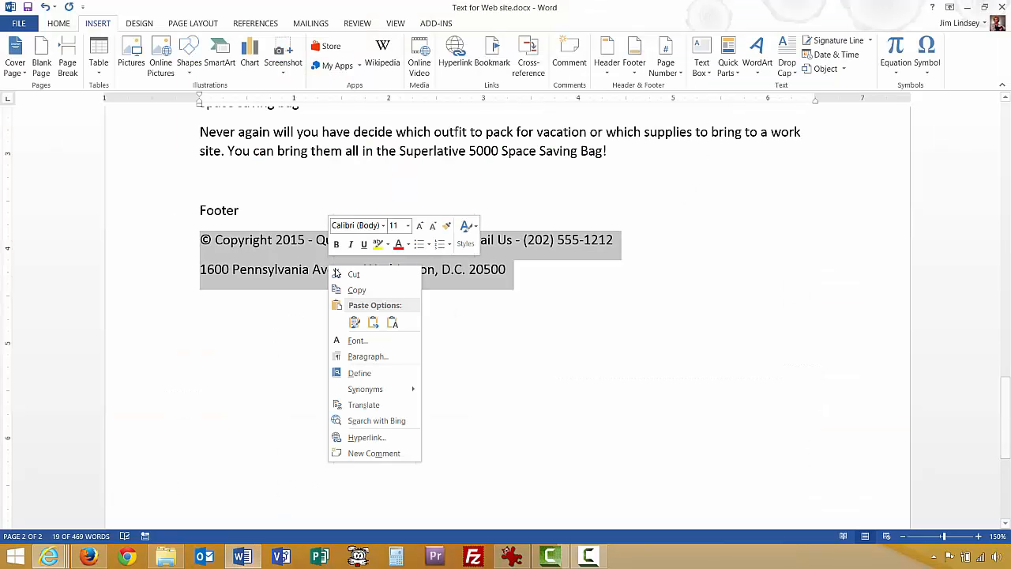
pyautogui.click(351, 290)
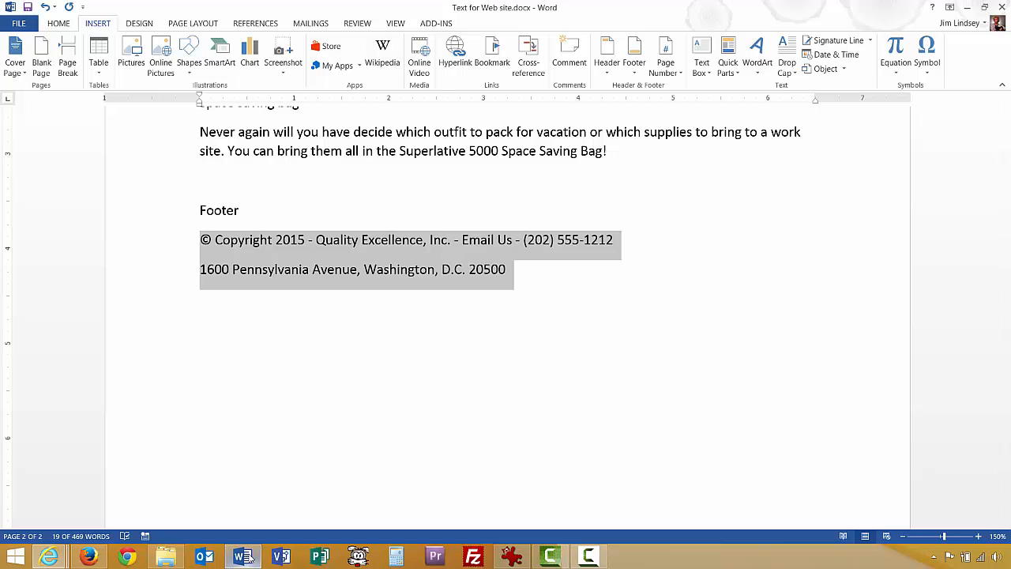
pyautogui.click(427, 273)
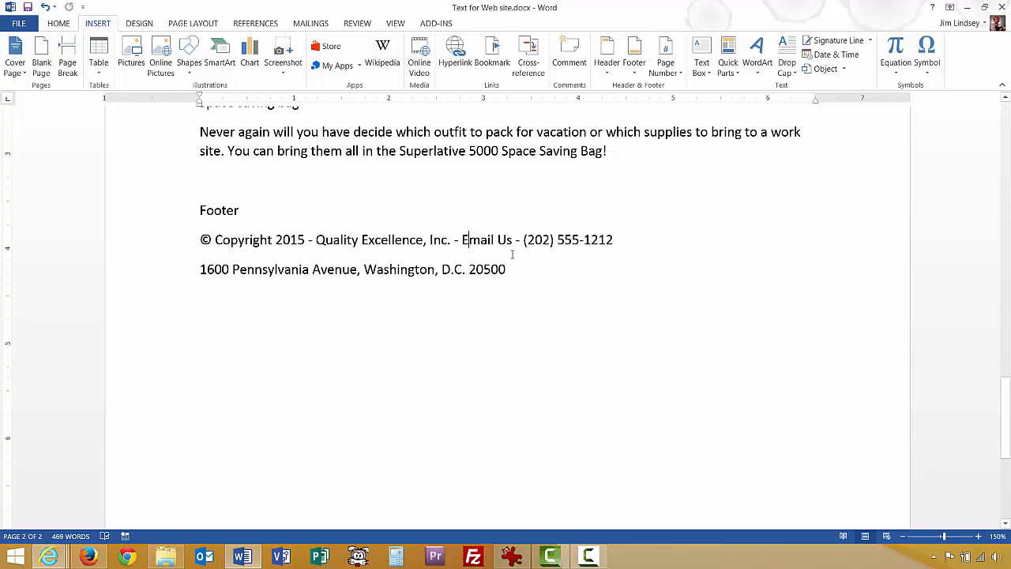
pyautogui.hotkey('shift', 'Right')
pyautogui.hotkey('shift', 'Right')
pyautogui.hotkey('shift', 'Right')
pyautogui.hotkey('shift', 'Right')
pyautogui.hotkey('shift', 'Right')
pyautogui.hotkey('shift', 'Right')
pyautogui.hotkey('shift', 'Right')
pyautogui.hotkey('shift', 'Right')
pyautogui.hotkey('shift', 'Right')
pyautogui.hotkey('shift', 'Right')
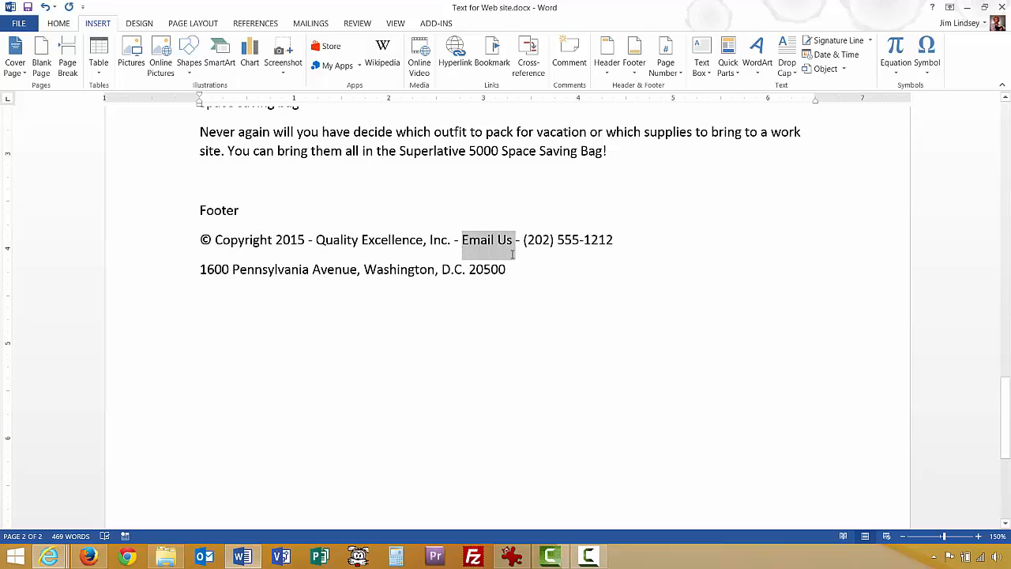
pyautogui.press('Delete')
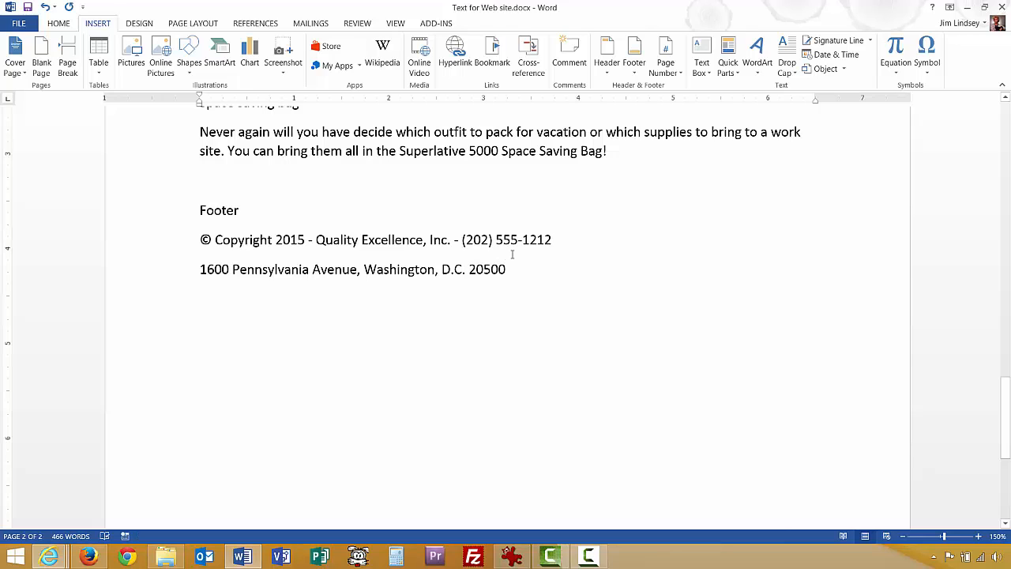
pyautogui.moveTo(507, 269); pyautogui.dragTo(185, 243)
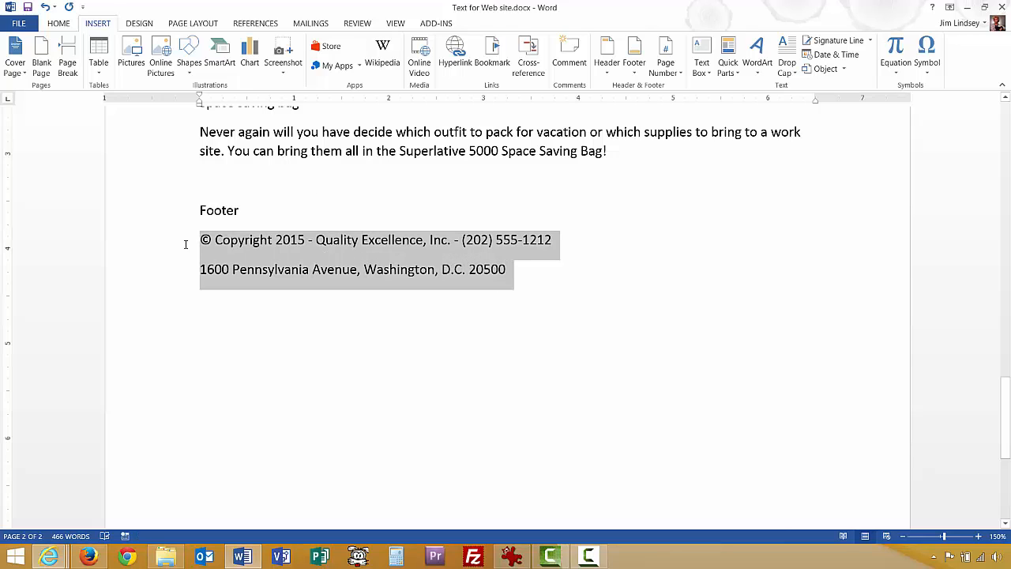
pyautogui.rightClick(237, 246)
pyautogui.click(247, 270)
# Return to the Wix editor and check the footer text box's options.
pyautogui.click(88, 555)
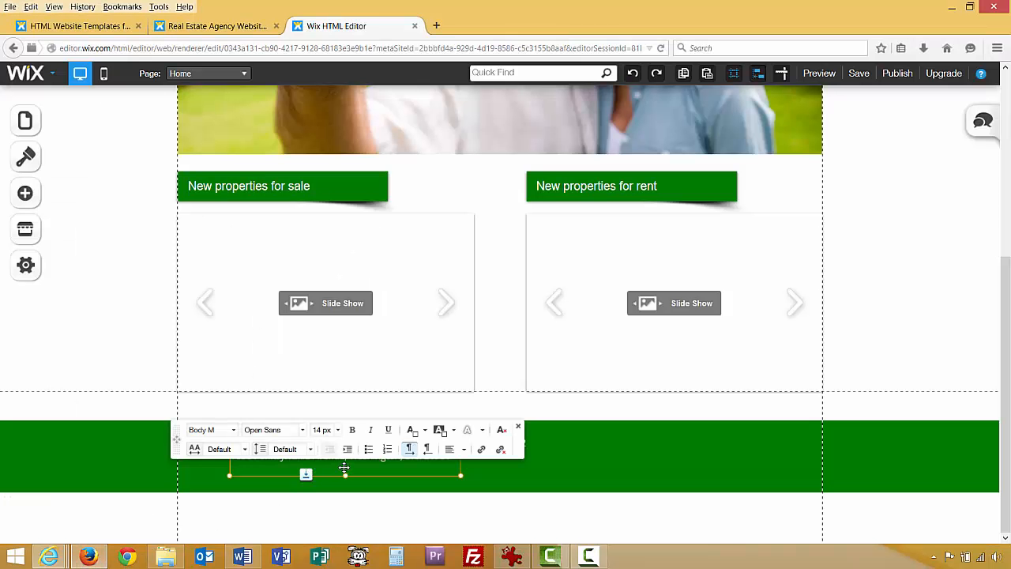
pyautogui.rightClick(185, 402)
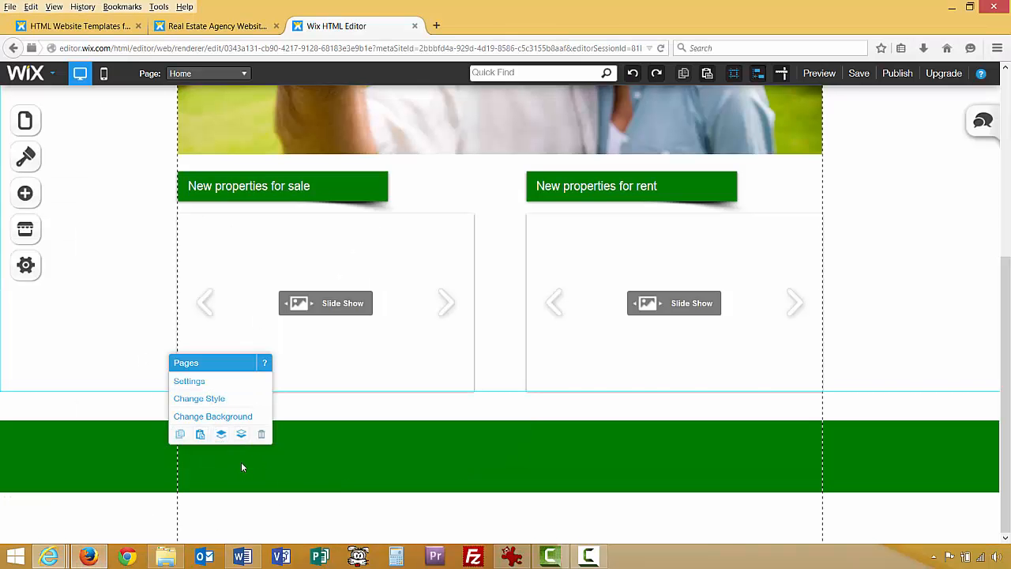
pyautogui.rightClick(270, 438)
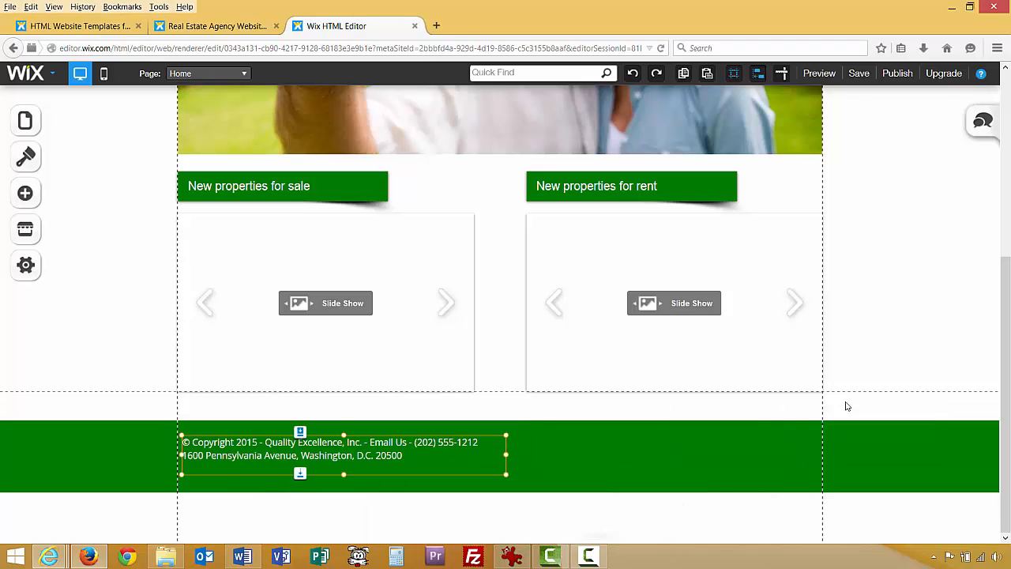
pyautogui.click(130, 361)
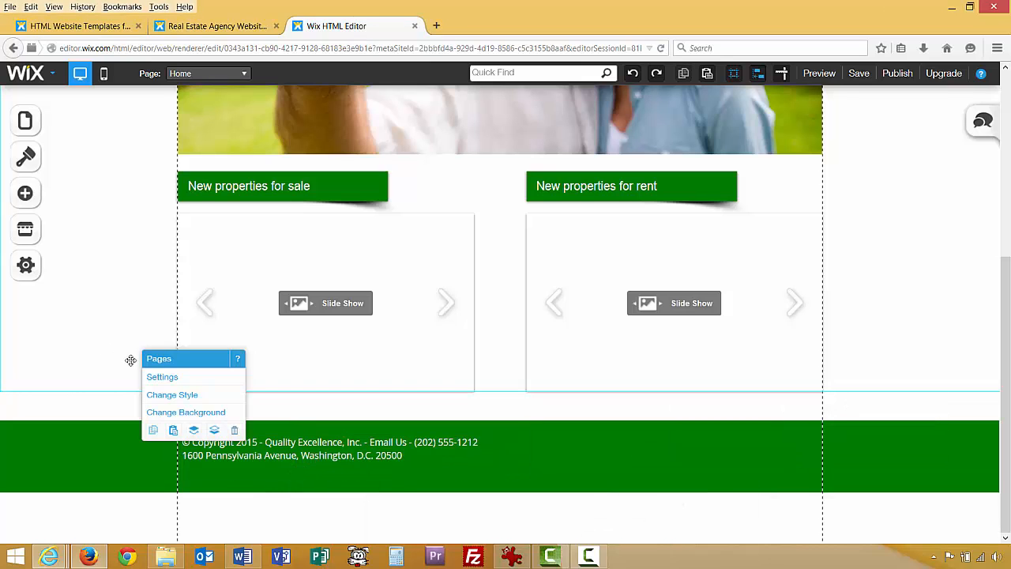
# Save the site, dismiss the 'Your work was saved' confirmation, and return to the page top.
pyautogui.scroll(1, 121, 341)
pyautogui.scroll(4, 121, 341)
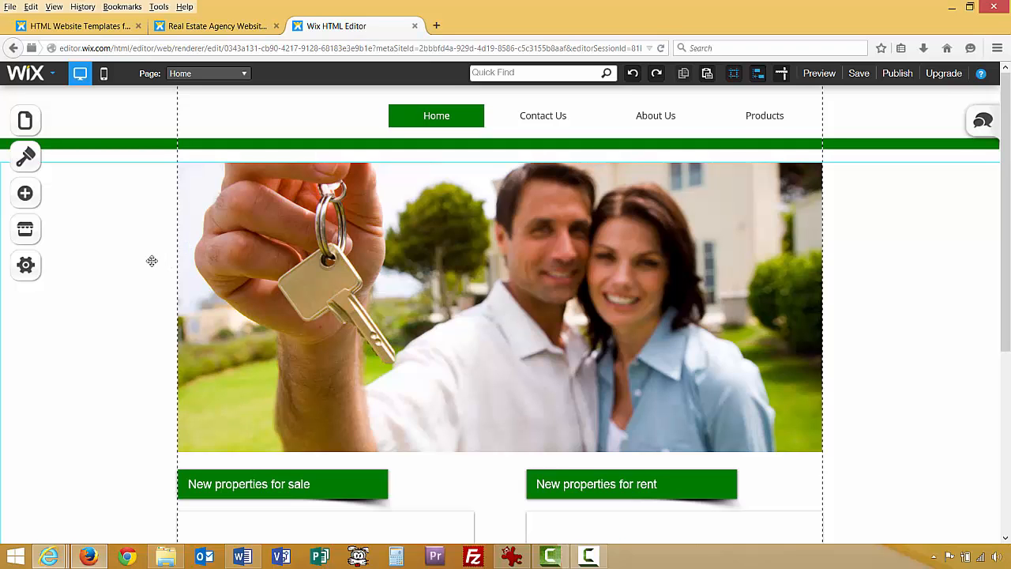
pyautogui.scroll(-4, 142, 340)
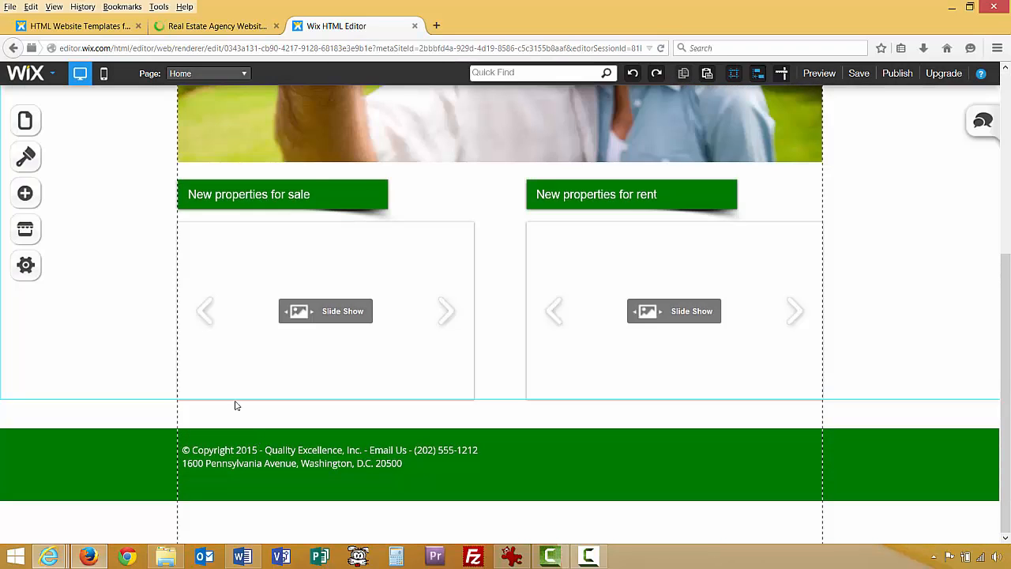
pyautogui.click(856, 76)
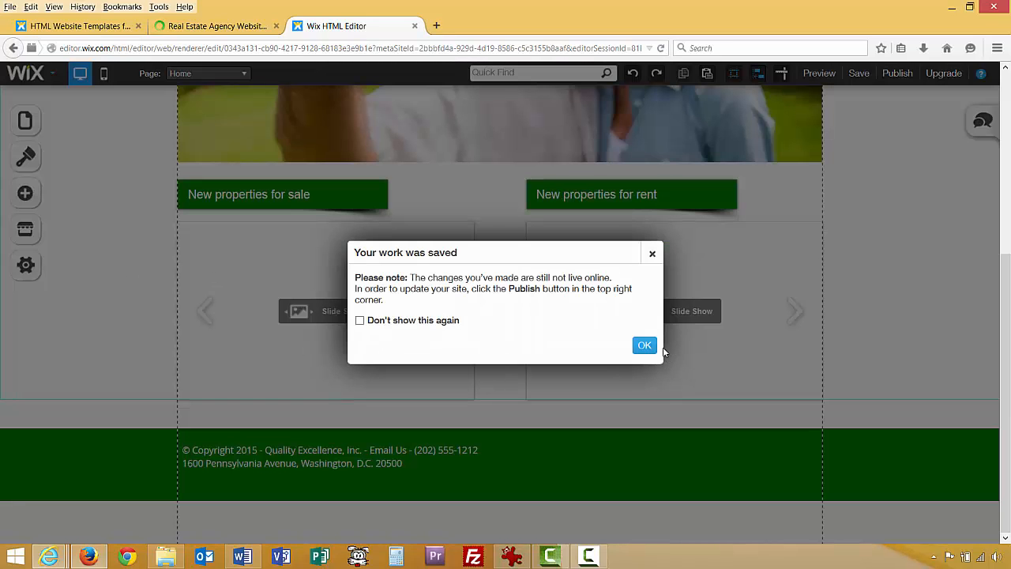
pyautogui.click(644, 345)
pyautogui.scroll(4, 134, 343)
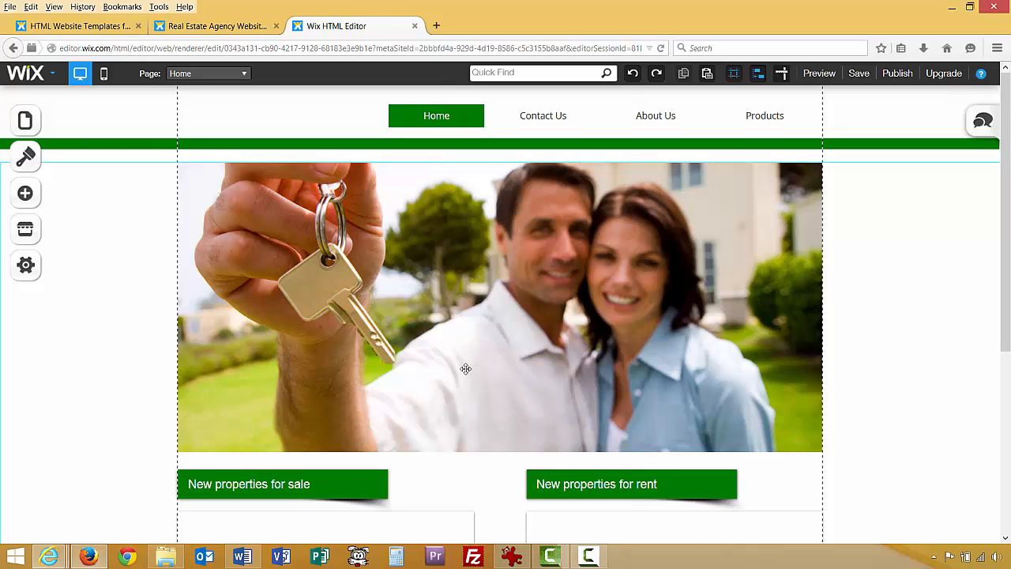
# Delete the couple-with-keys photo beneath the thin green header strip.
pyautogui.click(458, 396)
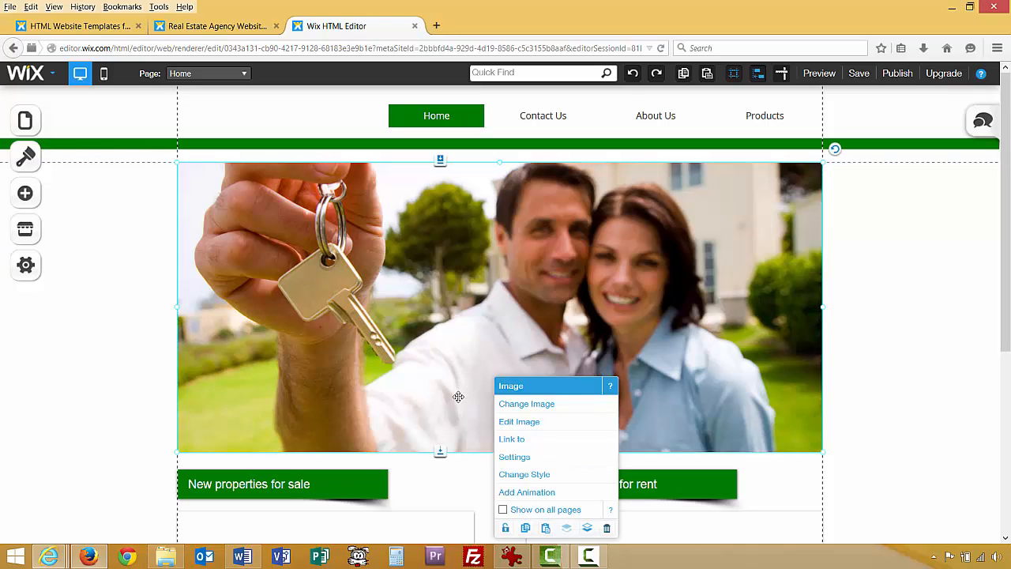
pyautogui.click(607, 531)
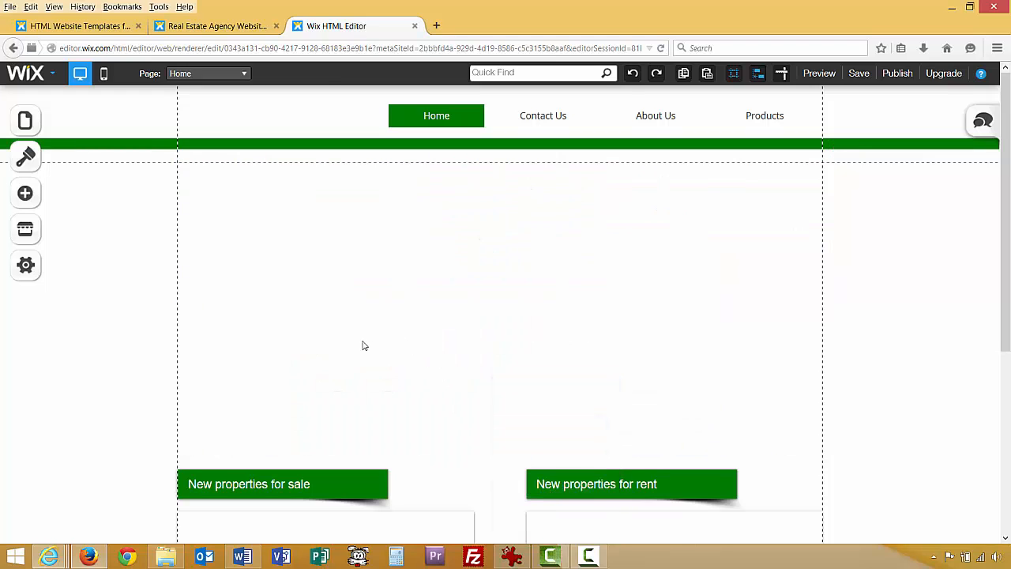
pyautogui.scroll(-3, 364, 345)
pyautogui.click(359, 336)
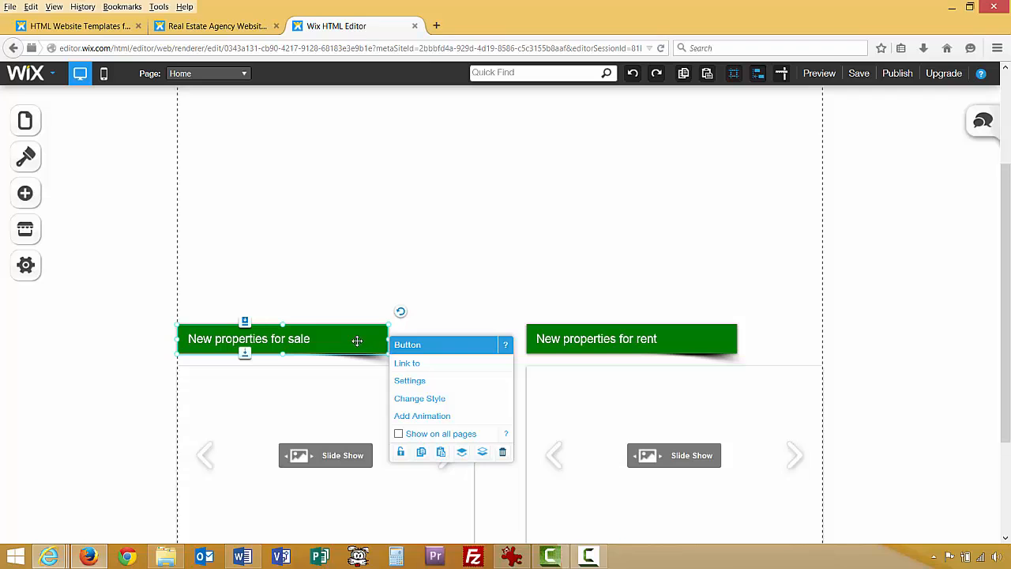
pyautogui.click(357, 341)
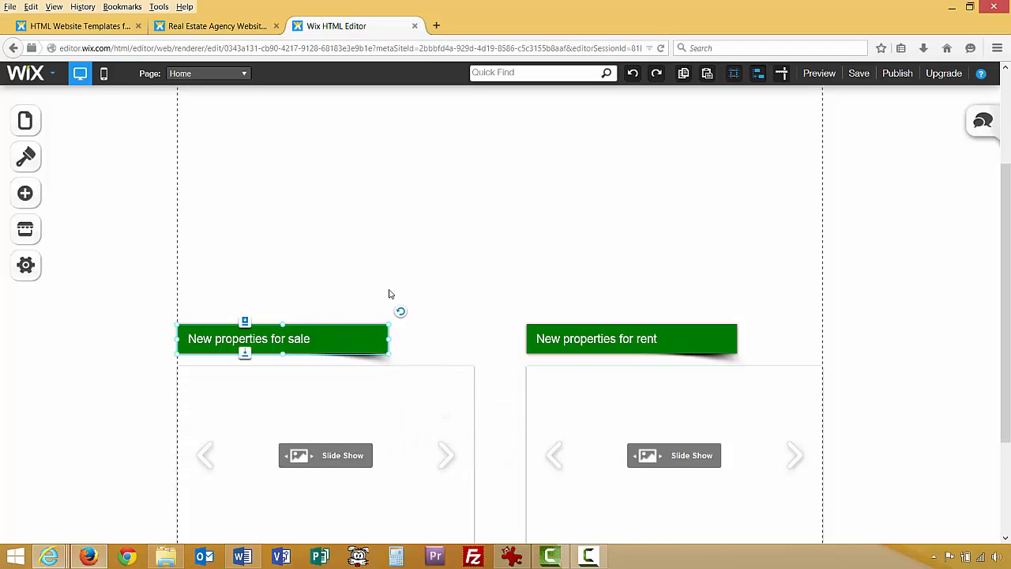
pyautogui.scroll(2, 387, 295)
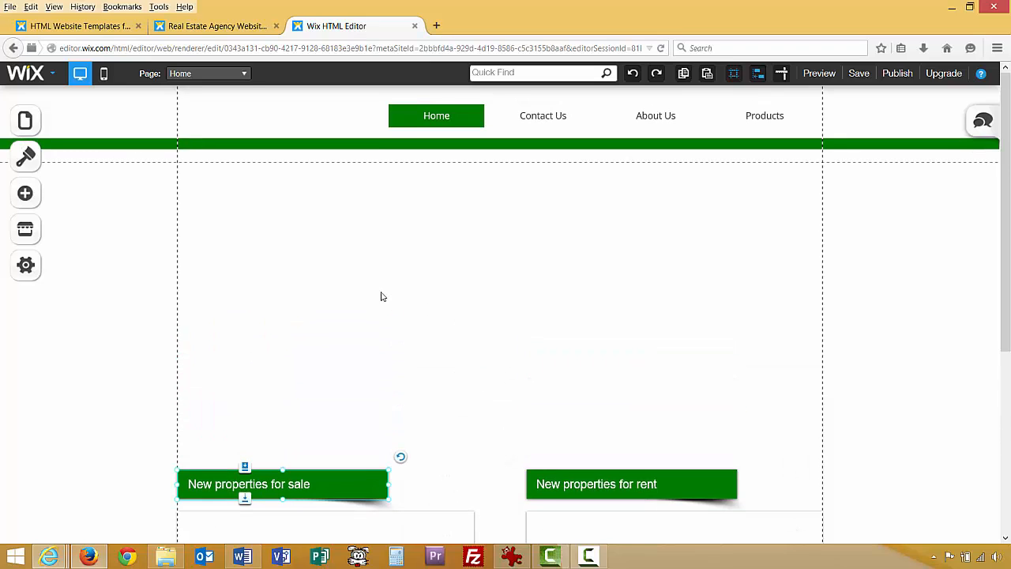
# Add an Image without Frame element to the page.
pyautogui.click(29, 203)
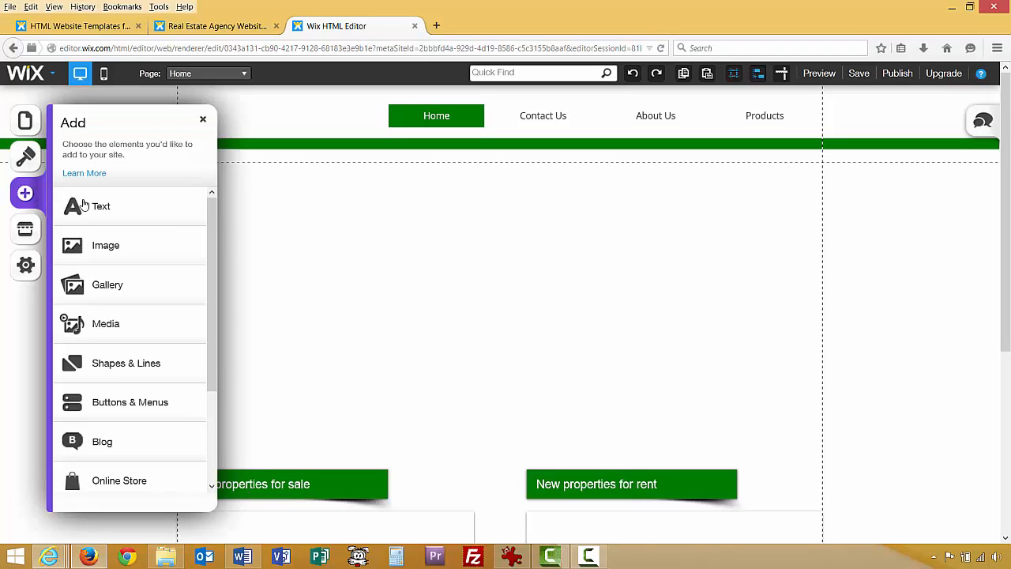
pyautogui.click(87, 245)
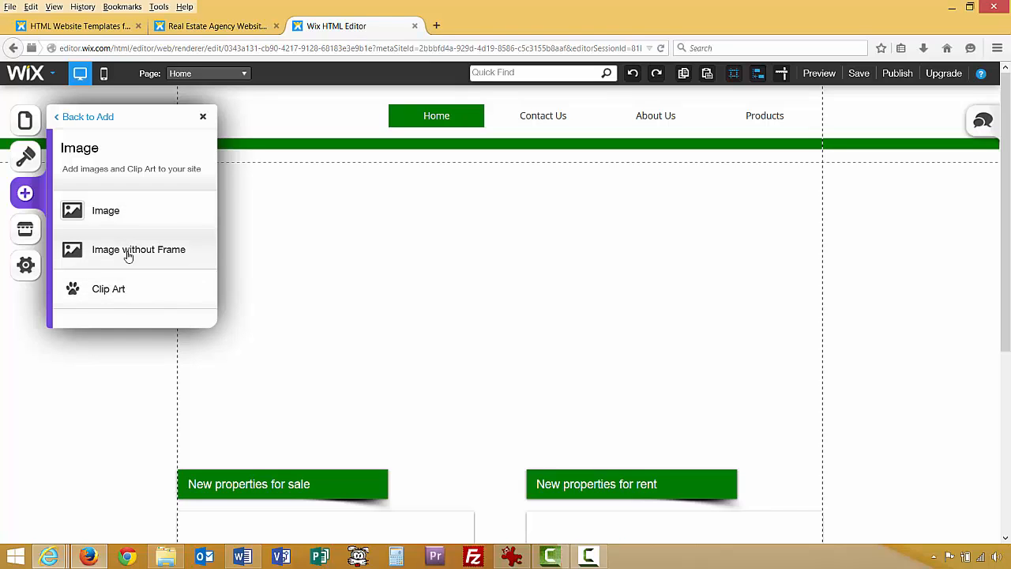
pyautogui.click(165, 254)
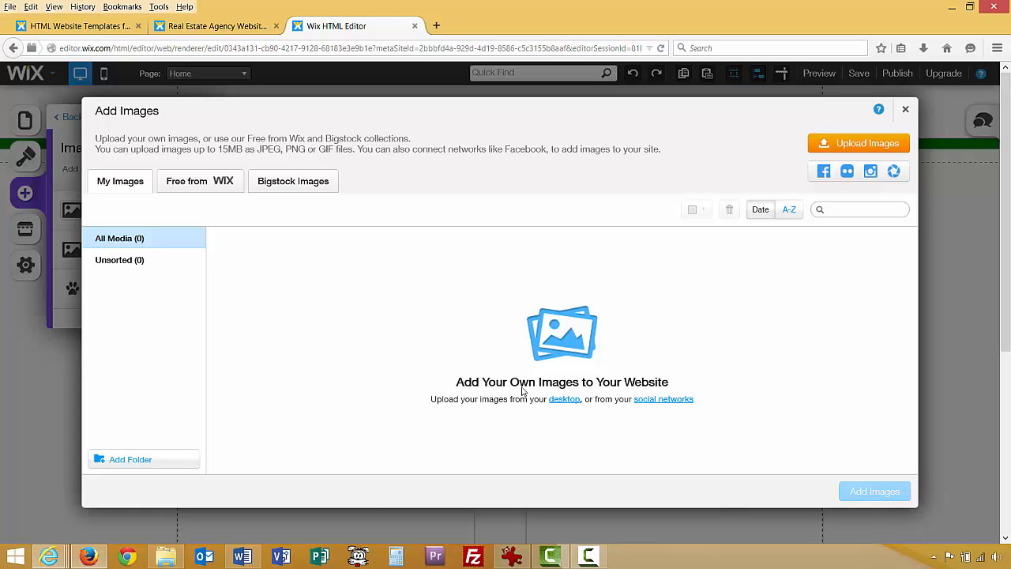
# Upload logo.png from the Wix Project Images folder and select it in the media library.
pyautogui.click(573, 406)
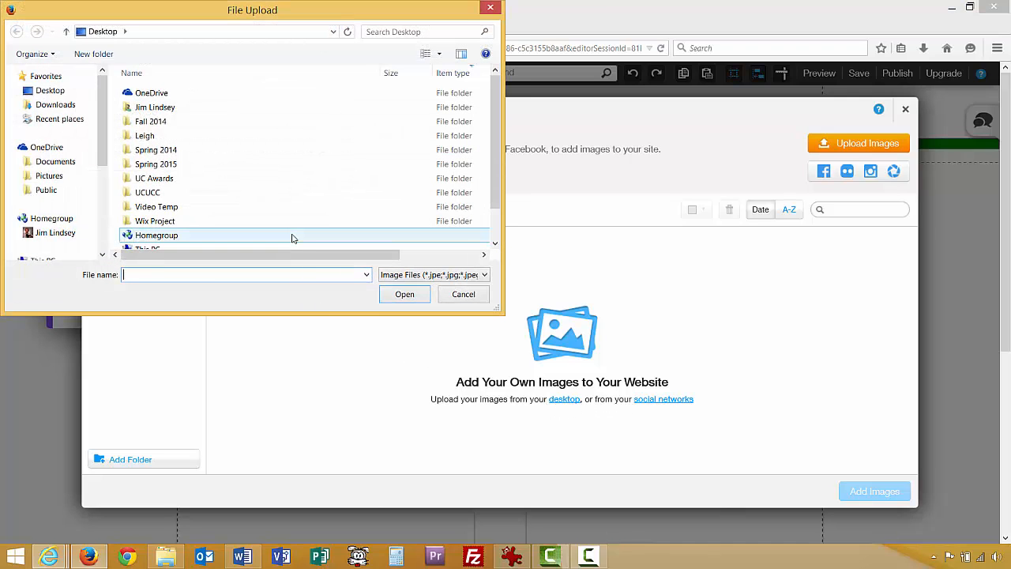
pyautogui.doubleClick(159, 222)
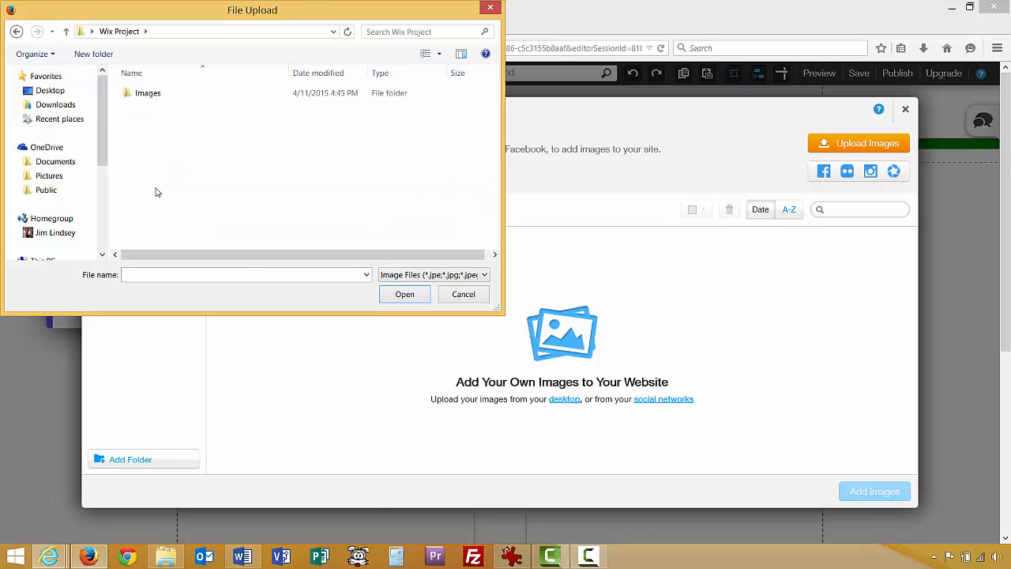
pyautogui.doubleClick(149, 96)
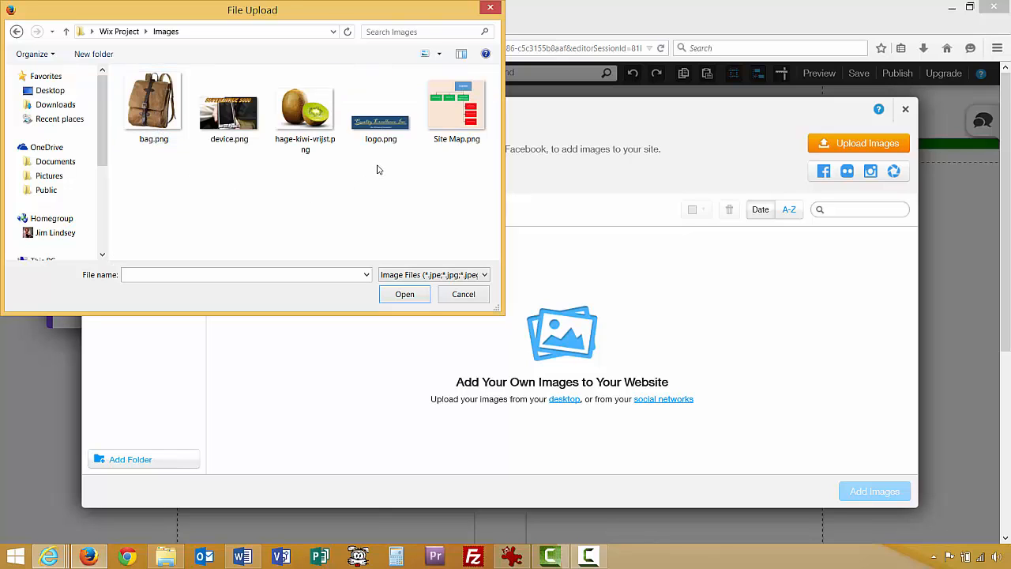
pyautogui.click(380, 126)
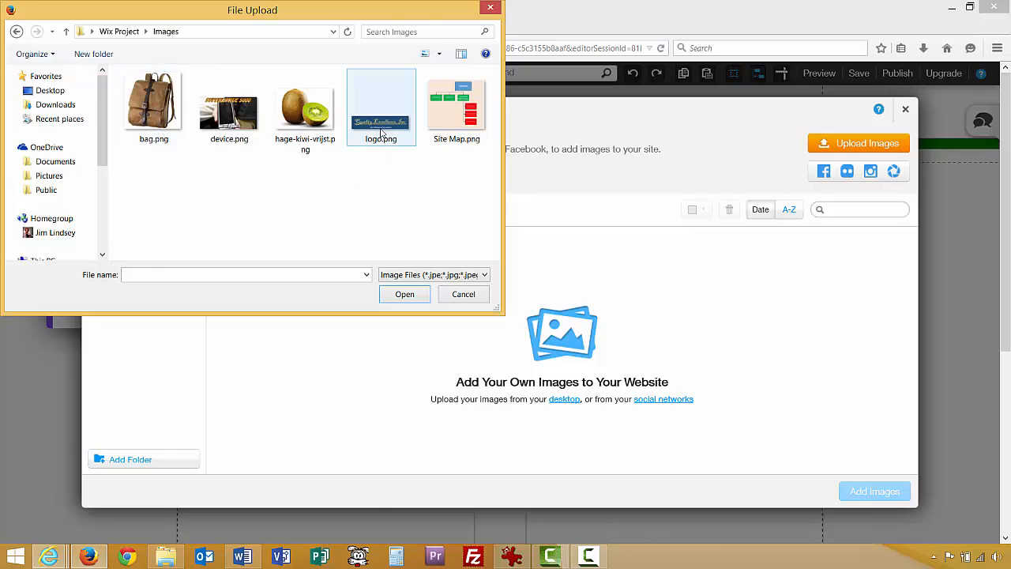
pyautogui.click(400, 293)
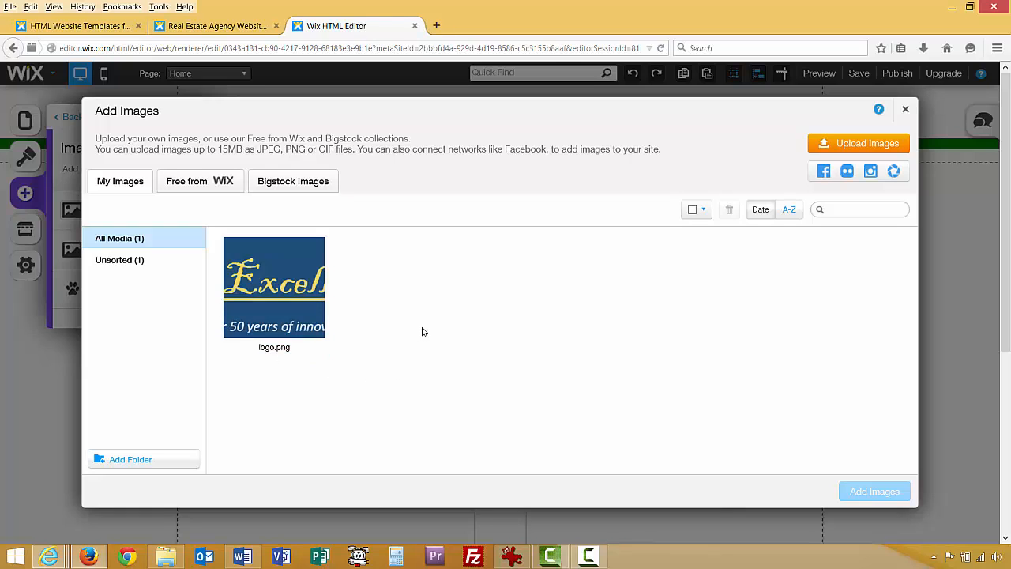
pyautogui.click(288, 315)
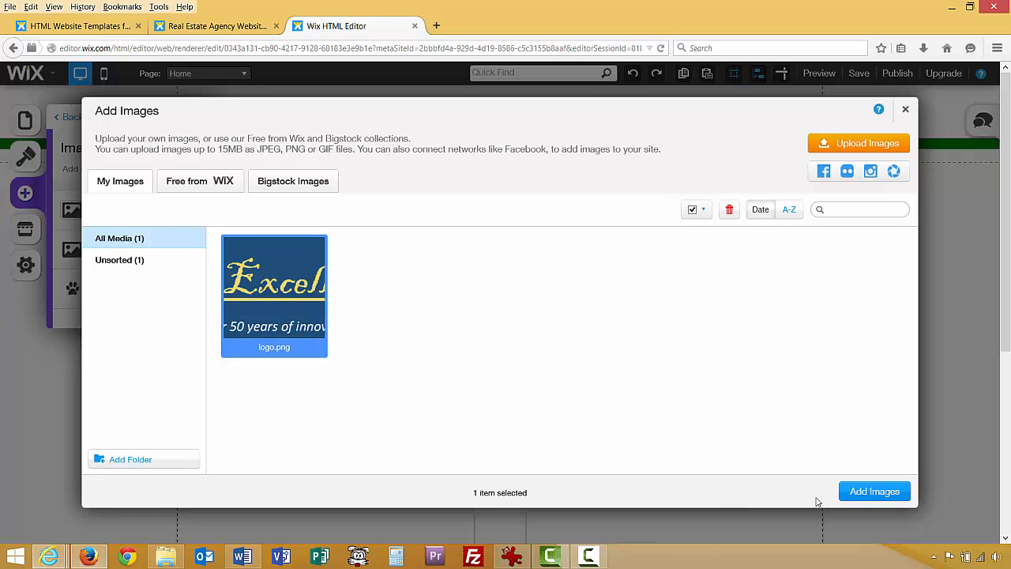
# Insert the logo onto the page and drag it up into the header.
pyautogui.click(858, 495)
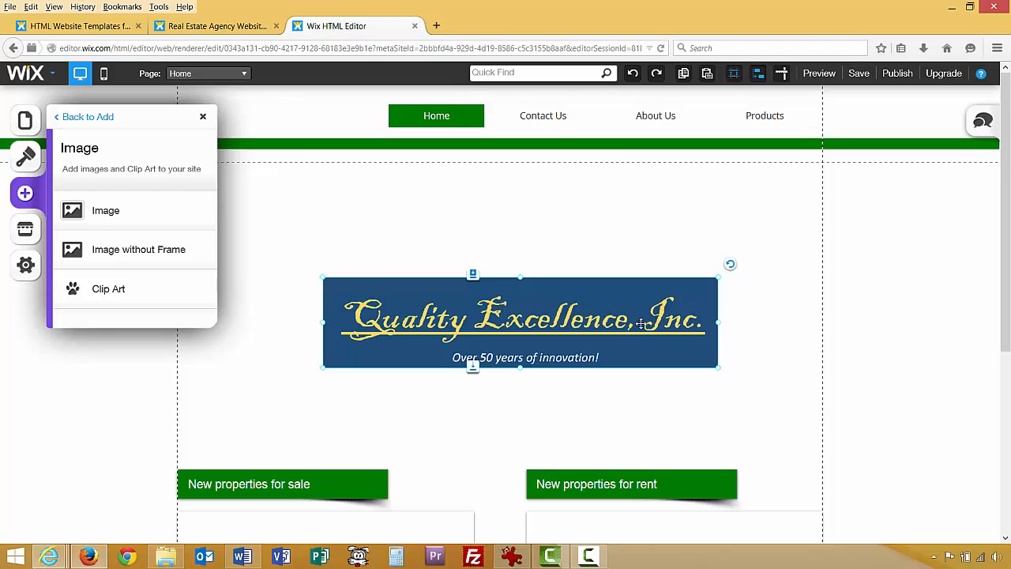
pyautogui.moveTo(556, 285); pyautogui.dragTo(489, 143)
pyautogui.rightClick(490, 142)
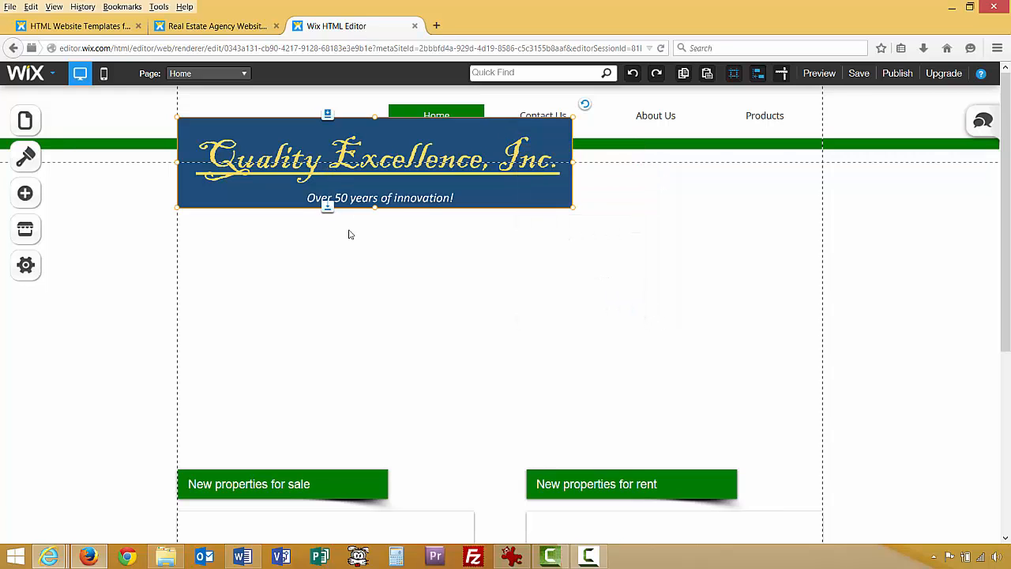
pyautogui.click(363, 267)
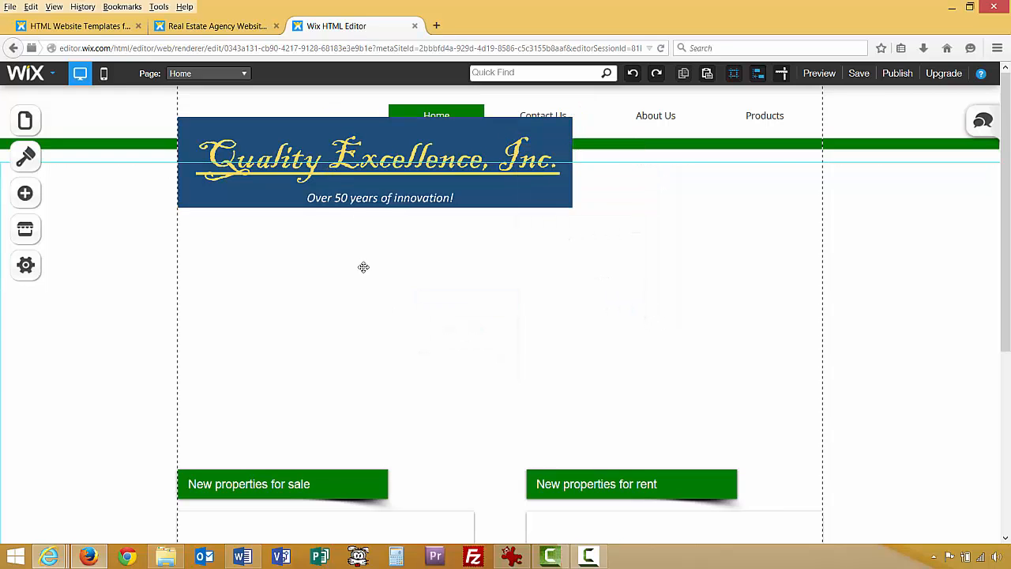
pyautogui.click(363, 134)
pyautogui.moveTo(356, 100); pyautogui.dragTo(372, 99)
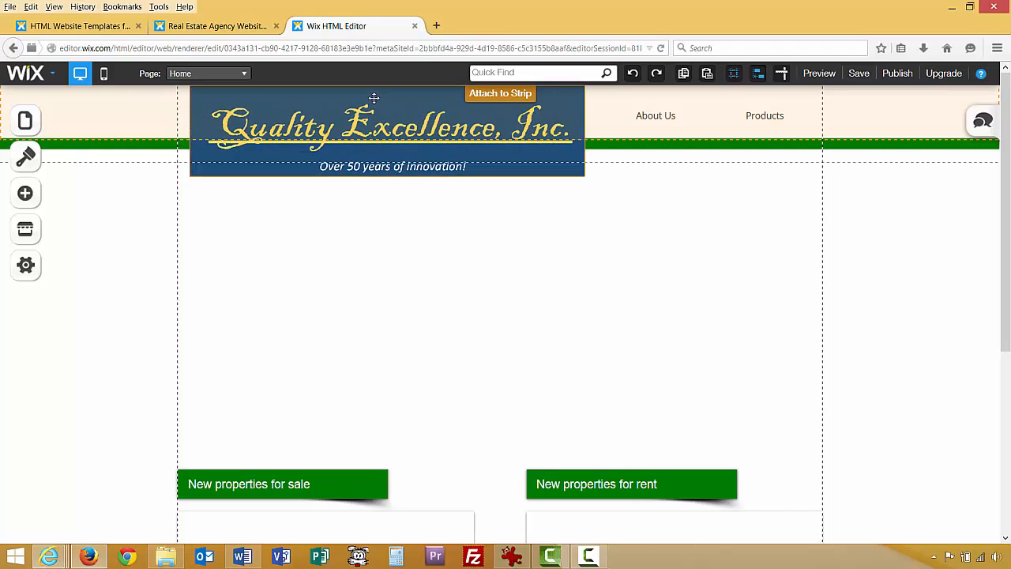
pyautogui.rightClick(399, 101)
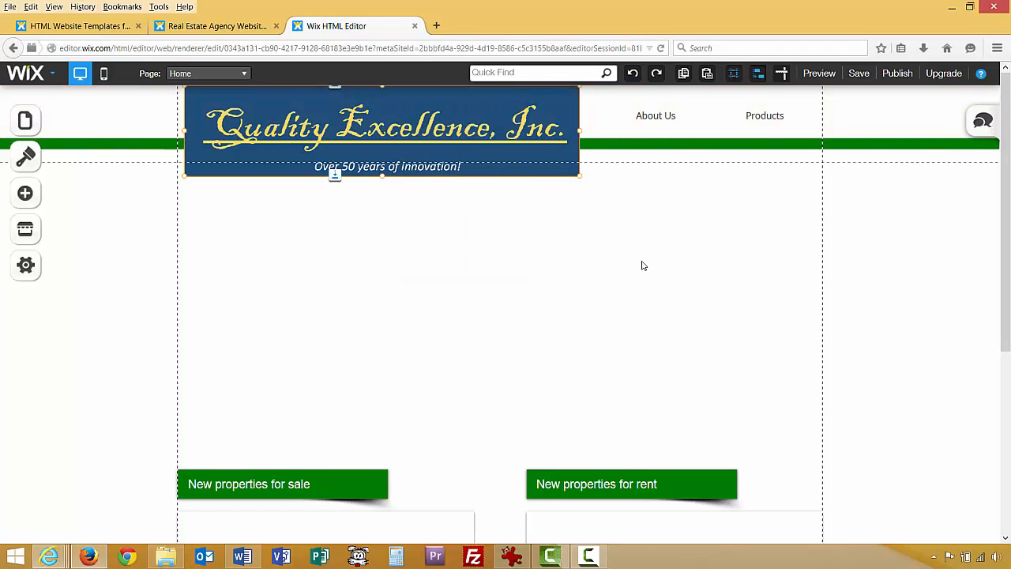
# Undo the misplaced move and shrink the logo to fit left of the Home menu item.
pyautogui.hotkey('ctrl', 'z')
pyautogui.moveTo(527, 195); pyautogui.dragTo(463, 108)
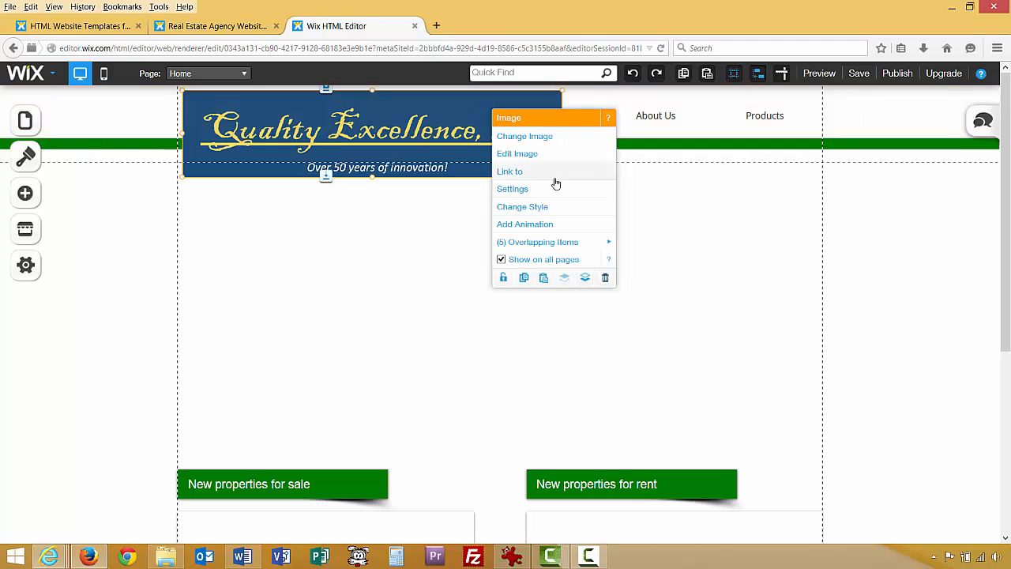
pyautogui.moveTo(563, 176); pyautogui.dragTo(368, 131)
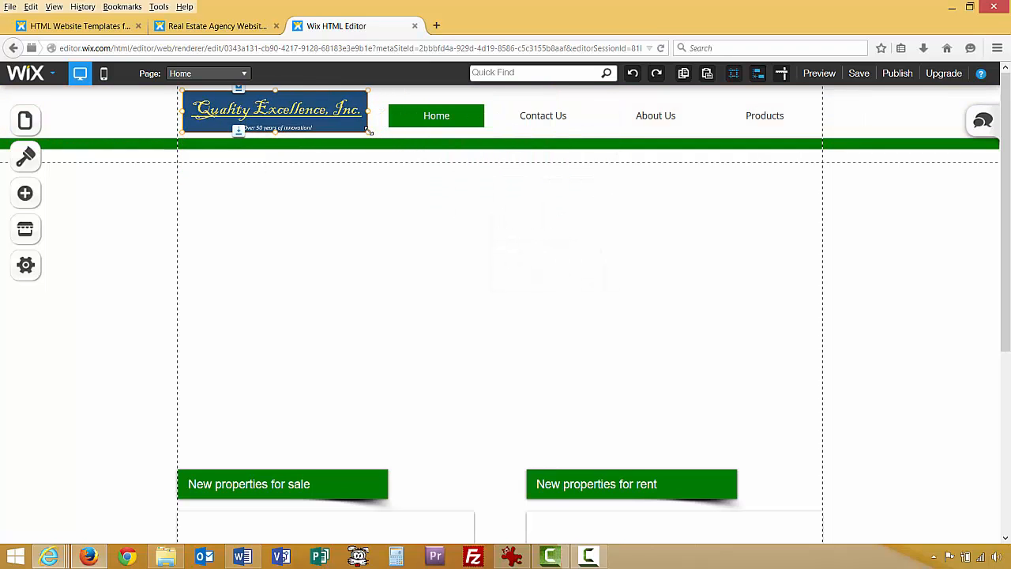
pyautogui.click(395, 228)
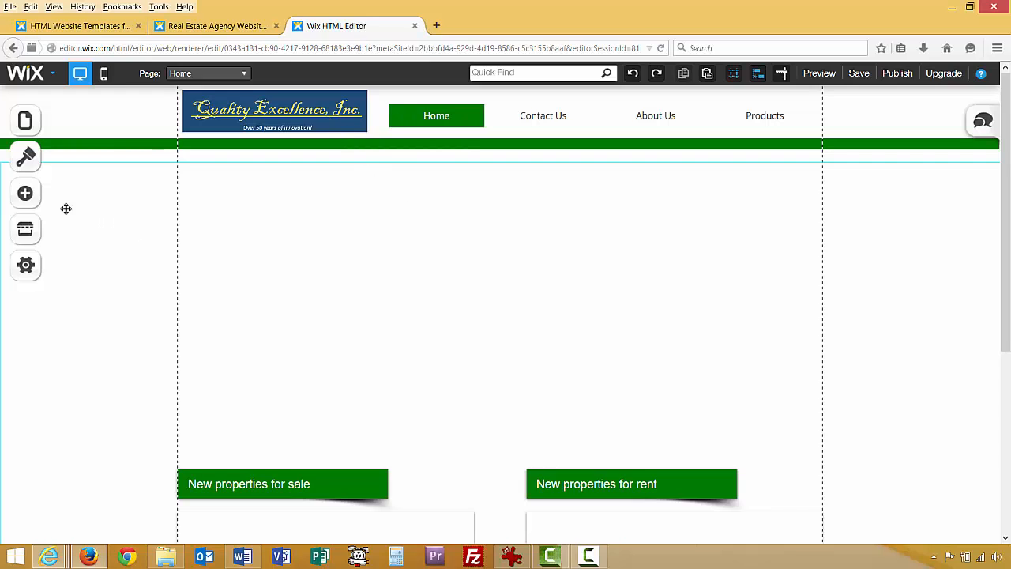
# Start adding a frameless image from Wix's free stock photos.
pyautogui.click(32, 200)
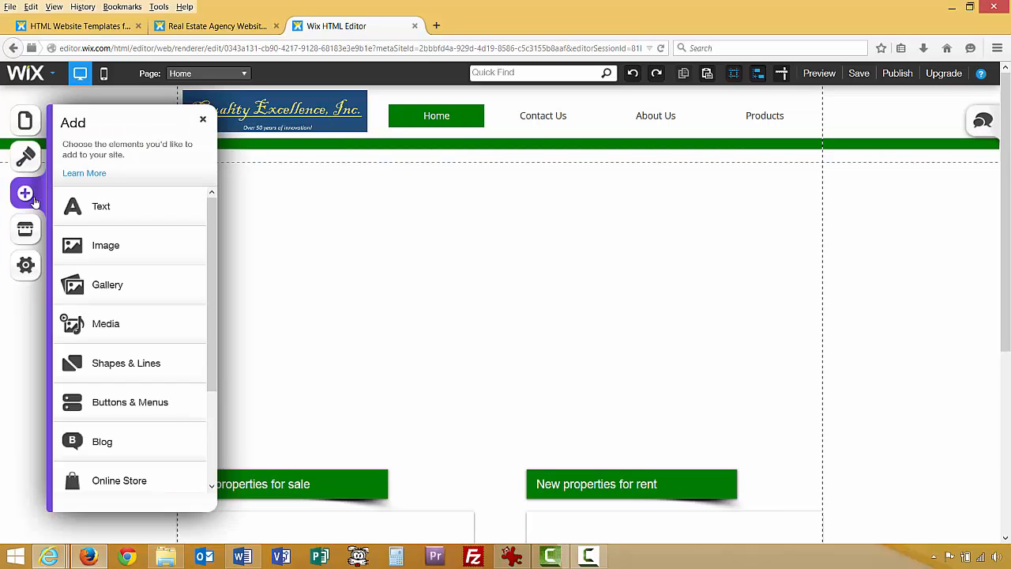
pyautogui.click(76, 249)
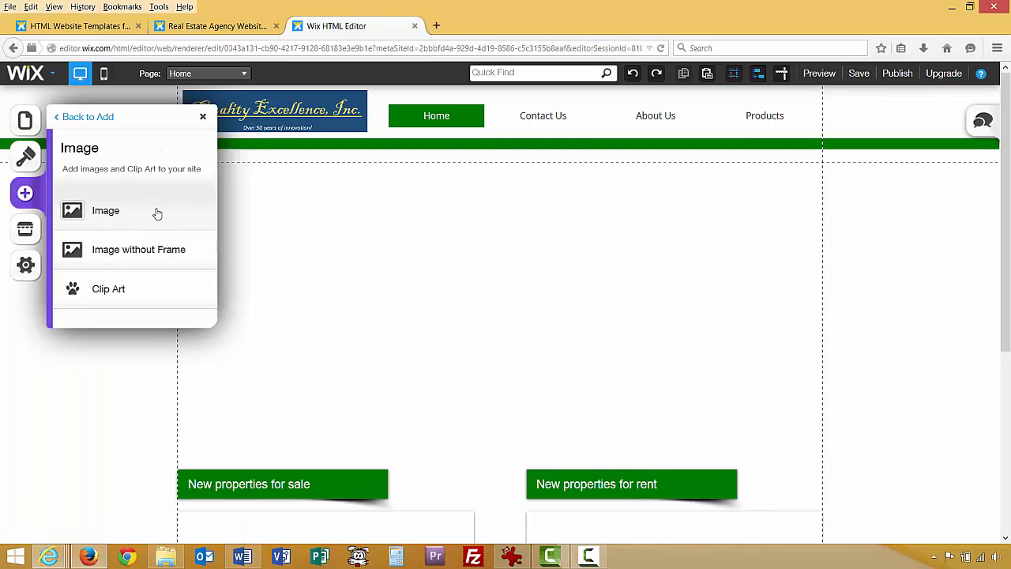
pyautogui.click(155, 251)
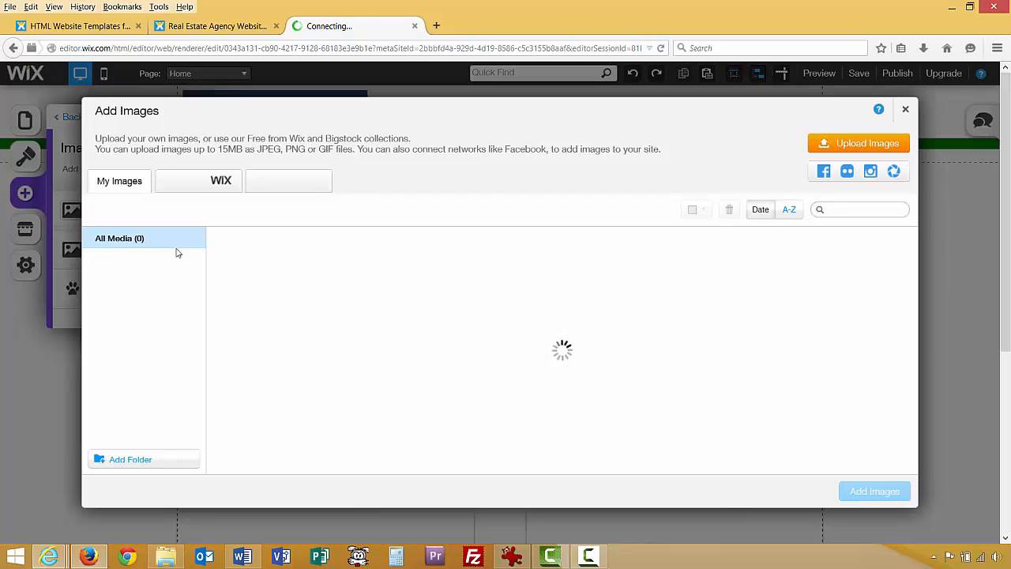
pyautogui.click(215, 183)
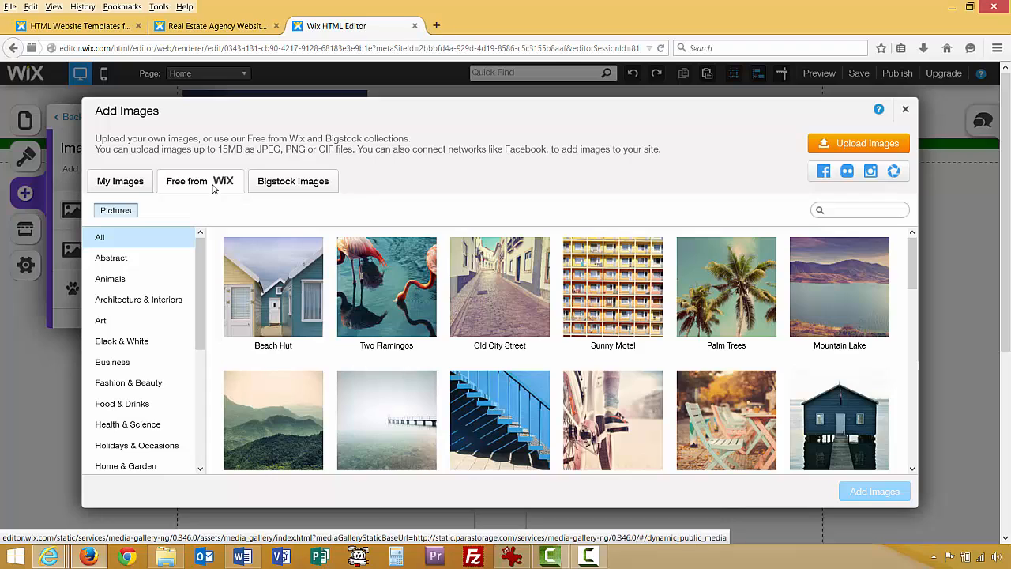
# Browse the stock categories and add the Baby Elephant photo from Nature & Landscapes.
pyautogui.click(140, 260)
pyautogui.click(139, 278)
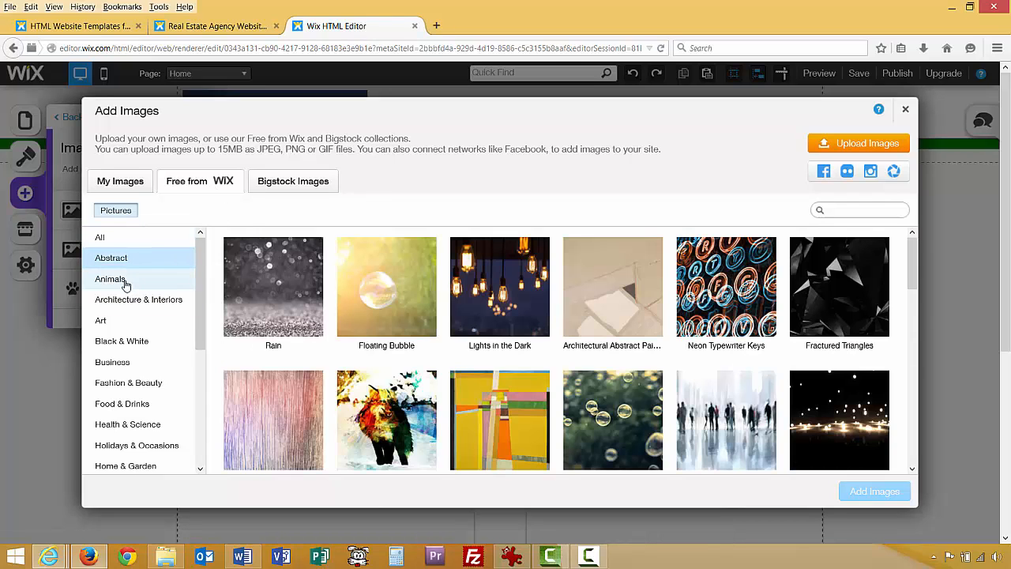
pyautogui.click(143, 300)
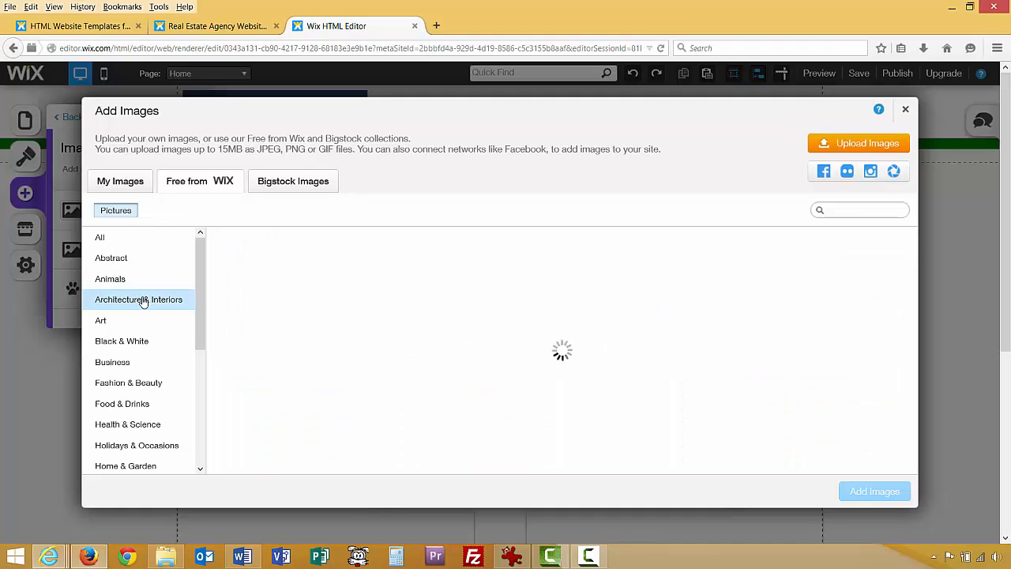
pyautogui.moveTo(196, 284); pyautogui.dragTo(204, 318)
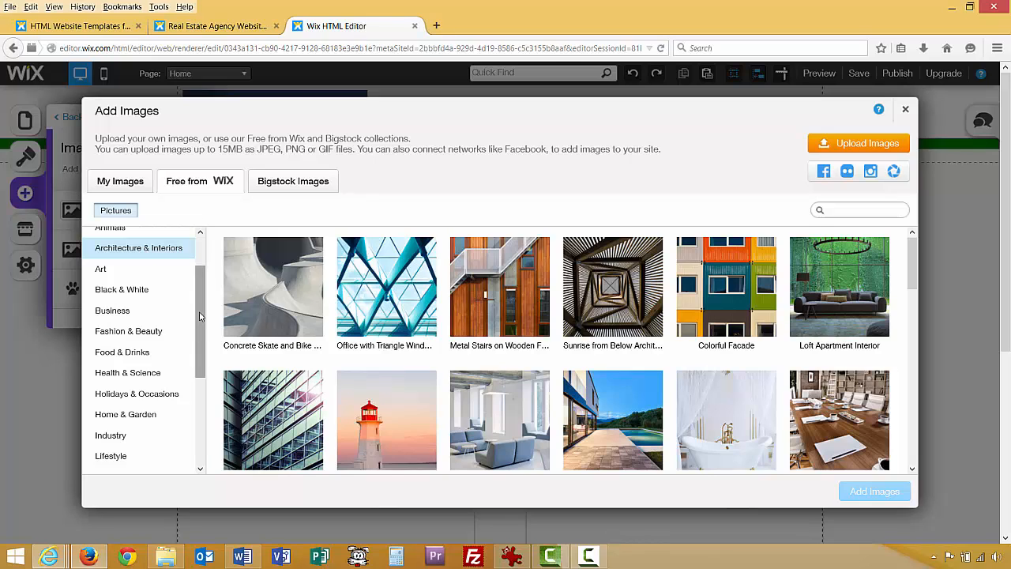
pyautogui.moveTo(199, 330); pyautogui.dragTo(207, 423)
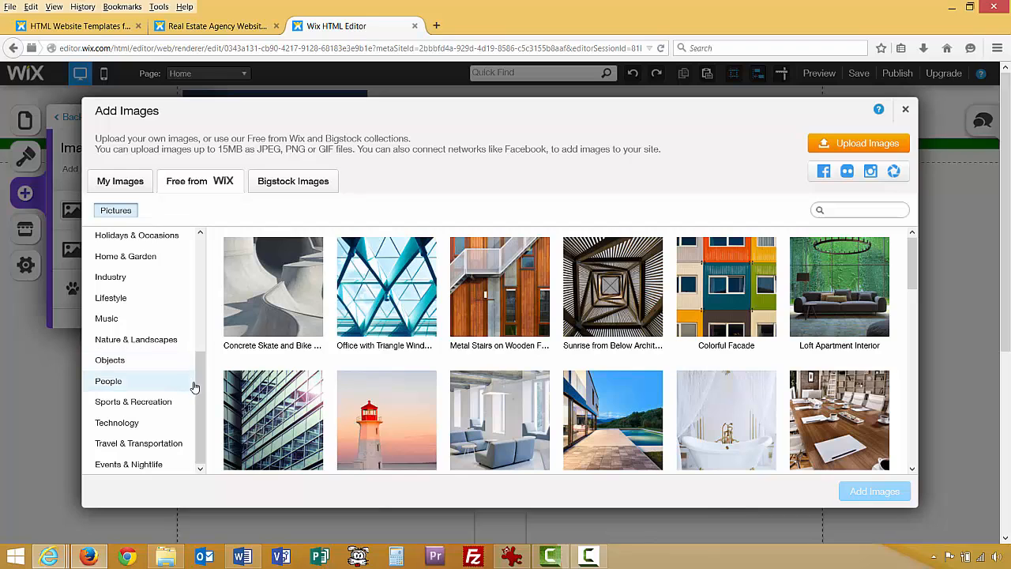
pyautogui.click(142, 344)
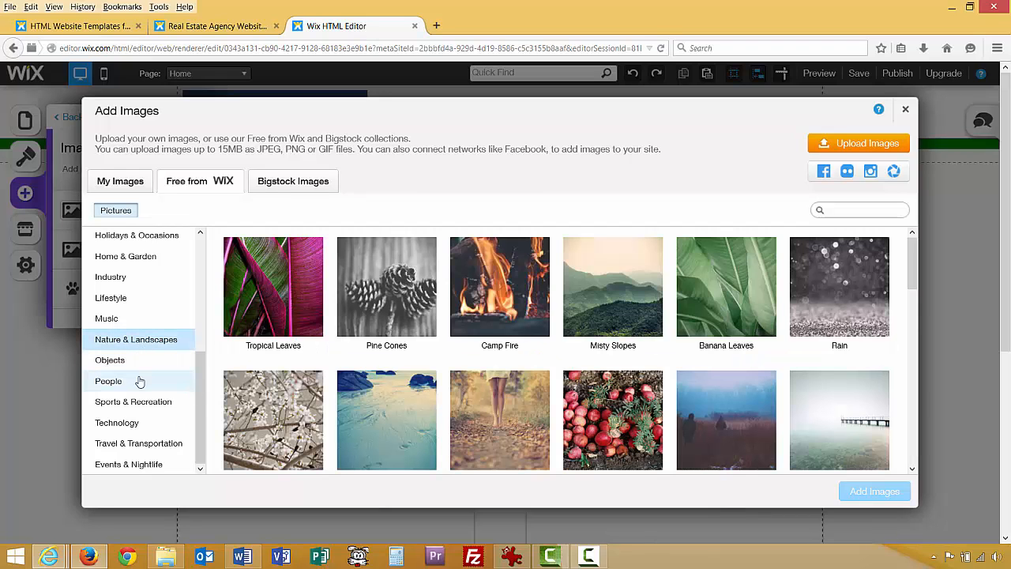
pyautogui.moveTo(912, 268); pyautogui.dragTo(911, 429)
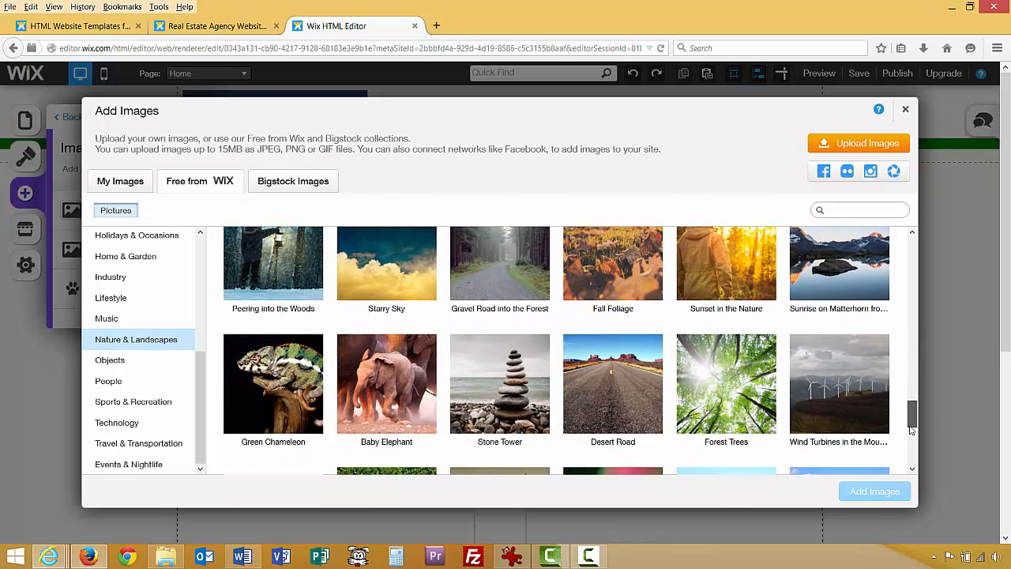
pyautogui.click(392, 387)
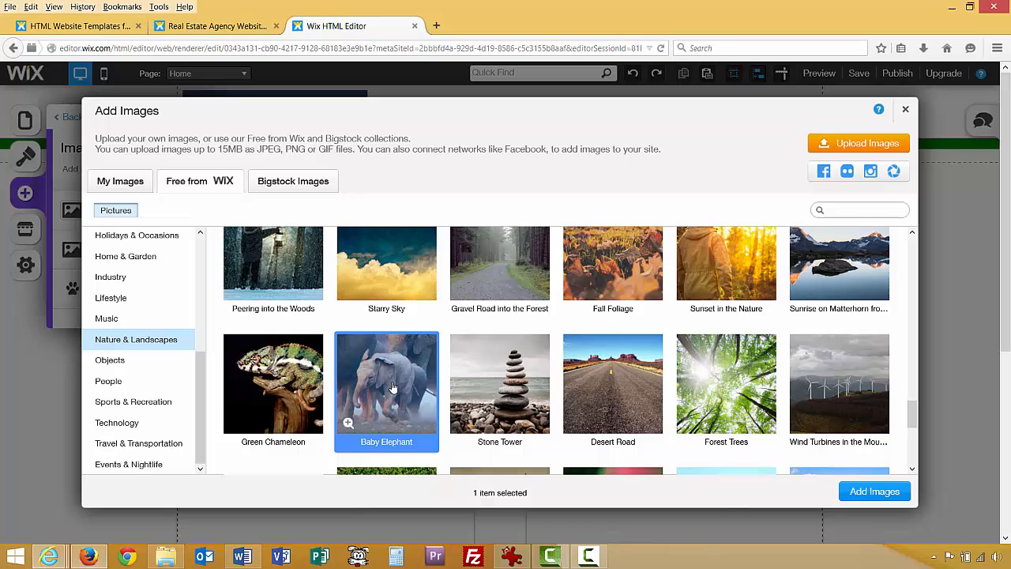
pyautogui.click(851, 490)
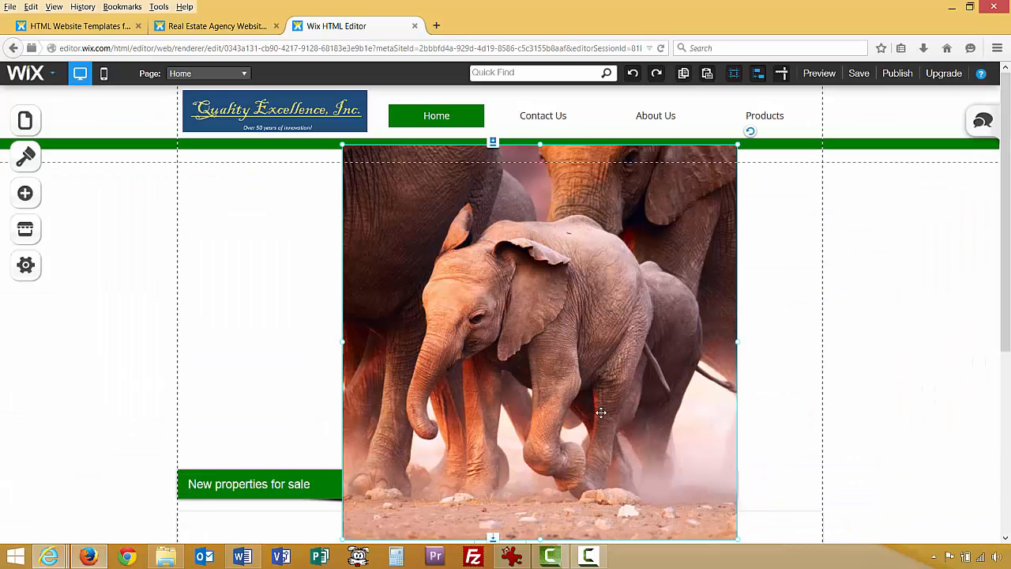
# Move and shrink the elephant photo, then undo to bring back the skyscraper photo.
pyautogui.moveTo(548, 349); pyautogui.dragTo(502, 407)
pyautogui.moveTo(293, 200); pyautogui.dragTo(451, 357)
pyautogui.moveTo(489, 392); pyautogui.dragTo(222, 206)
pyautogui.click(461, 251)
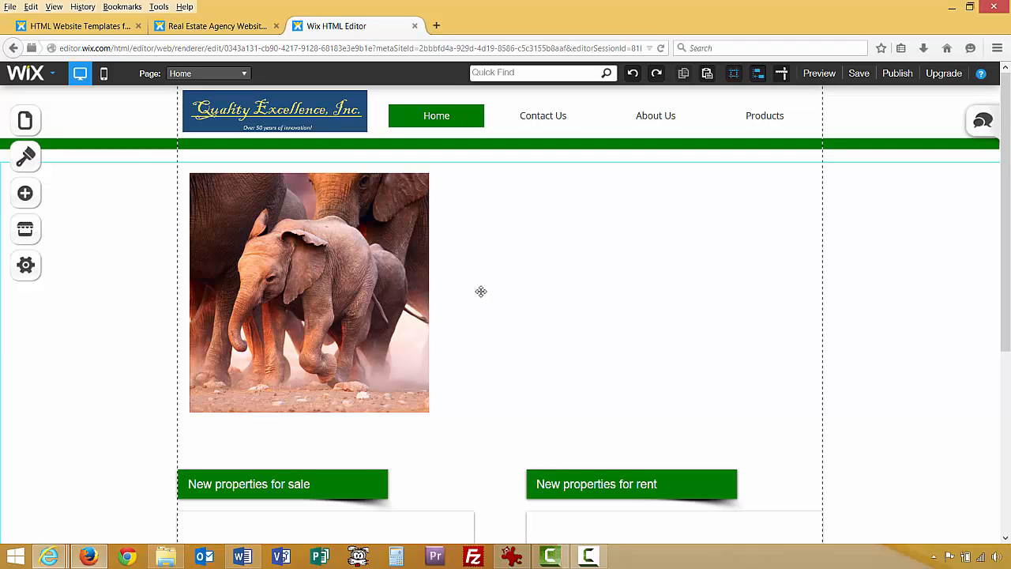
pyautogui.scroll(-1, 516, 298)
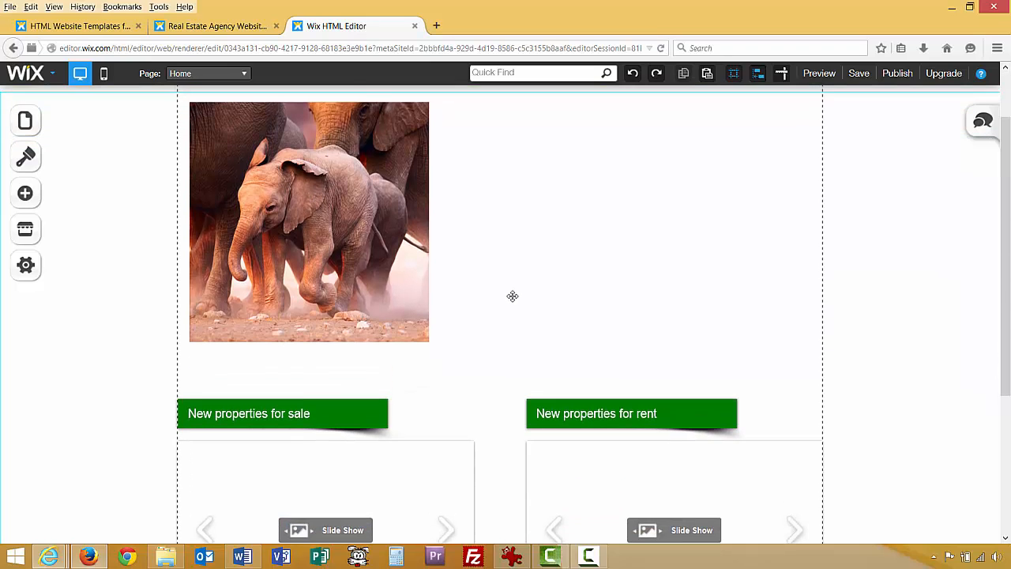
pyautogui.scroll(1, 515, 297)
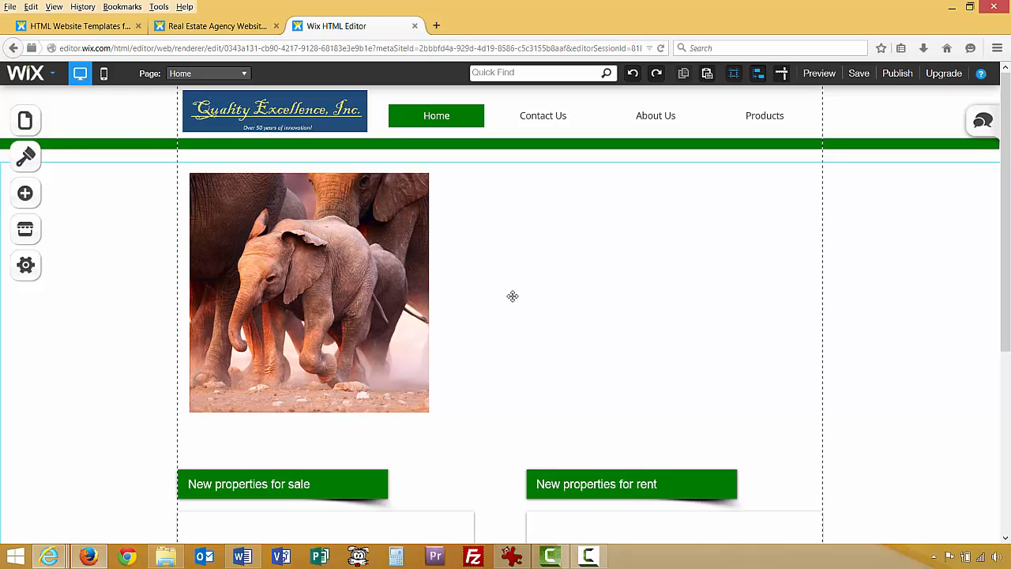
pyautogui.hotkey('ctrl', 'z')
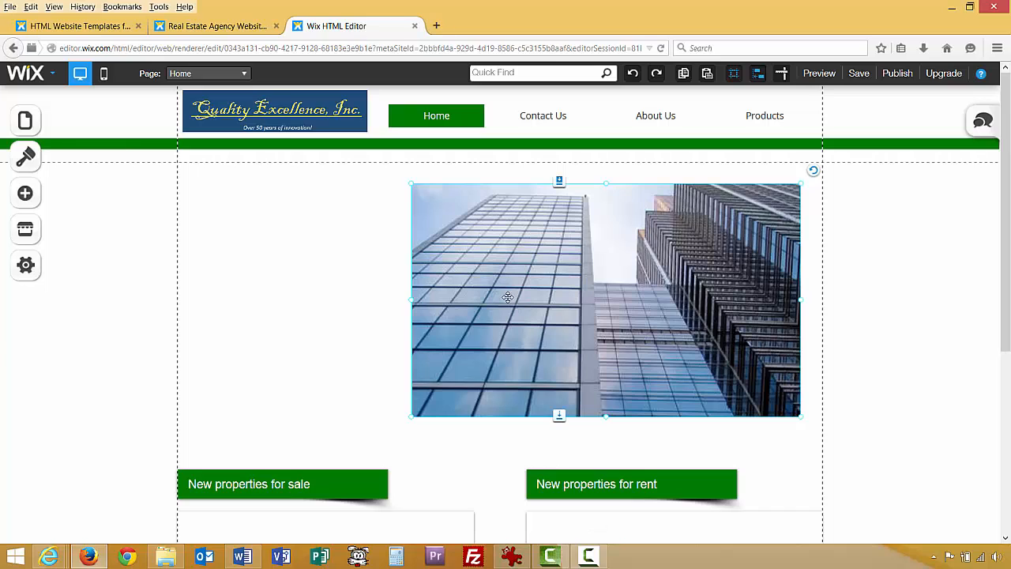
# Nudge the skyscraper photo up and to the right with the arrow keys, then deselect it.
pyautogui.rightClick(368, 338)
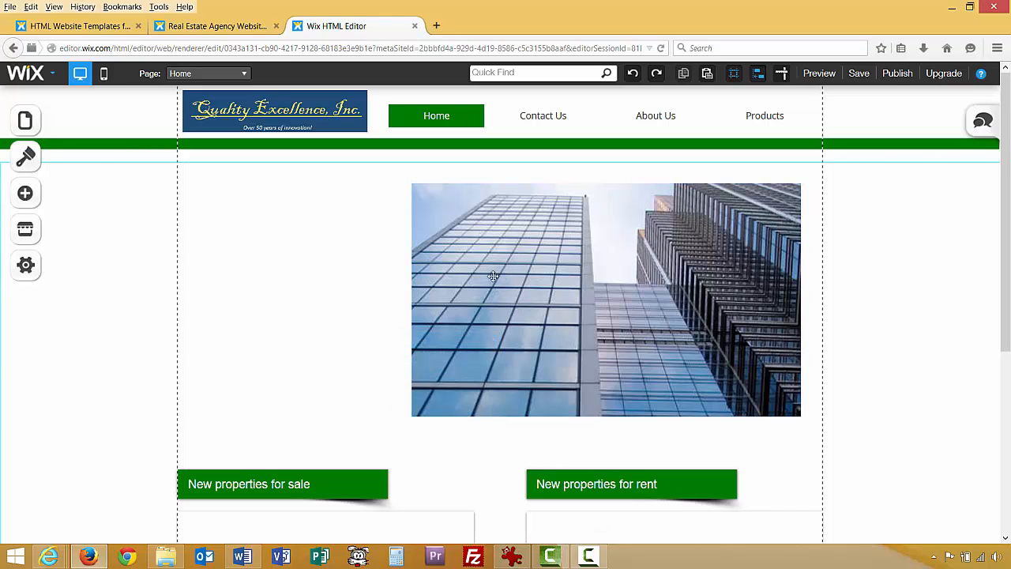
pyautogui.rightClick(548, 270)
pyautogui.press('Right')
pyautogui.press('Right')
pyautogui.press('Right')
pyautogui.press('Right')
pyautogui.press('Right')
pyautogui.press('Right')
pyautogui.press('Right')
pyautogui.press('Right')
pyautogui.press('Right')
pyautogui.press('Right')
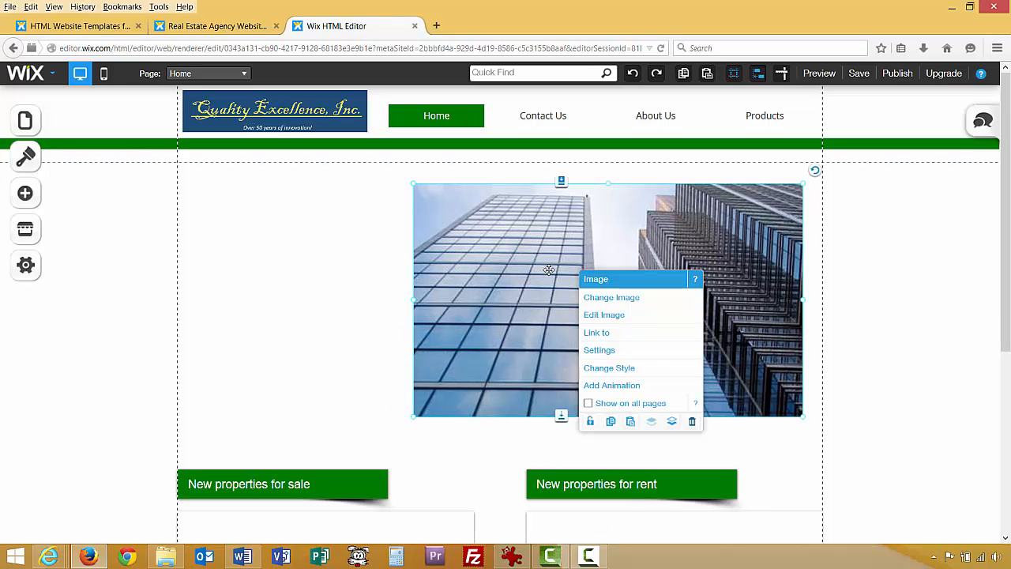
pyautogui.press('Right')
pyautogui.press('Right')
pyautogui.press('Right')
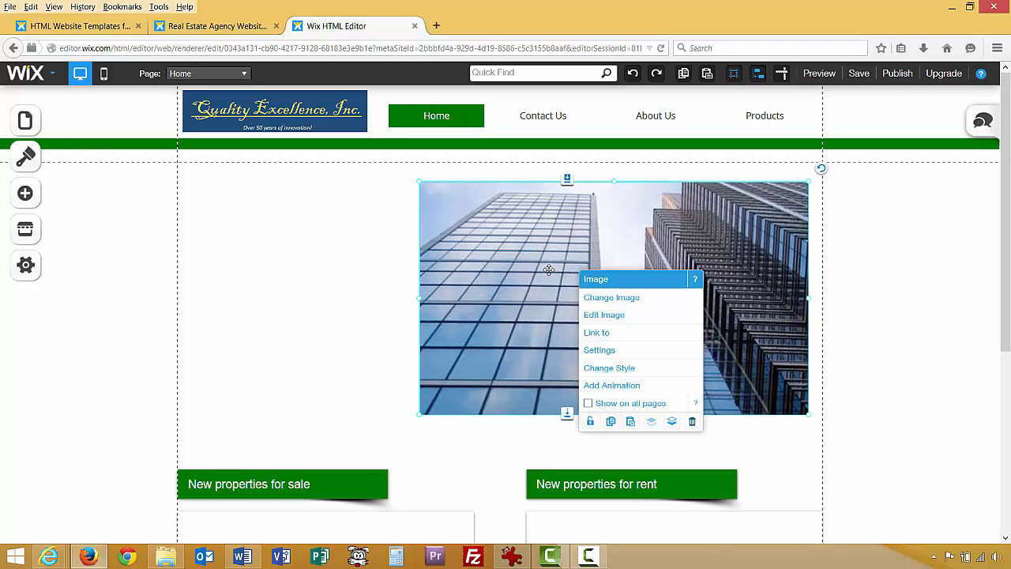
pyautogui.press('Up')
pyautogui.press('Up')
pyautogui.press('Up')
pyautogui.press('Up')
pyautogui.press('Up')
pyautogui.press('Up')
pyautogui.press('Up')
pyautogui.press('Up')
pyautogui.press('Up')
pyautogui.press('Up')
pyautogui.press('Up')
pyautogui.press('Up')
pyautogui.press('Up')
pyautogui.press('Up')
pyautogui.press('Up')
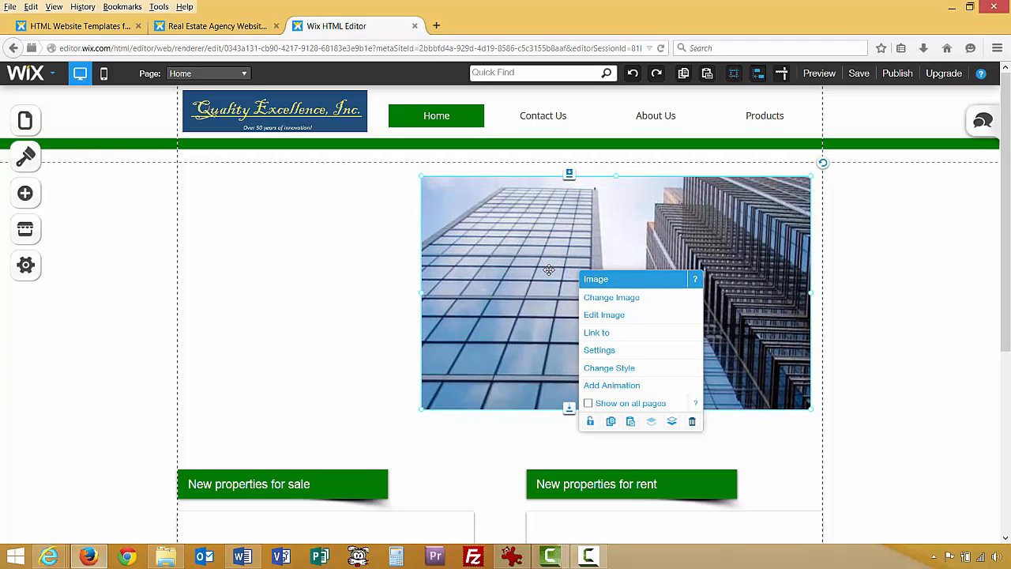
pyautogui.press('Right')
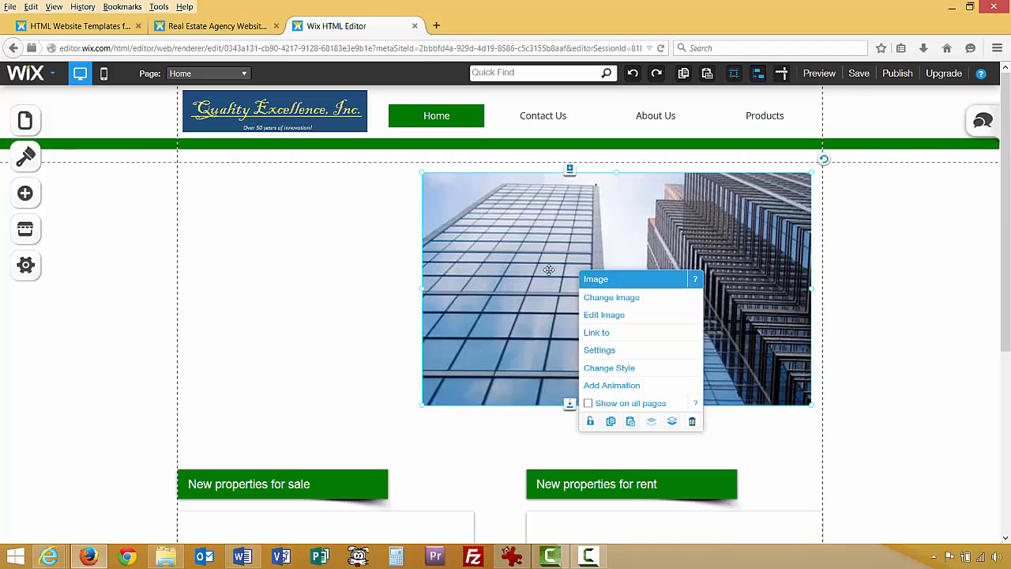
pyautogui.click(537, 303)
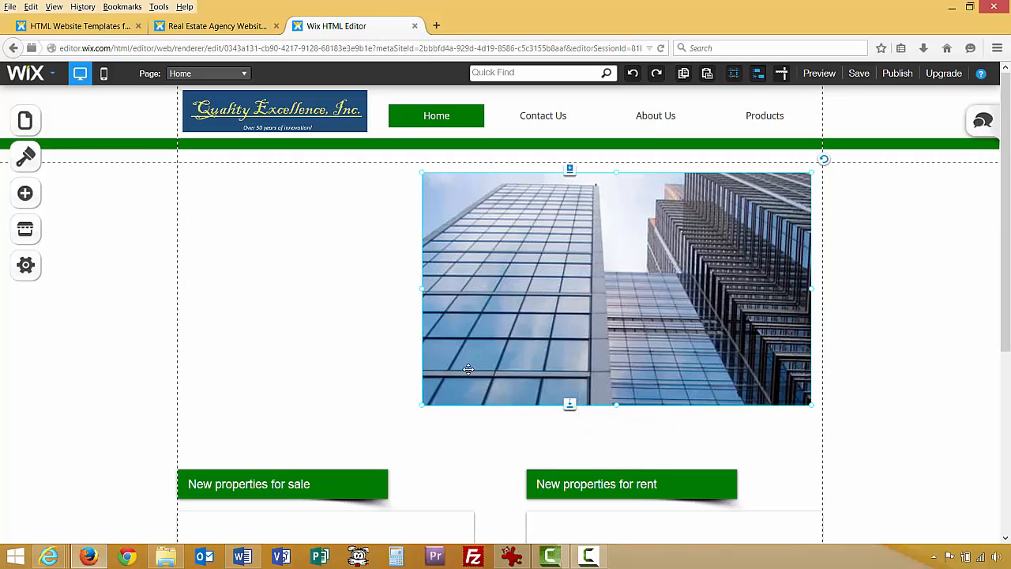
pyautogui.click(323, 335)
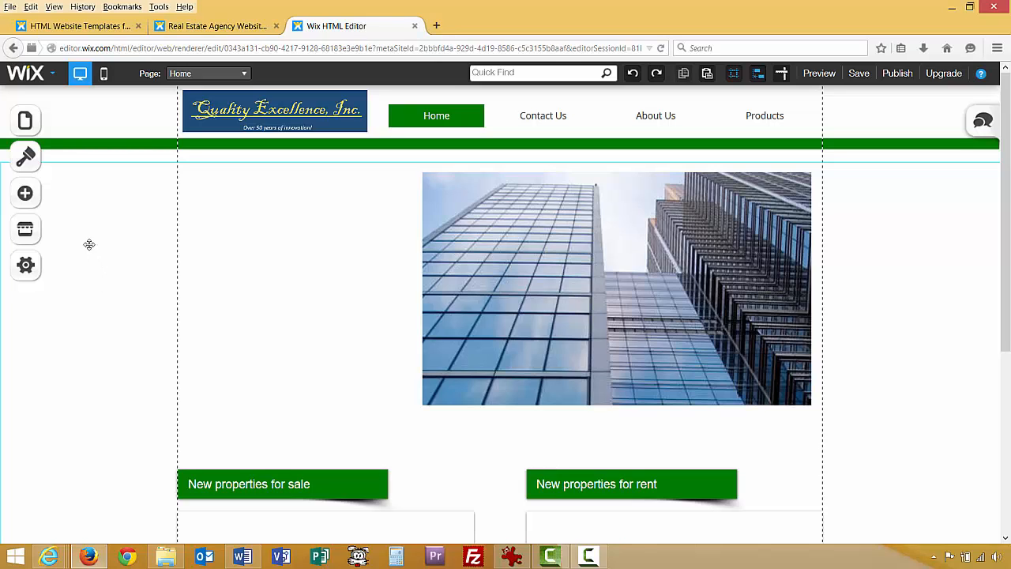
# Preview the Boys, I See Red, Bumble Bee, Blue Sneakers and Chefs Like Orange palettes.
pyautogui.click(27, 158)
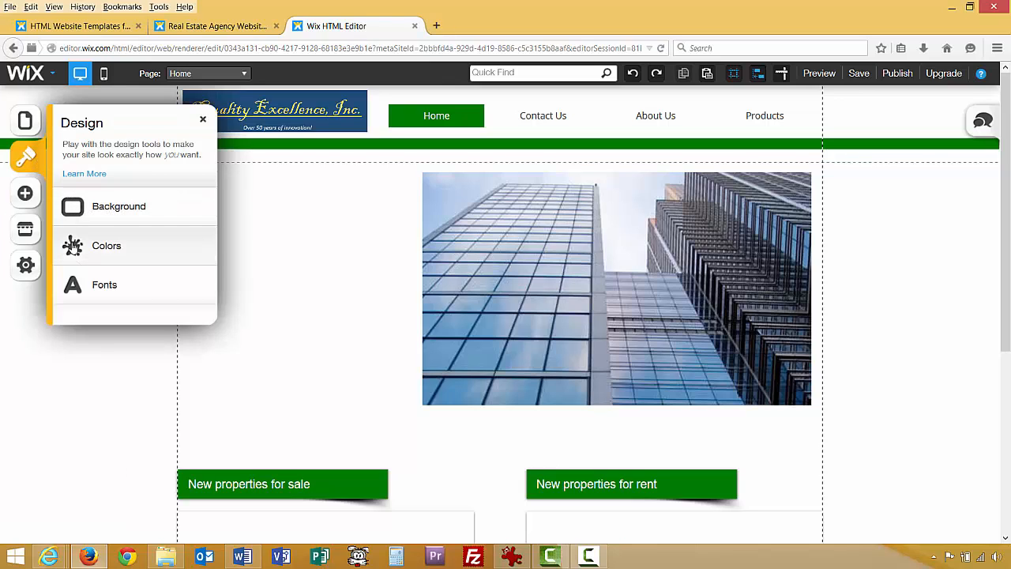
pyautogui.click(73, 247)
pyautogui.click(149, 302)
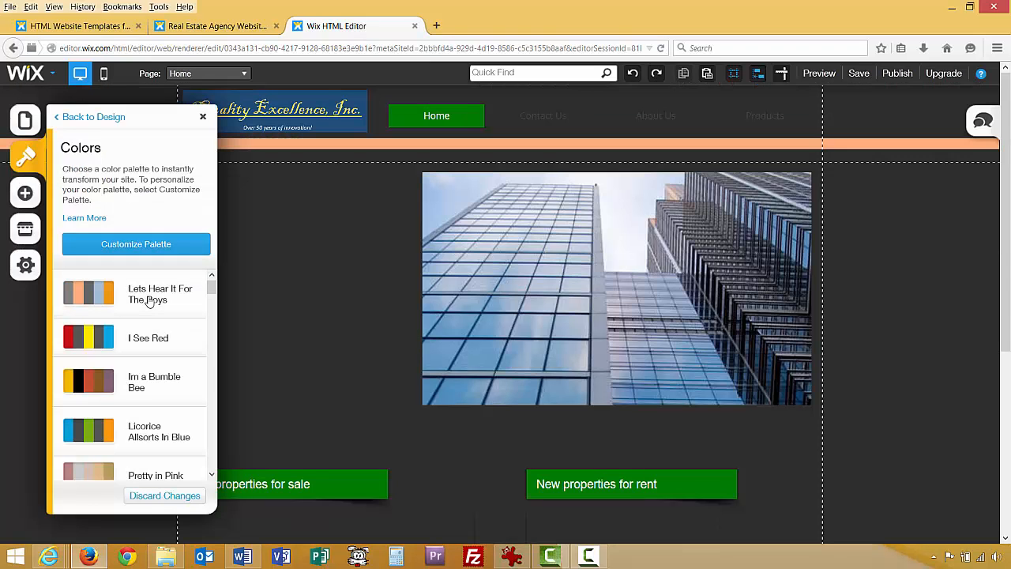
pyautogui.click(148, 338)
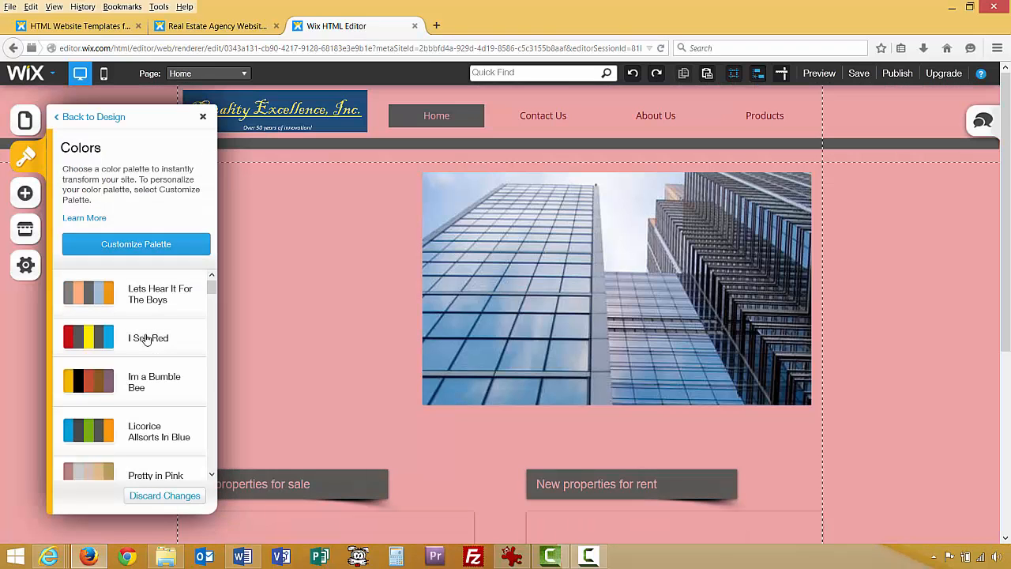
pyautogui.click(146, 391)
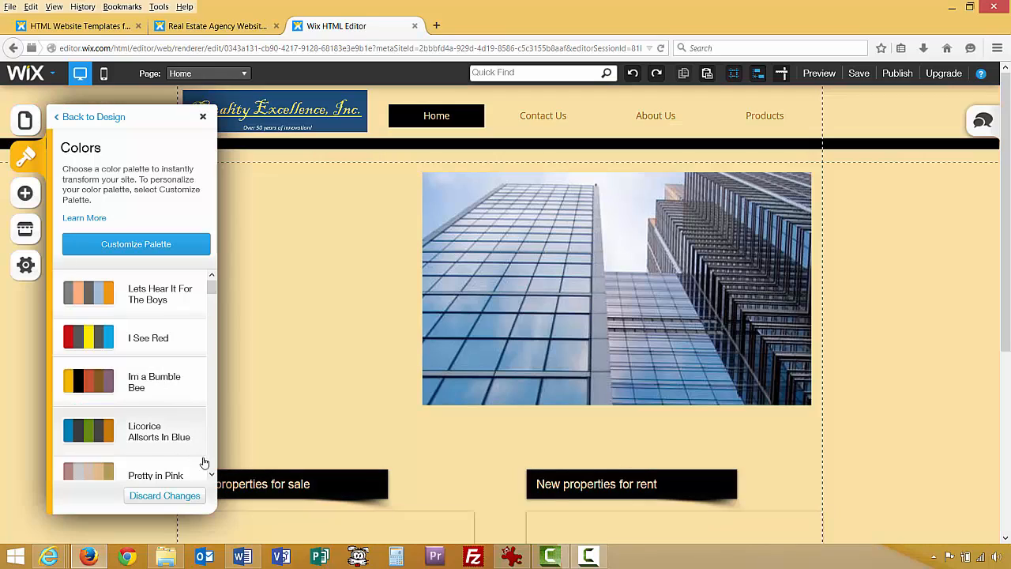
pyautogui.click(213, 474)
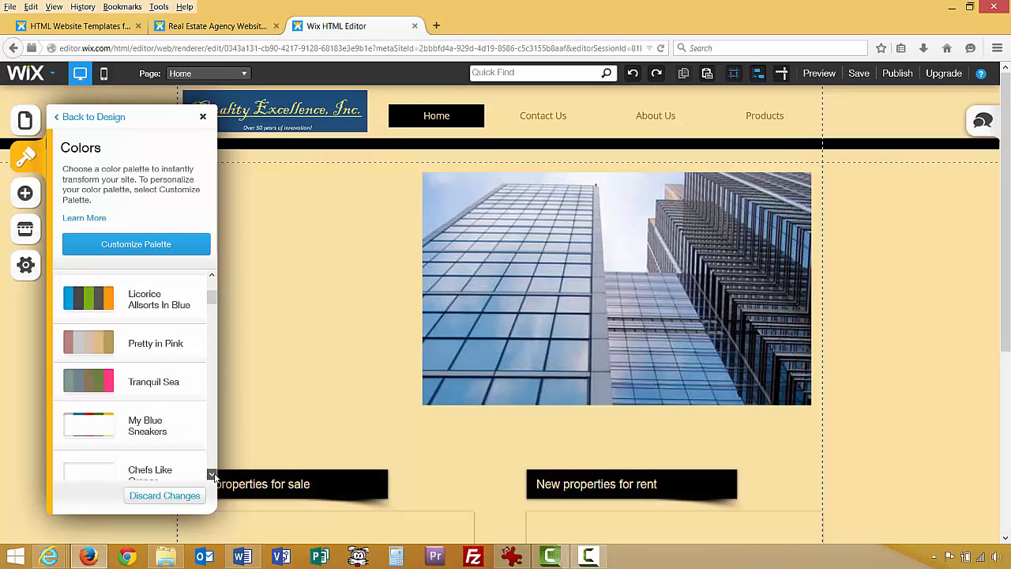
pyautogui.click(165, 343)
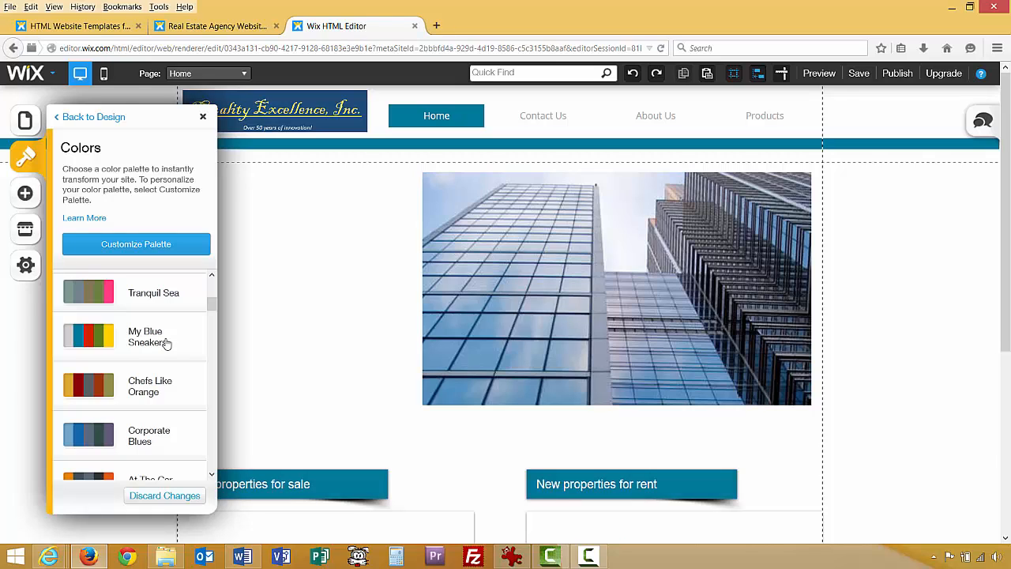
pyautogui.click(160, 393)
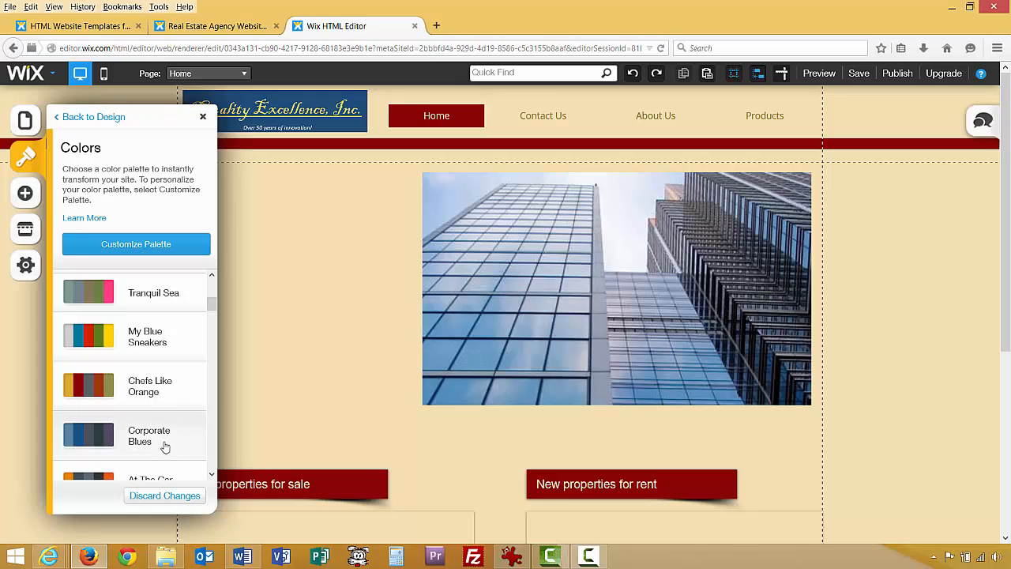
# Try further palettes and settle on the Mustard Seed colour palette.
pyautogui.scroll(-3, 211, 476)
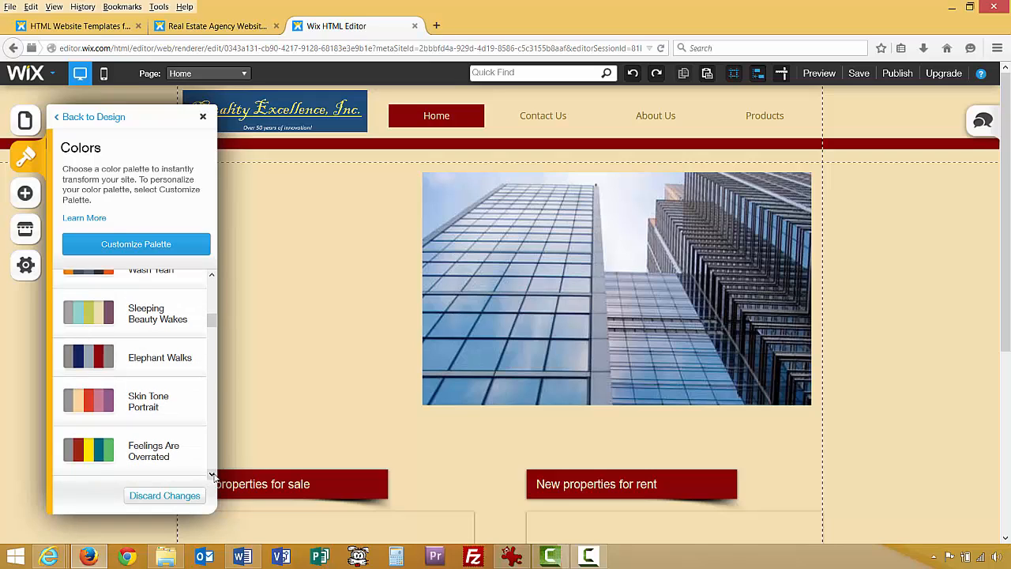
pyautogui.click(178, 456)
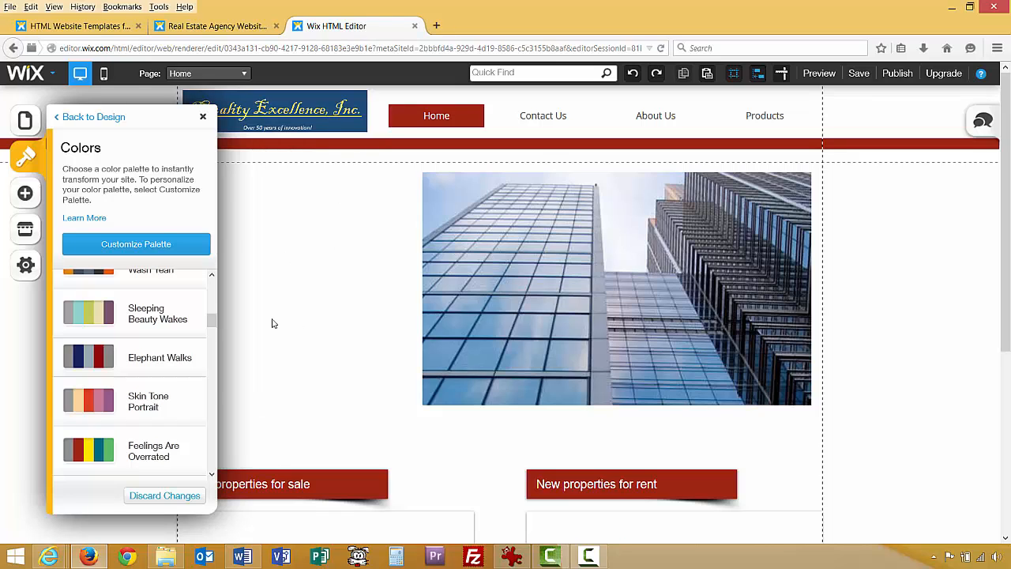
pyautogui.scroll(-3, 211, 474)
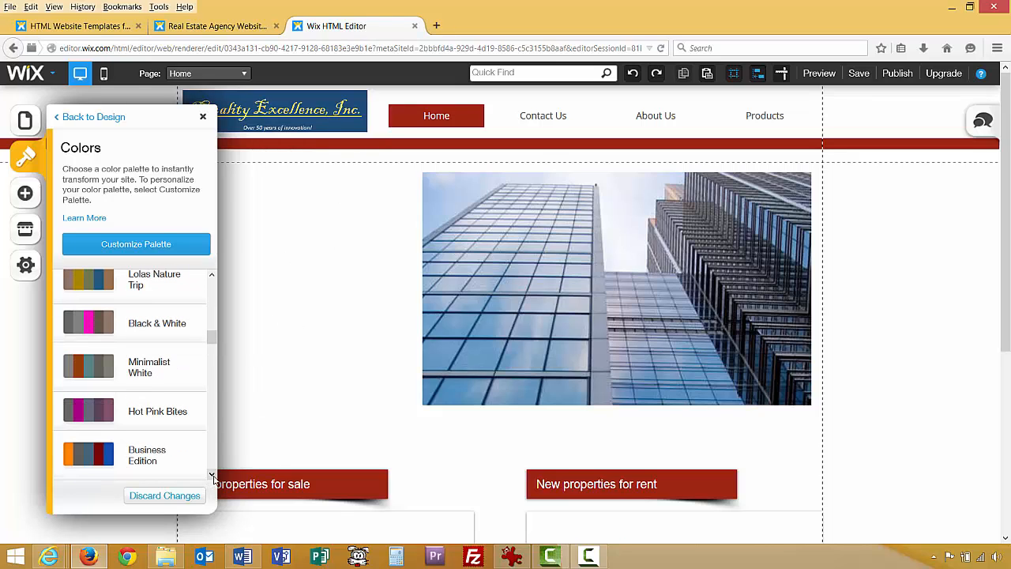
pyautogui.click(174, 451)
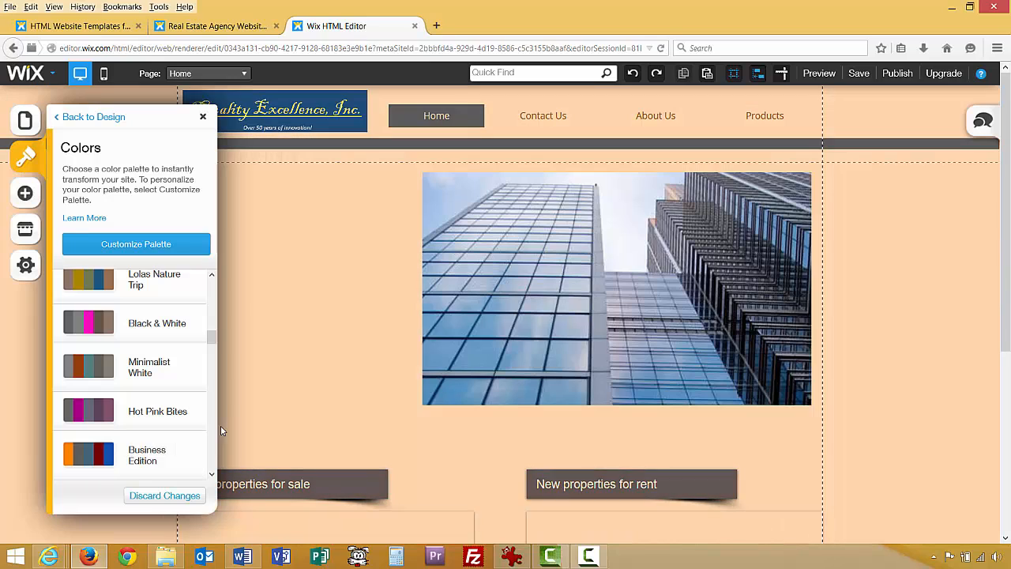
pyautogui.click(167, 372)
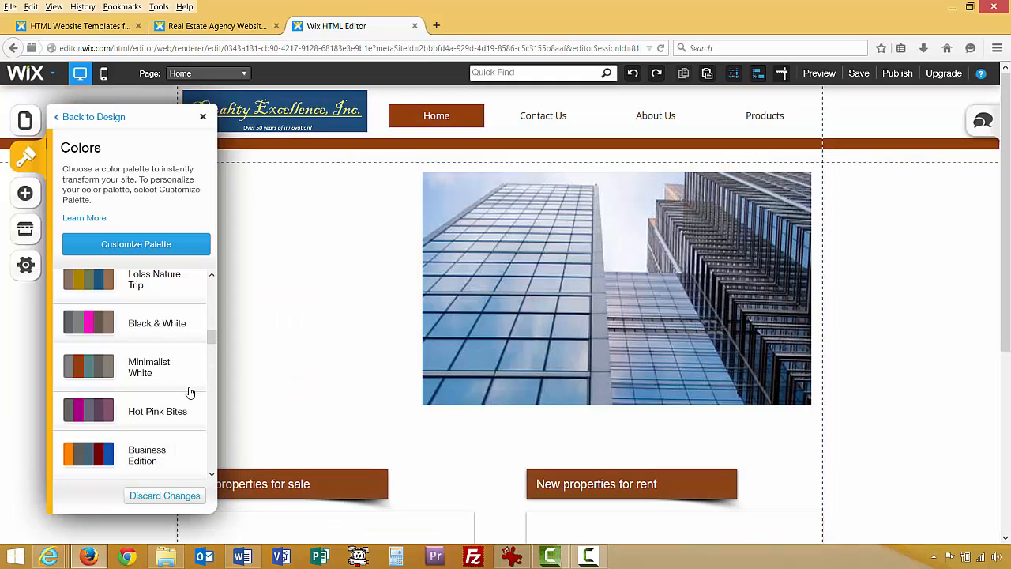
pyautogui.click(212, 473)
pyautogui.click(212, 475)
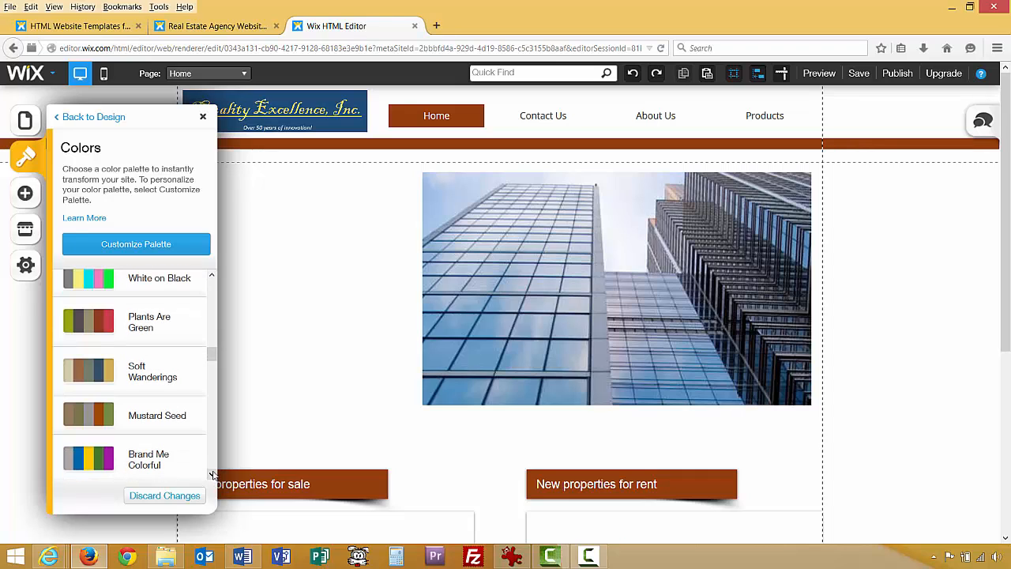
pyautogui.click(172, 379)
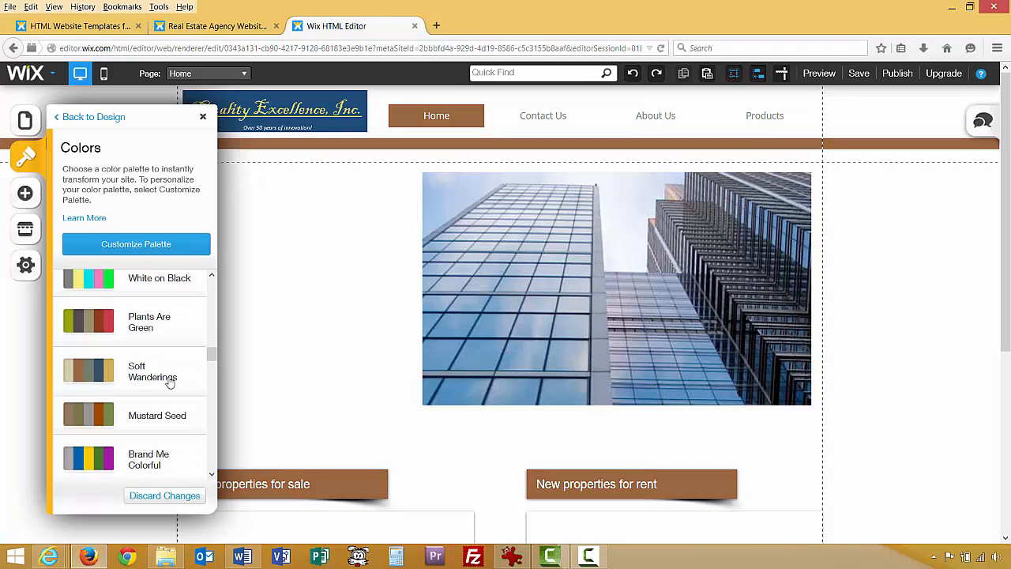
pyautogui.click(167, 424)
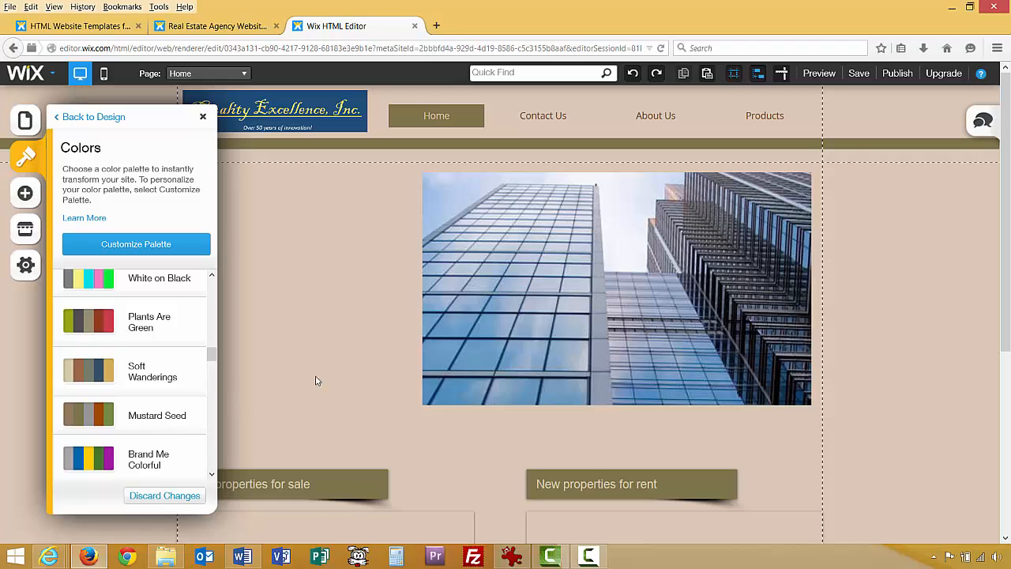
# Close the Colors panel and scroll through the Mustard Seed home page.
pyautogui.click(204, 117)
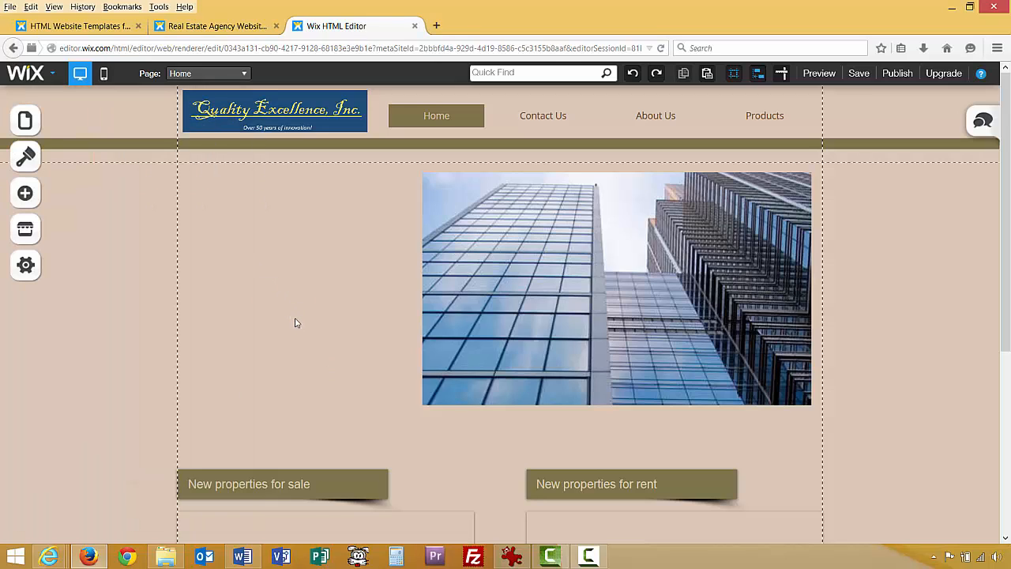
pyautogui.scroll(-2, 289, 362)
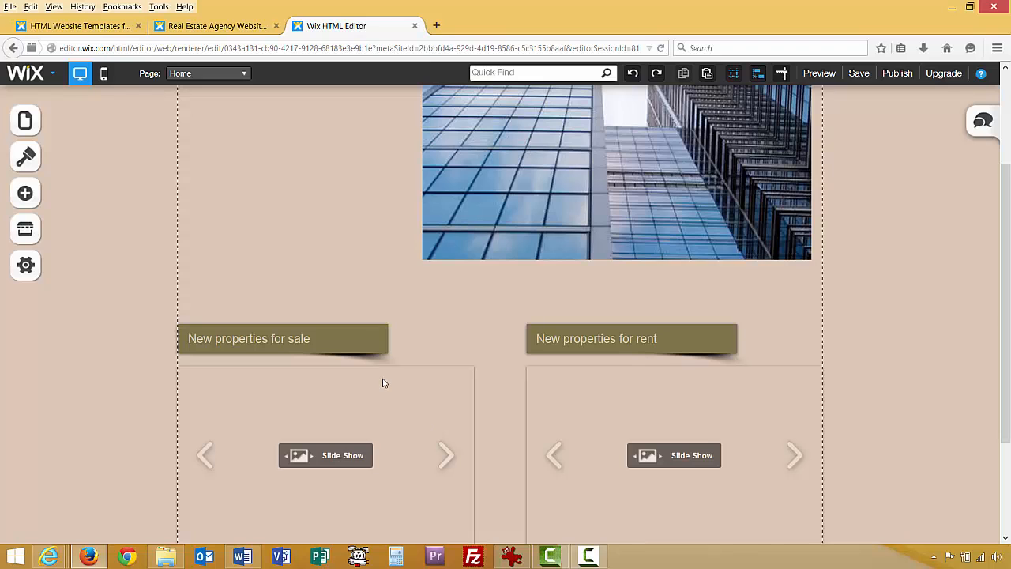
pyautogui.scroll(2, 382, 379)
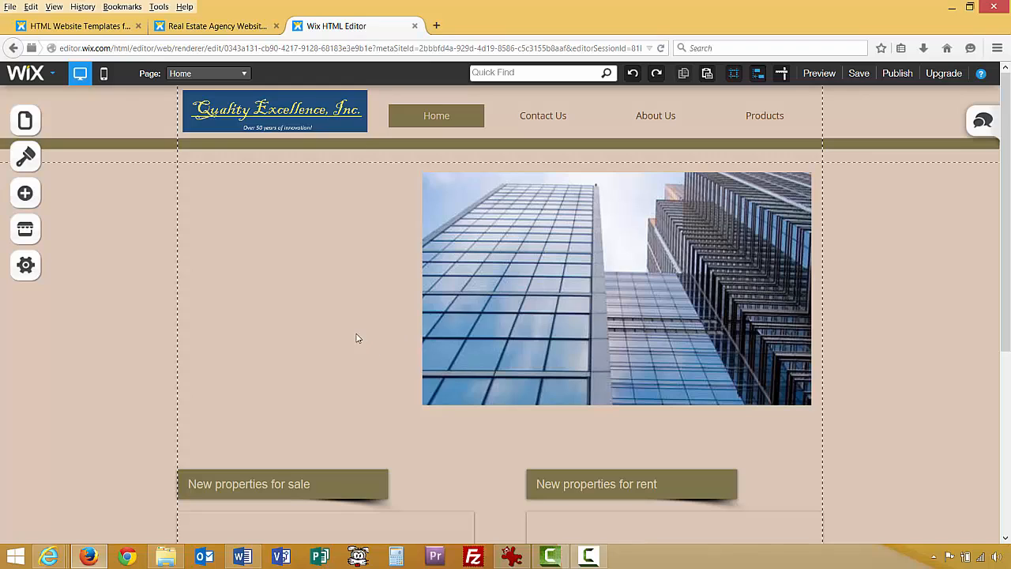
pyautogui.scroll(-2, 356, 338)
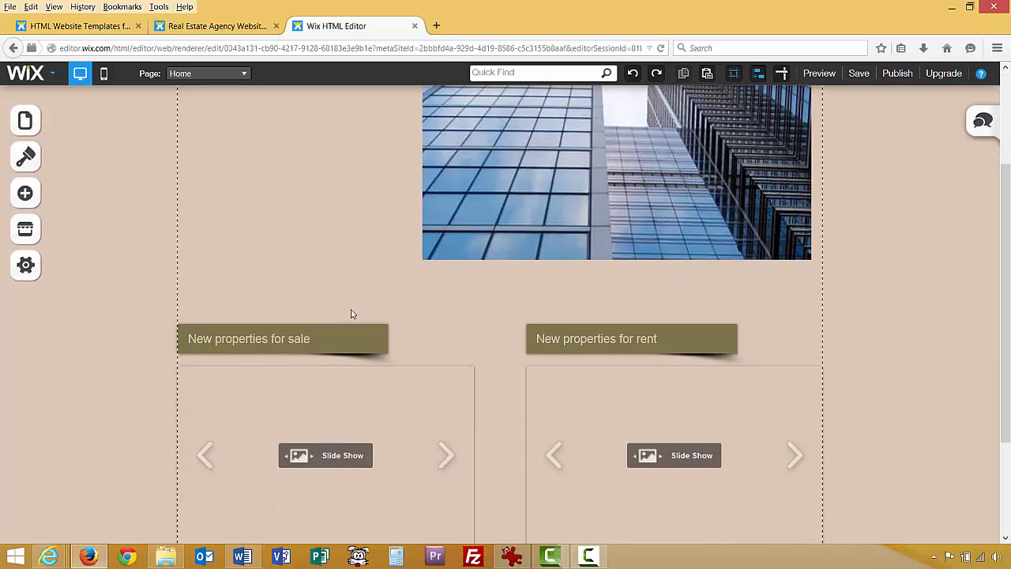
# Delete the New properties for sale and New properties for rent buttons.
pyautogui.scroll(-1, 351, 315)
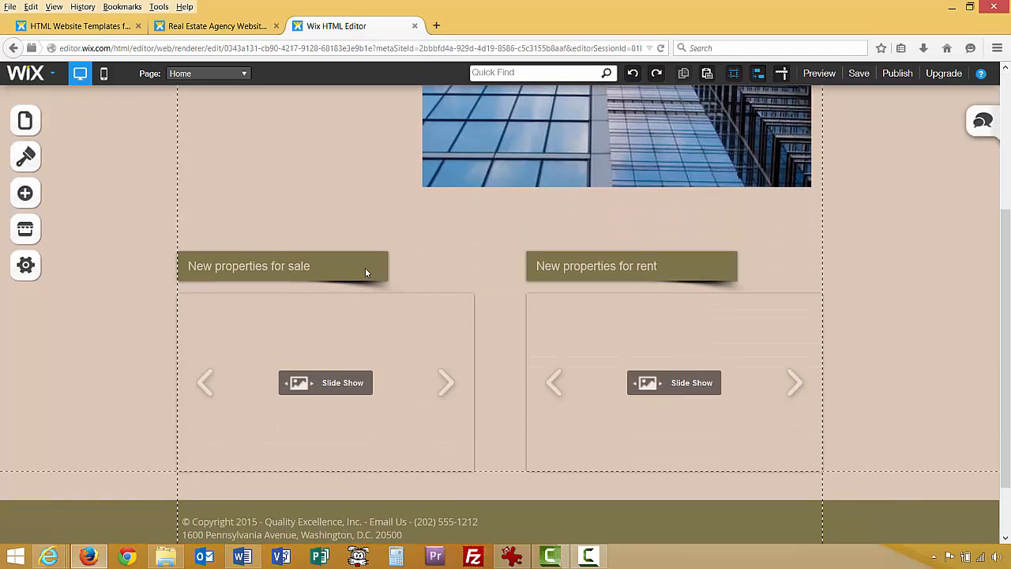
pyautogui.click(365, 272)
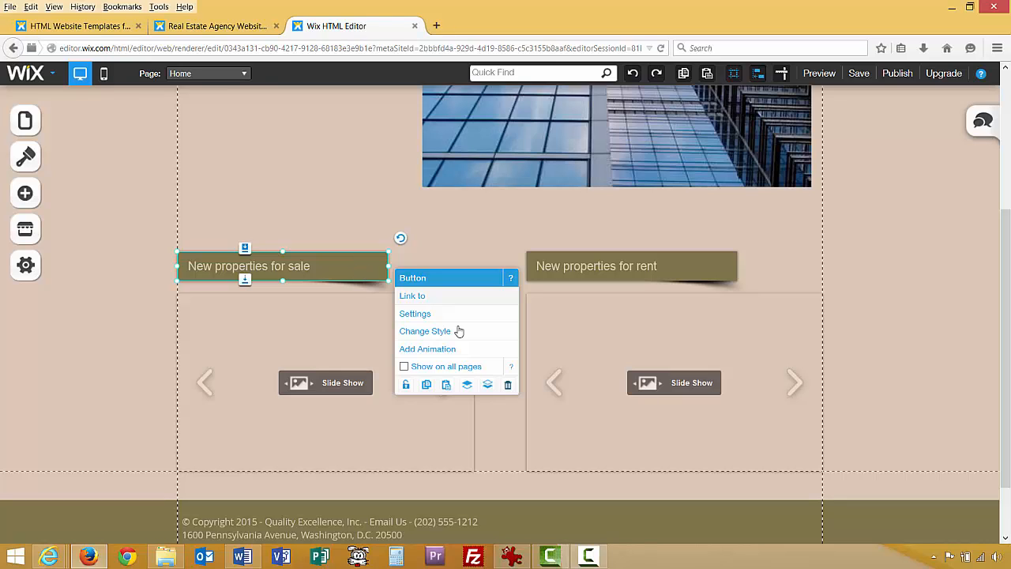
pyautogui.click(508, 384)
pyautogui.click(587, 270)
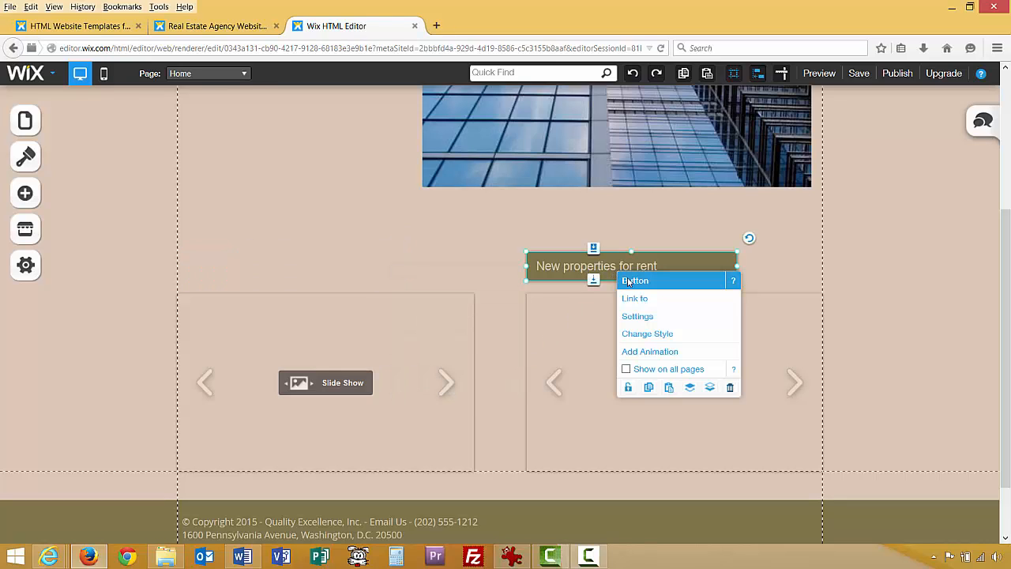
pyautogui.click(727, 389)
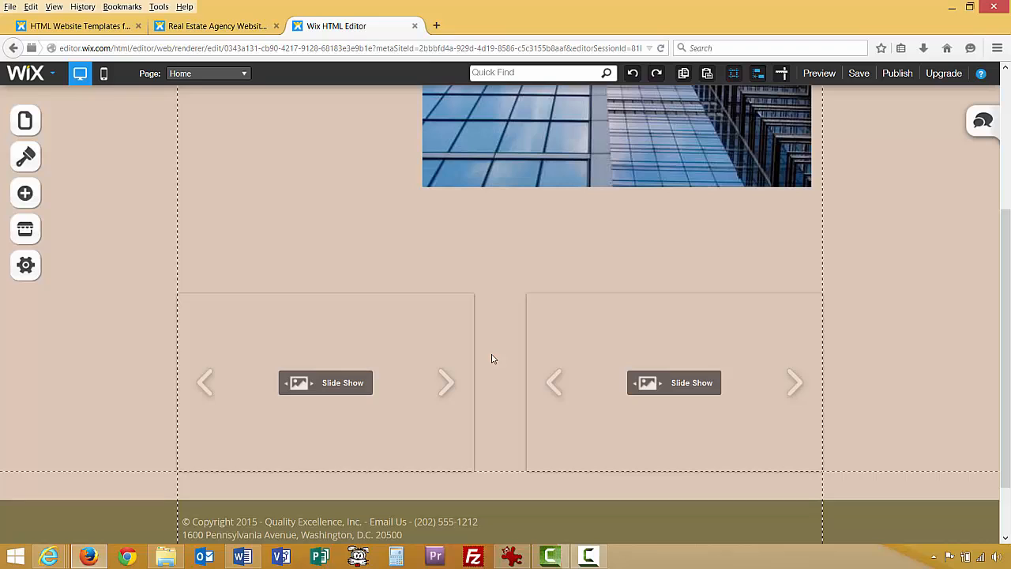
# Delete both slide show galleries beneath the removed buttons.
pyautogui.click(440, 315)
pyautogui.click(582, 443)
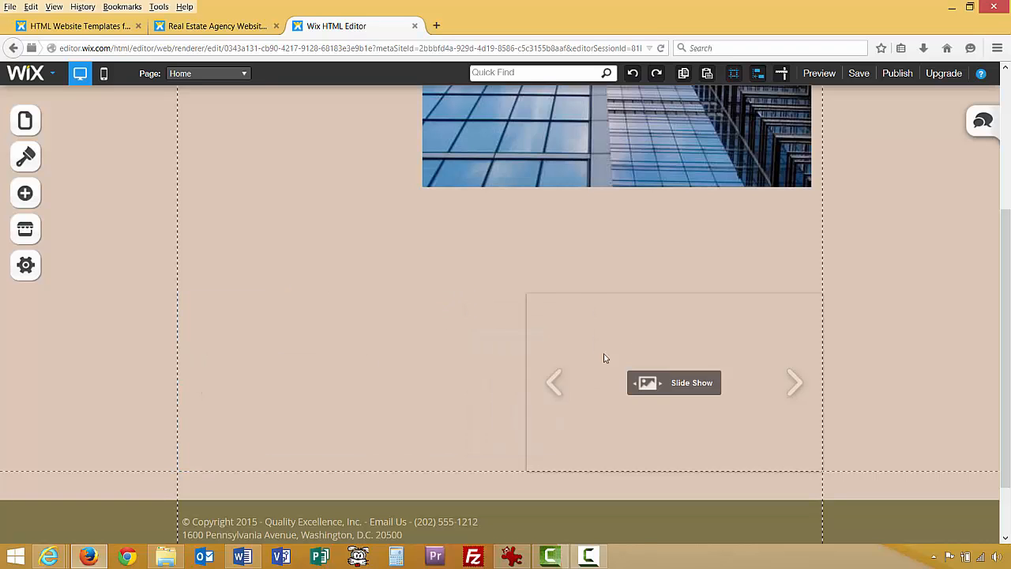
pyautogui.click(635, 333)
pyautogui.click(777, 461)
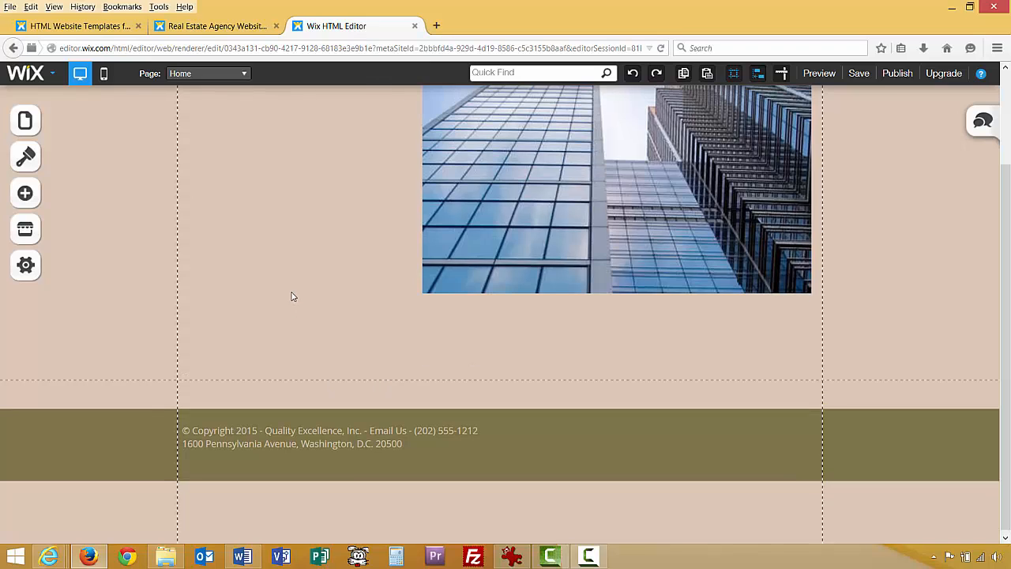
pyautogui.scroll(3, 289, 293)
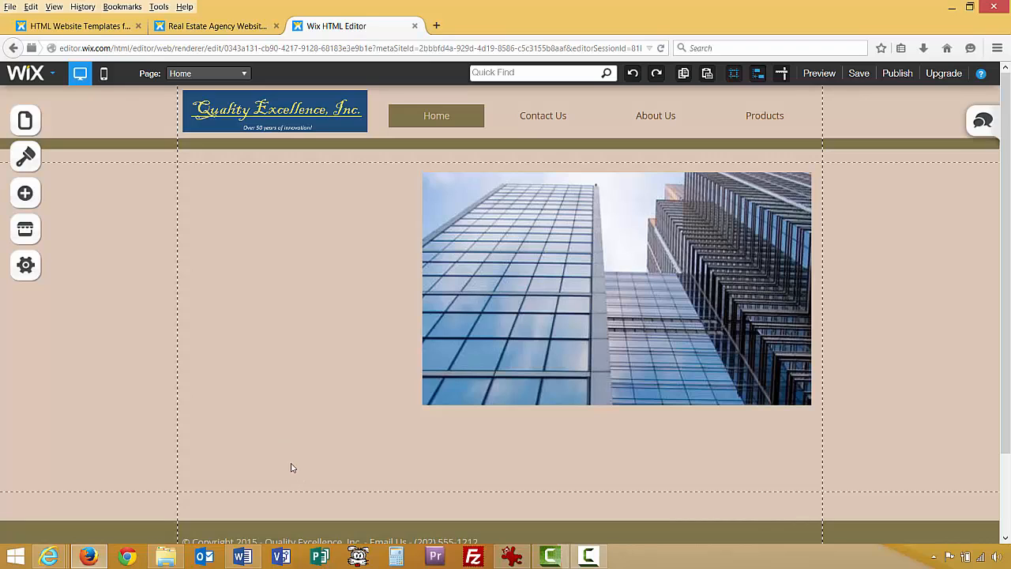
pyautogui.scroll(-2, 294, 469)
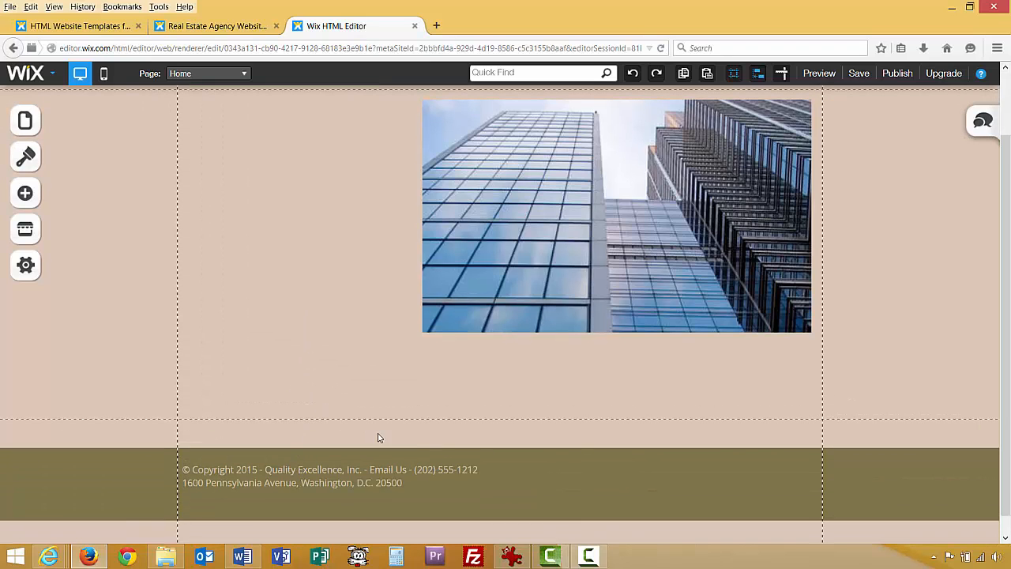
pyautogui.scroll(2, 343, 361)
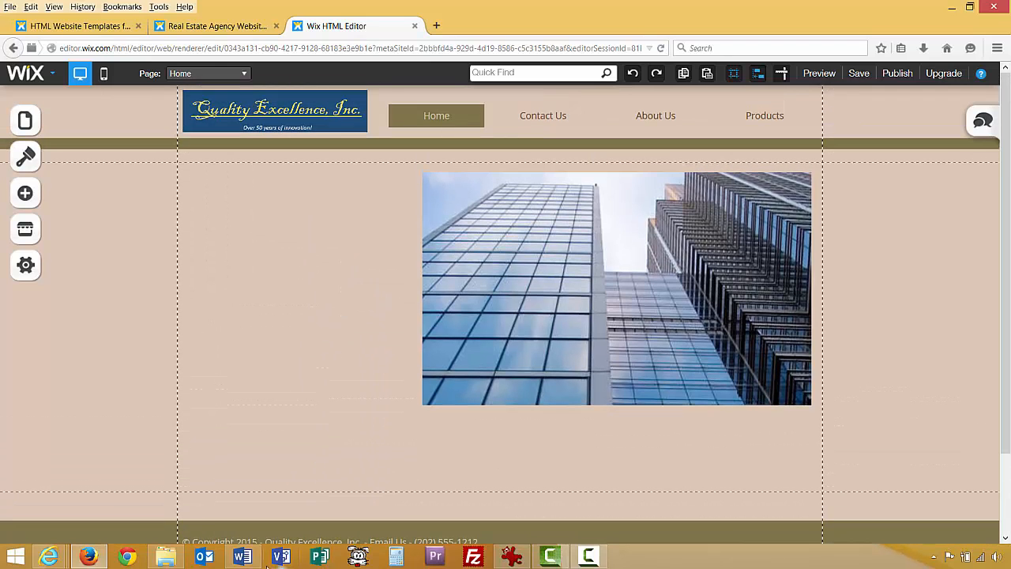
# Copy the Home introductory paragraph from the Word document, excluding its paragraph mark.
pyautogui.click(242, 556)
pyautogui.scroll(4, 332, 379)
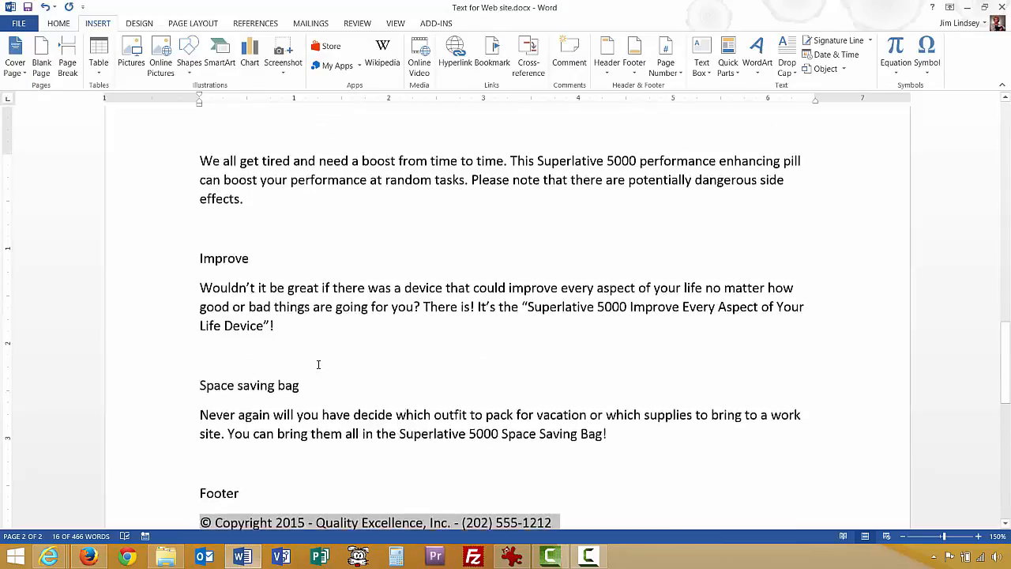
pyautogui.scroll(15, 320, 364)
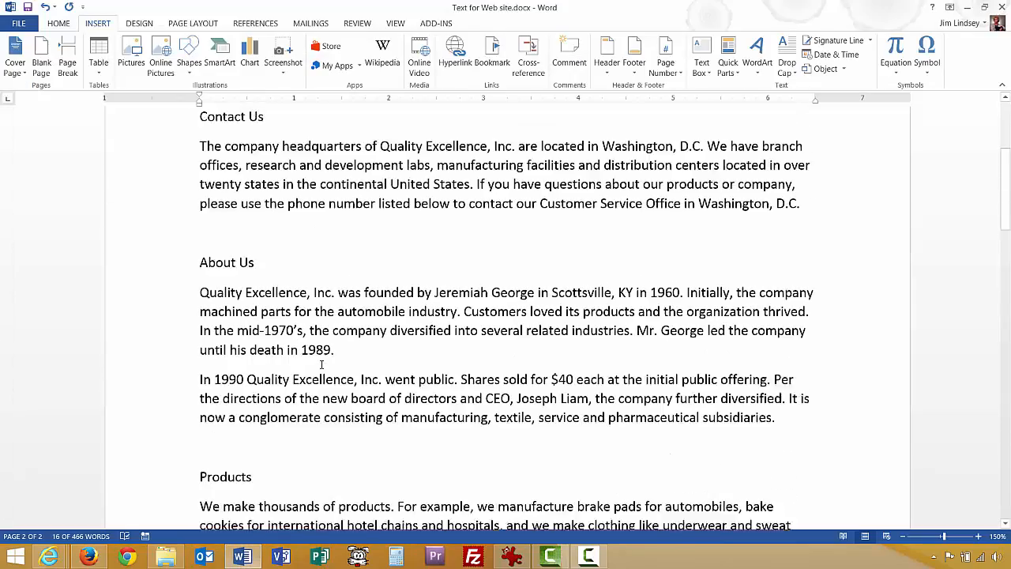
pyautogui.scroll(5, 321, 364)
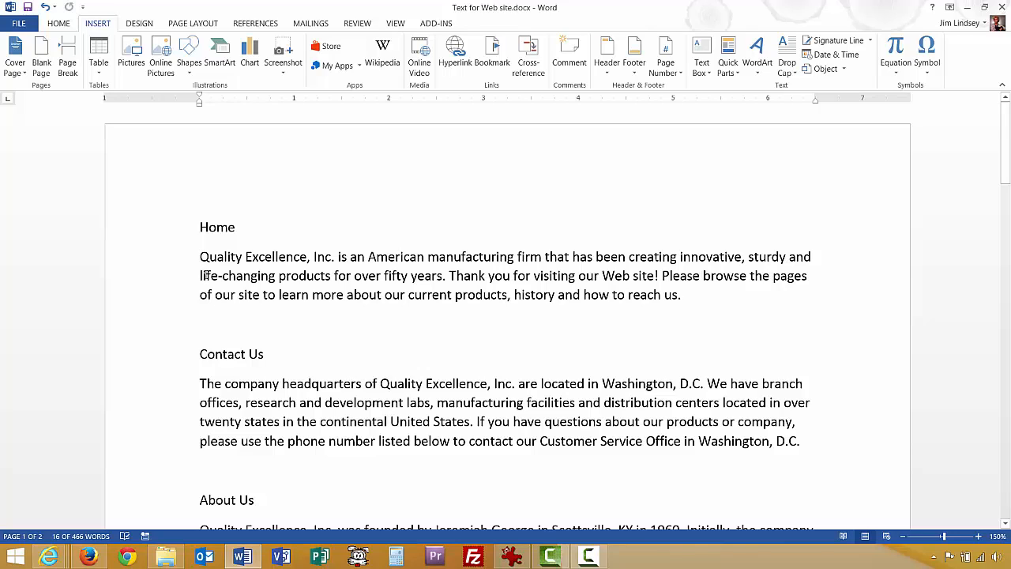
pyautogui.moveTo(200, 256); pyautogui.dragTo(679, 299)
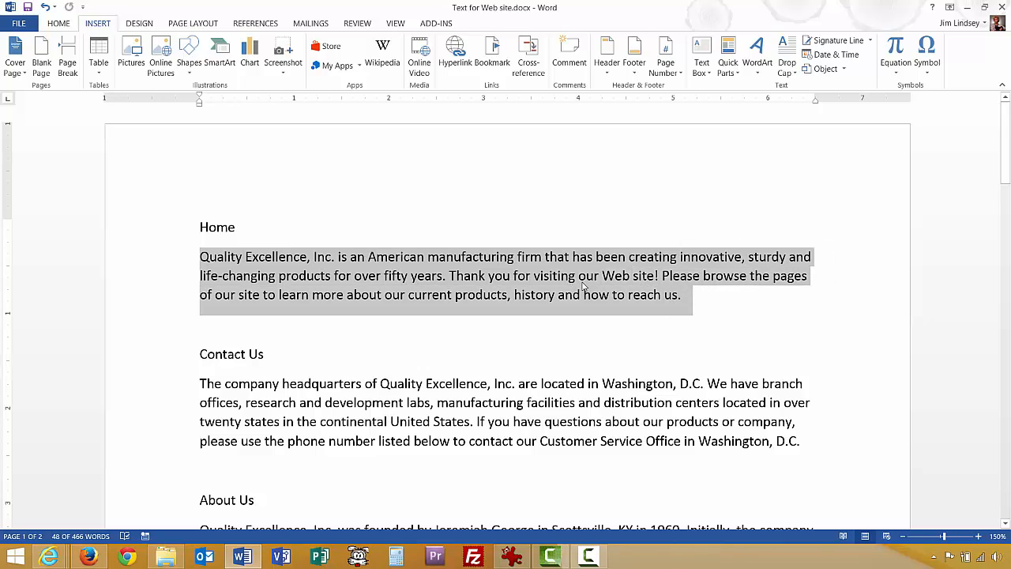
pyautogui.hotkey('shift', 'Left')
pyautogui.rightClick(550, 291)
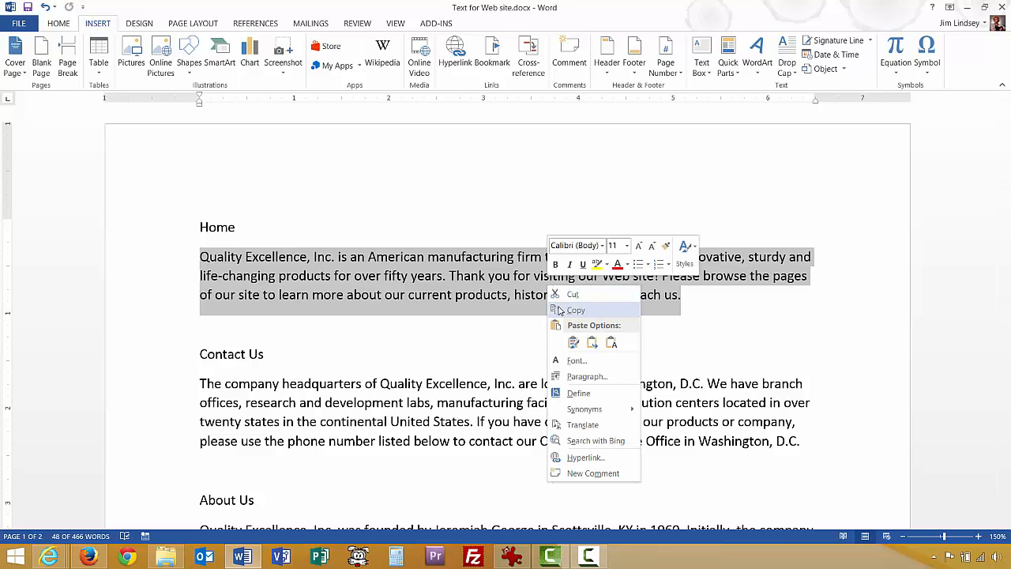
pyautogui.click(560, 309)
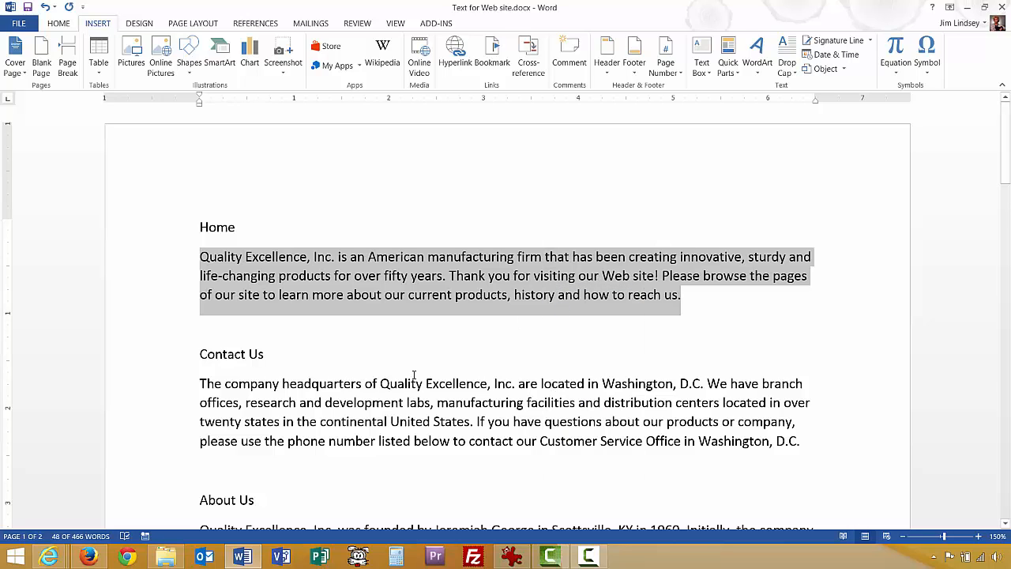
pyautogui.click(89, 557)
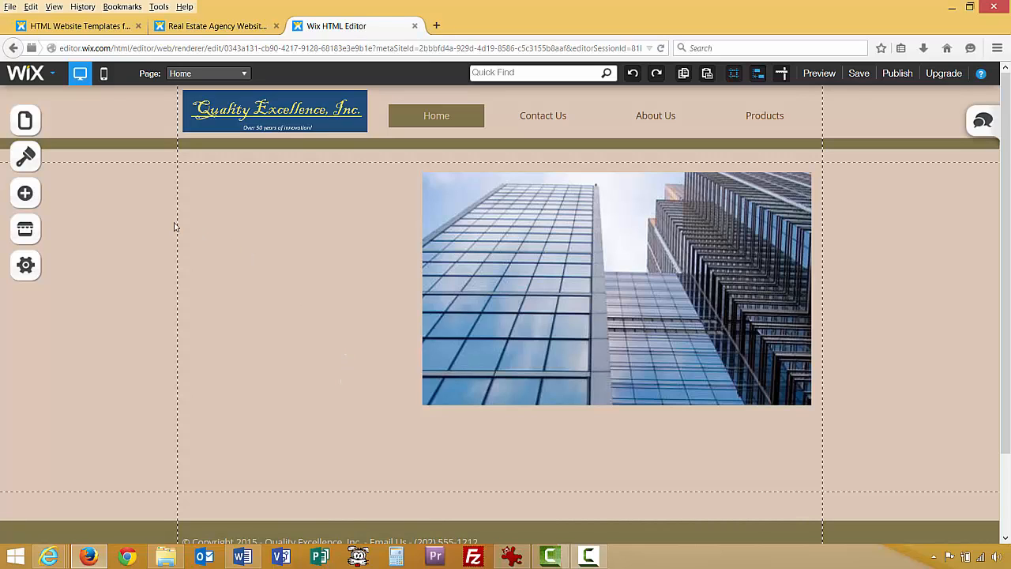
# Add a paragraph text box and place it left of the building image.
pyautogui.click(26, 193)
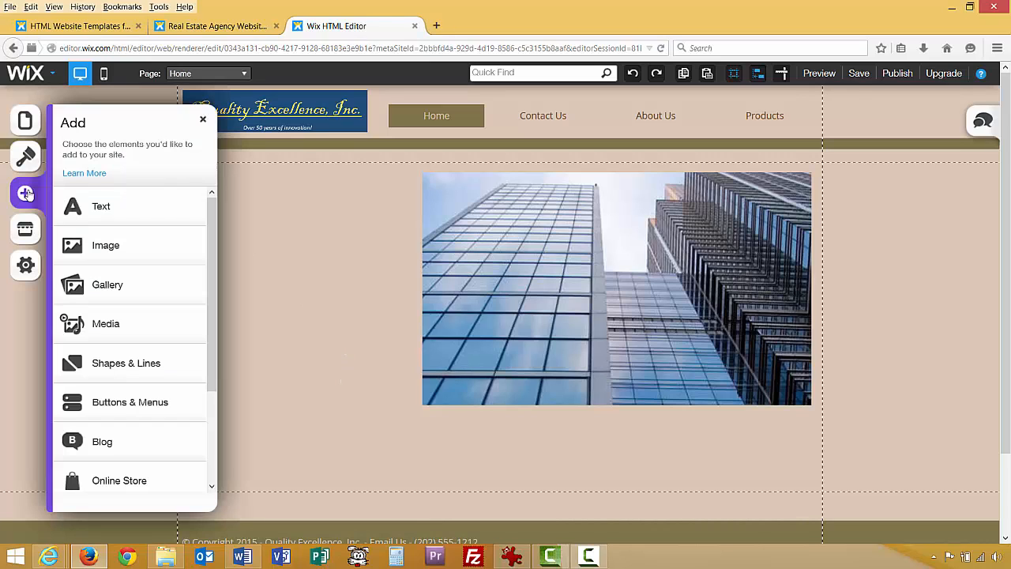
pyautogui.click(86, 209)
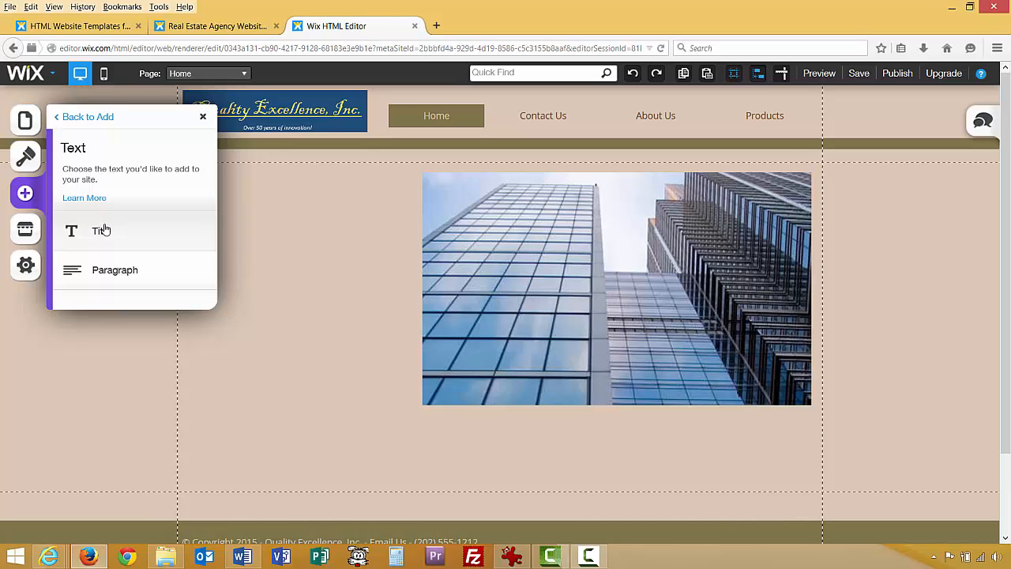
pyautogui.click(114, 273)
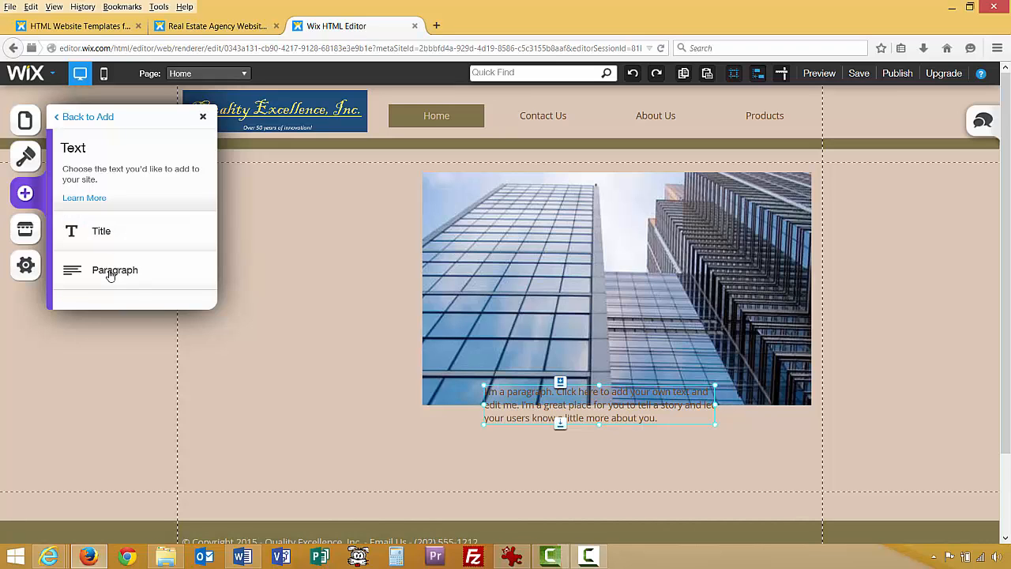
pyautogui.moveTo(513, 390); pyautogui.dragTo(232, 336)
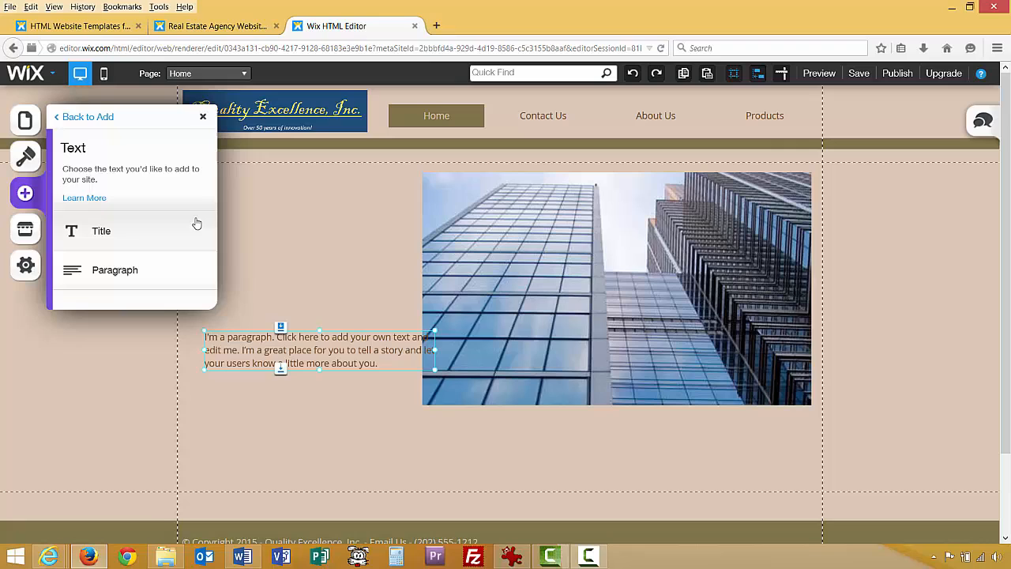
pyautogui.click(203, 116)
# Replace the placeholder with the pasted company text and stretch the box to the image's top.
pyautogui.doubleClick(313, 338)
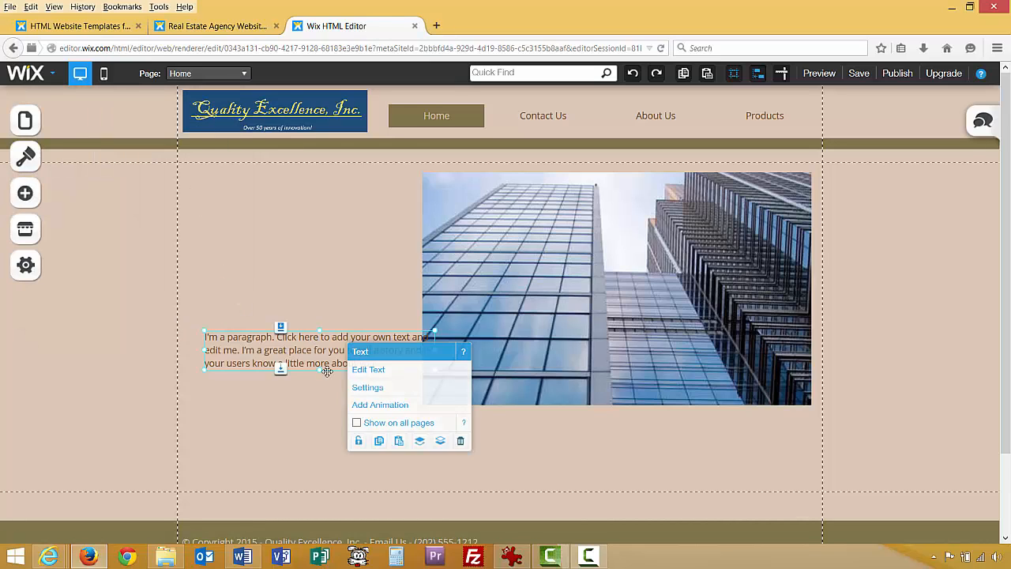
pyautogui.doubleClick(371, 361)
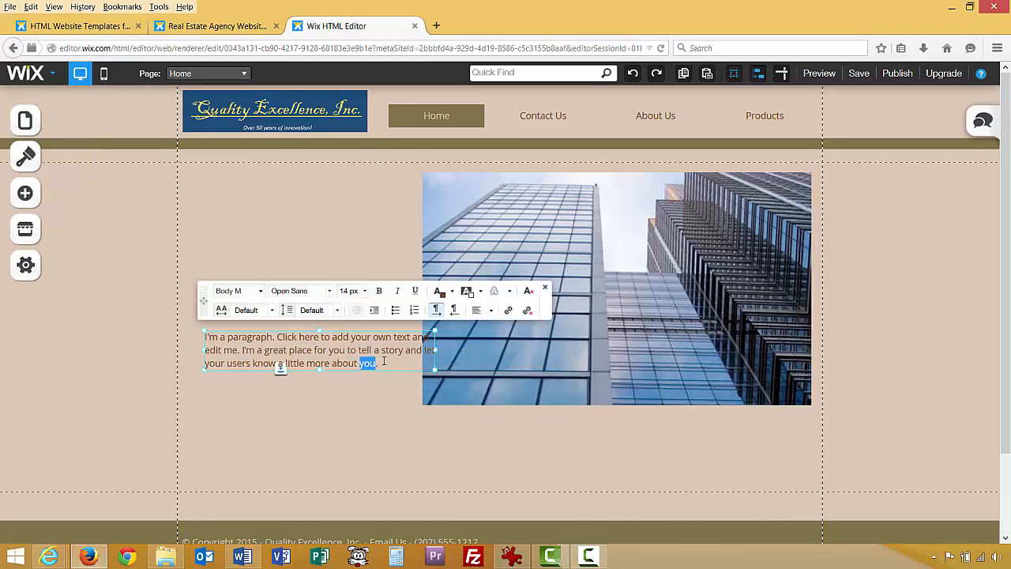
pyautogui.tripleClick(384, 361)
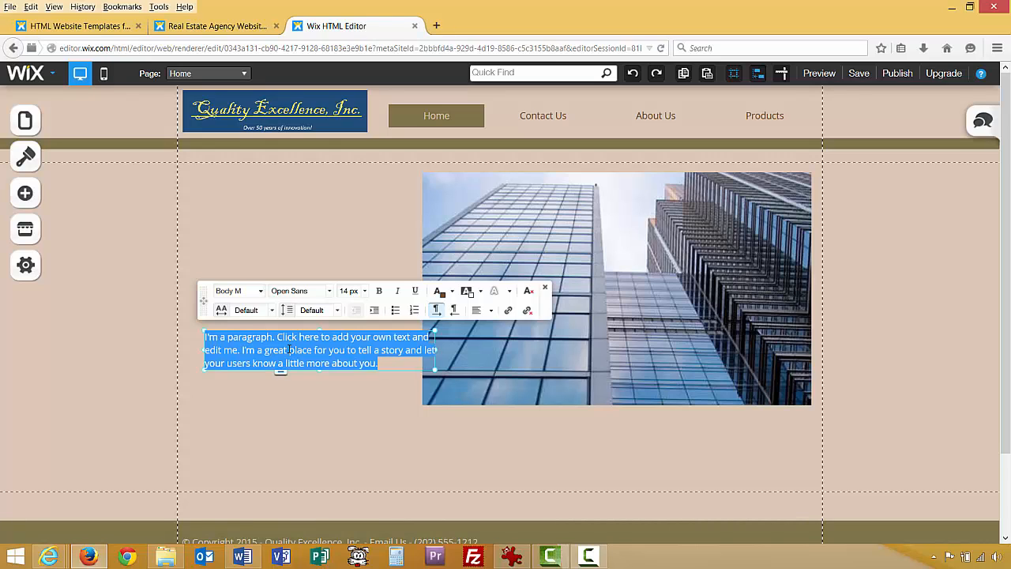
pyautogui.hotkey('ctrl', 'v')
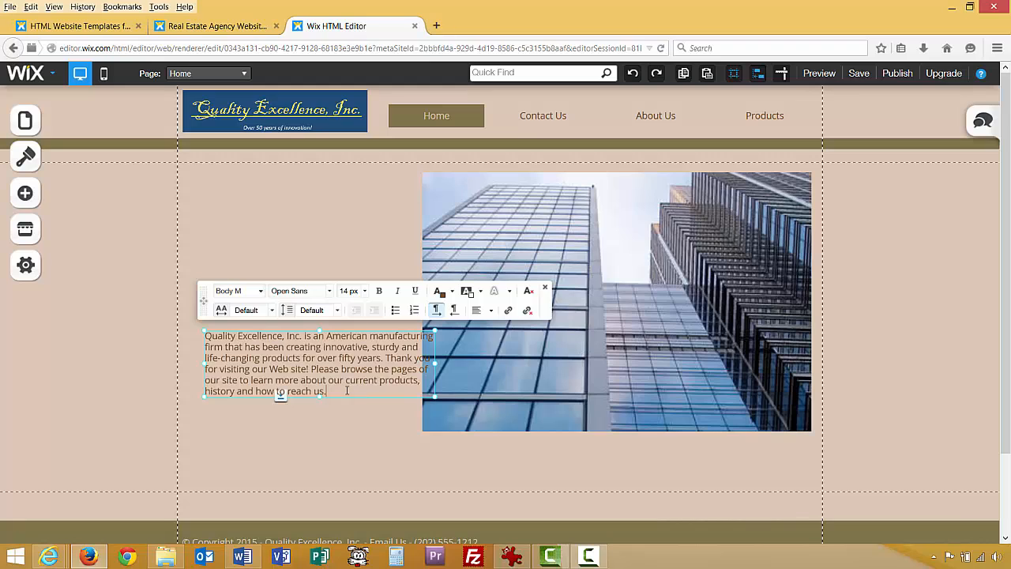
pyautogui.moveTo(436, 362); pyautogui.dragTo(398, 363)
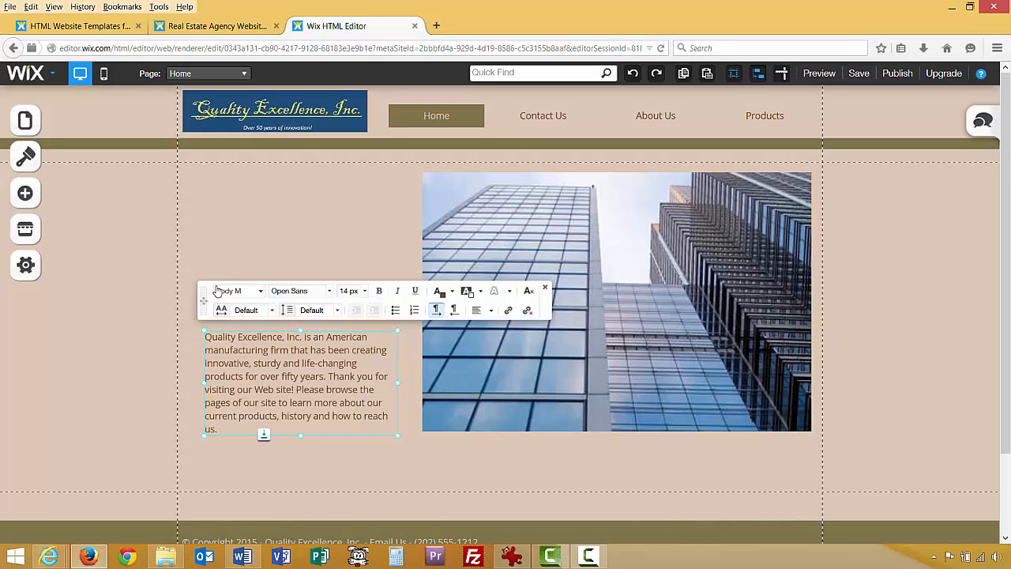
pyautogui.moveTo(224, 290); pyautogui.dragTo(477, 223)
pyautogui.moveTo(300, 328); pyautogui.dragTo(272, 170)
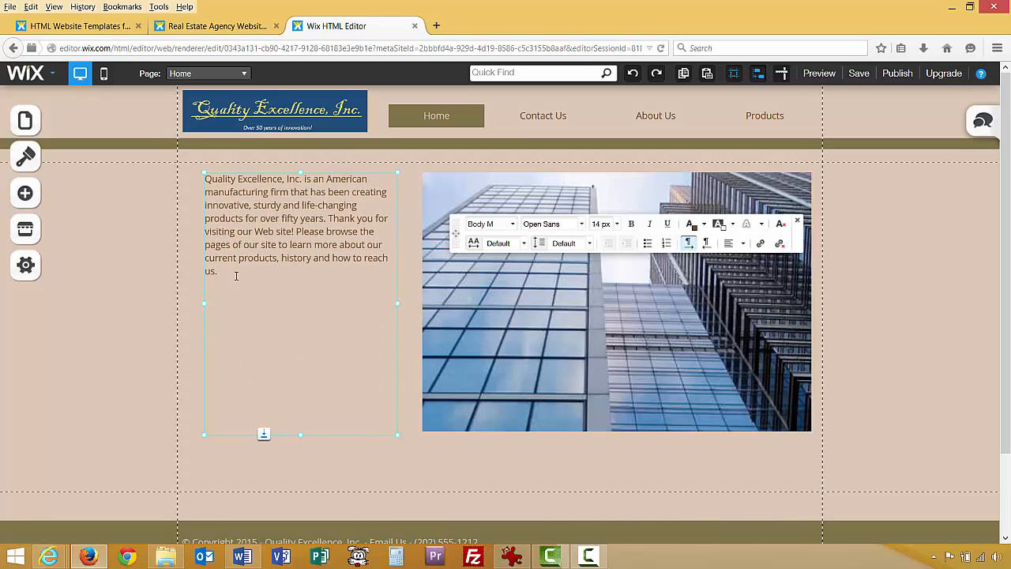
# Give the paragraph the Body L style at 24 px font size.
pyautogui.hotkey('ctrl', 'a')
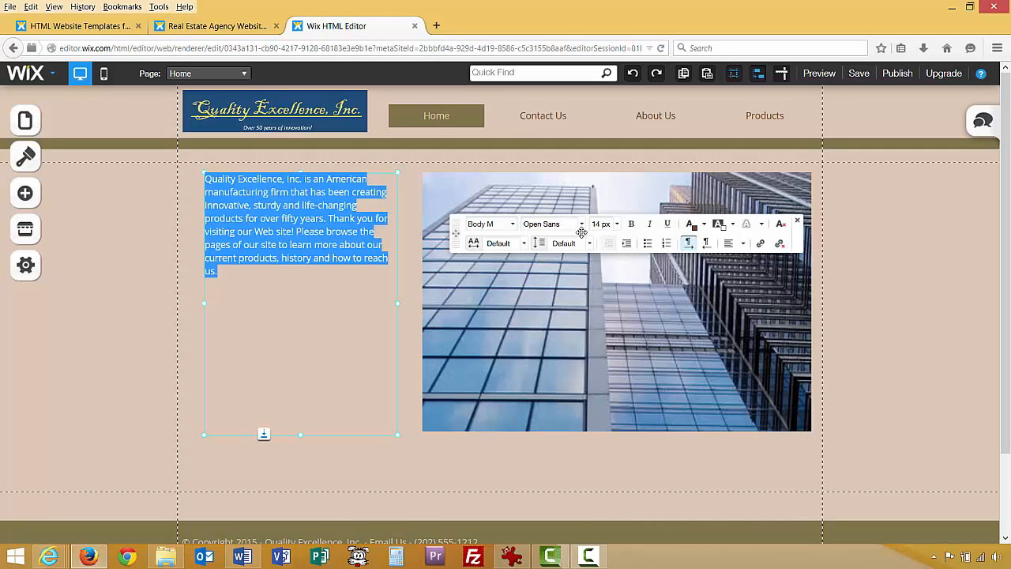
pyautogui.click(512, 226)
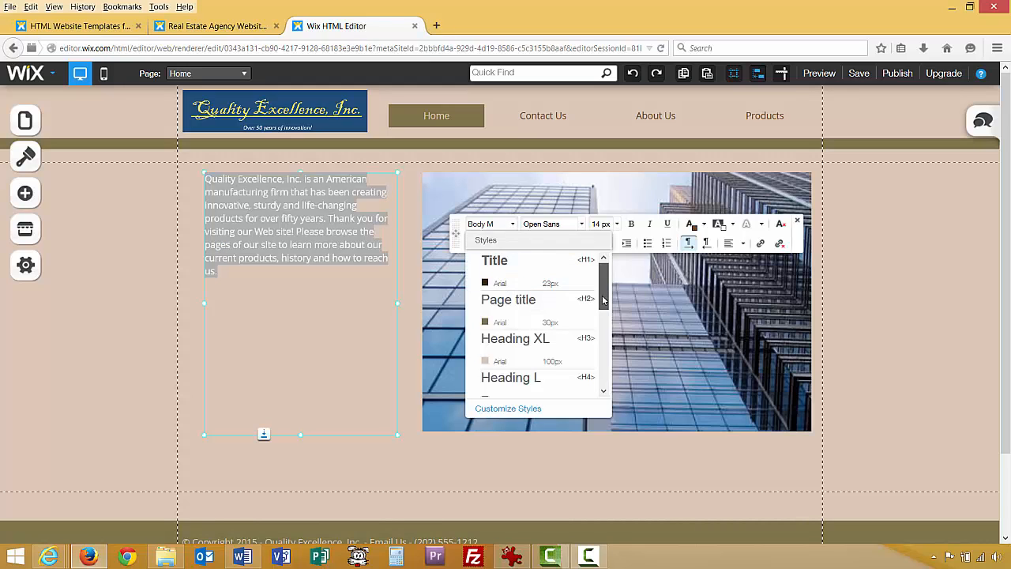
pyautogui.moveTo(603, 292); pyautogui.dragTo(603, 371)
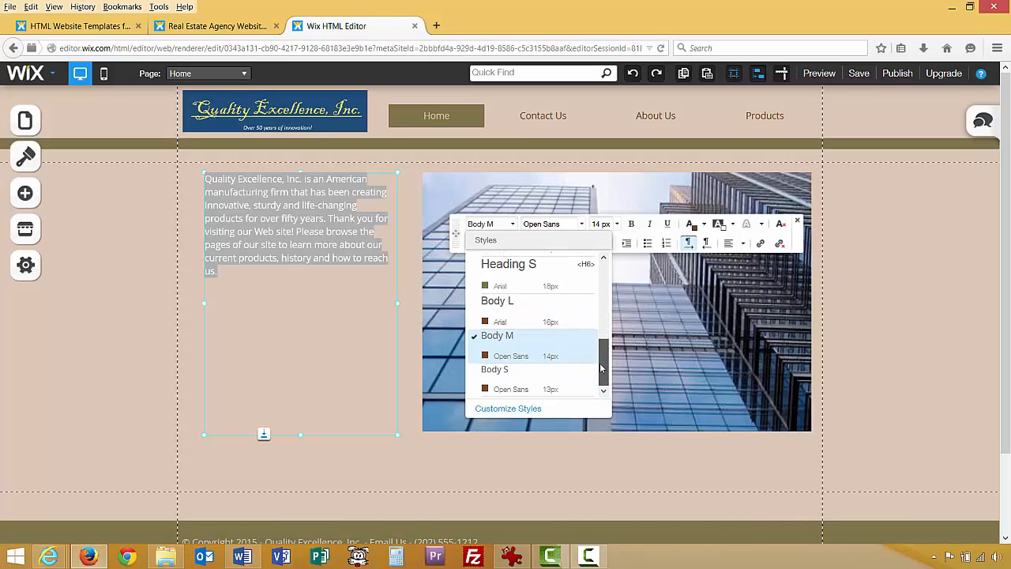
pyautogui.click(550, 316)
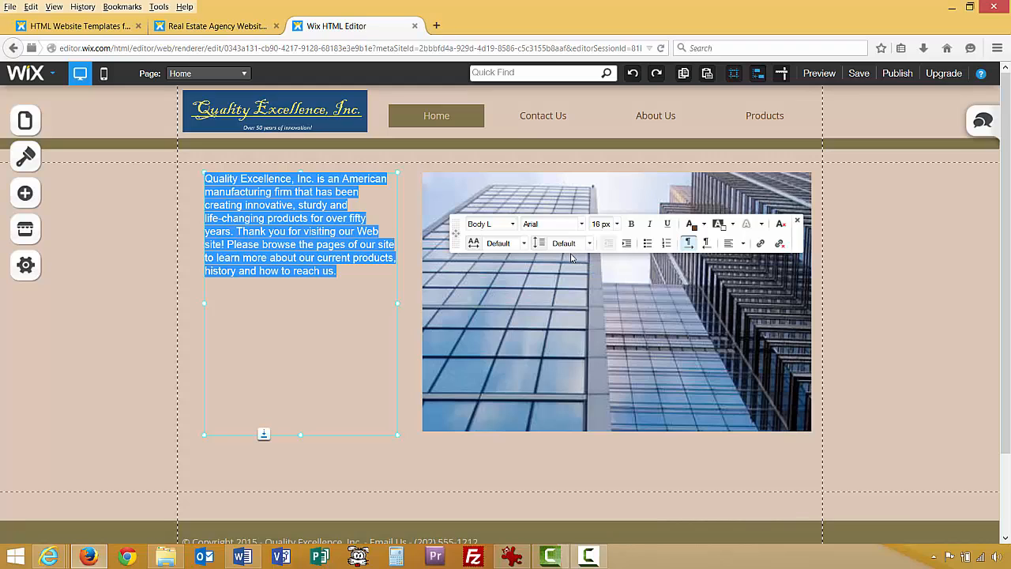
pyautogui.click(617, 224)
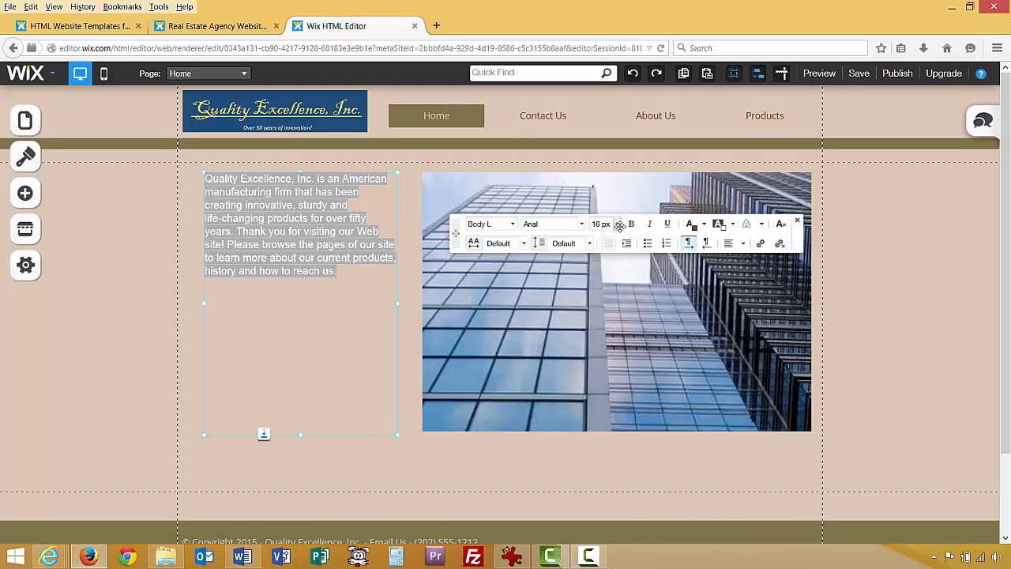
pyautogui.moveTo(661, 267); pyautogui.dragTo(656, 342)
pyautogui.click(622, 328)
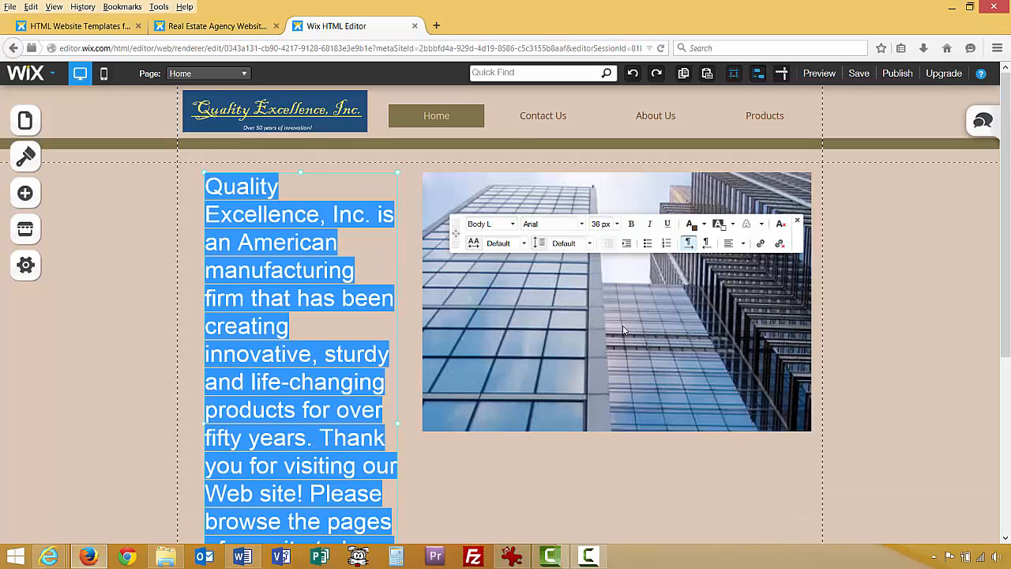
pyautogui.click(613, 223)
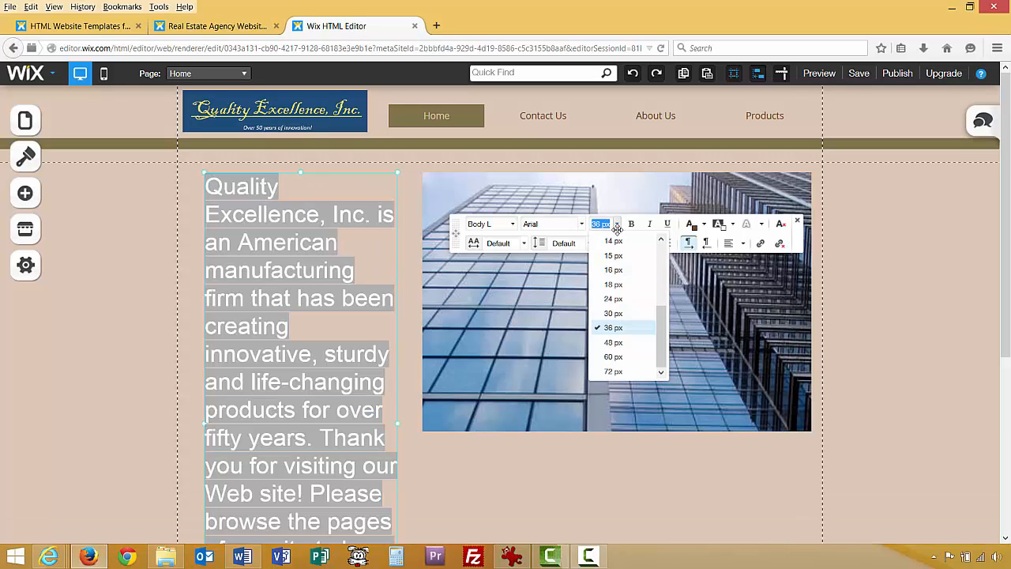
pyautogui.click(617, 285)
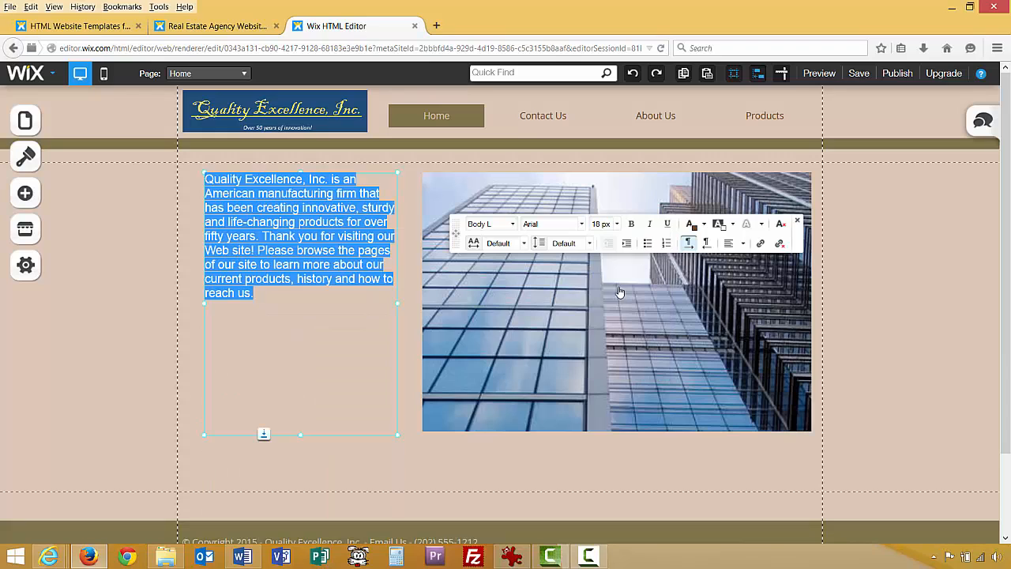
pyautogui.click(614, 223)
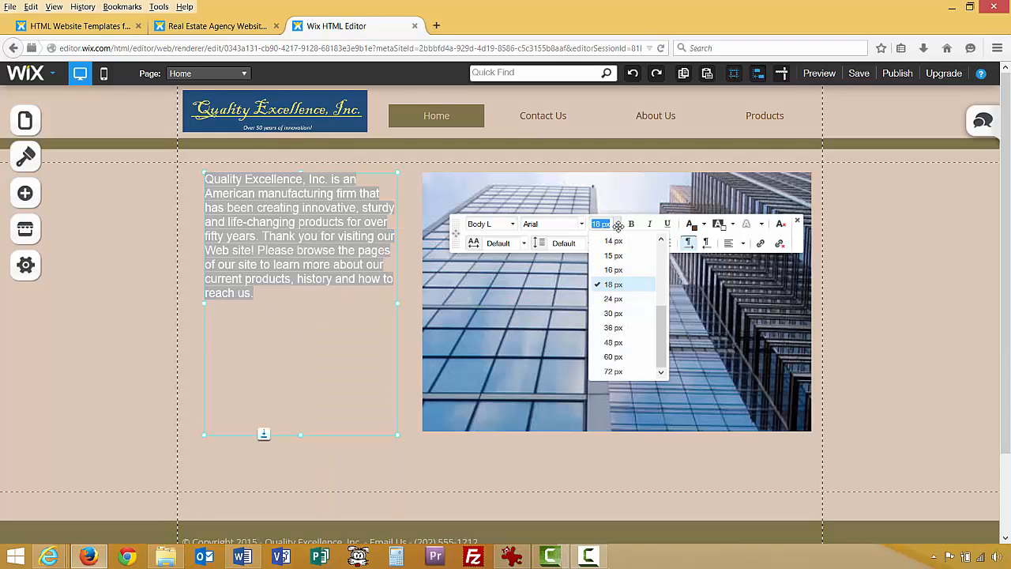
pyautogui.click(613, 299)
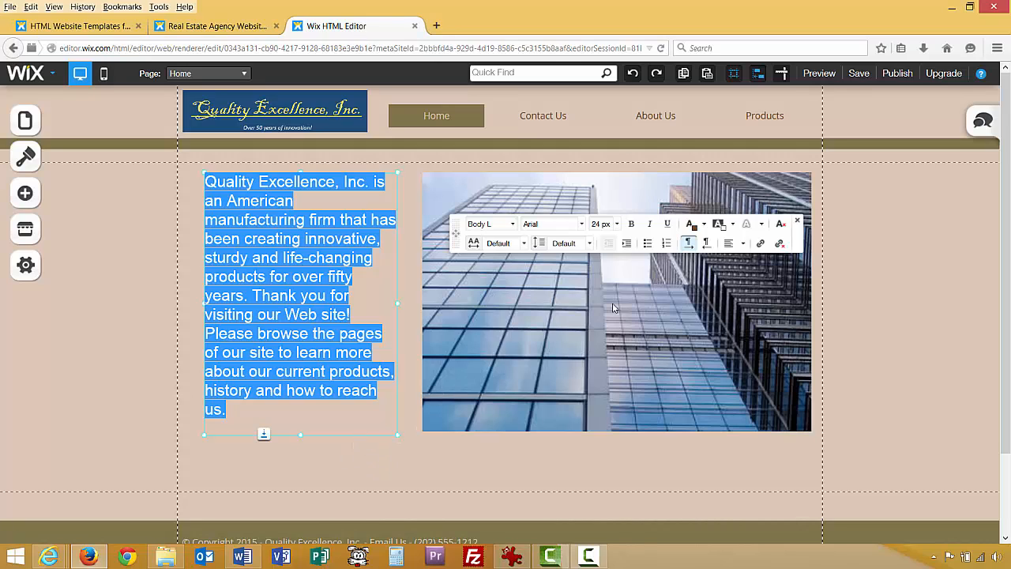
# Right-align the paragraph text and finish editing it.
pyautogui.click(742, 245)
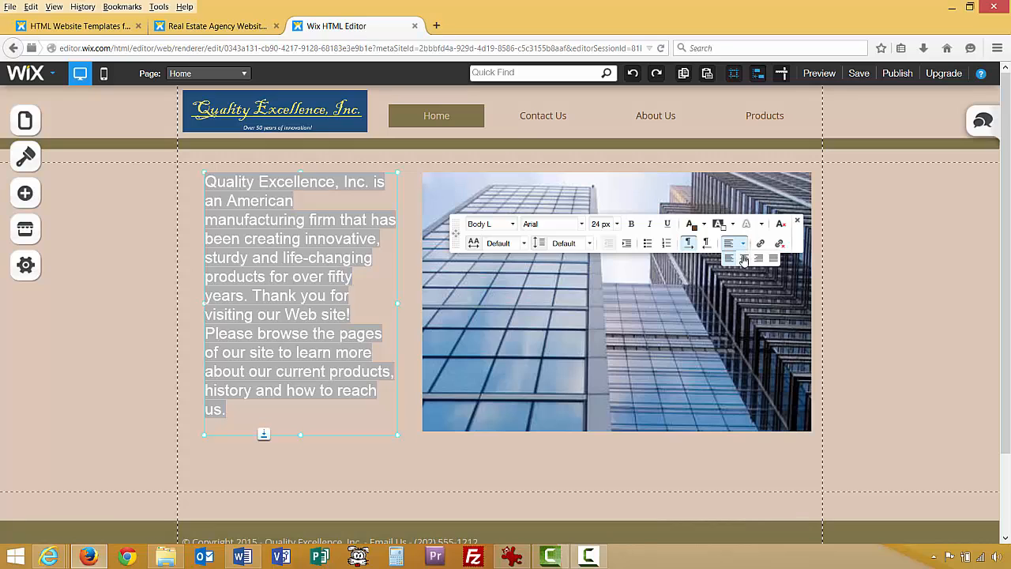
pyautogui.click(744, 258)
pyautogui.click(746, 244)
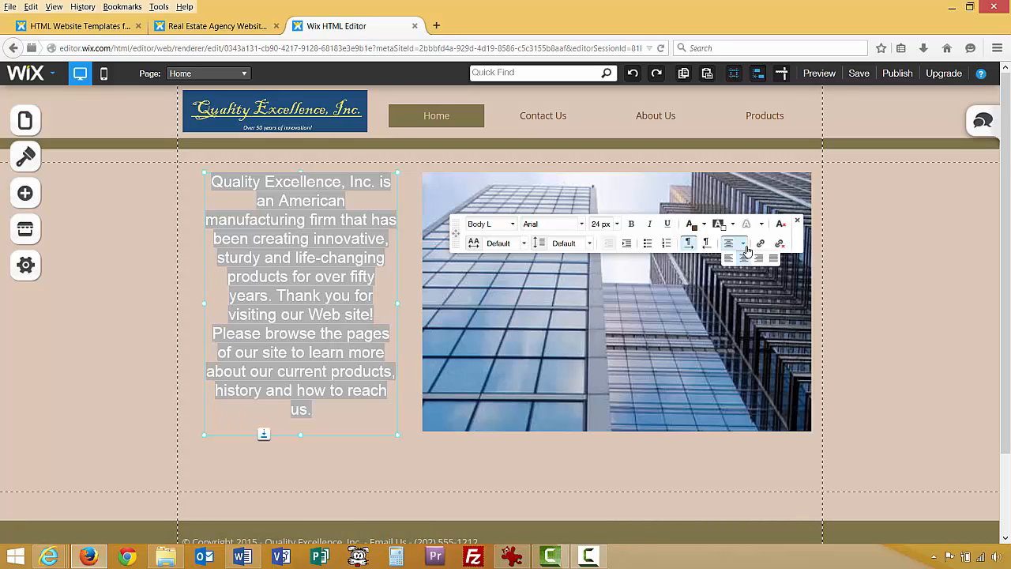
pyautogui.click(758, 259)
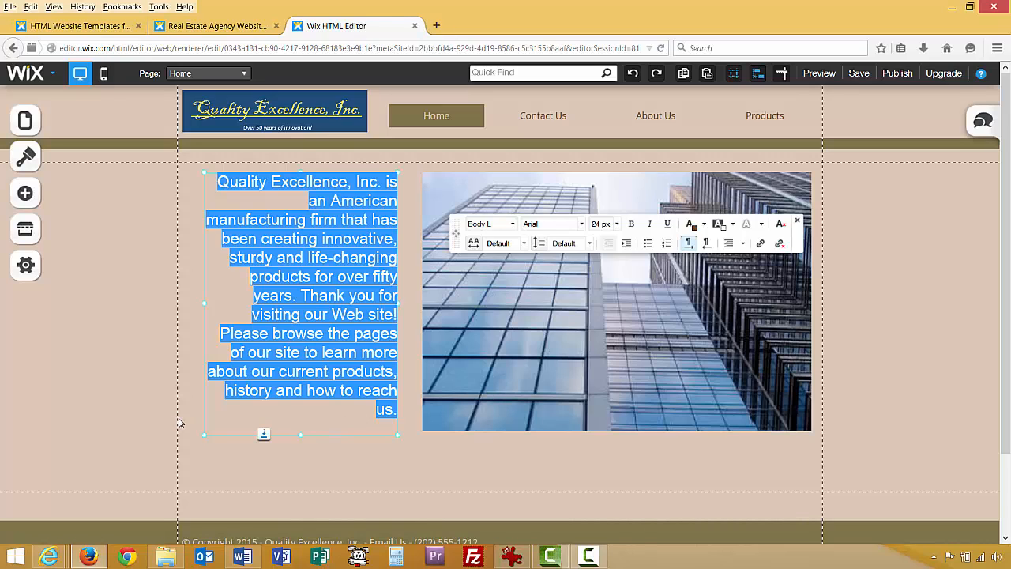
pyautogui.click(219, 431)
pyautogui.click(131, 354)
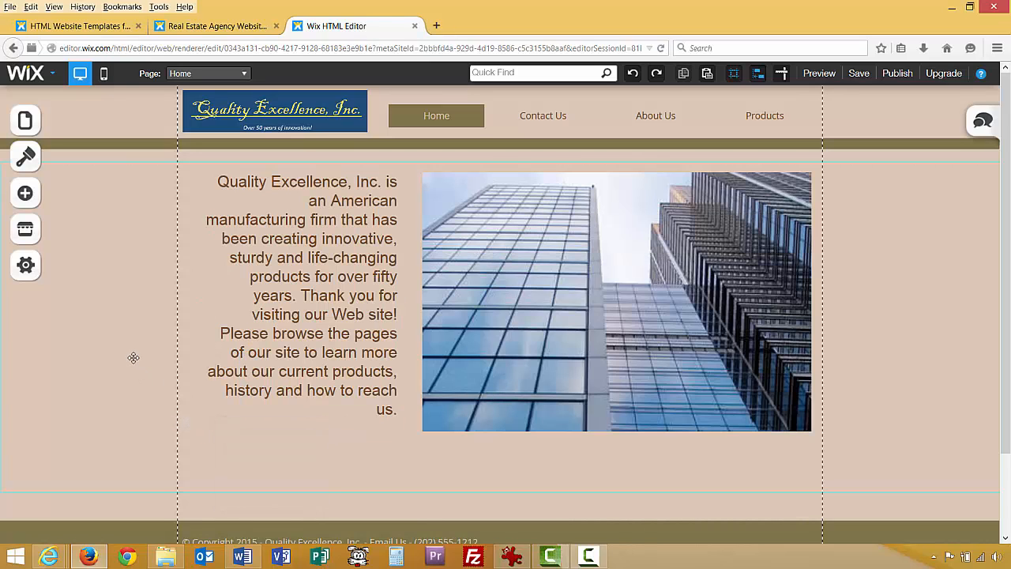
pyautogui.click(122, 308)
pyautogui.click(850, 254)
# Move the building image and the paragraph box slightly lower on the page.
pyautogui.scroll(-3, 845, 189)
pyautogui.scroll(2, 801, 284)
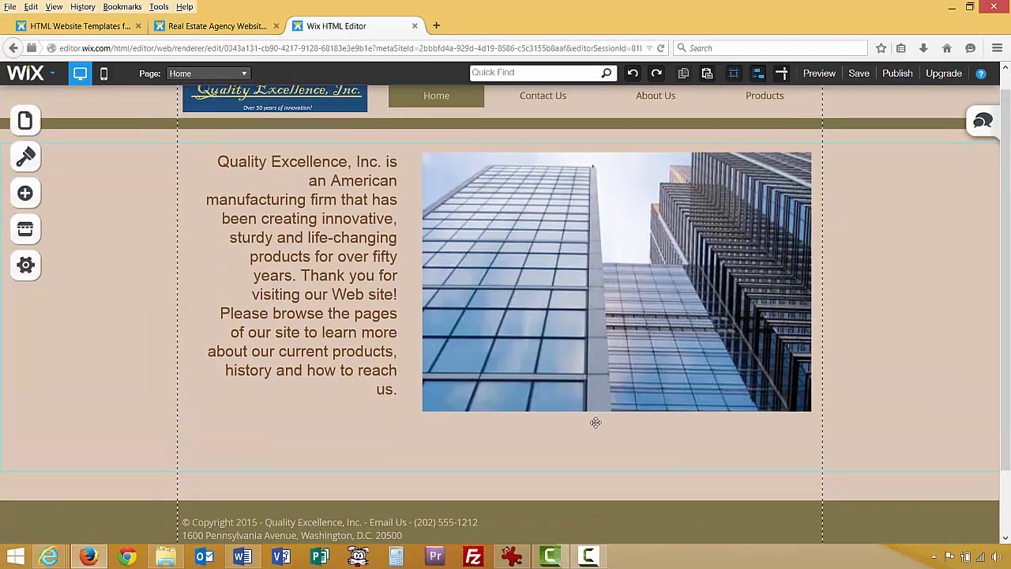
pyautogui.click(560, 339)
pyautogui.rightClick(560, 338)
pyautogui.click(467, 440)
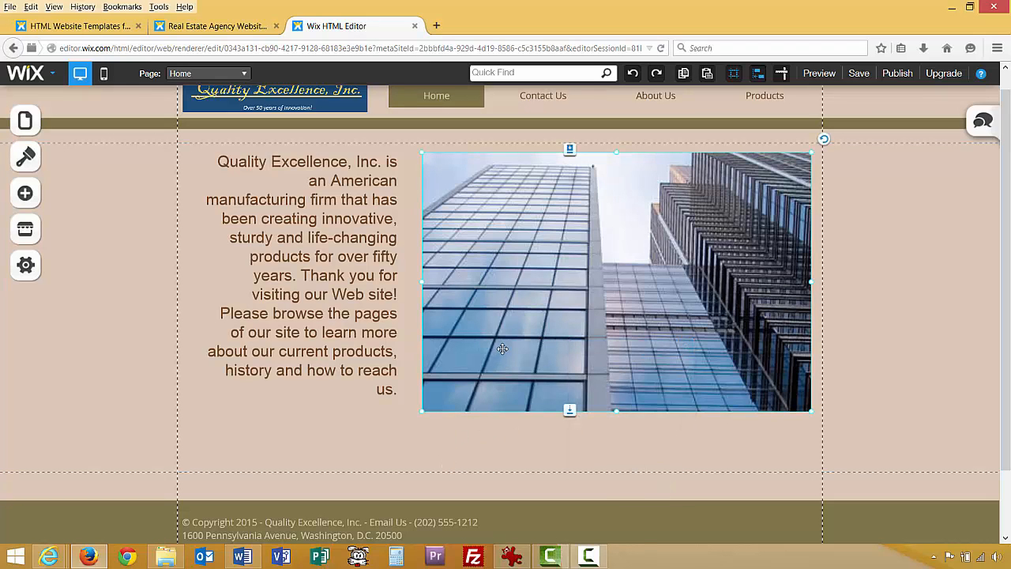
pyautogui.moveTo(506, 352); pyautogui.dragTo(502, 370)
pyautogui.rightClick(359, 331)
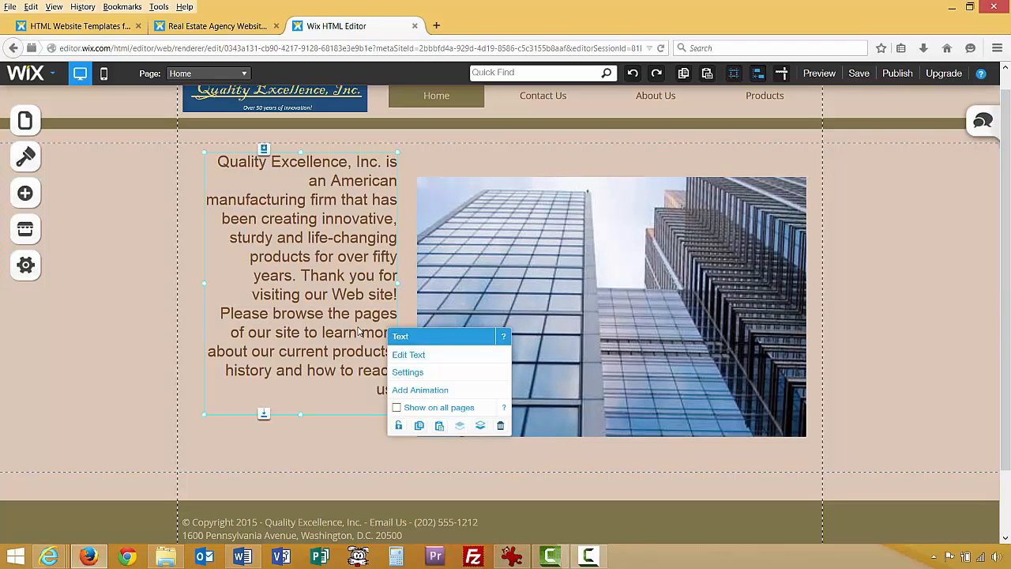
pyautogui.press('Down')
pyautogui.press('Down')
pyautogui.press('Down')
pyautogui.press('Down')
pyautogui.press('Down')
pyautogui.press('Down')
pyautogui.press('Down')
pyautogui.press('Down')
pyautogui.press('Down')
pyautogui.press('Down')
pyautogui.press('Down')
pyautogui.press('Down')
pyautogui.press('Down')
pyautogui.press('Down')
pyautogui.press('Down')
pyautogui.press('Down')
pyautogui.press('Down')
pyautogui.press('Down')
pyautogui.press('Down')
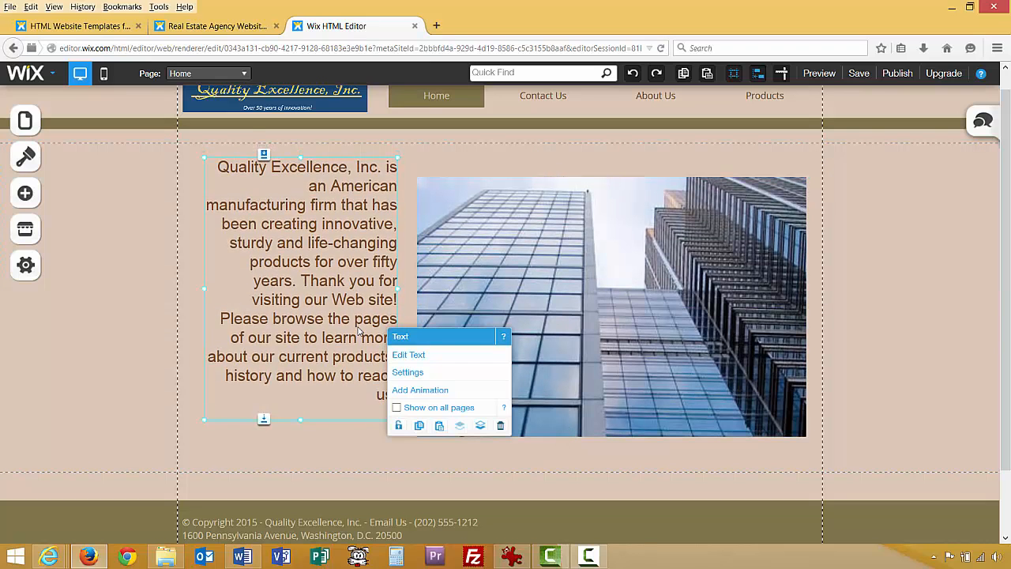
pyautogui.press('Down')
pyautogui.press('Down')
pyautogui.press('Down')
pyautogui.press('Down')
pyautogui.press('Down')
pyautogui.press('Down')
pyautogui.press('Down')
pyautogui.press('Down')
pyautogui.press('Down')
pyautogui.press('Down')
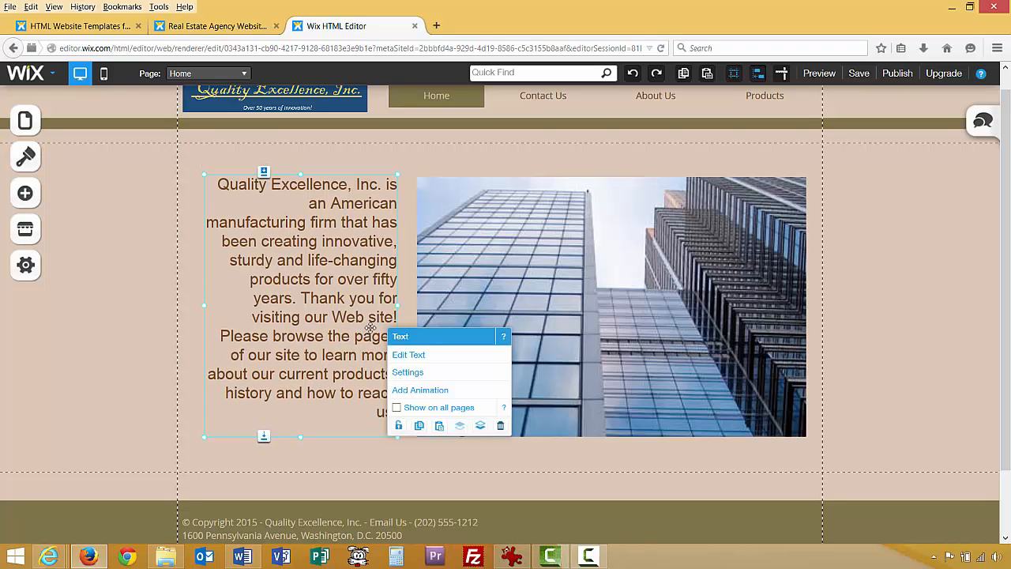
pyautogui.rightClick(118, 342)
pyautogui.scroll(1, 272, 262)
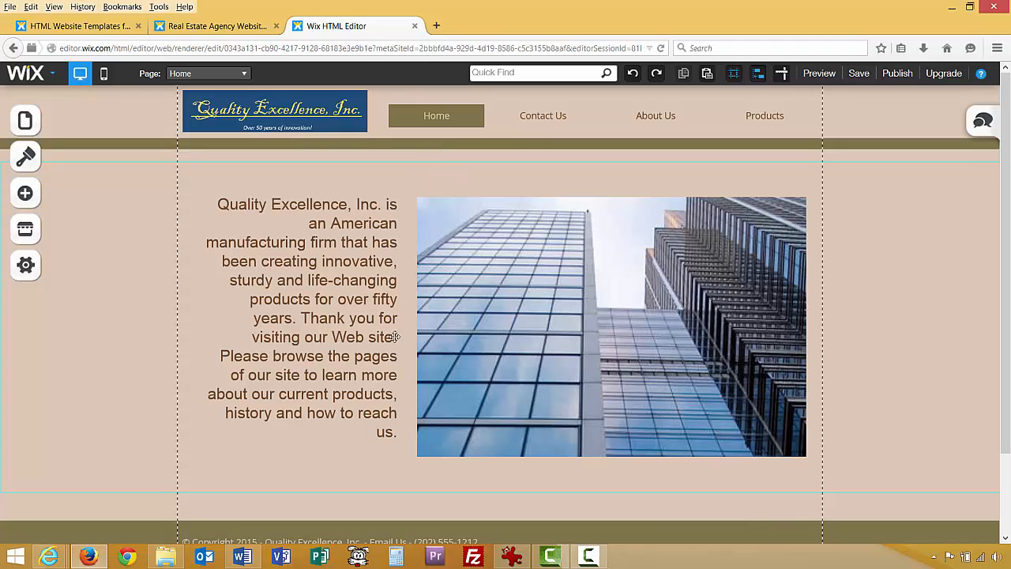
pyautogui.scroll(-2, 424, 419)
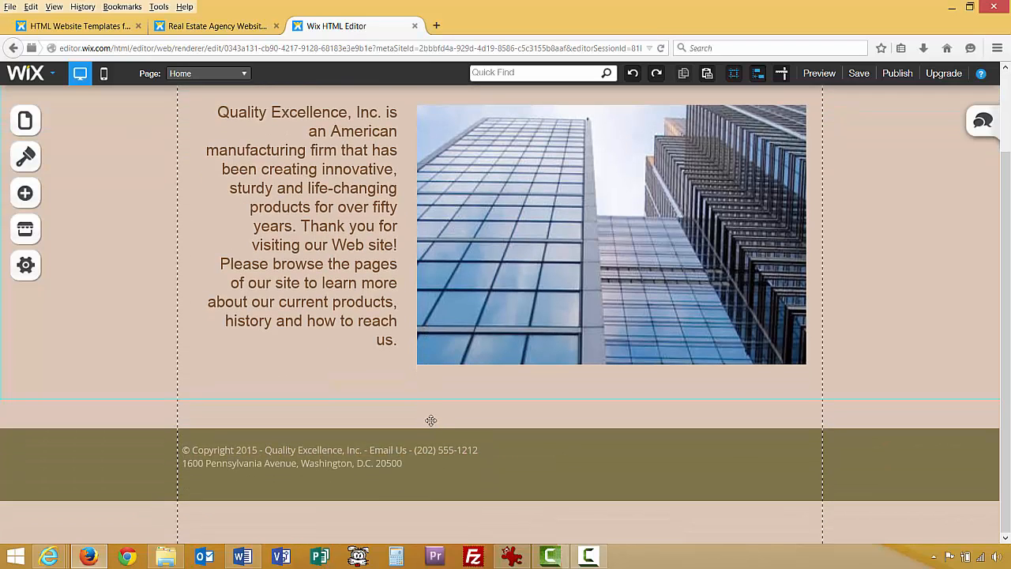
pyautogui.scroll(2, 431, 419)
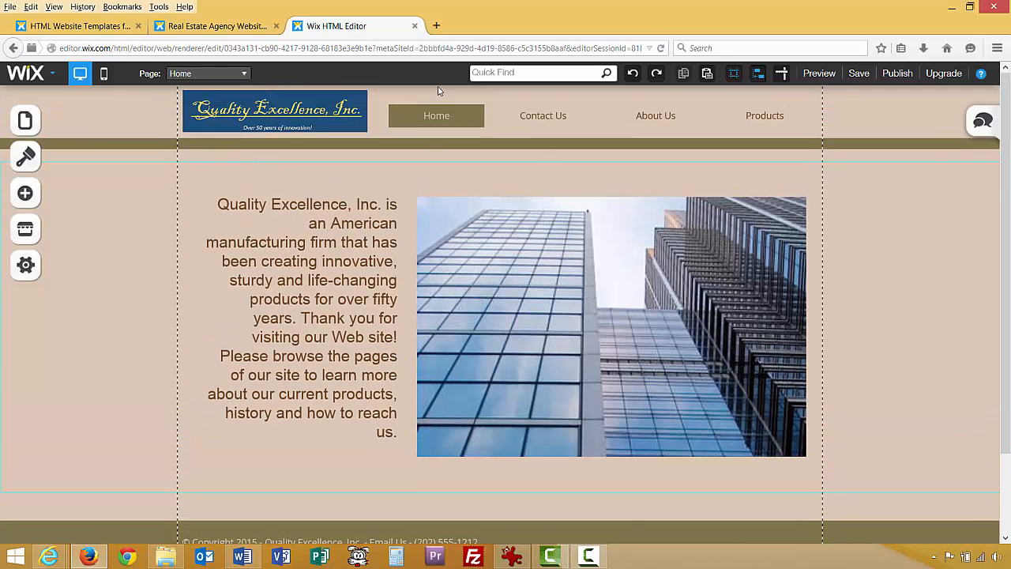
# Save the site and switch to the Performance Enhancement Pill page.
pyautogui.click(858, 74)
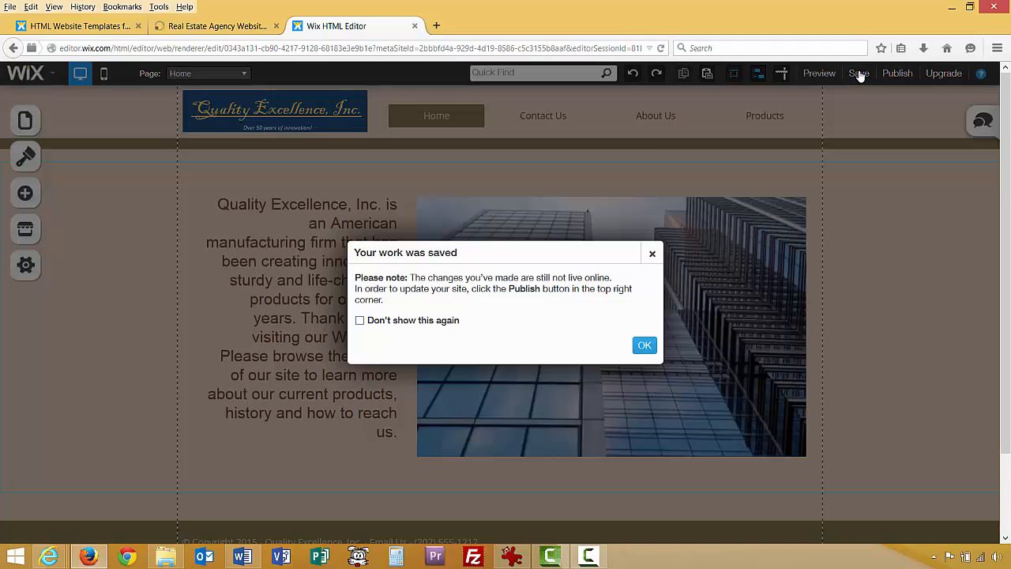
pyautogui.click(654, 253)
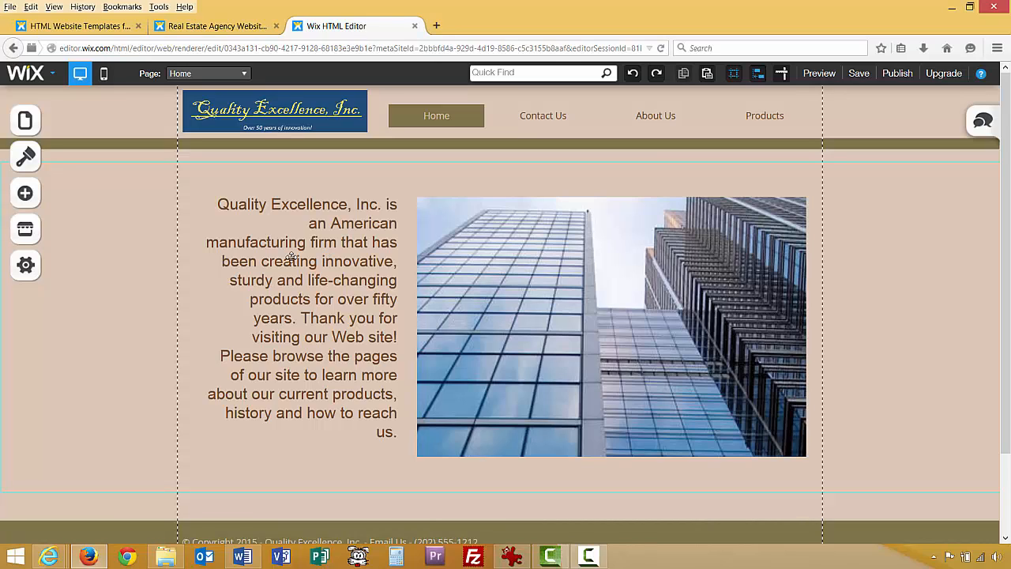
pyautogui.click(245, 75)
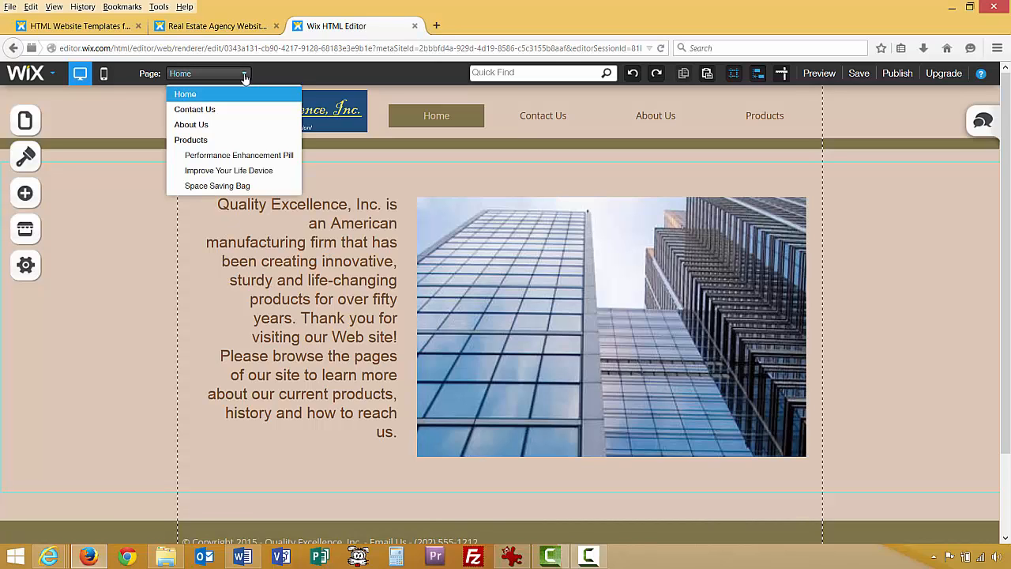
pyautogui.click(244, 156)
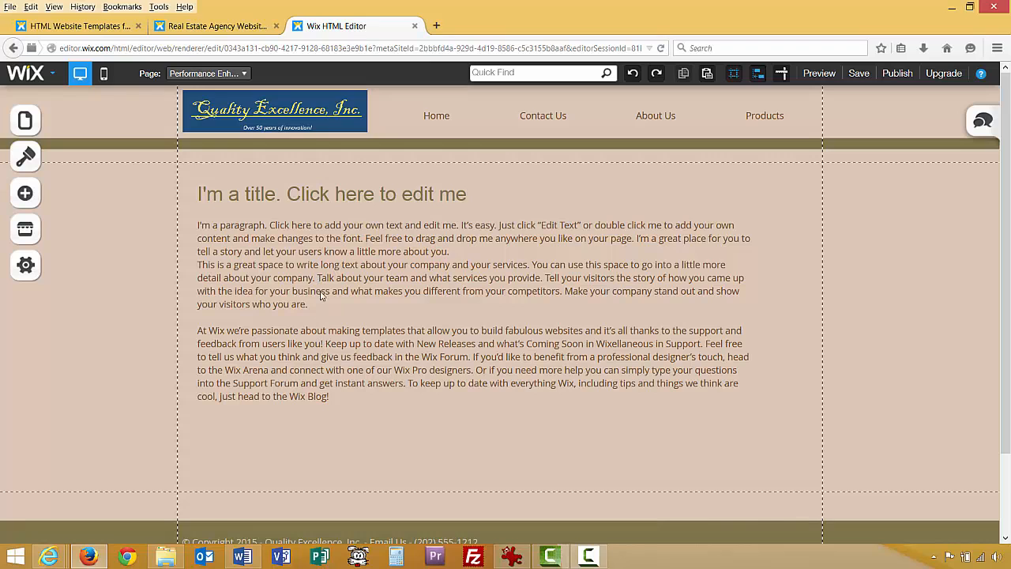
# Copy the performance pill paragraph from the Word site-text document and return to Wix.
pyautogui.click(243, 557)
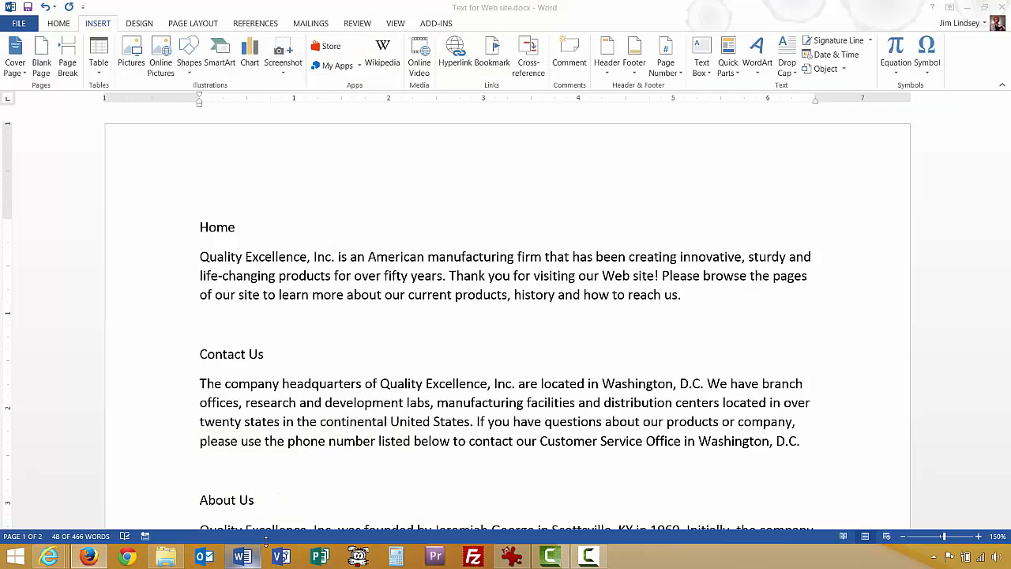
pyautogui.click(330, 416)
pyautogui.scroll(-12, 324, 395)
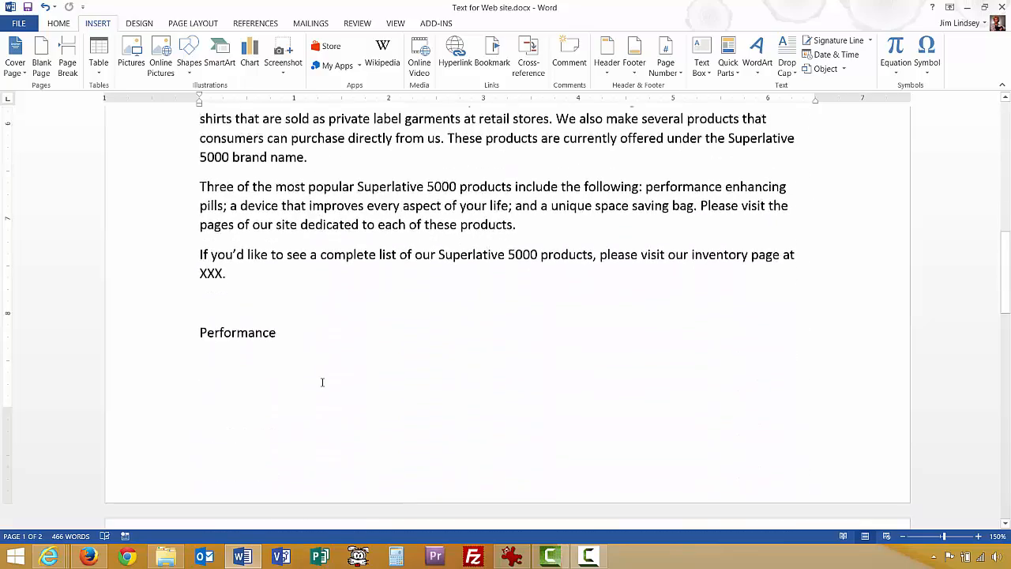
pyautogui.scroll(-6, 322, 382)
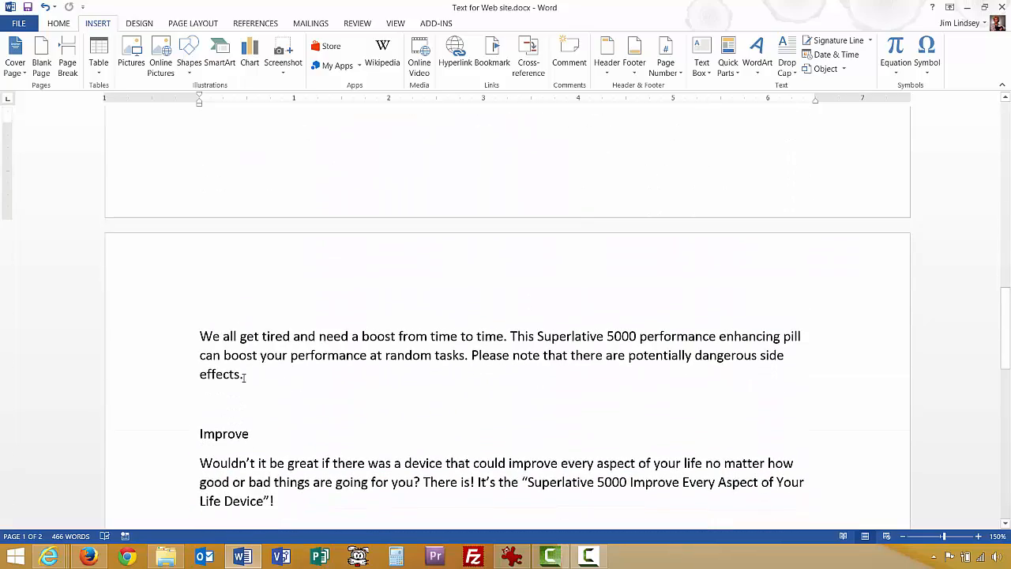
pyautogui.moveTo(249, 371); pyautogui.dragTo(204, 336)
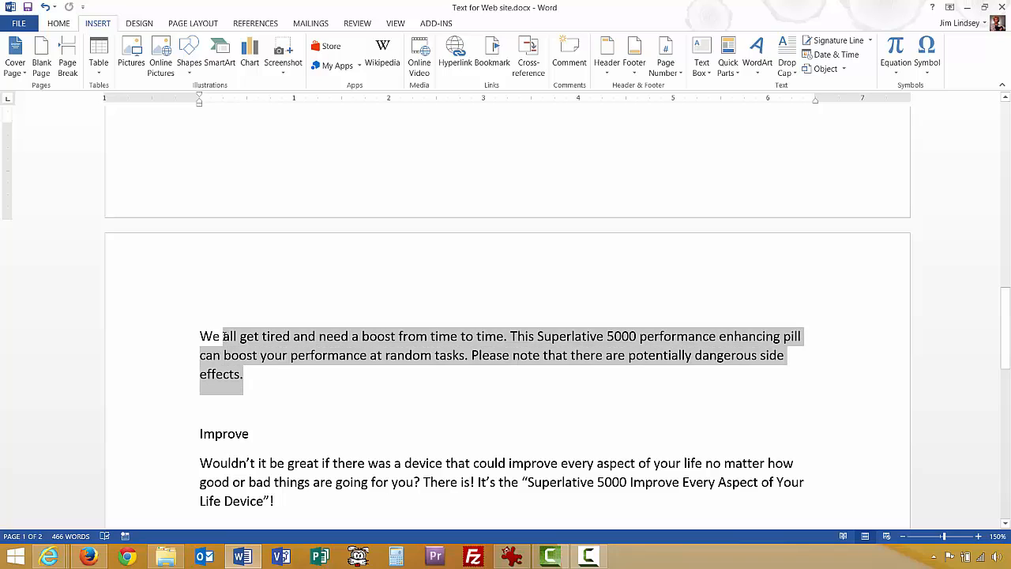
pyautogui.rightClick(398, 342)
pyautogui.click(412, 366)
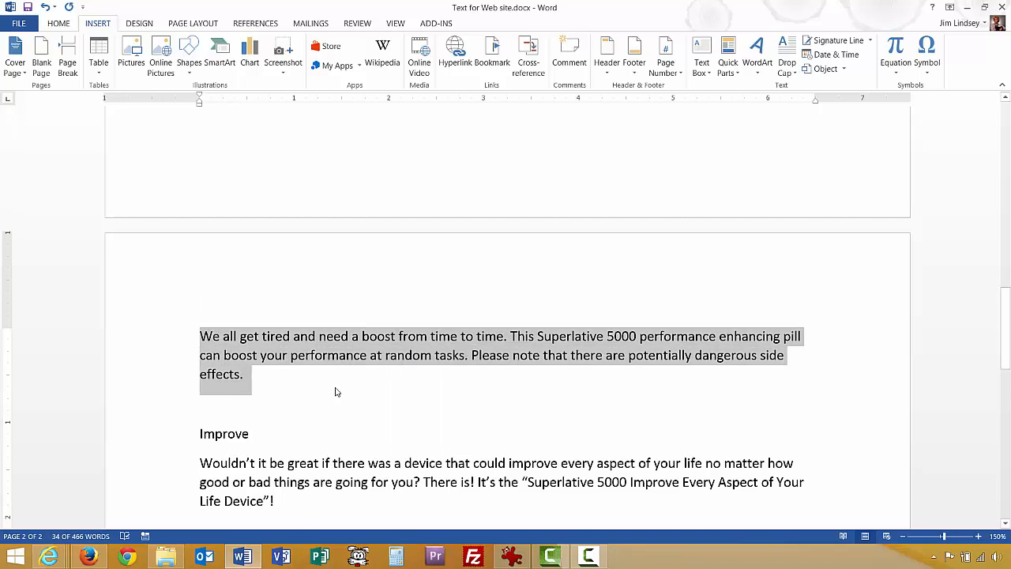
pyautogui.click(89, 556)
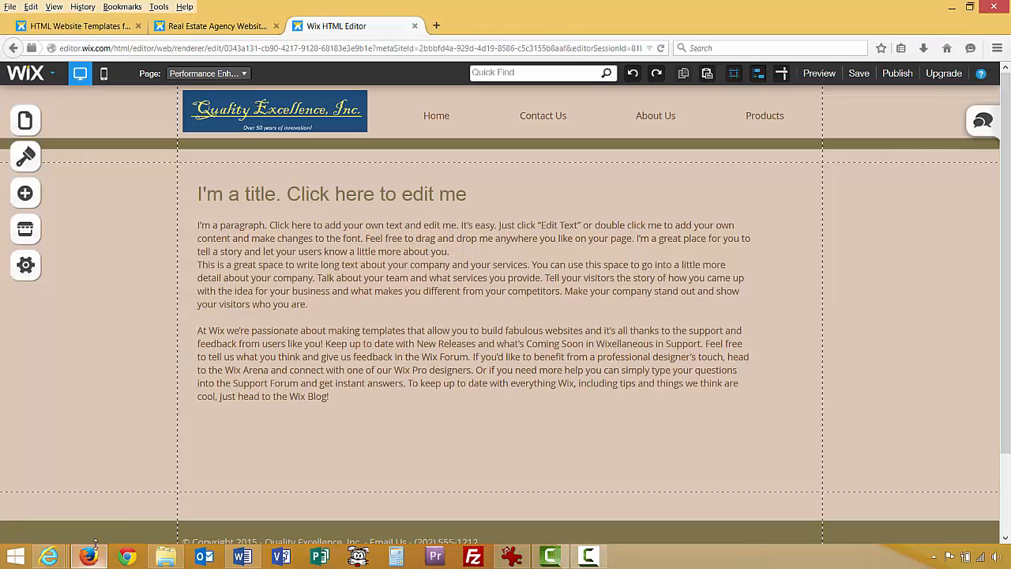
# Paste the performance pill paragraph over the placeholder body paragraphs on the pill page.
pyautogui.click(364, 371)
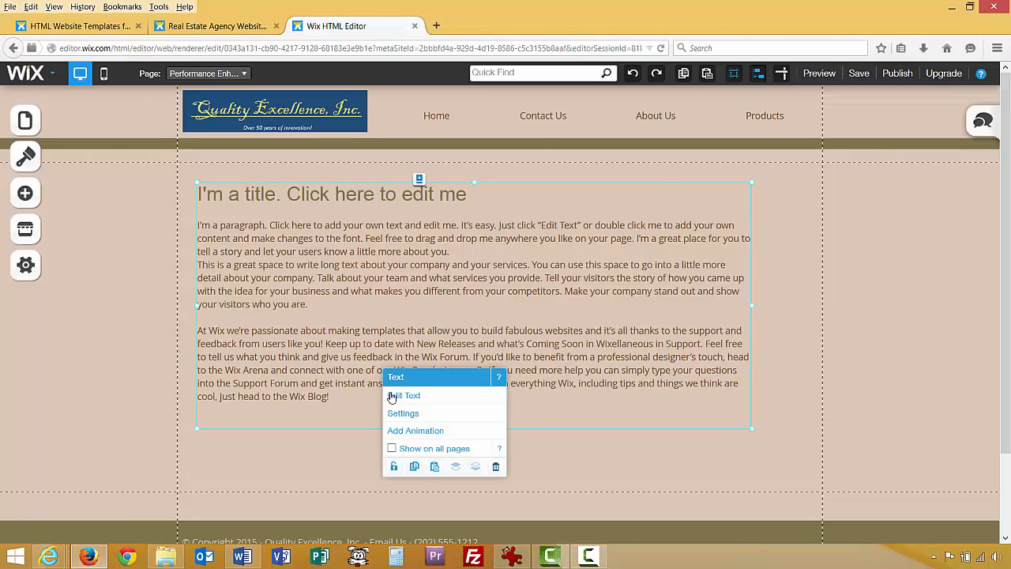
pyautogui.click(391, 396)
pyautogui.moveTo(332, 409); pyautogui.dragTo(189, 232)
pyautogui.hotkey('ctrl', 'v')
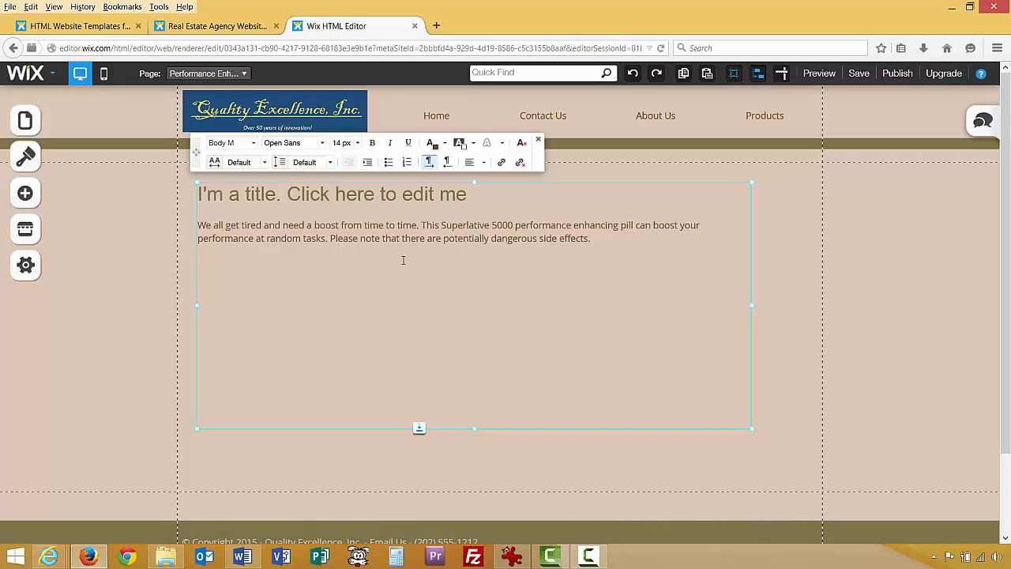
pyautogui.moveTo(472, 198); pyautogui.dragTo(198, 195)
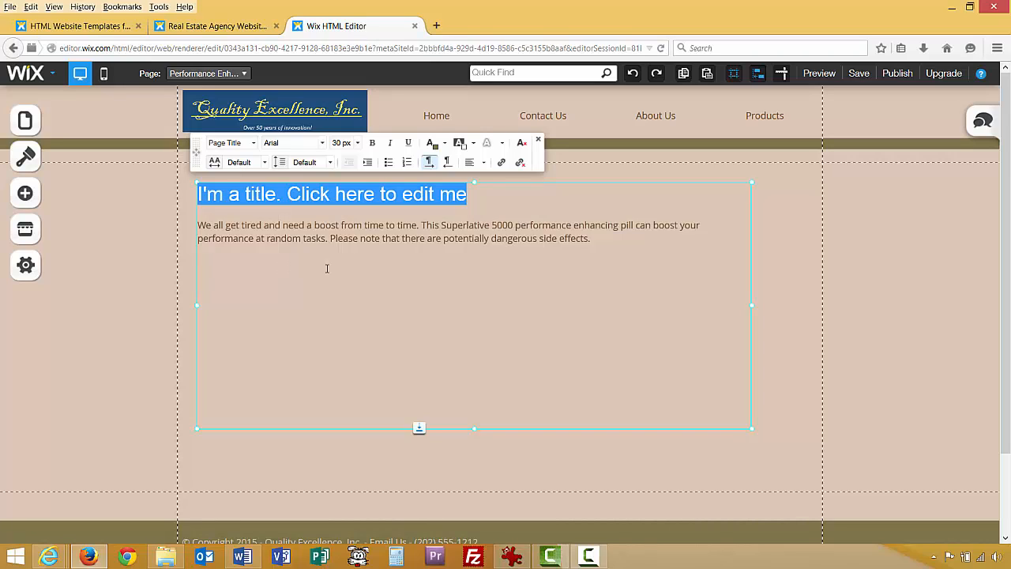
pyautogui.moveTo(647, 242); pyautogui.dragTo(199, 238)
pyautogui.click(275, 227)
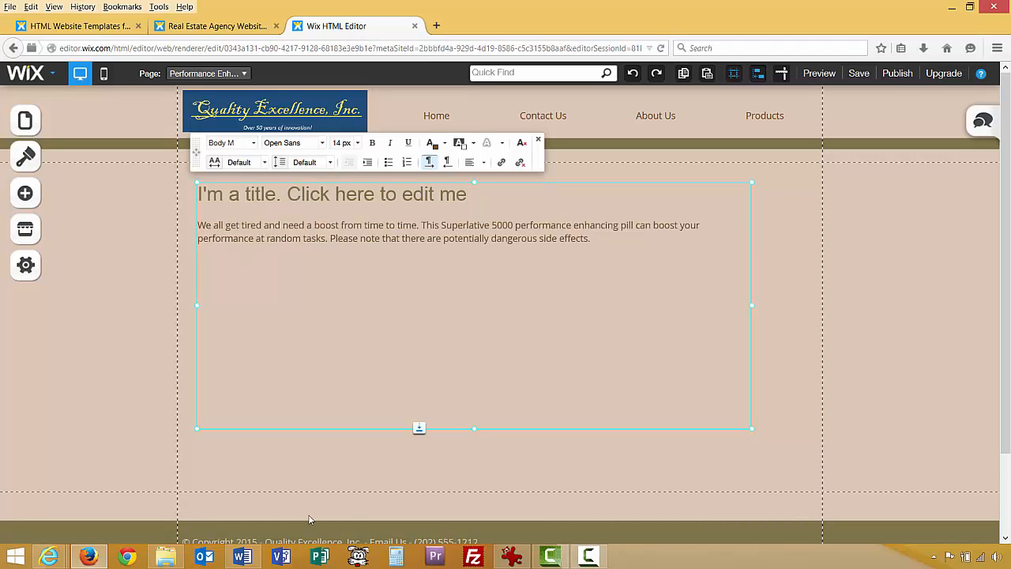
# Copy the pill paragraph again from the Word document and return to Wix.
pyautogui.click(242, 556)
pyautogui.rightClick(305, 349)
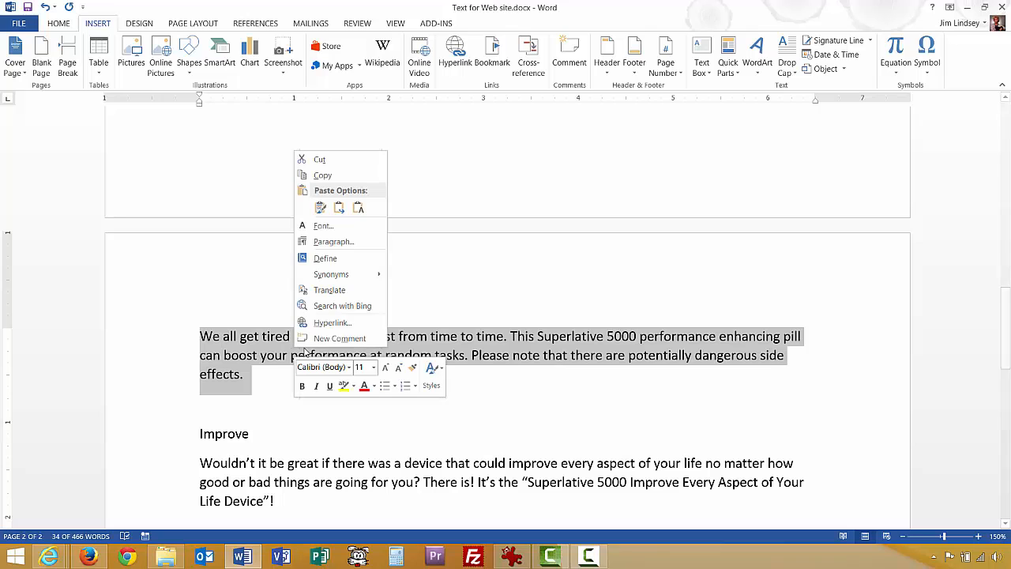
pyautogui.click(320, 175)
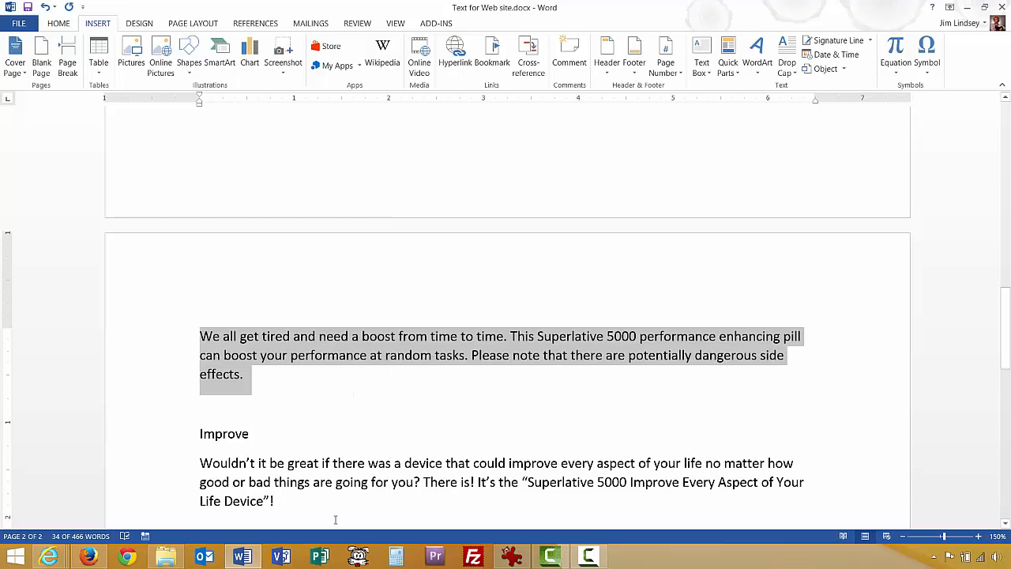
pyautogui.click(244, 556)
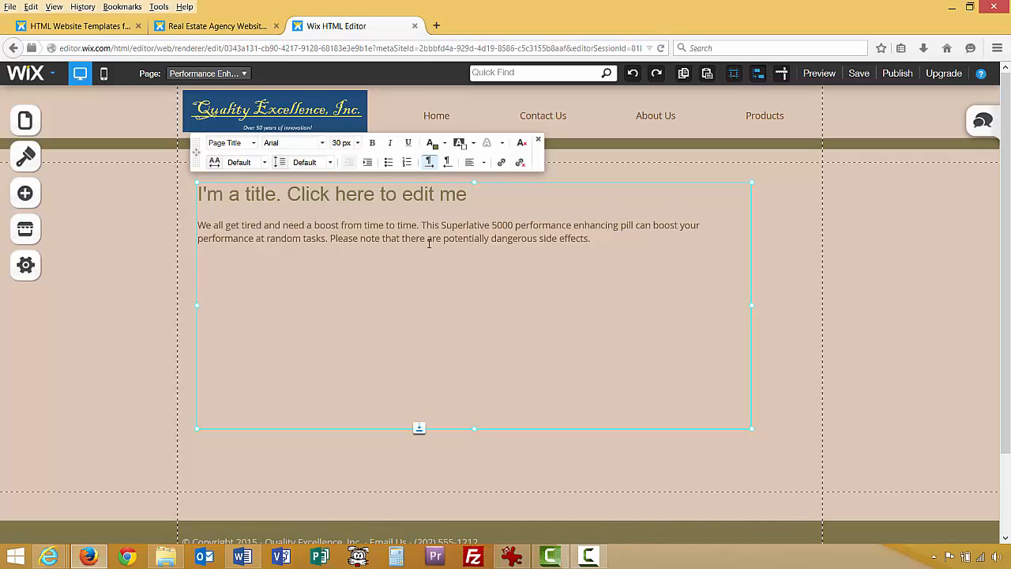
# Paste the pill paragraph into the title, delete the leftover placeholder text, and bring up the YouTube video.
pyautogui.hotkey('ctrl', 'v')
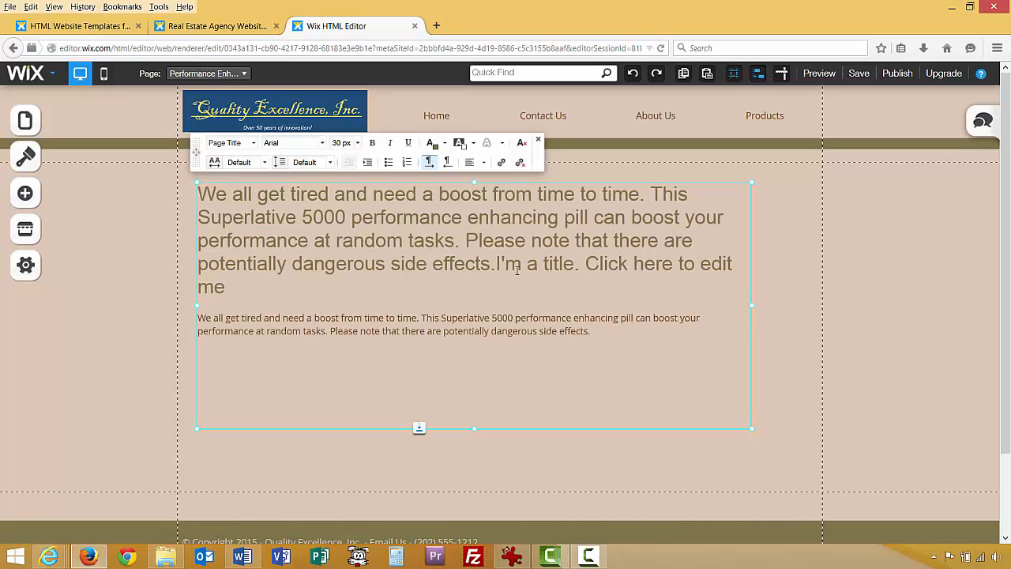
pyautogui.hotkey('shift', 'Down')
pyautogui.hotkey('shift', 'Down')
pyautogui.hotkey('shift', 'Down')
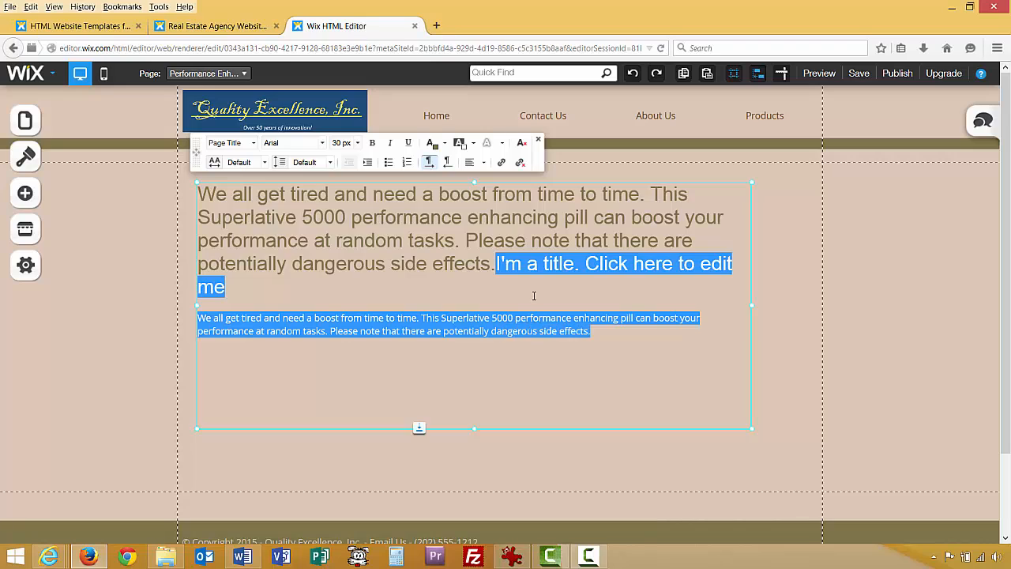
pyautogui.press('Delete')
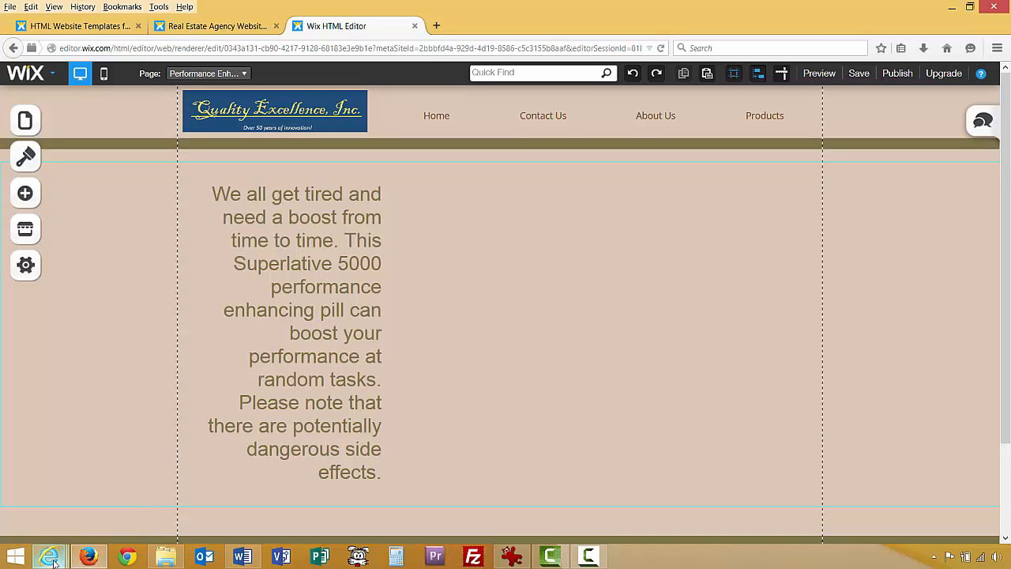
pyautogui.moveTo(53, 561)
pyautogui.click(88, 461)
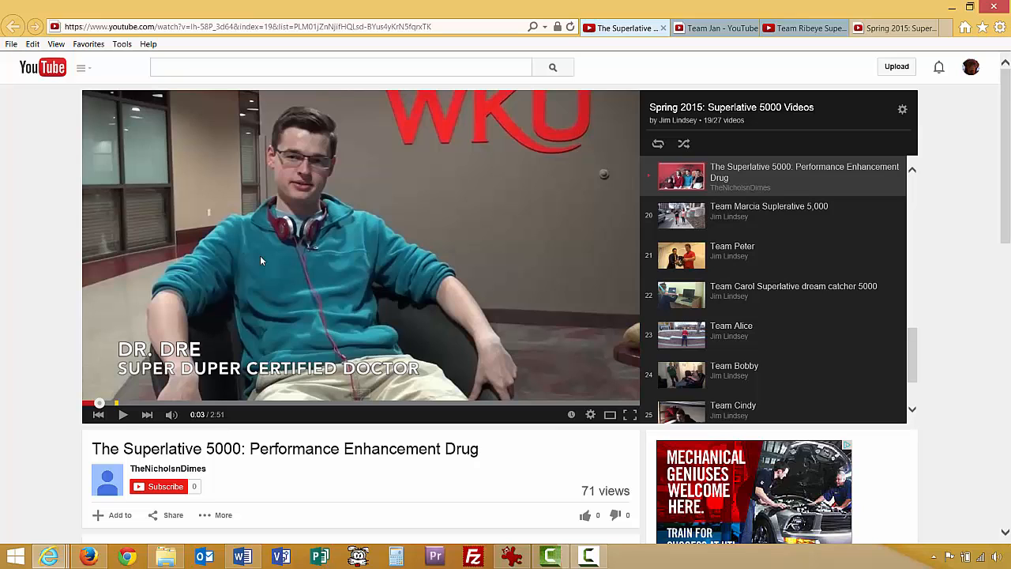
# Copy the Superlative 5000 YouTube video's web address and return to the Wix editor.
pyautogui.rightClick(344, 27)
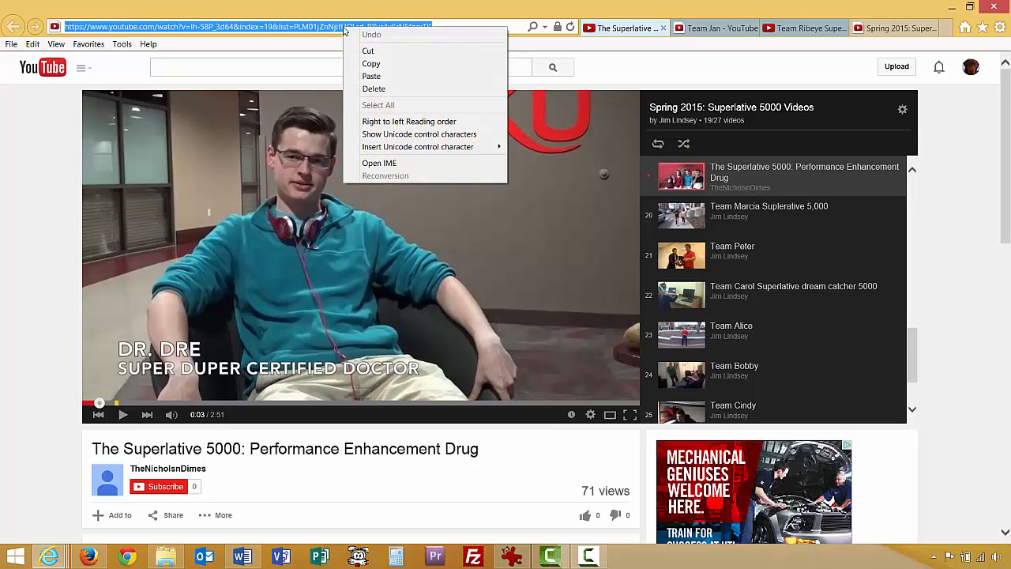
pyautogui.click(368, 63)
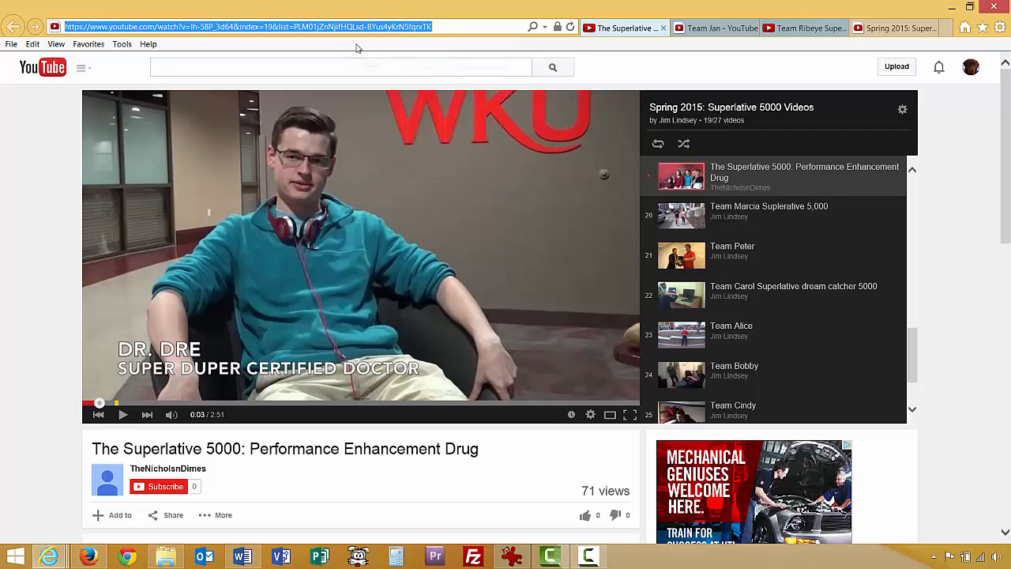
pyautogui.click(89, 556)
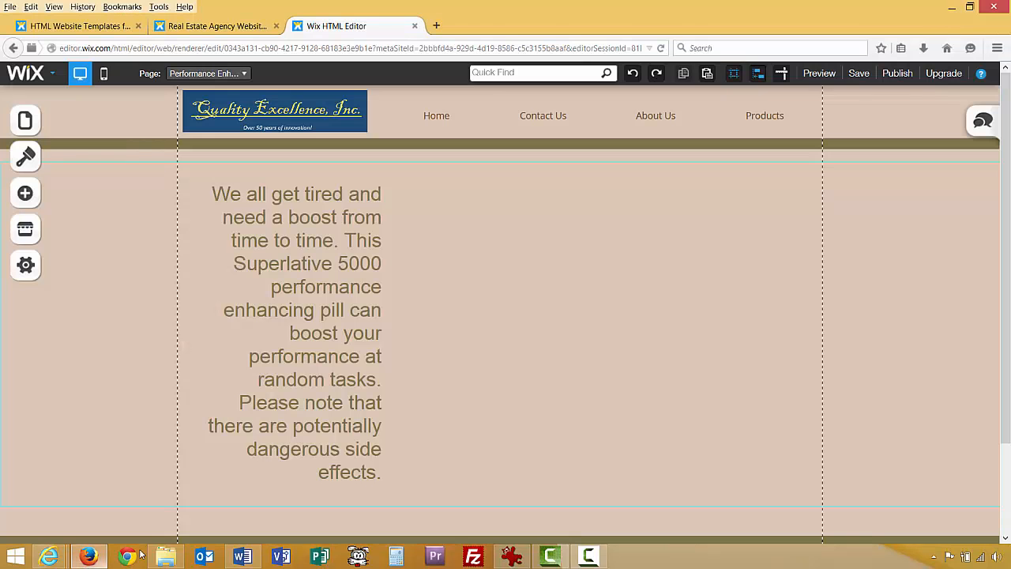
# Add a video player to the pill page, moved up beside the paragraph and enlarged.
pyautogui.click(26, 197)
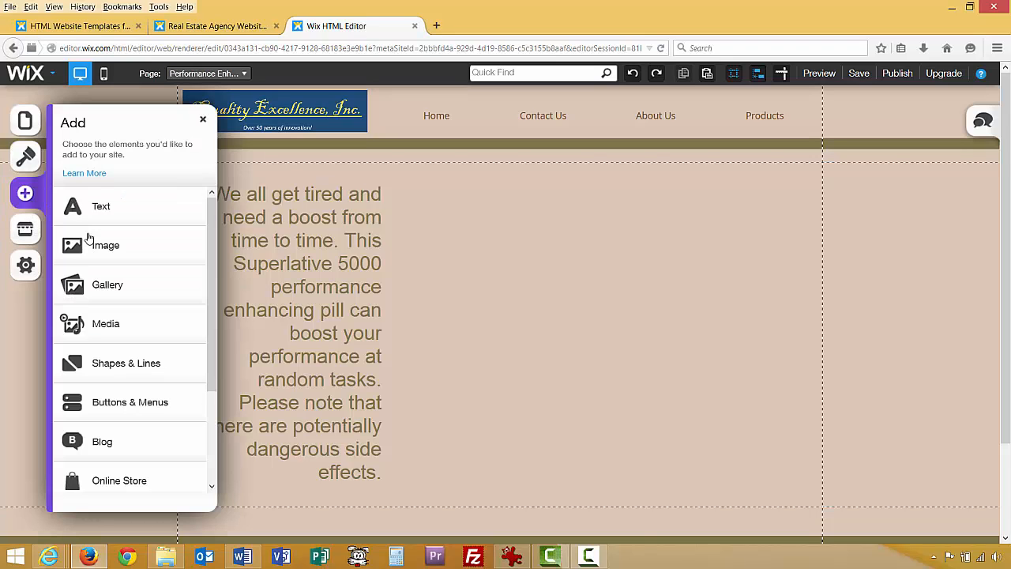
pyautogui.click(98, 328)
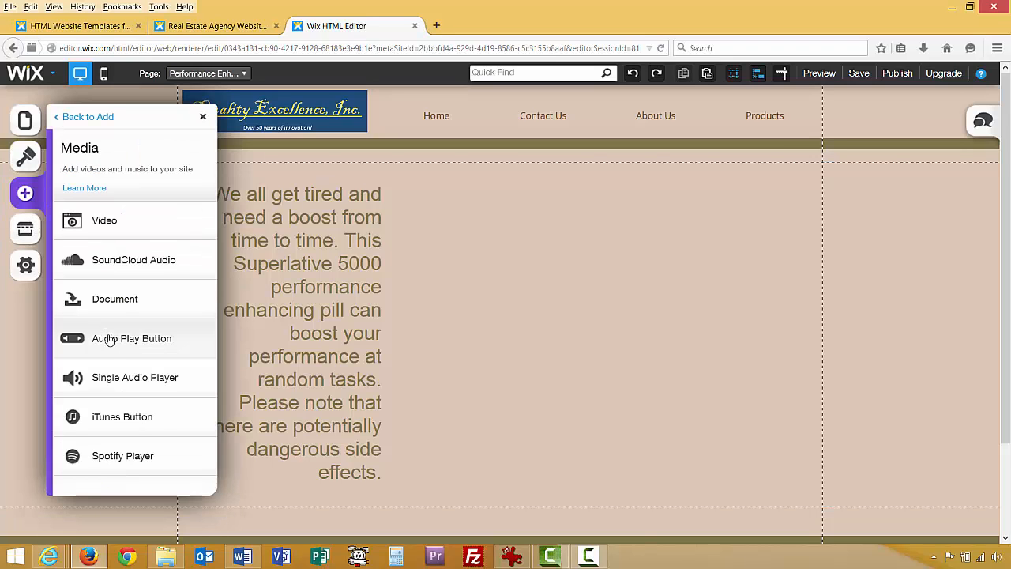
pyautogui.click(107, 225)
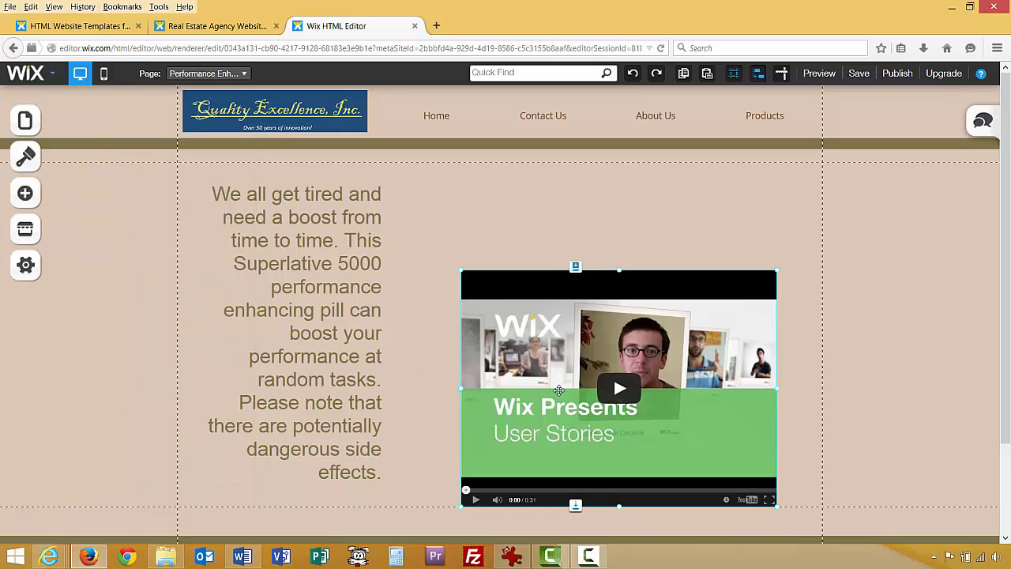
pyautogui.moveTo(571, 348); pyautogui.dragTo(600, 249)
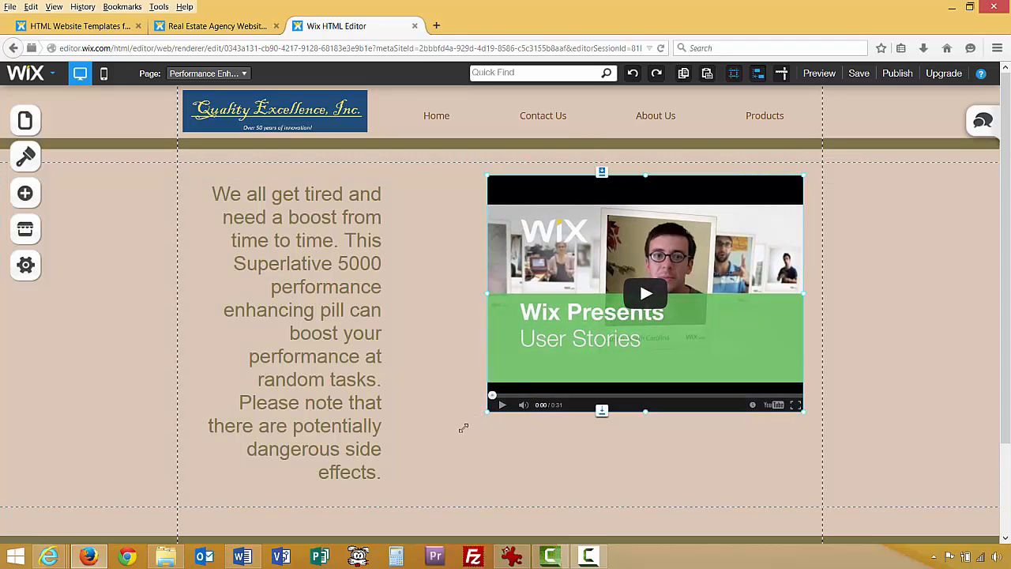
pyautogui.moveTo(464, 427); pyautogui.dragTo(396, 478)
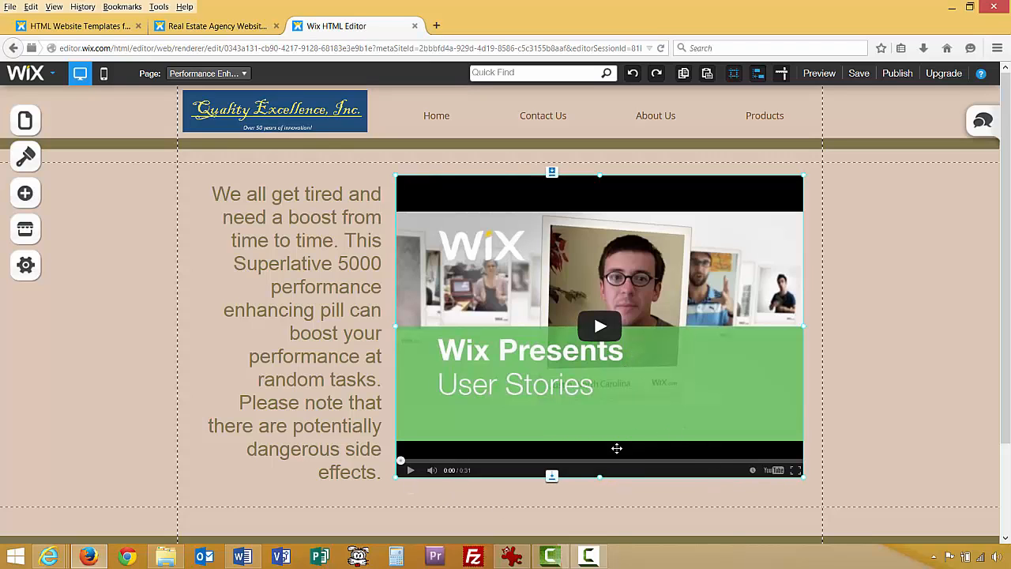
# Set the video player to the copied Superlative 5000 YouTube address and save the site.
pyautogui.click(692, 406)
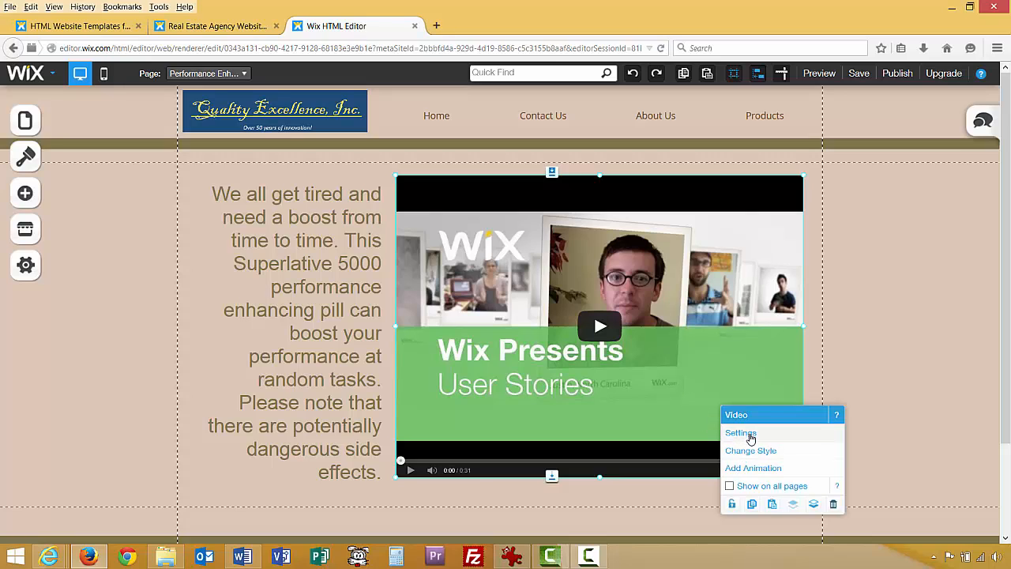
pyautogui.click(624, 478)
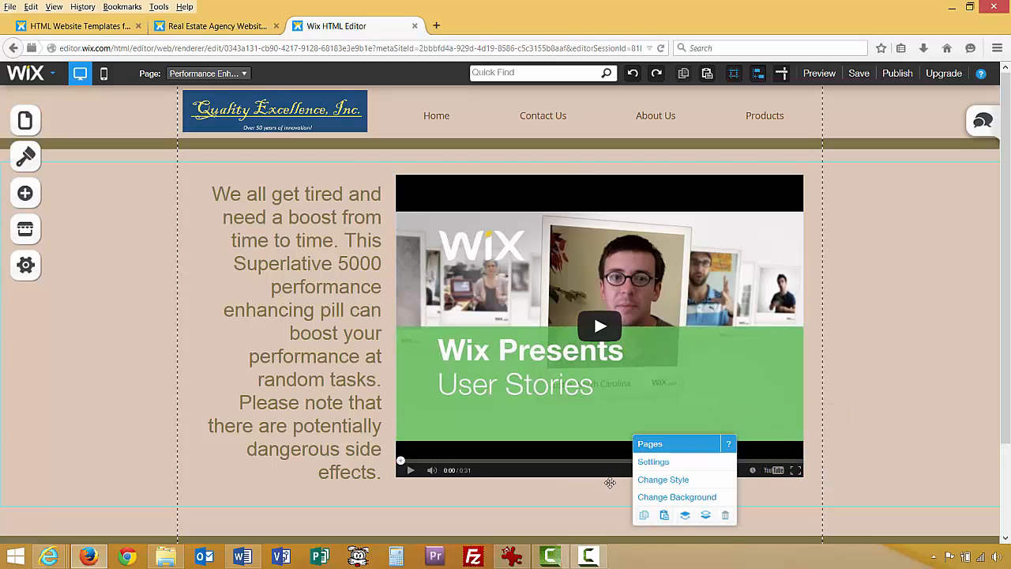
pyautogui.click(267, 364)
pyautogui.click(571, 383)
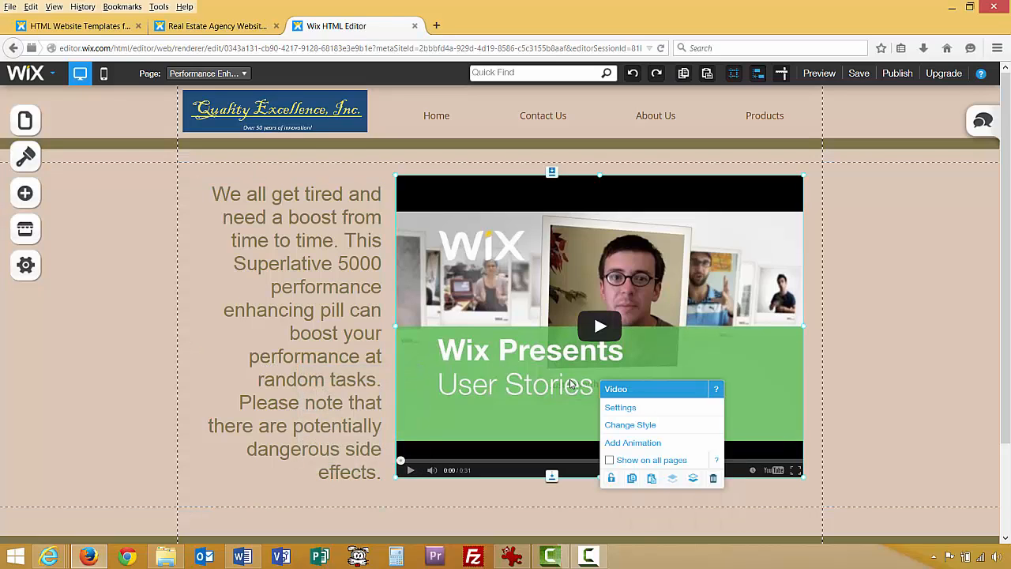
pyautogui.click(616, 406)
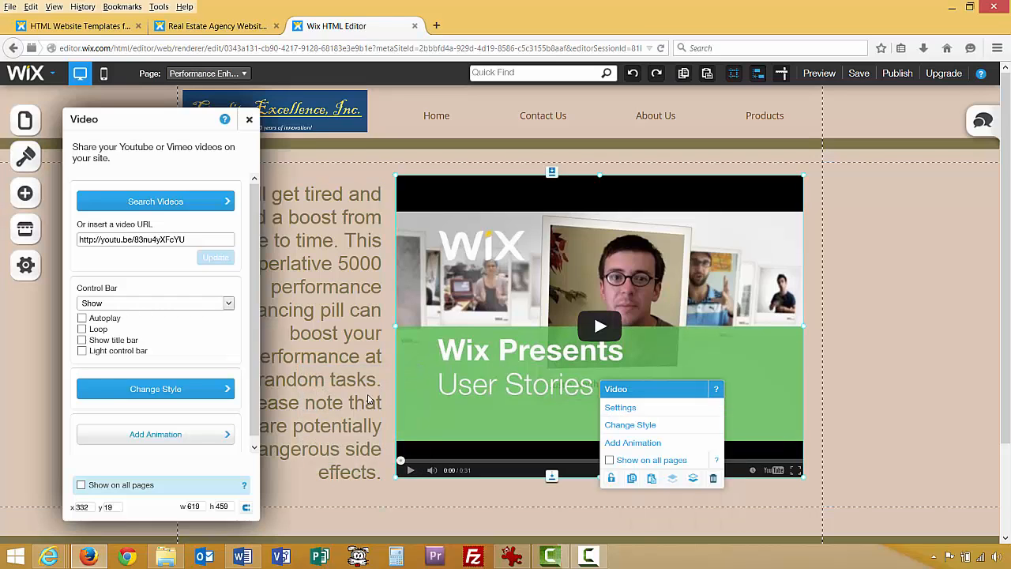
pyautogui.moveTo(188, 239); pyautogui.dragTo(79, 246)
pyautogui.hotkey('ctrl', 'v')
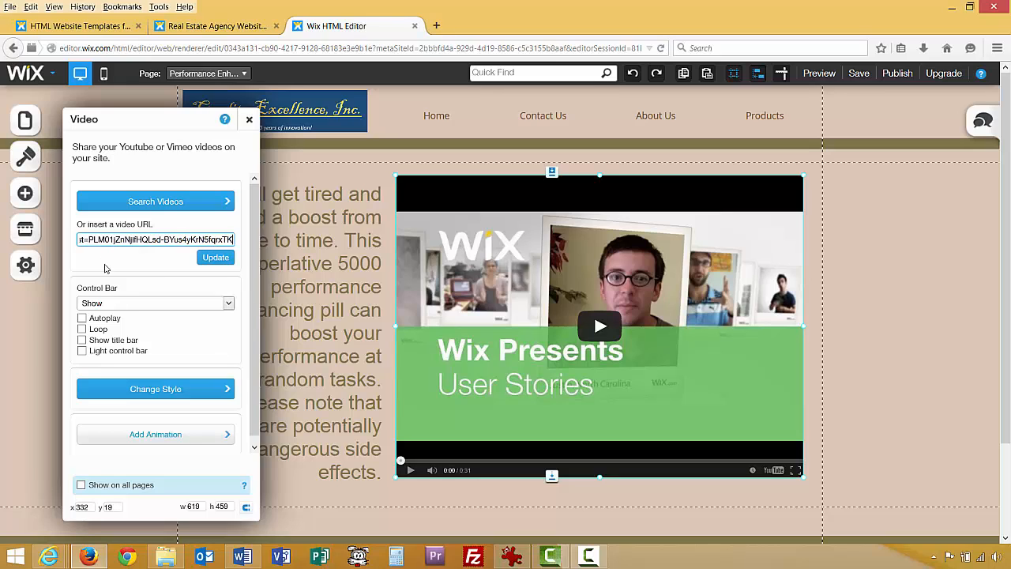
pyautogui.click(213, 258)
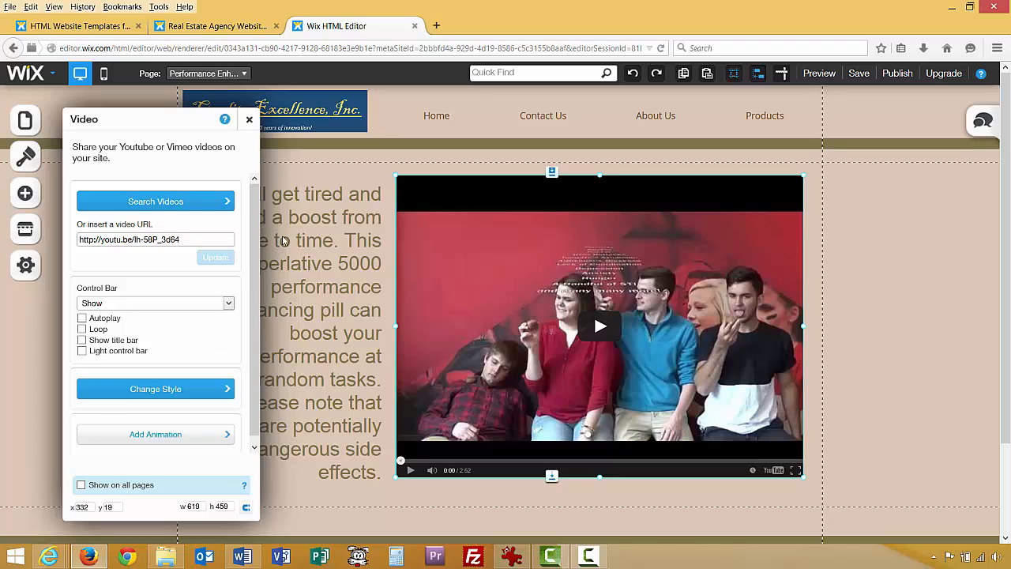
pyautogui.click(248, 119)
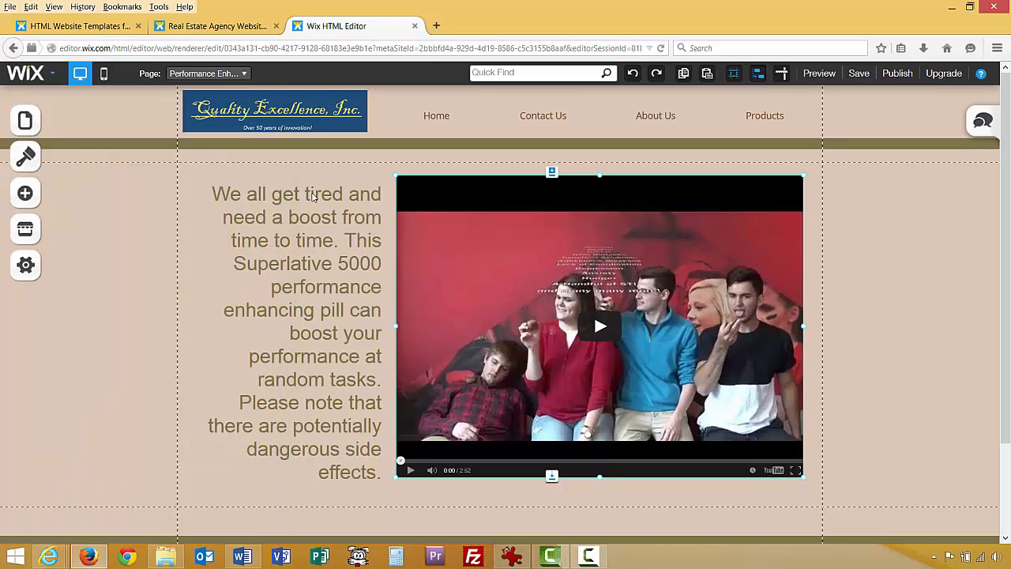
pyautogui.click(856, 76)
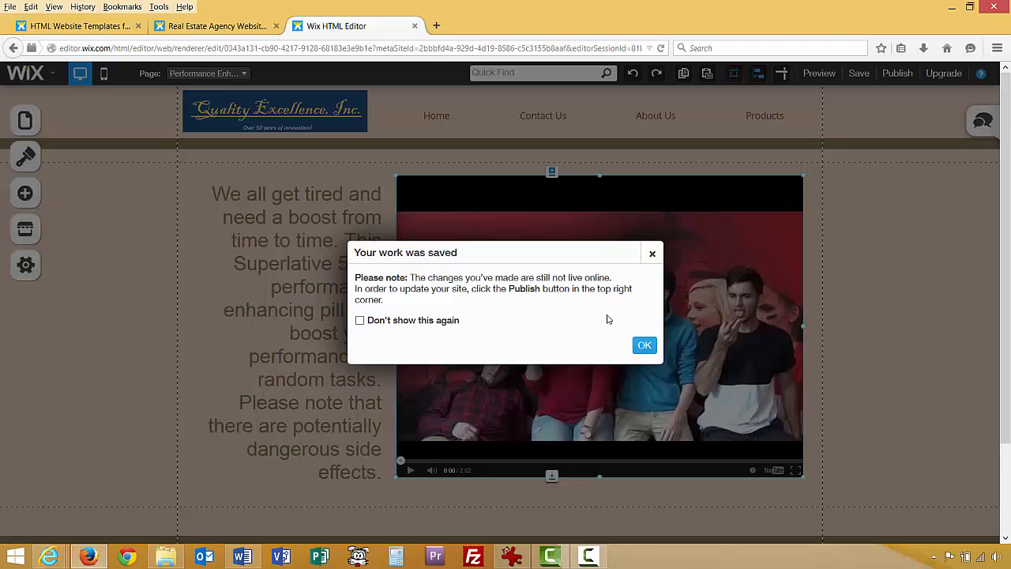
# Confirm the save, preview the pill page playing and pausing the new video, then return to editing.
pyautogui.click(643, 344)
pyautogui.click(819, 73)
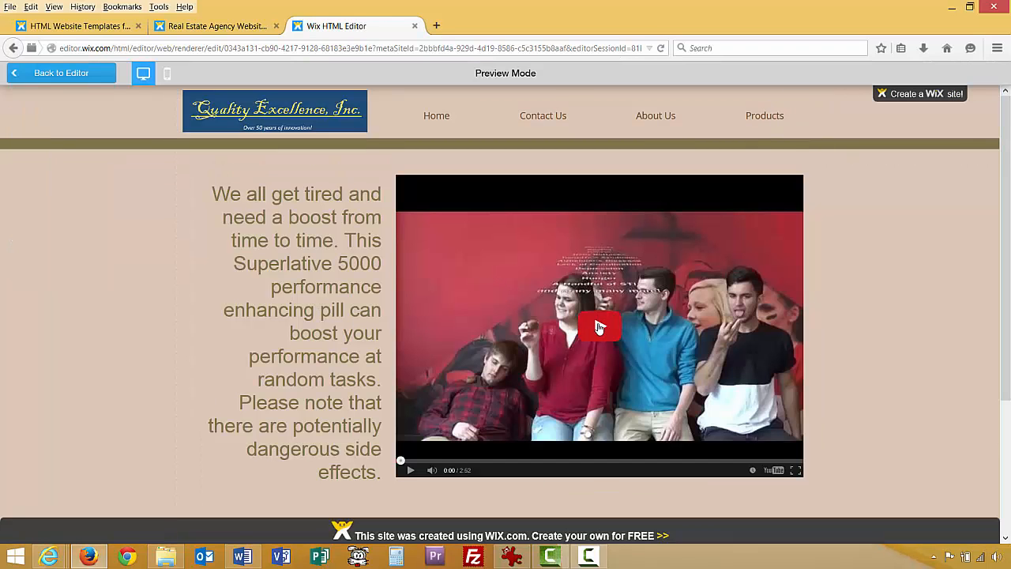
pyautogui.click(596, 326)
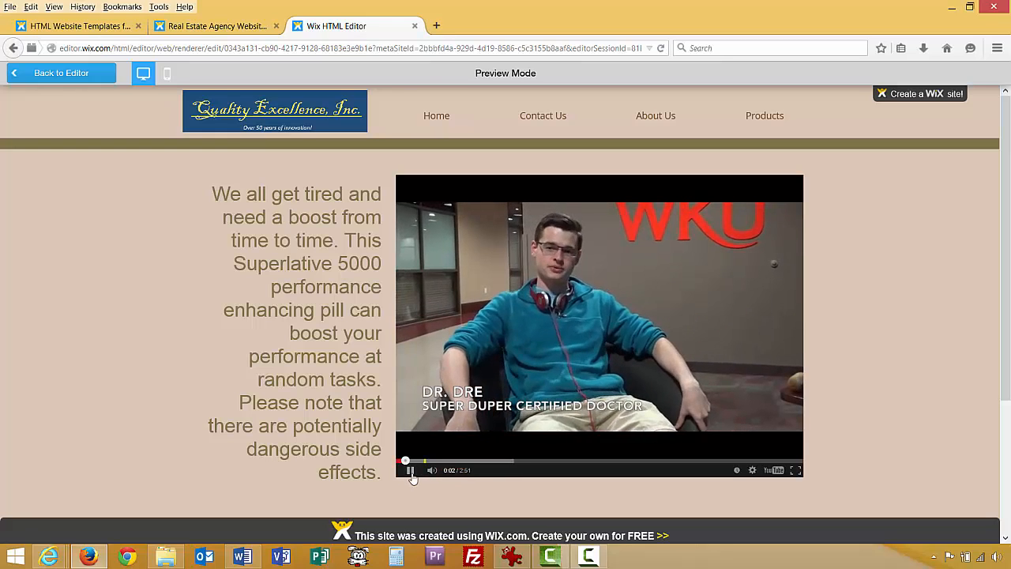
pyautogui.click(397, 471)
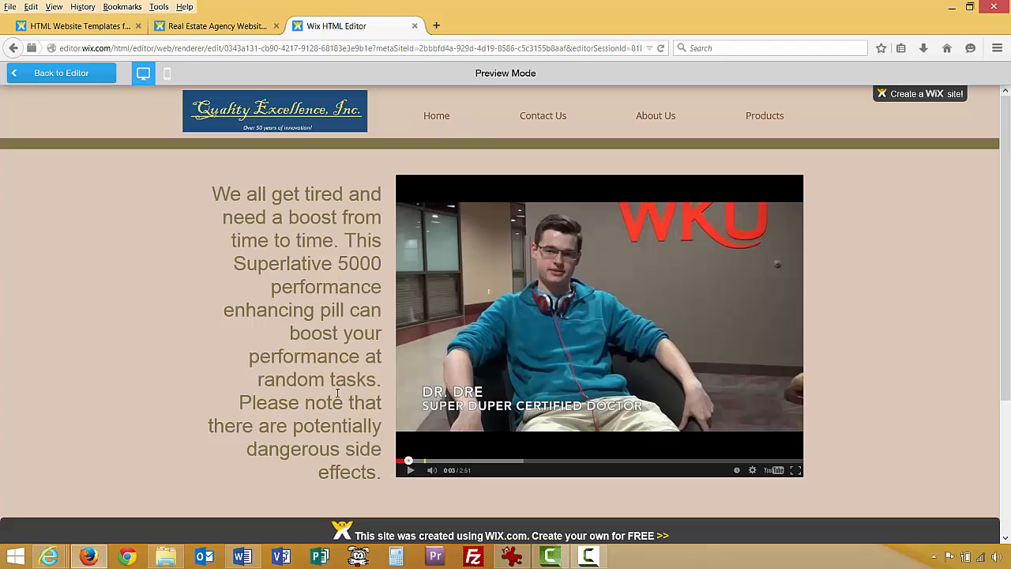
pyautogui.click(75, 72)
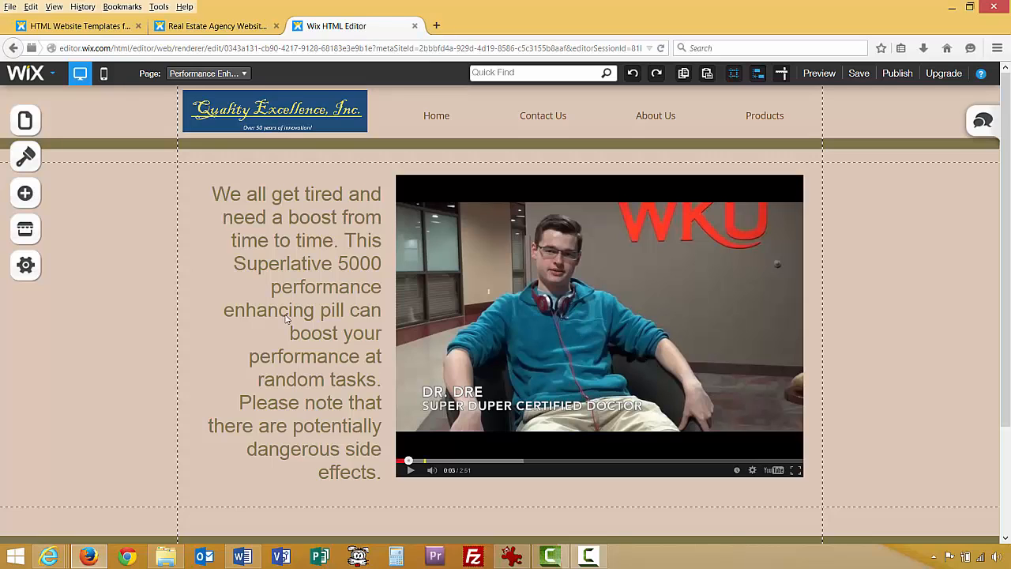
# Browse the media elements and try shortening the pill description text box.
pyautogui.click(29, 192)
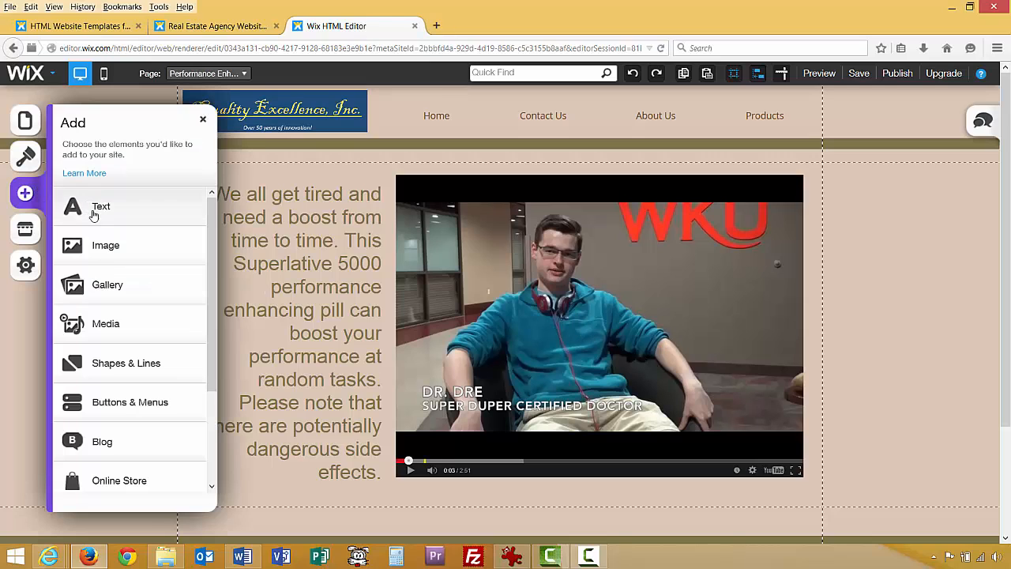
pyautogui.click(104, 324)
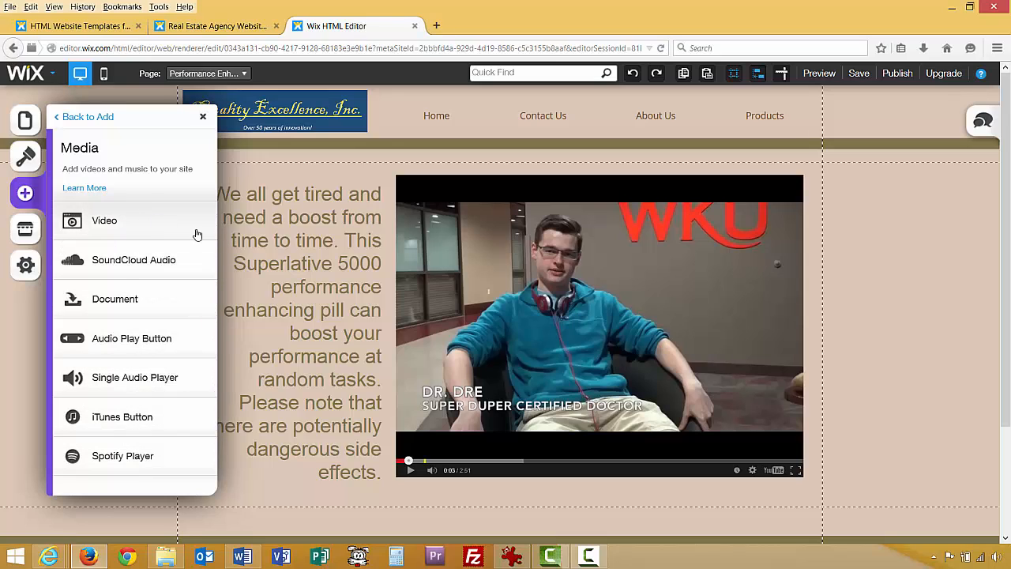
pyautogui.click(304, 267)
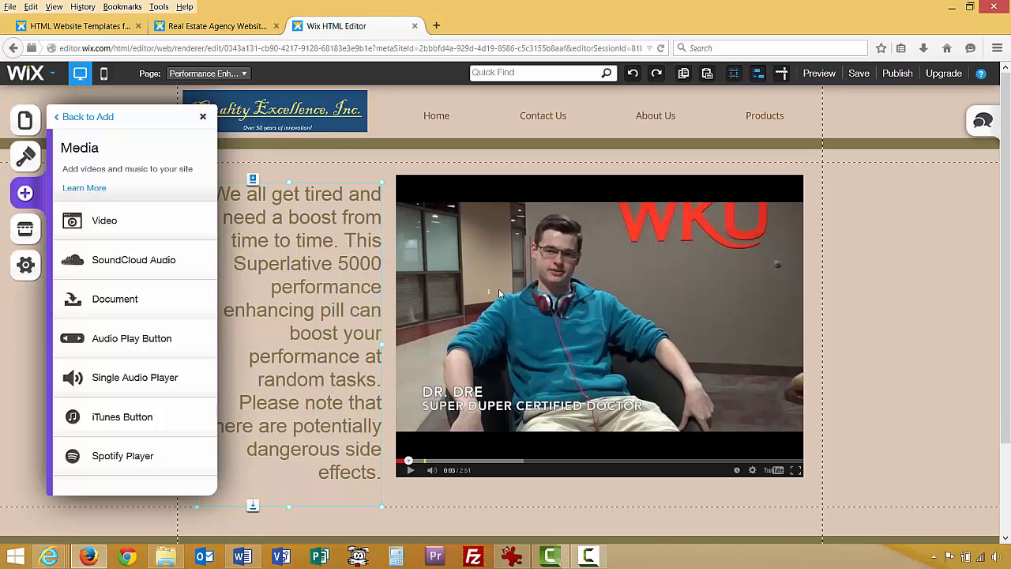
pyautogui.click(203, 117)
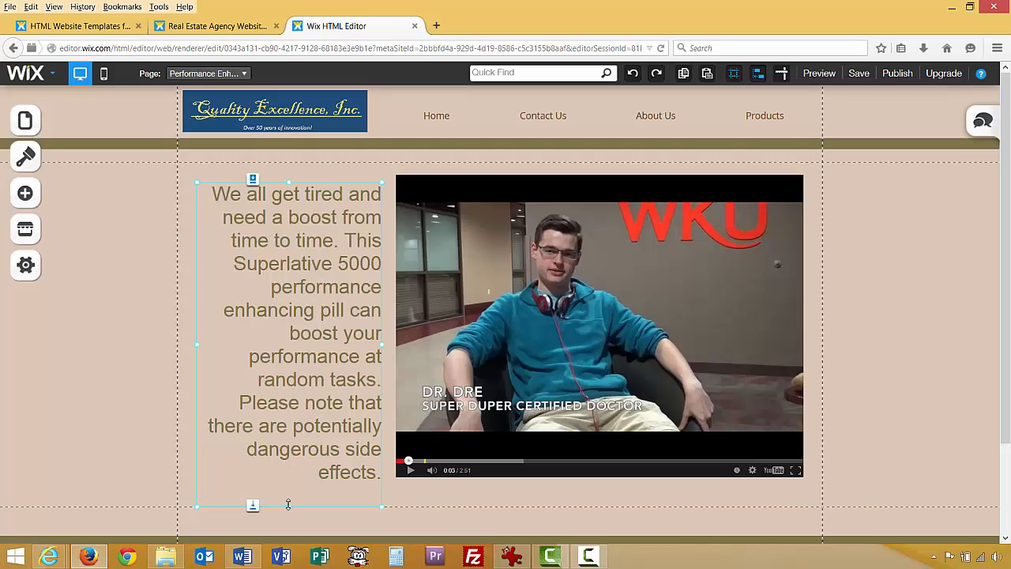
pyautogui.moveTo(288, 504); pyautogui.dragTo(289, 486)
pyautogui.rightClick(153, 308)
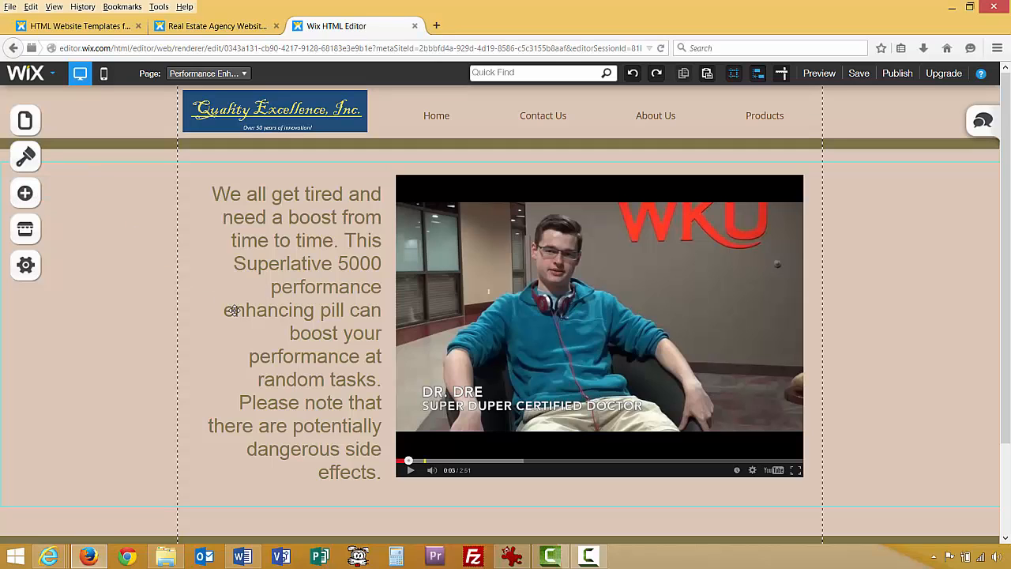
# Switch to the Products page and copy the three Products section paragraphs from Word.
pyautogui.click(247, 74)
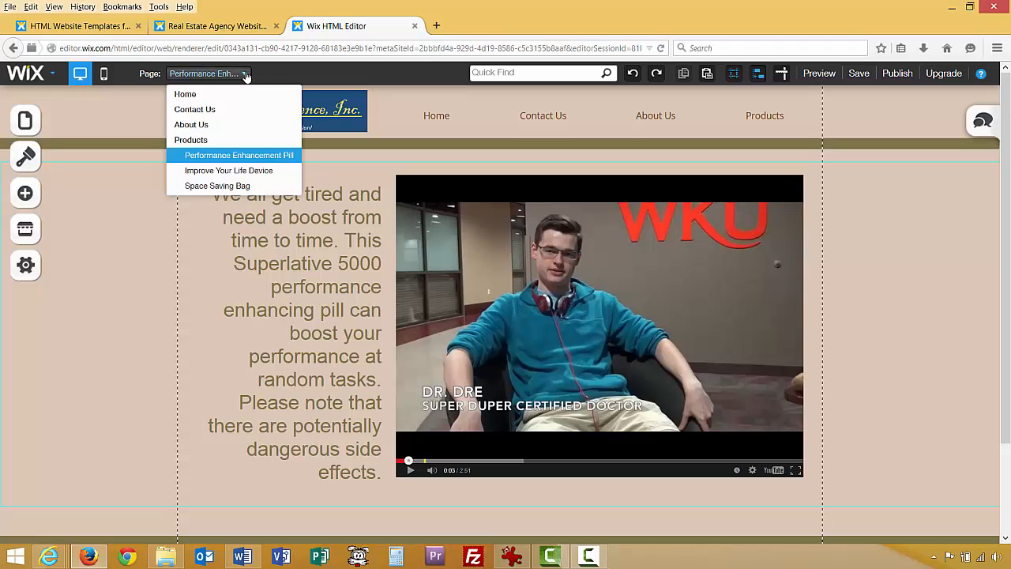
pyautogui.click(197, 140)
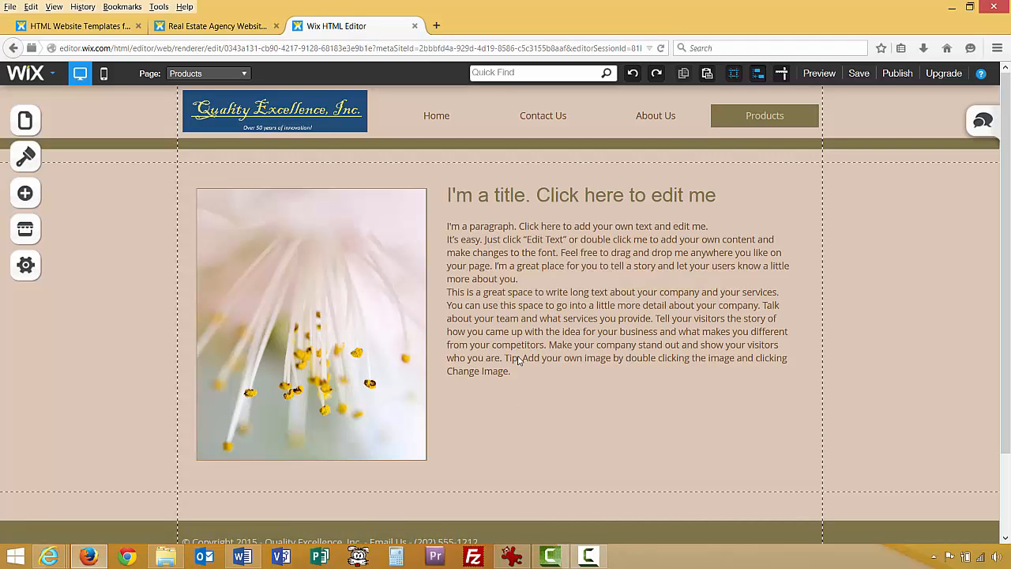
pyautogui.click(243, 557)
pyautogui.scroll(8, 350, 442)
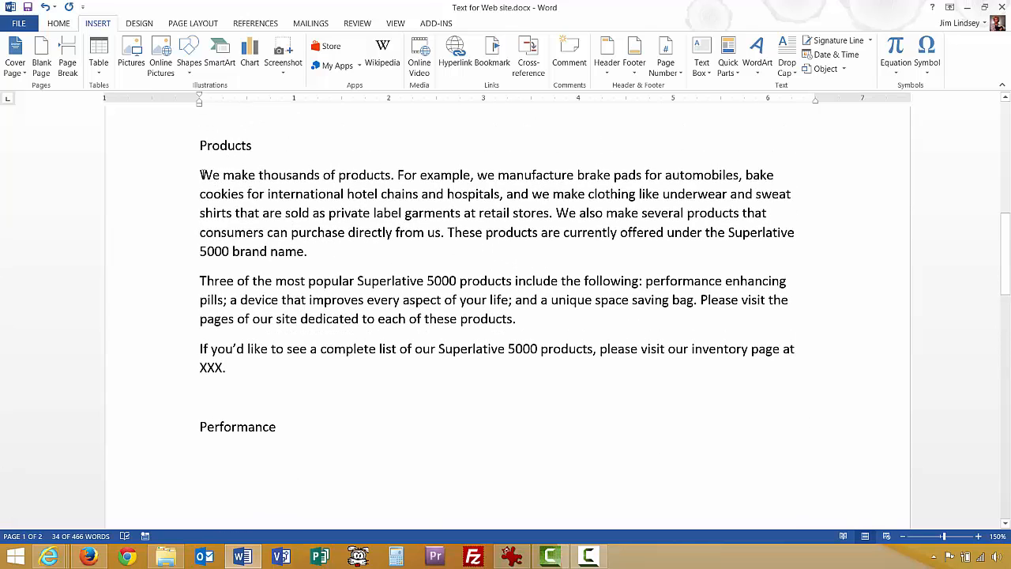
pyautogui.moveTo(201, 175); pyautogui.dragTo(332, 384)
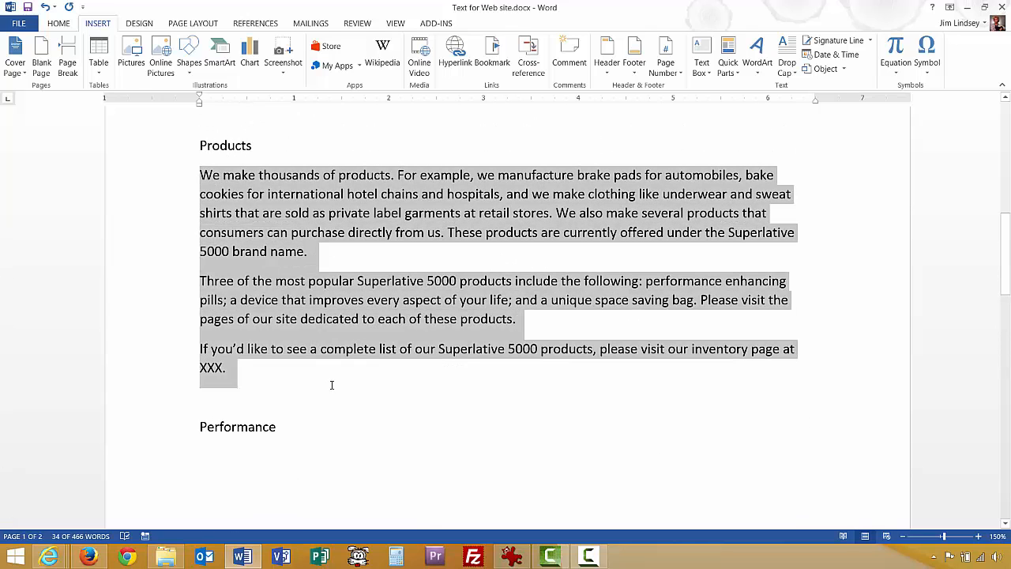
pyautogui.rightClick(371, 200)
pyautogui.click(398, 222)
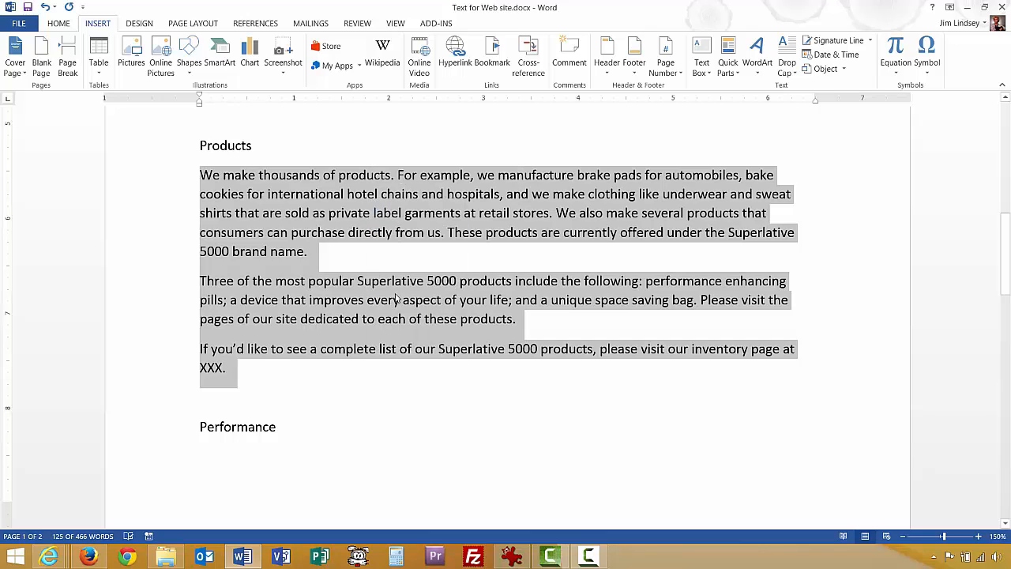
# Replace the Products page placeholder paragraphs with the three pasted paragraphs, separated by blank lines.
pyautogui.click(88, 556)
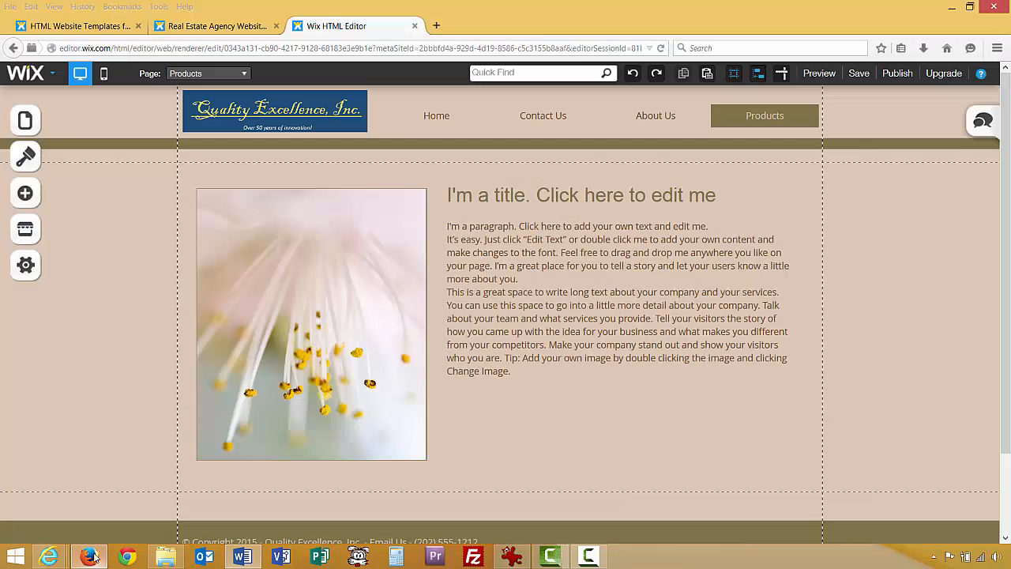
pyautogui.doubleClick(527, 323)
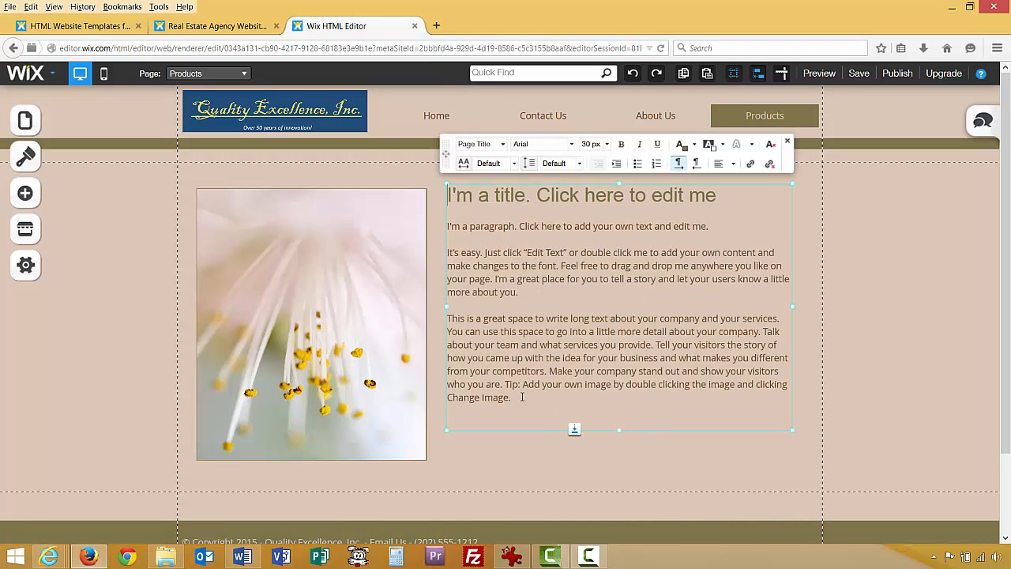
pyautogui.moveTo(536, 397); pyautogui.dragTo(447, 226)
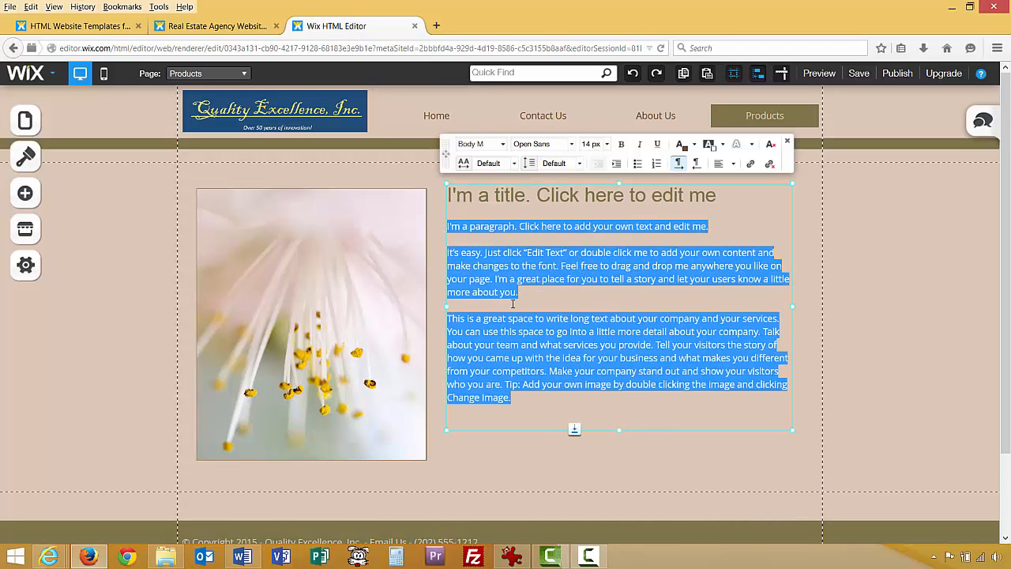
pyautogui.hotkey('ctrl', 'v')
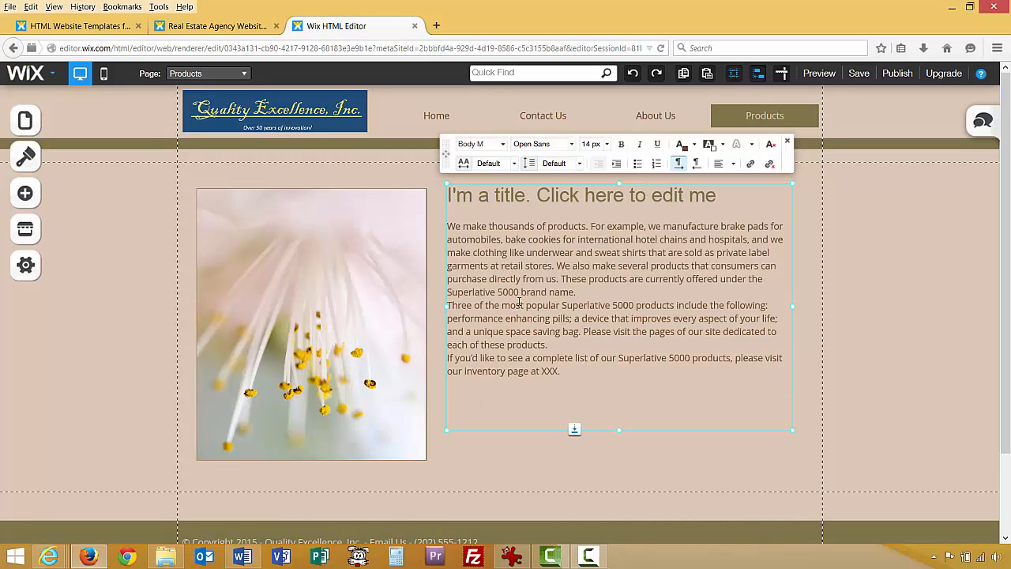
pyautogui.press('Return')
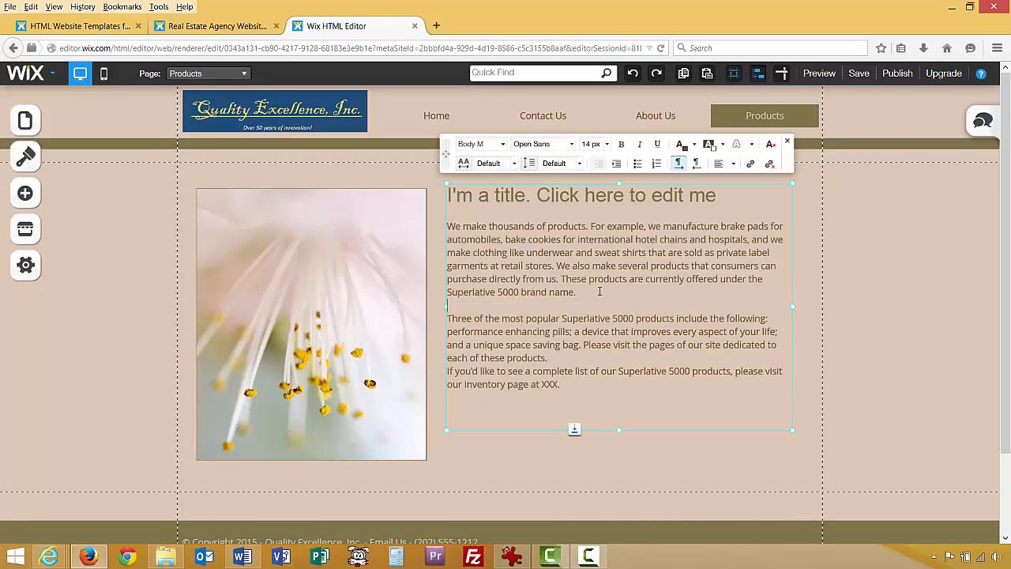
pyautogui.press('Return')
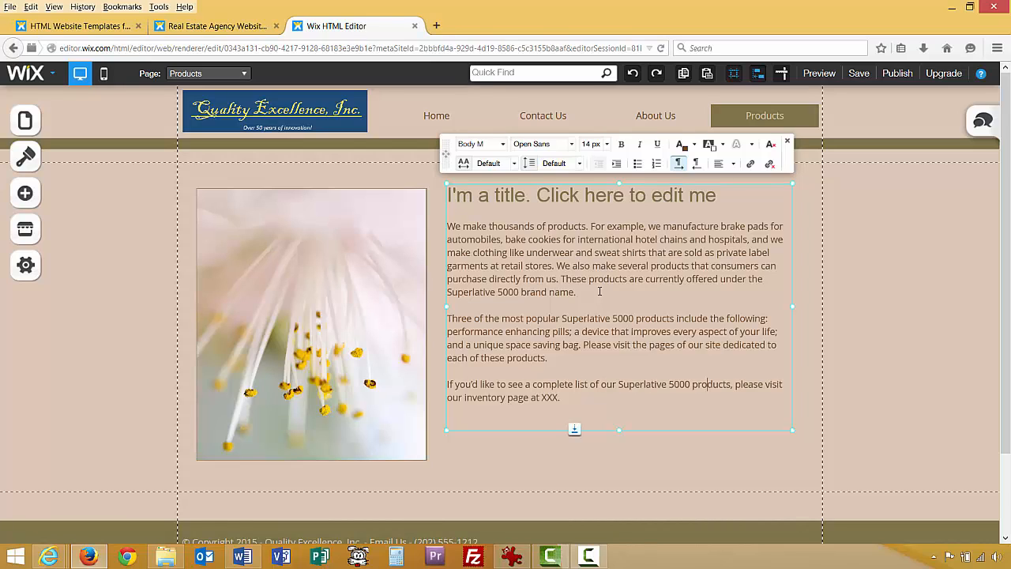
# Insert 'click here' and remove ' at XXX' so the last sentence ends 'visit our inventory page.'.
pyautogui.write('click here')
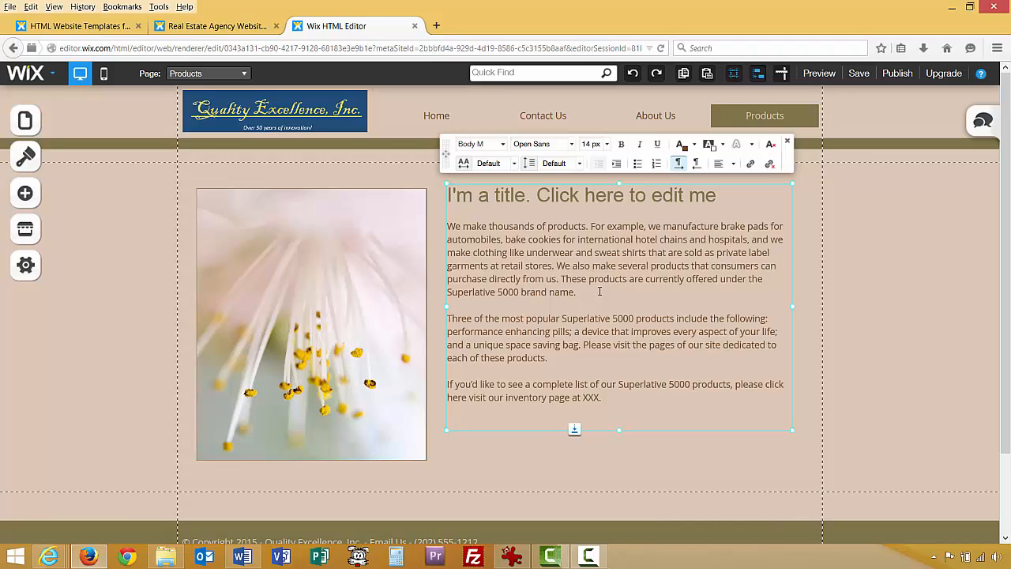
pyautogui.hotkey('shift', 'Right')
pyautogui.hotkey('shift', 'Right')
pyautogui.hotkey('shift', 'Right')
pyautogui.hotkey('shift', 'Right')
pyautogui.hotkey('shift', 'Right')
pyautogui.press('BackSpace')
pyautogui.click(636, 195)
pyautogui.hotkey('ctrl', 'a')
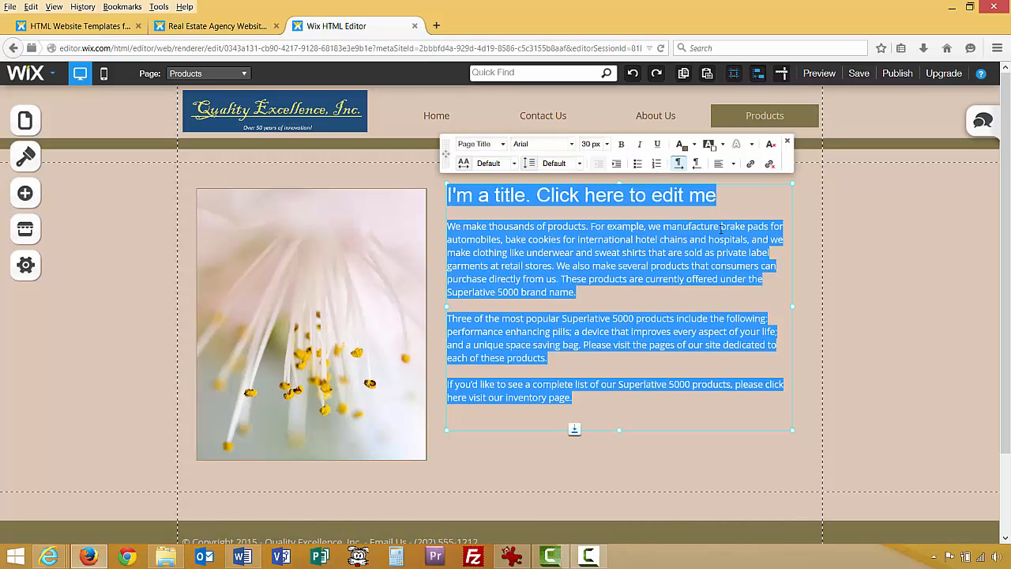
pyautogui.press('Right')
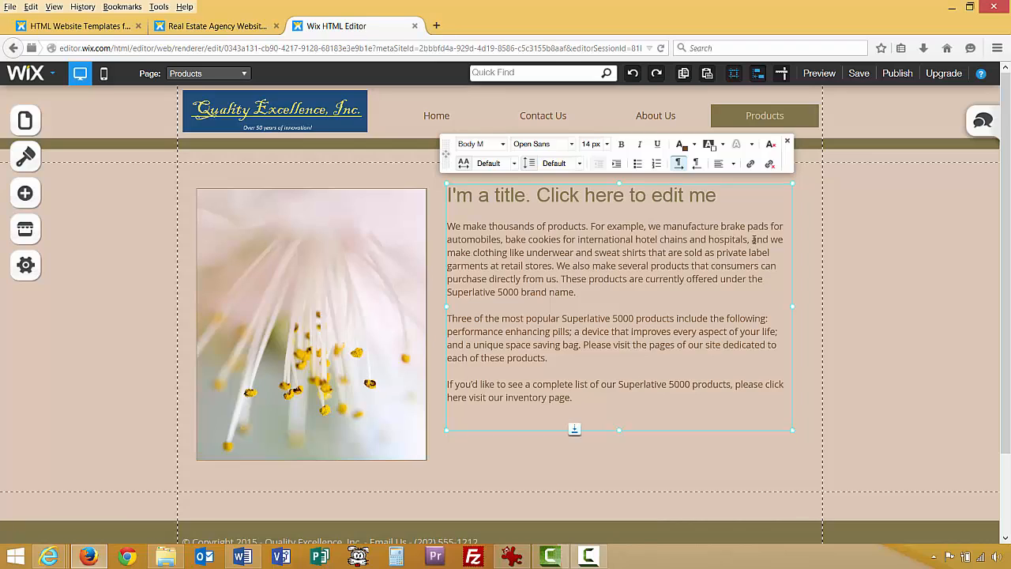
# Replace the Products page's placeholder title with the heading 'Our Products'.
pyautogui.moveTo(717, 195); pyautogui.dragTo(446, 194)
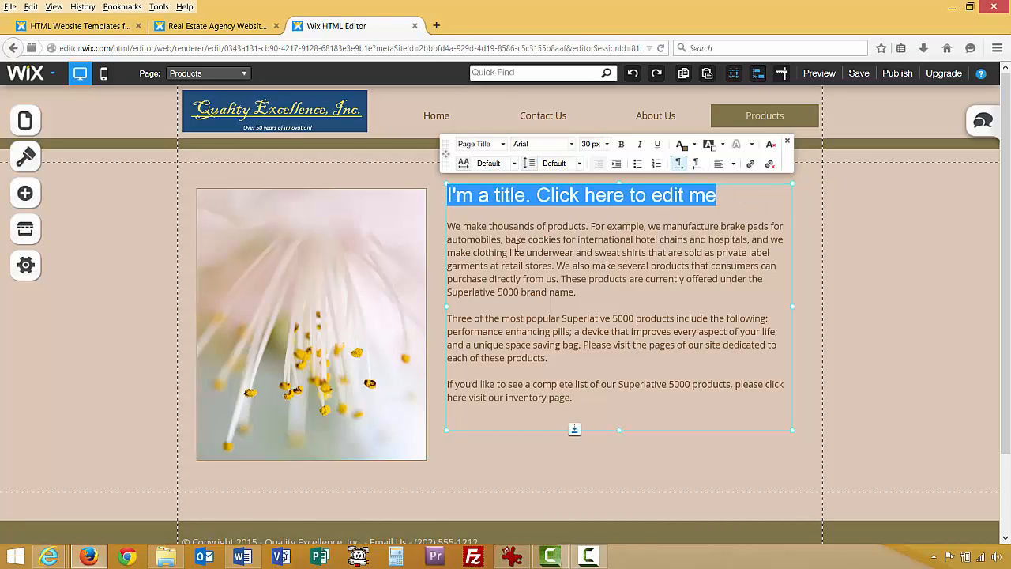
pyautogui.write('Our Pro')
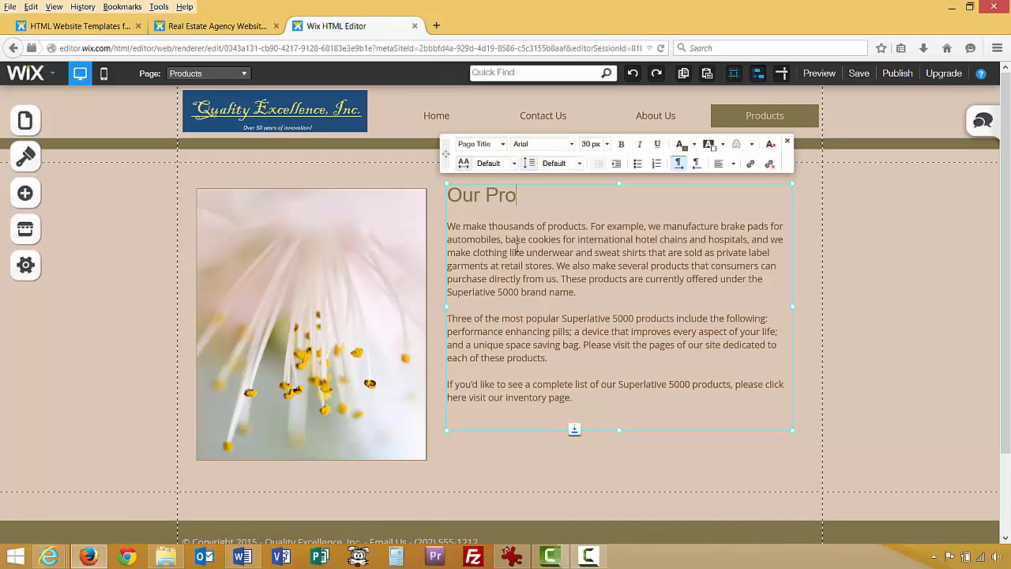
pyautogui.write('ducts')
pyautogui.click(624, 330)
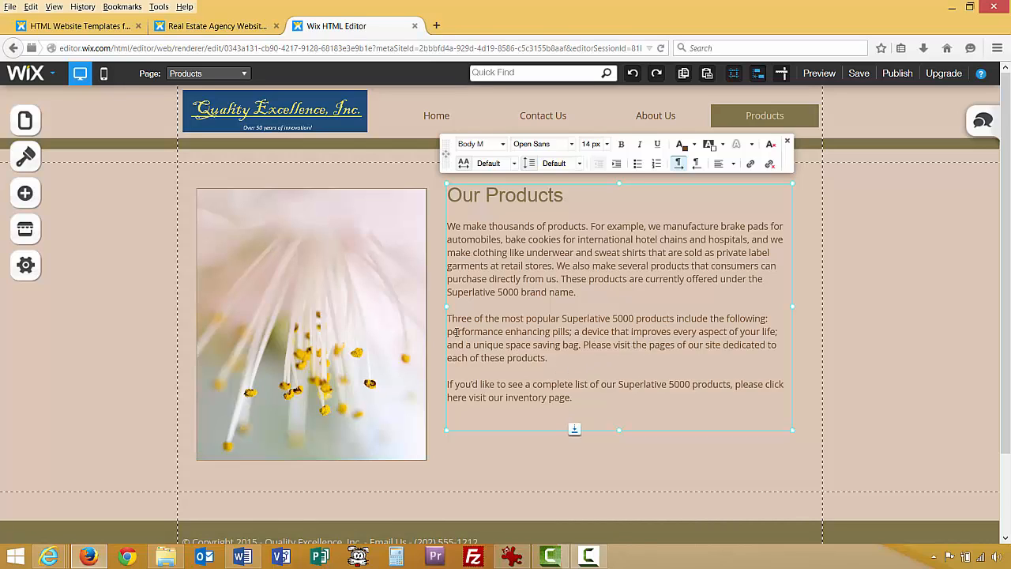
# Link the phrase 'performance enhancing pills' to the Performance Enhancement Pill page.
pyautogui.moveTo(448, 331); pyautogui.dragTo(568, 332)
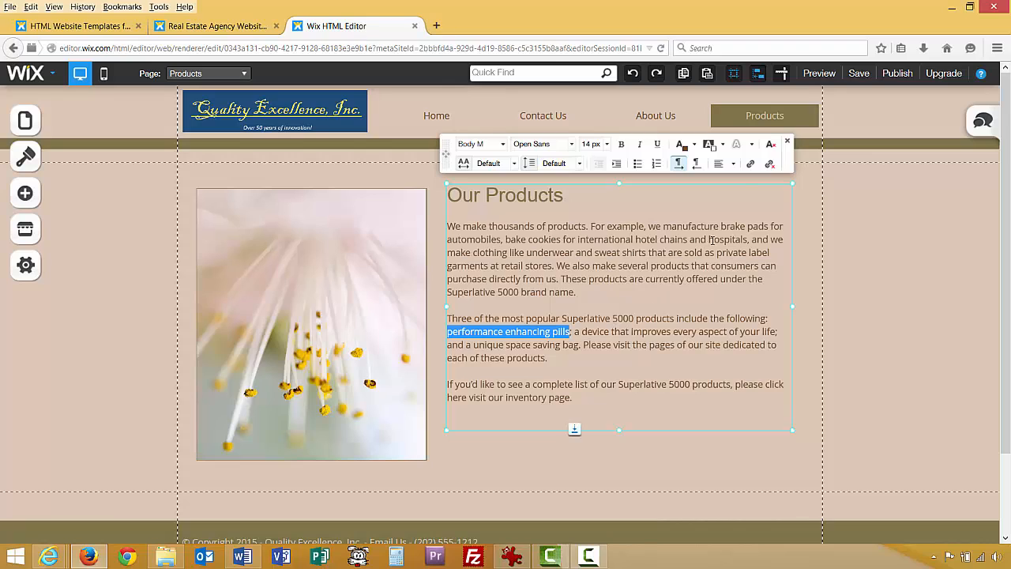
pyautogui.click(751, 164)
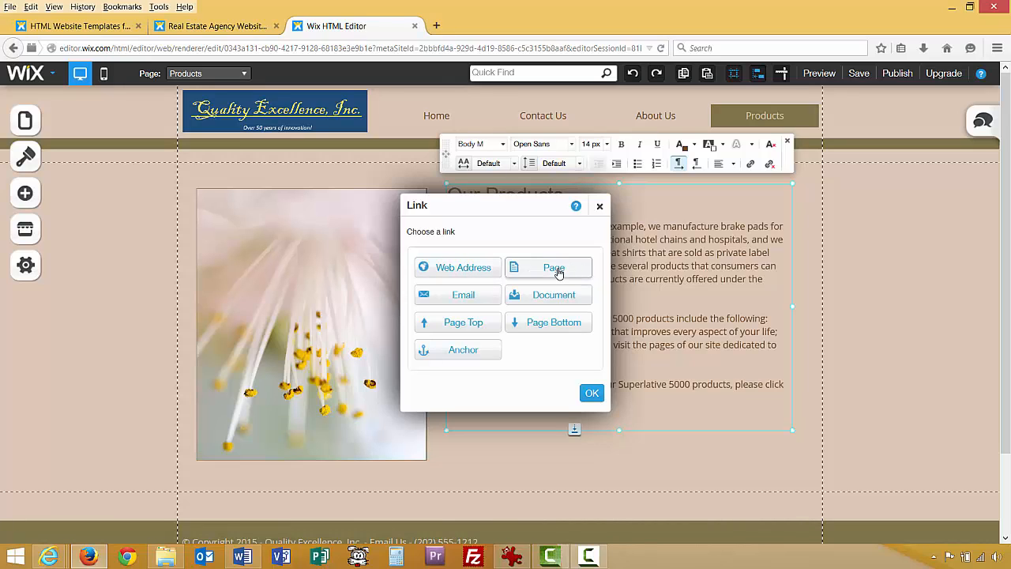
pyautogui.click(557, 269)
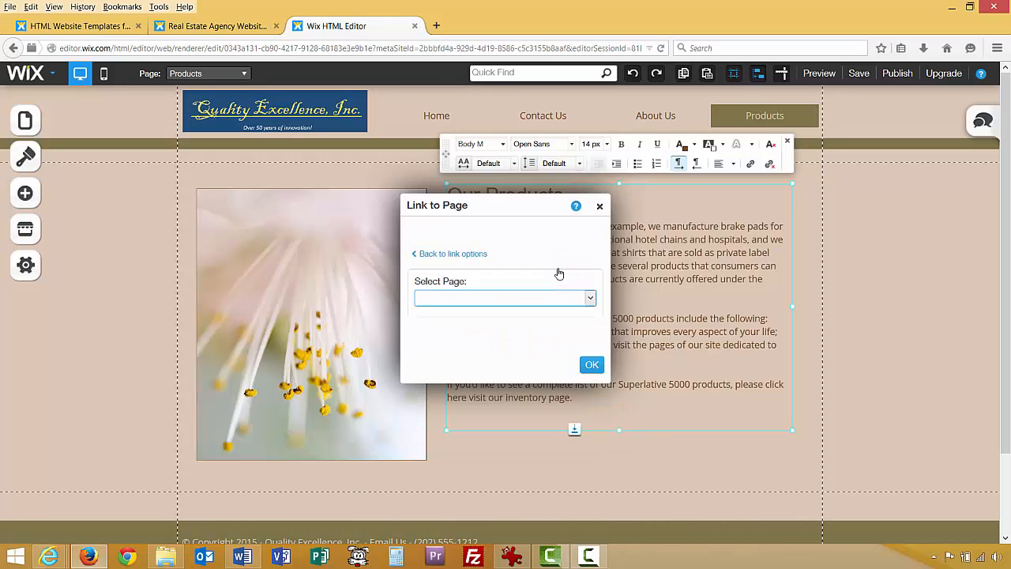
pyautogui.click(589, 298)
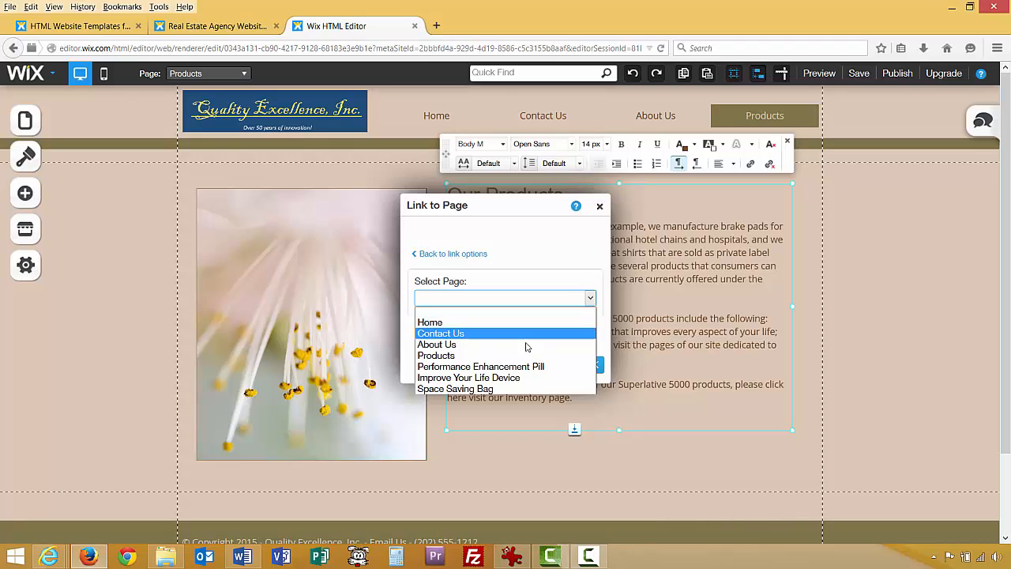
pyautogui.click(502, 367)
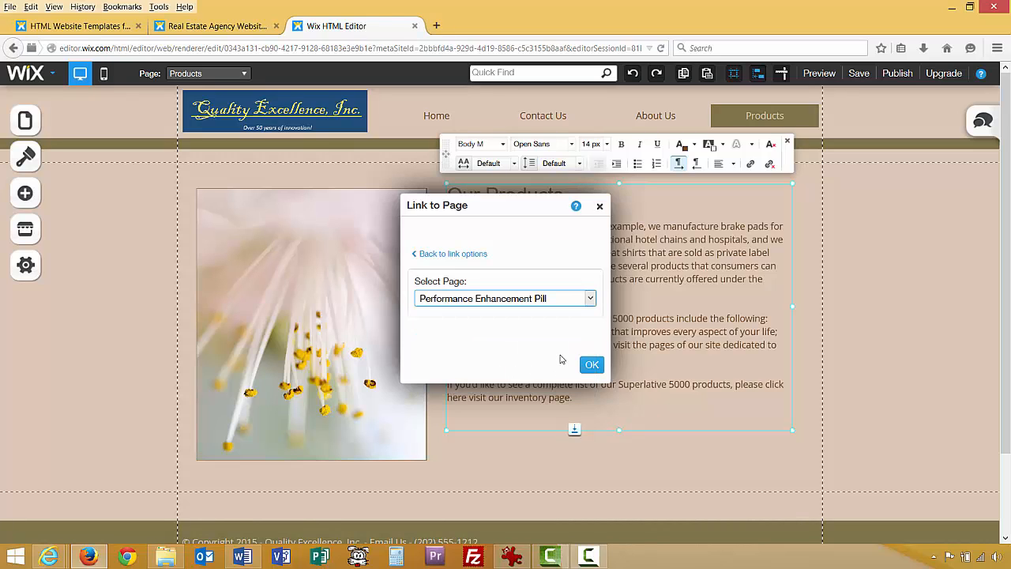
pyautogui.click(592, 364)
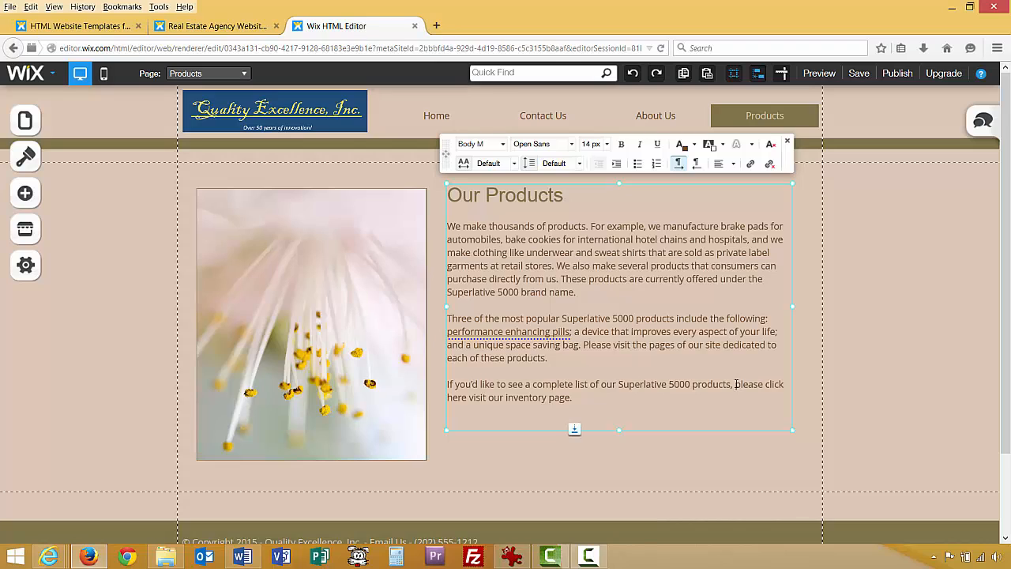
# Select the phrase 'please click here' and start a Web Address link for it.
pyautogui.moveTo(735, 384); pyautogui.dragTo(724, 398)
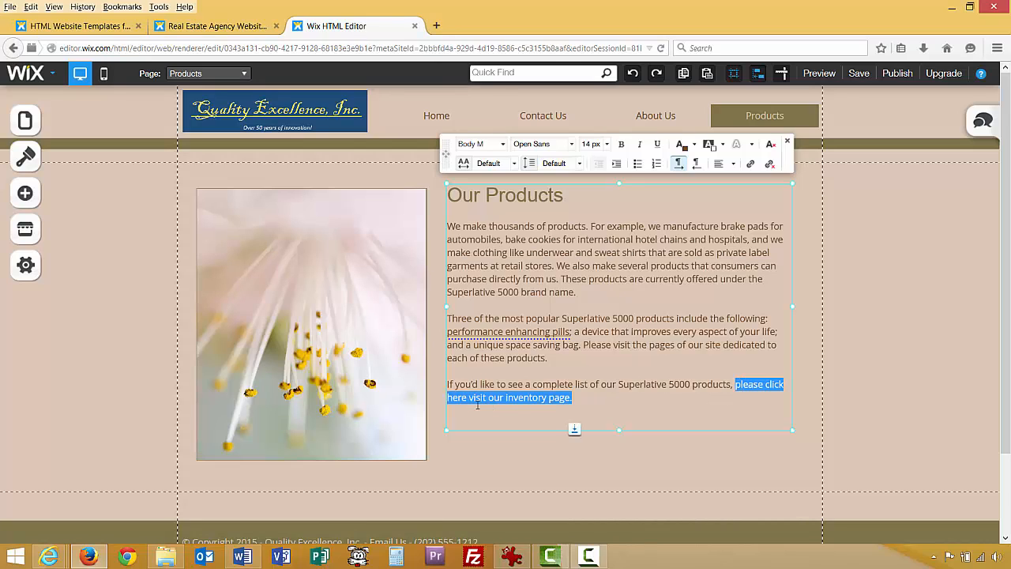
pyautogui.moveTo(477, 406); pyautogui.dragTo(468, 398)
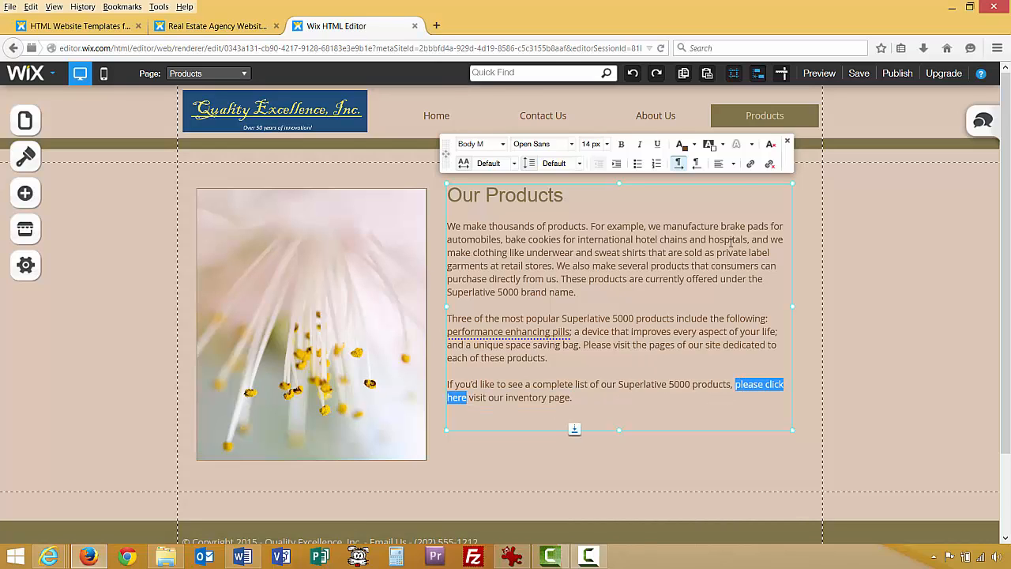
pyautogui.click(750, 163)
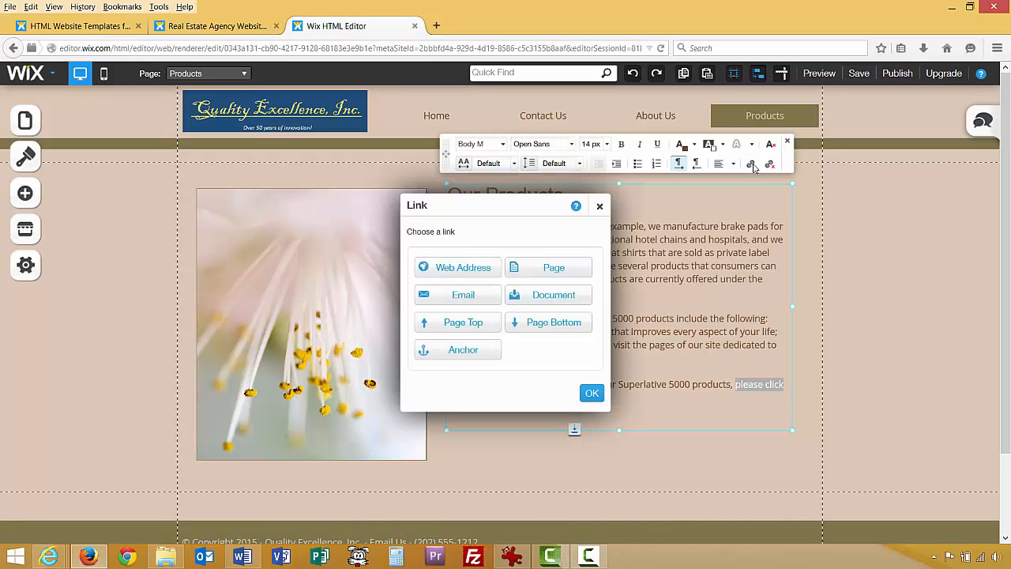
pyautogui.click(472, 269)
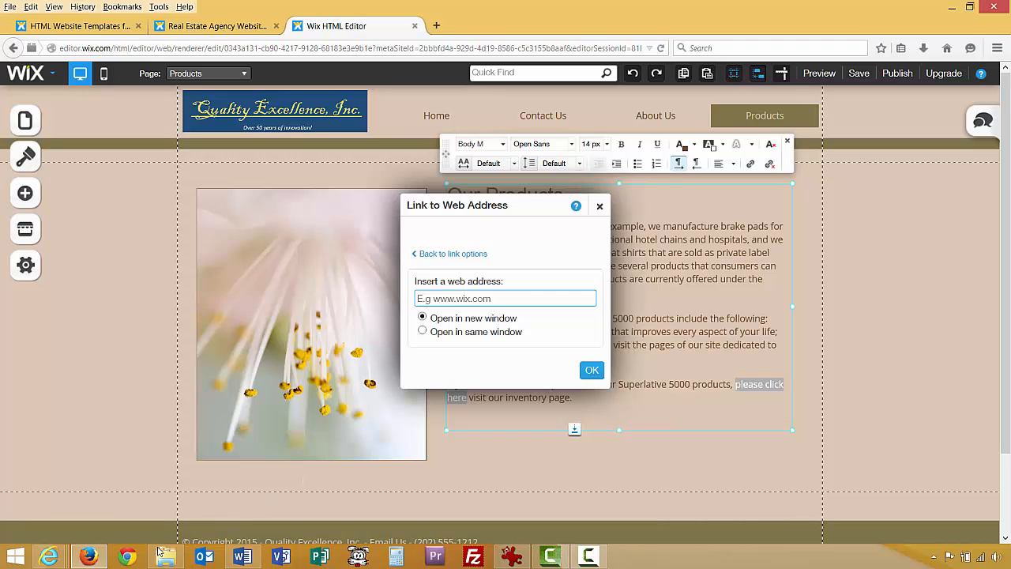
pyautogui.click(49, 556)
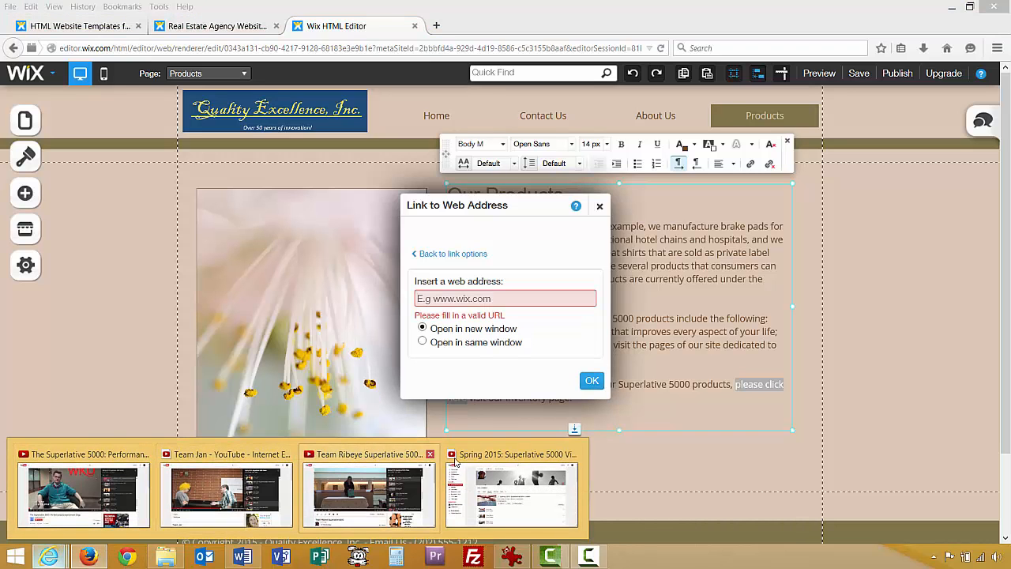
# Copy the address of the 'Spring 2015: Superlative 5000 Videos' YouTube playlist from Internet Explorer.
pyautogui.click(455, 462)
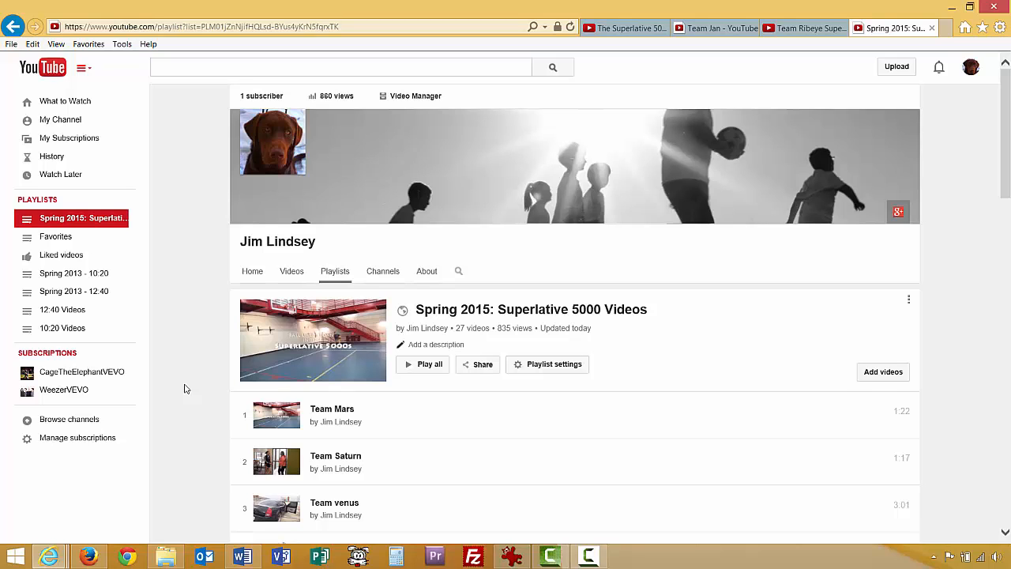
pyautogui.rightClick(285, 28)
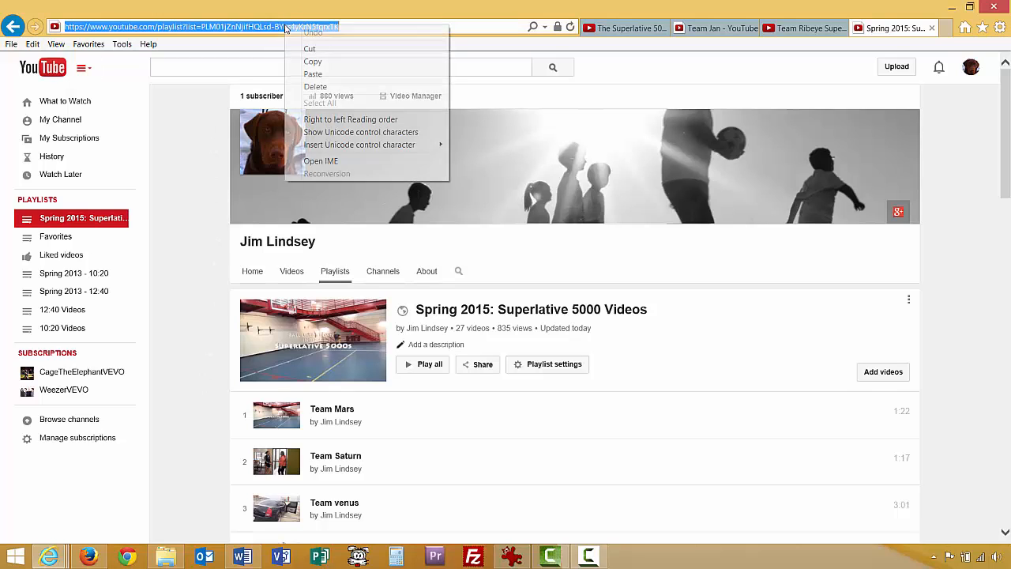
pyautogui.click(313, 62)
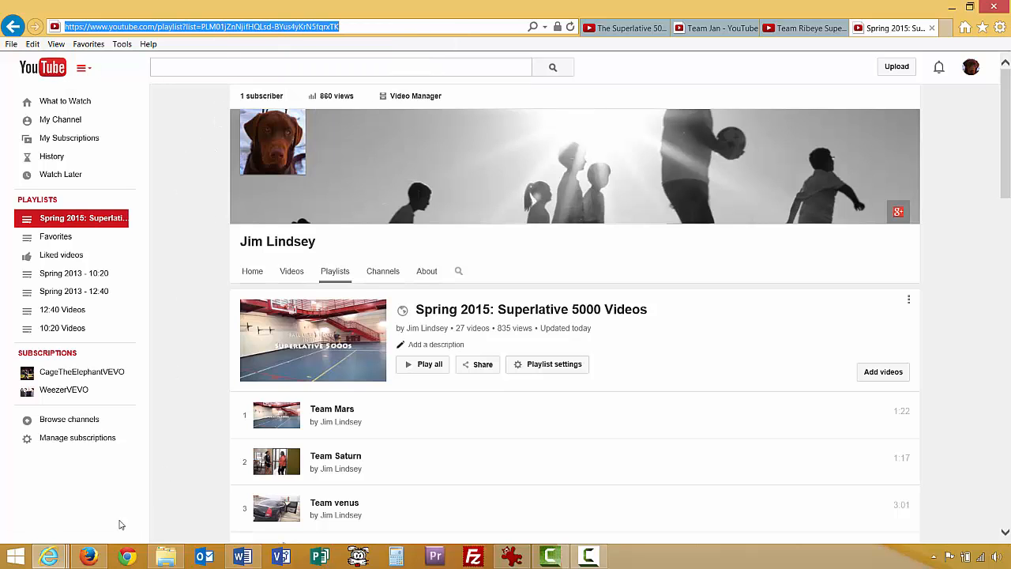
pyautogui.click(89, 556)
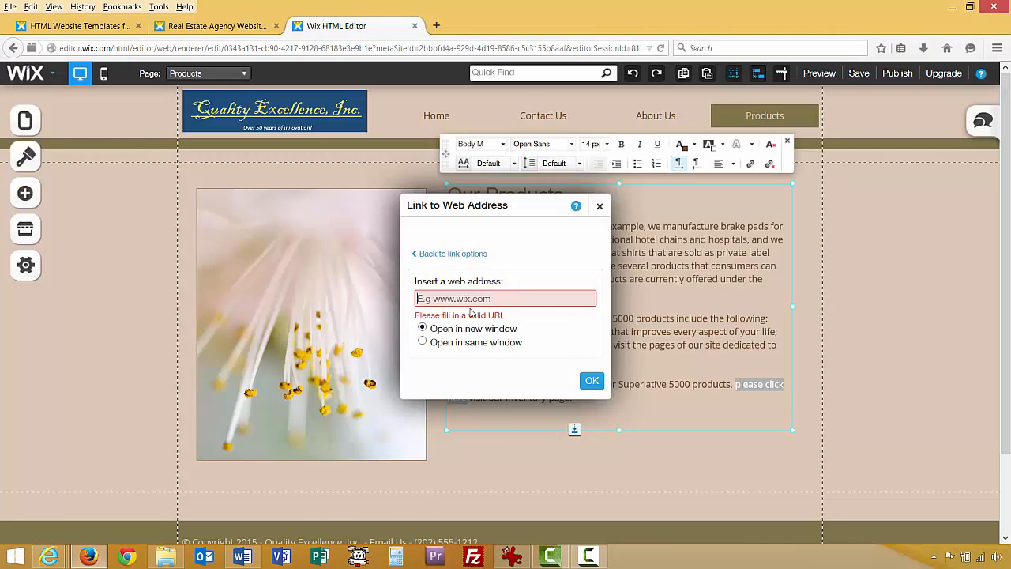
# Link 'please click here' to the pasted YouTube playlist URL and save the site draft.
pyautogui.hotkey('ctrl', 'v')
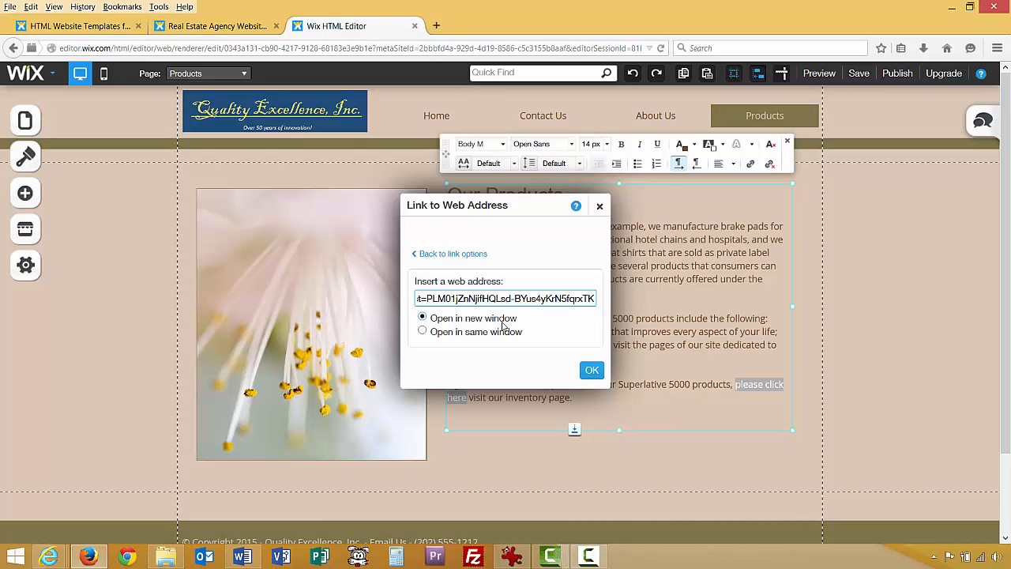
pyautogui.click(593, 371)
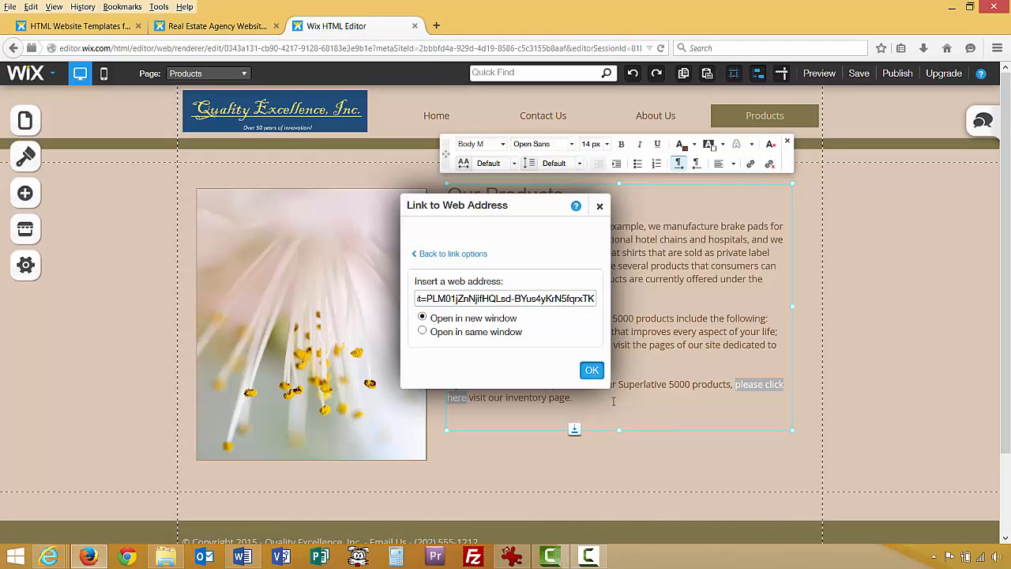
pyautogui.click(625, 388)
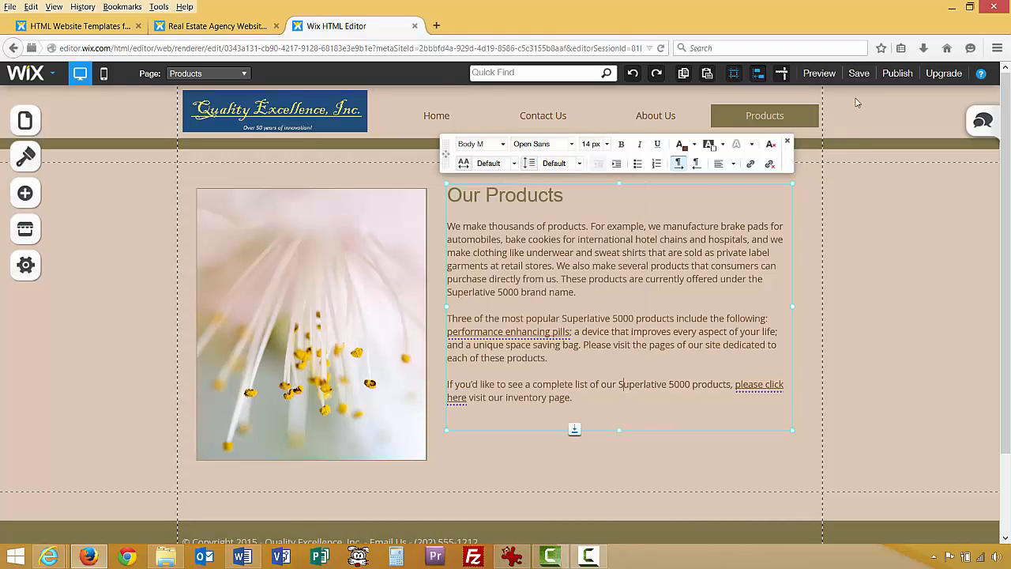
pyautogui.click(857, 73)
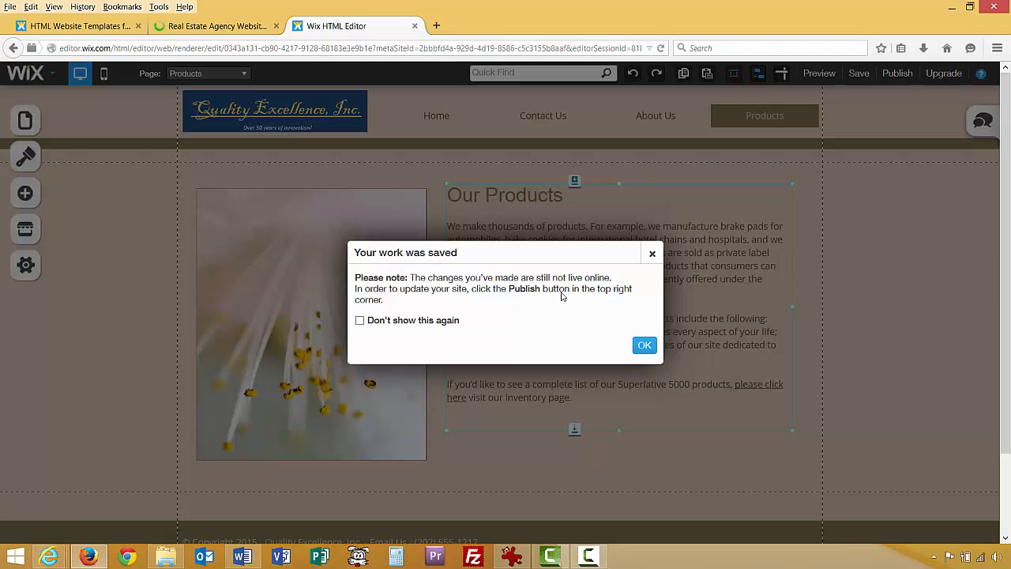
pyautogui.click(643, 345)
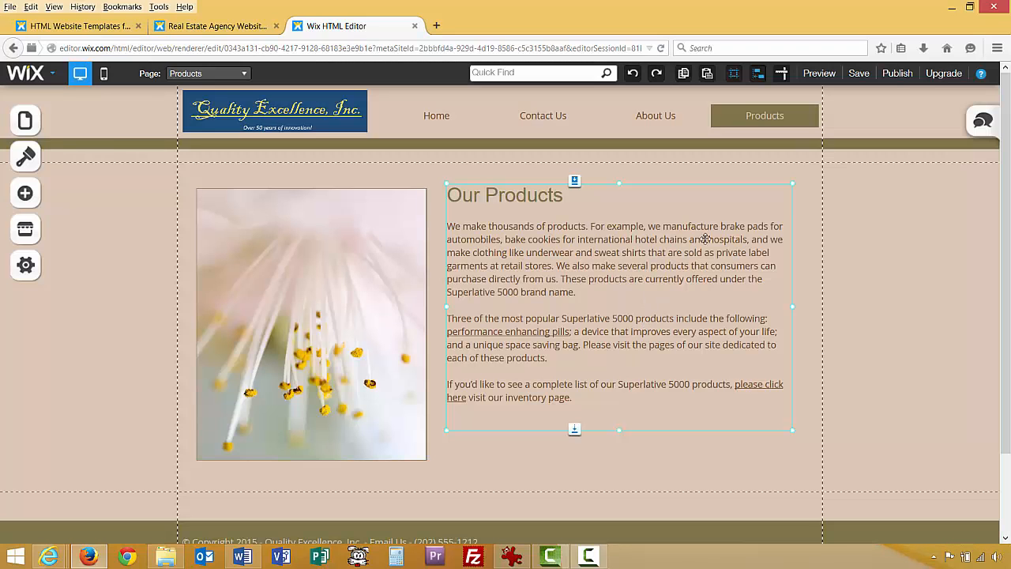
pyautogui.click(818, 73)
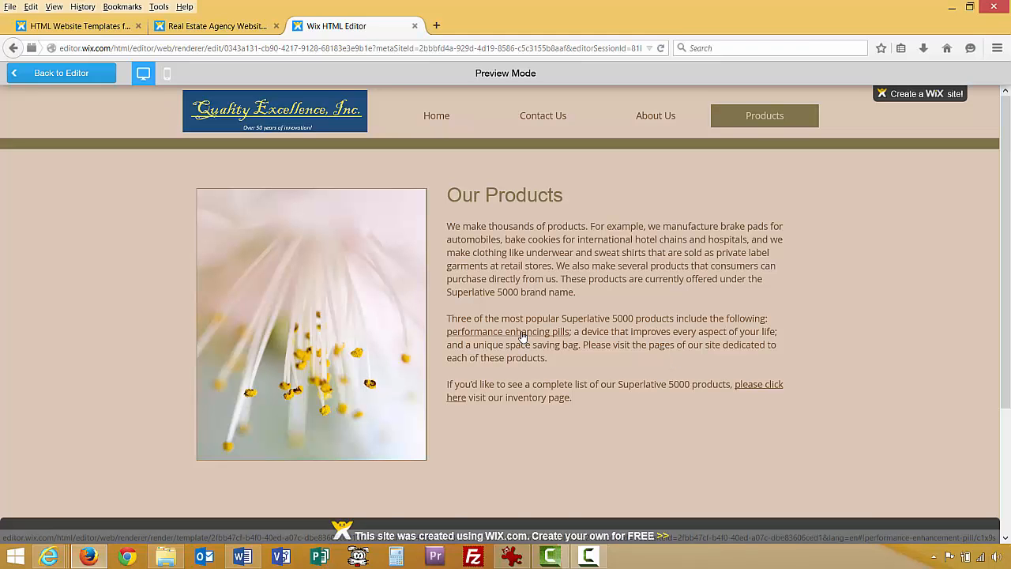
pyautogui.click(526, 338)
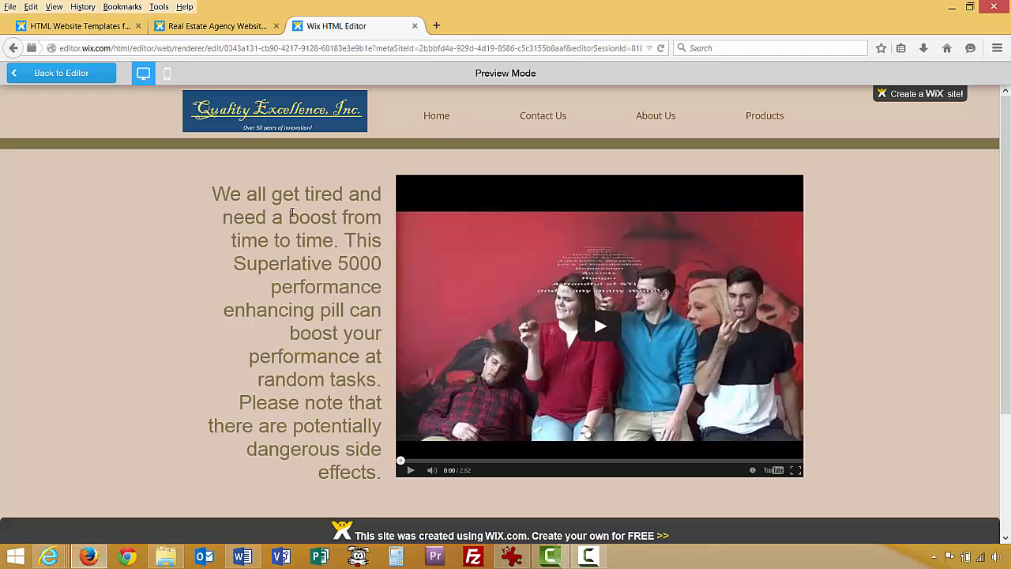
pyautogui.click(14, 48)
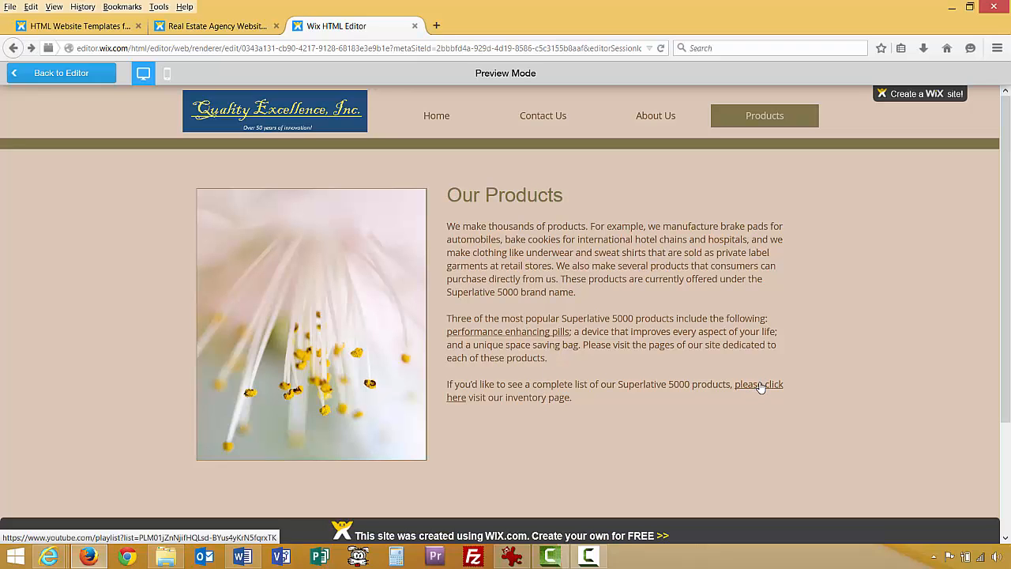
pyautogui.click(760, 387)
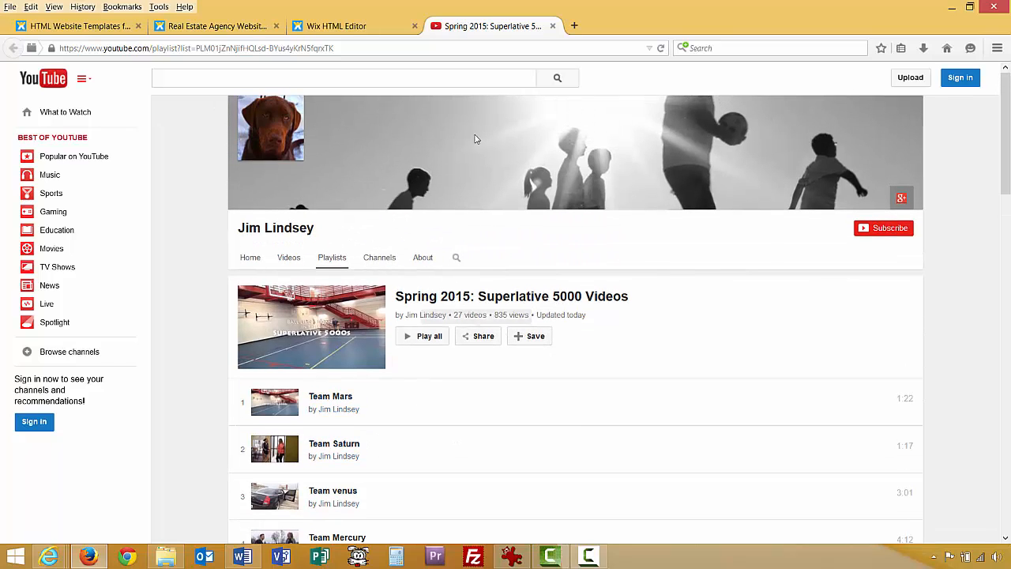
pyautogui.click(337, 28)
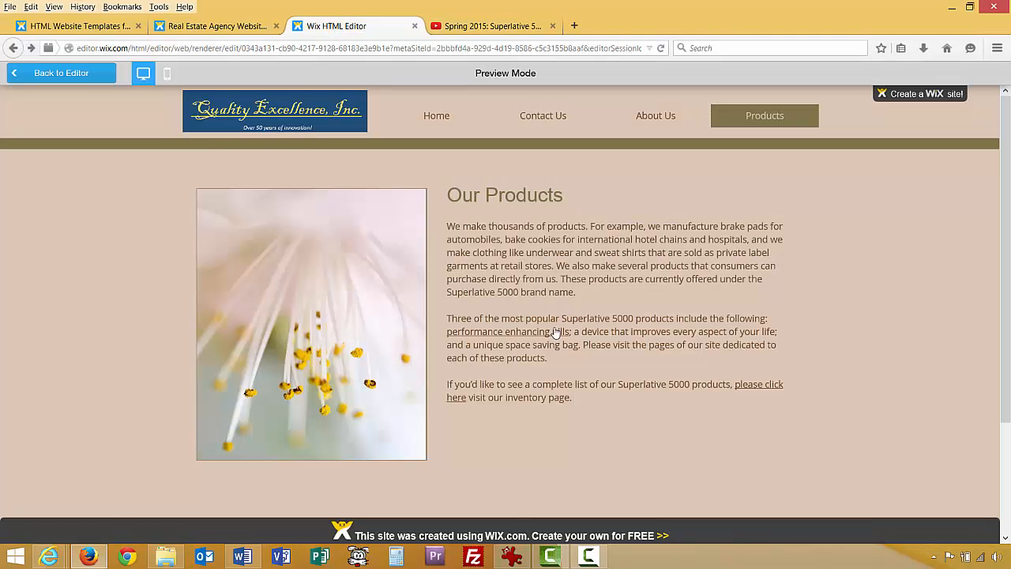
pyautogui.click(76, 73)
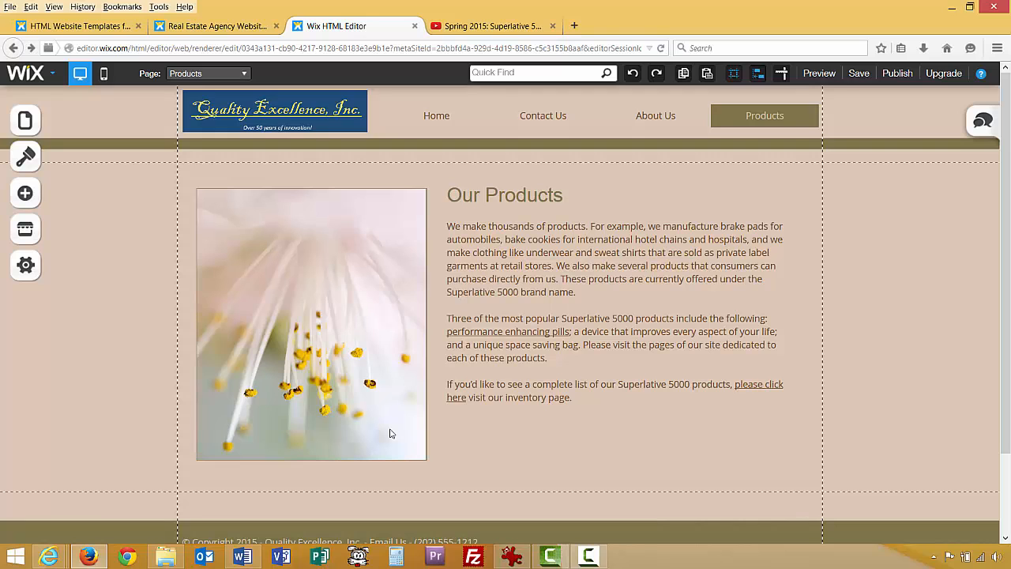
# Save the site again, publish it live, and dismiss the congratulations and sharing prompts.
pyautogui.click(858, 75)
pyautogui.click(642, 344)
pyautogui.click(897, 73)
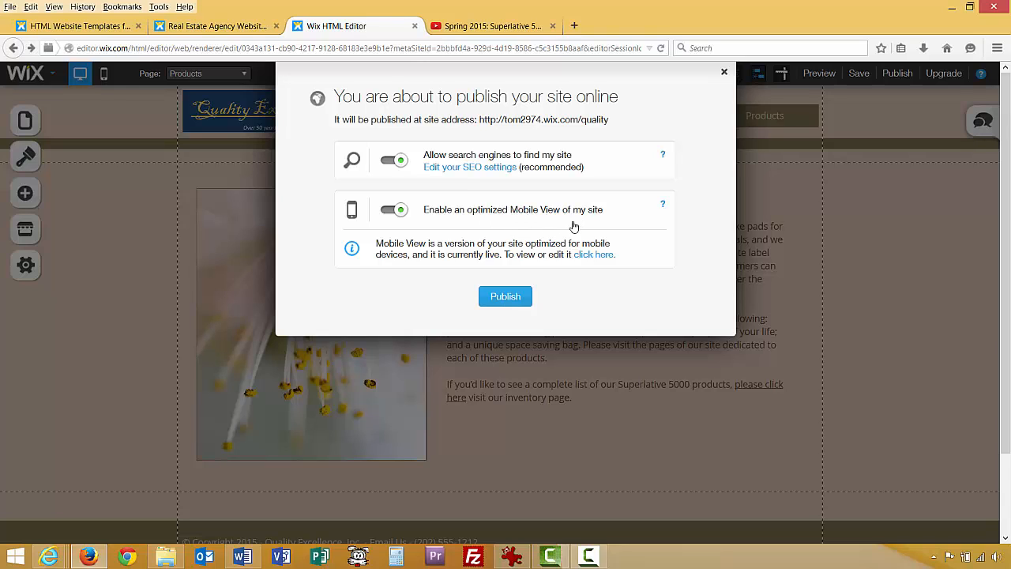
pyautogui.click(511, 305)
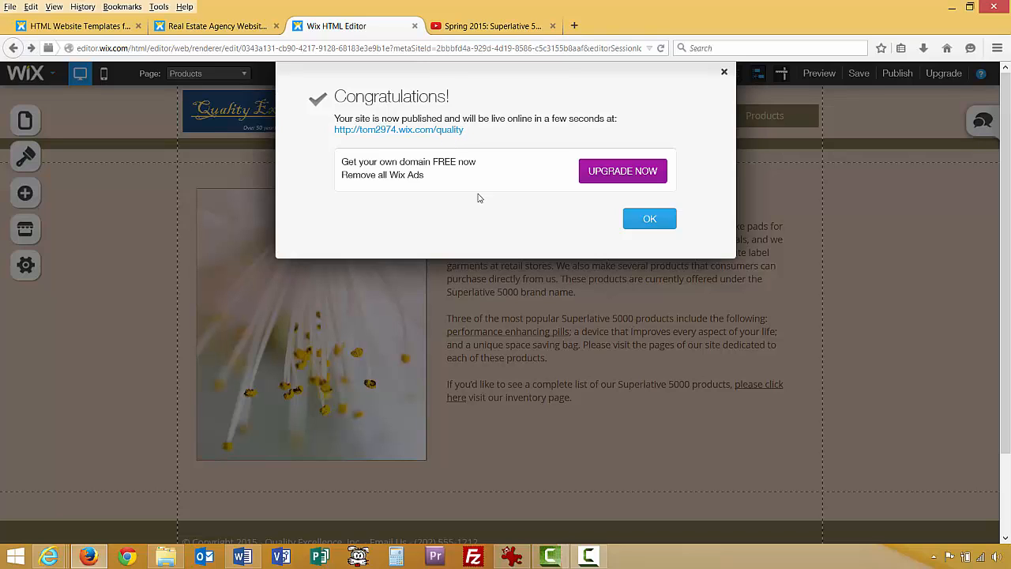
pyautogui.click(647, 218)
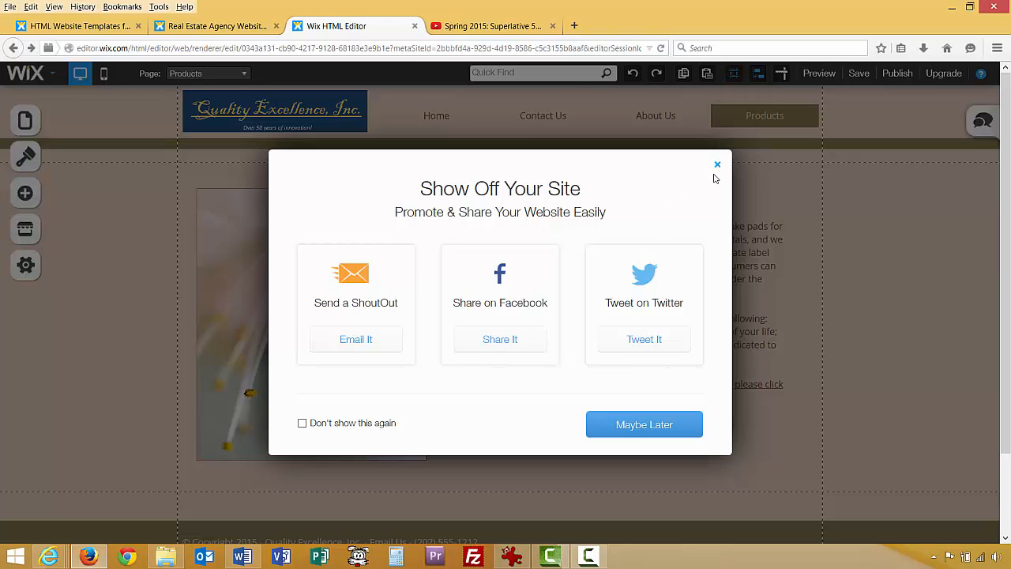
pyautogui.click(716, 165)
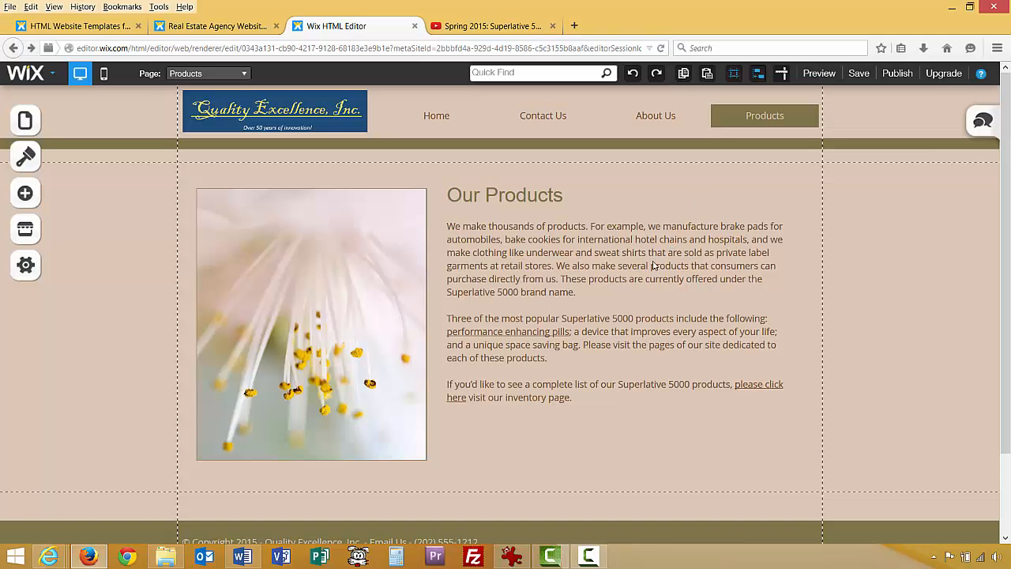
# Save the site, leave the editor, and close the real estate template and YouTube playlist tabs.
pyautogui.click(858, 75)
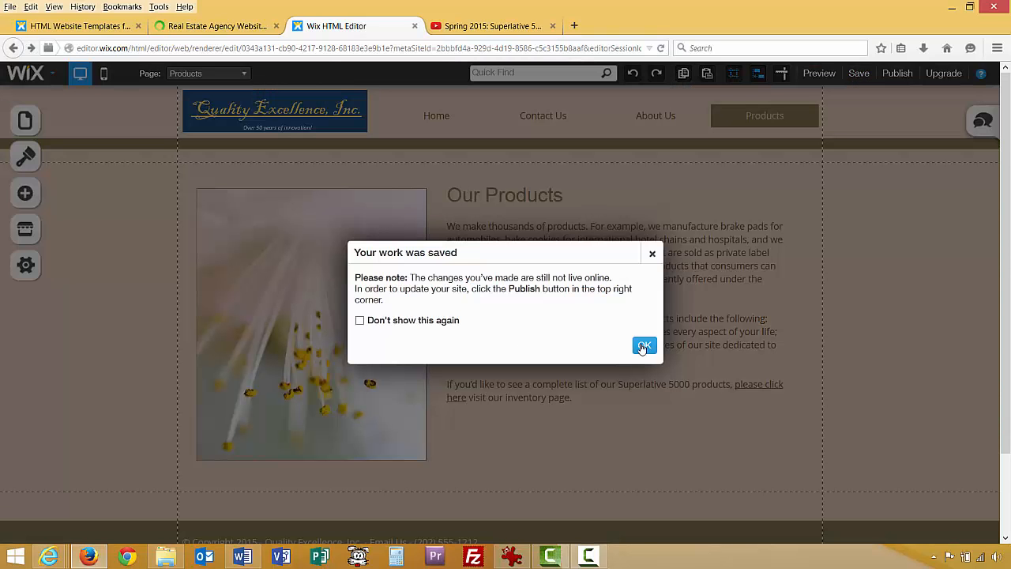
pyautogui.click(641, 345)
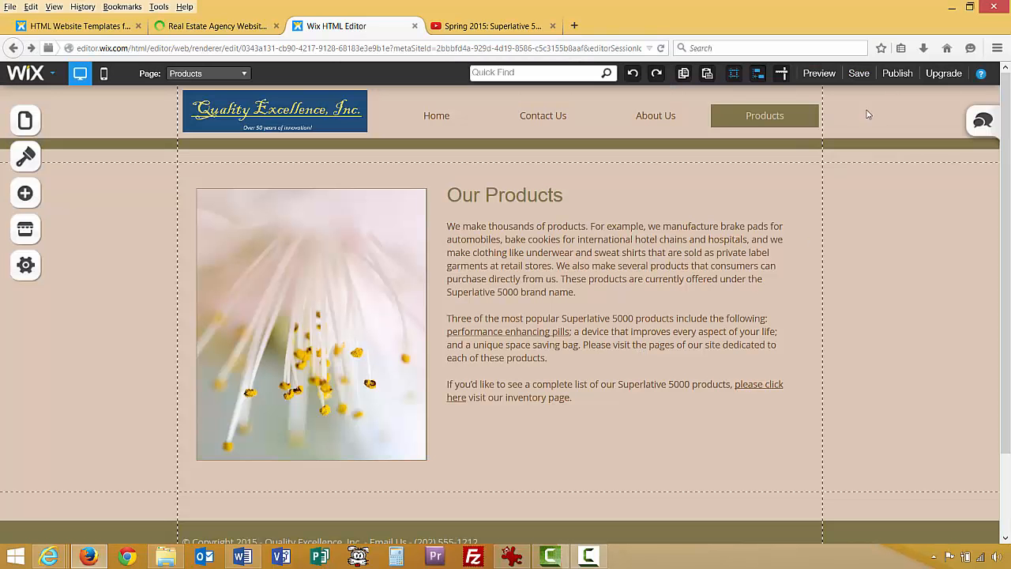
pyautogui.click(415, 27)
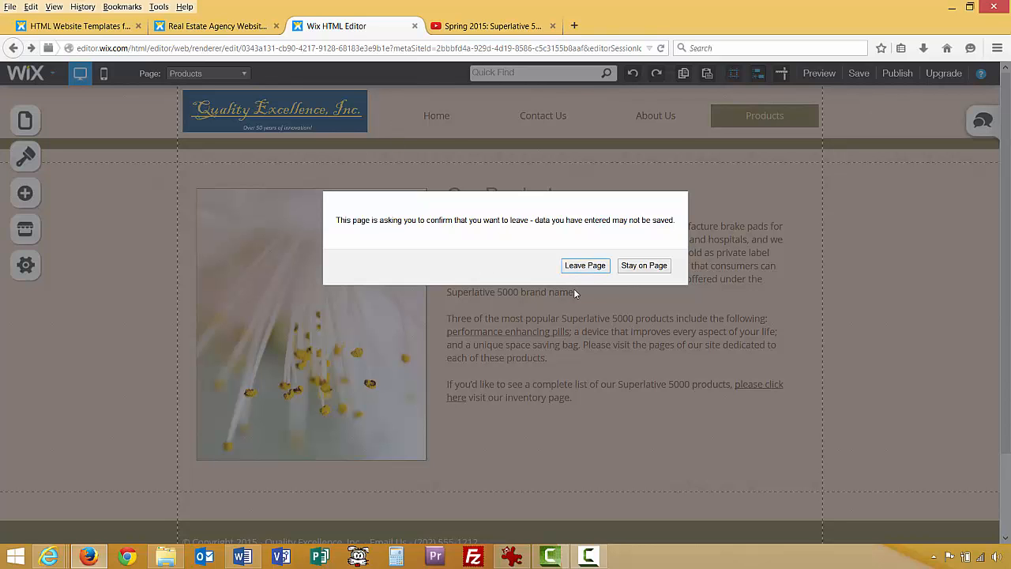
pyautogui.click(584, 266)
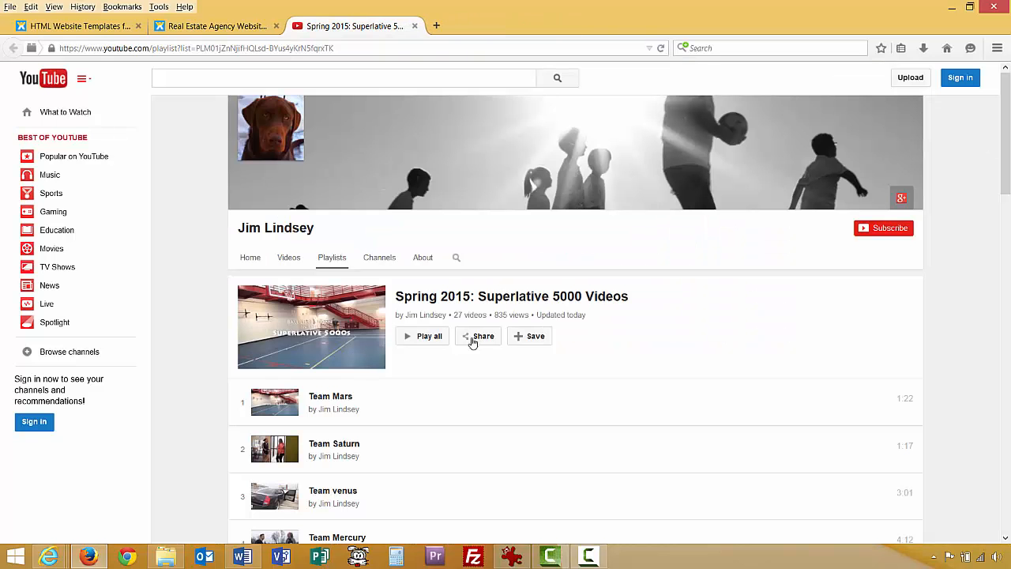
pyautogui.click(245, 28)
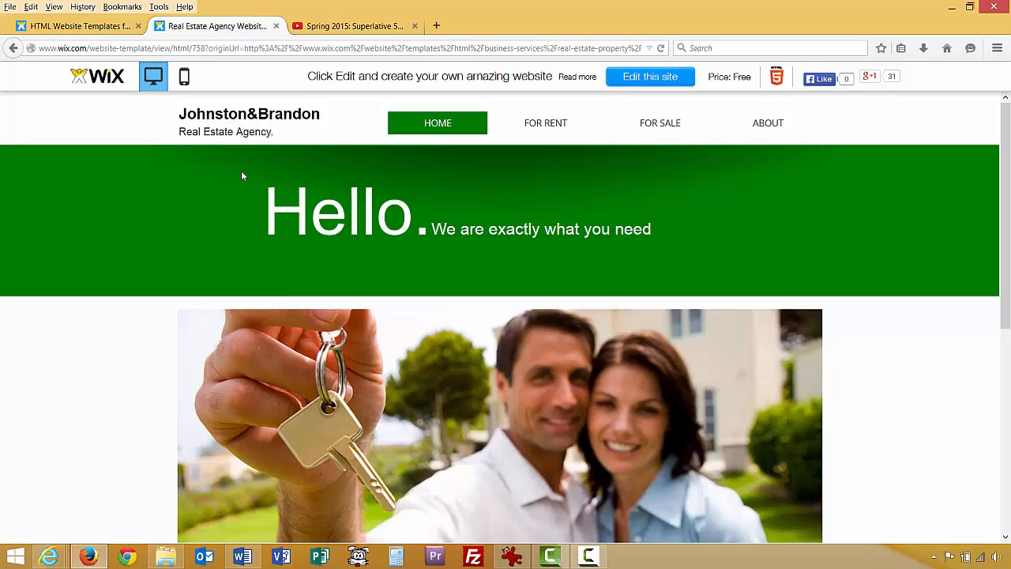
pyautogui.click(276, 25)
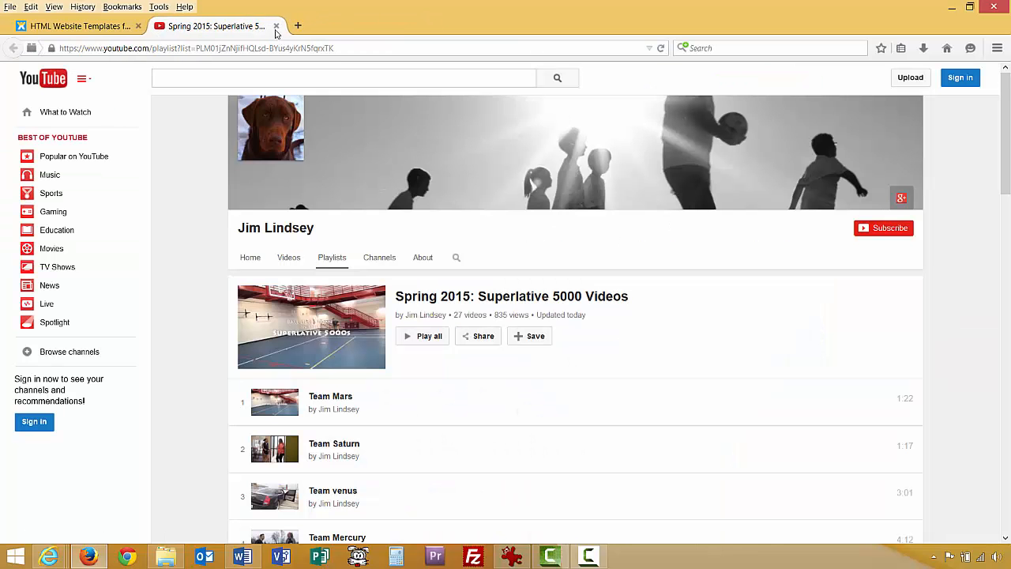
pyautogui.click(276, 25)
pyautogui.scroll(5, 575, 203)
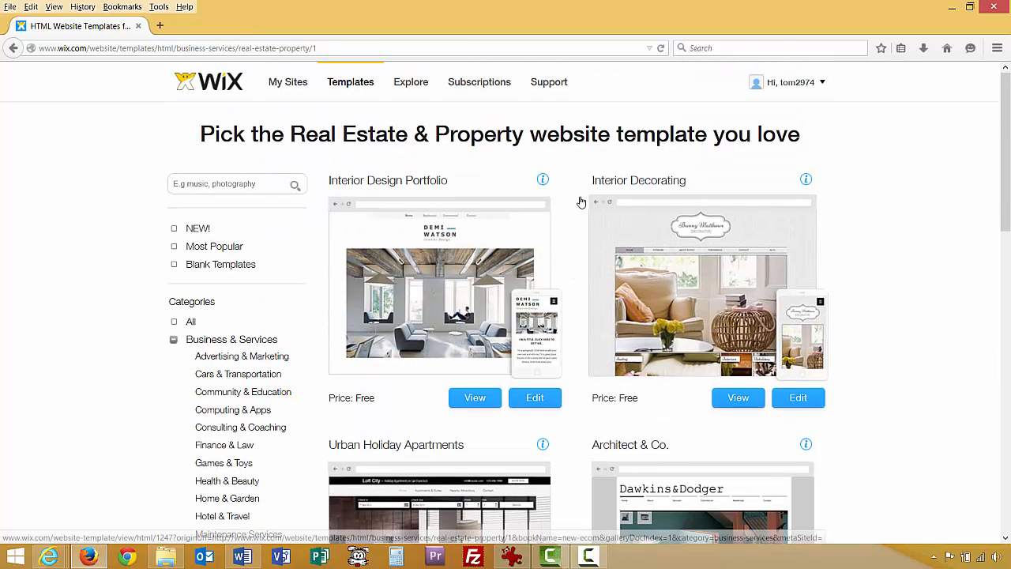
# Log out of Wix and sign back in with the account e-mail and password.
pyautogui.click(794, 83)
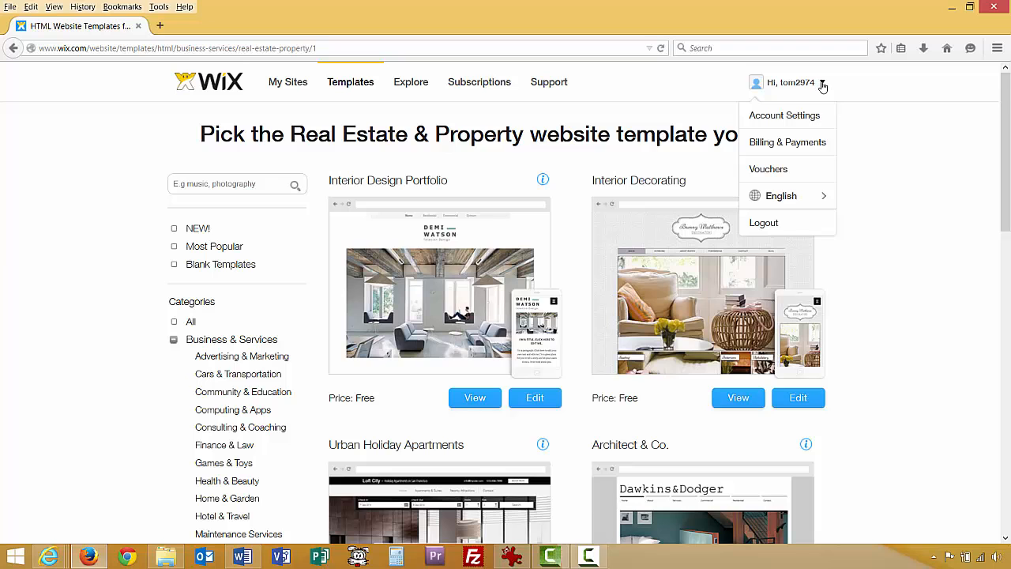
pyautogui.click(778, 228)
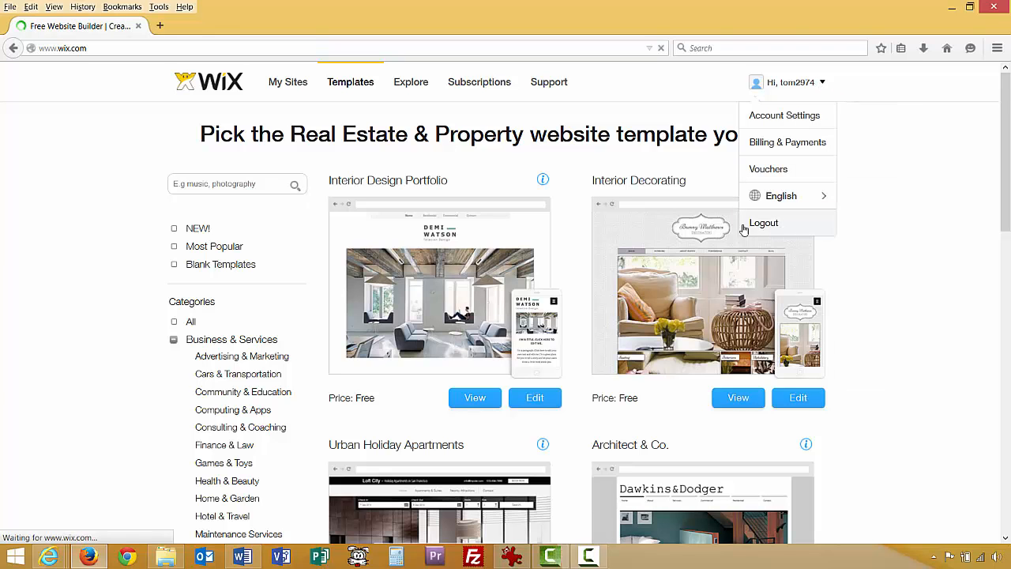
pyautogui.click(758, 78)
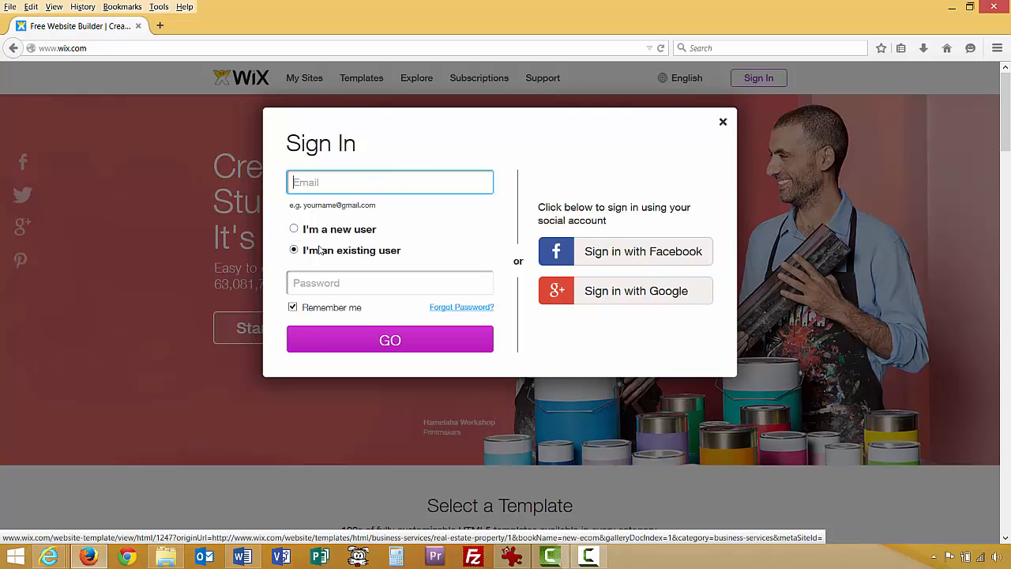
pyautogui.click(318, 182)
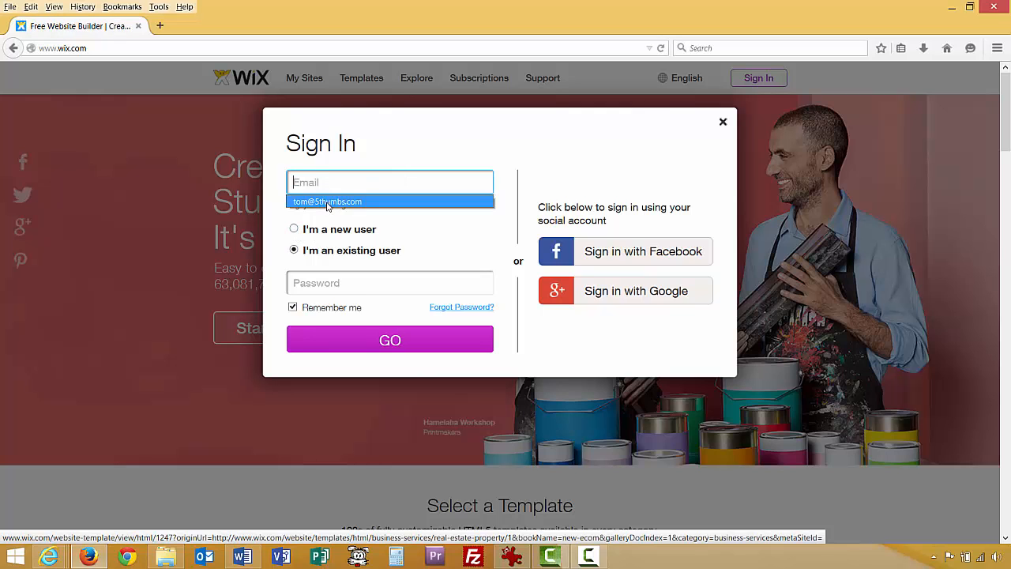
pyautogui.click(327, 202)
pyautogui.click(333, 285)
pyautogui.write('••')
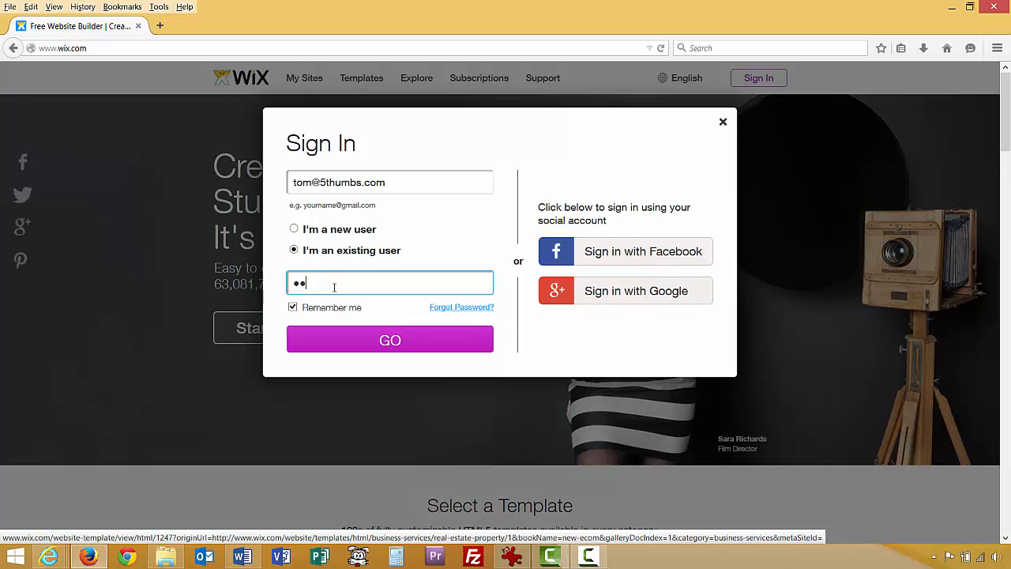
pyautogui.write('•••••••••')
pyautogui.click(391, 349)
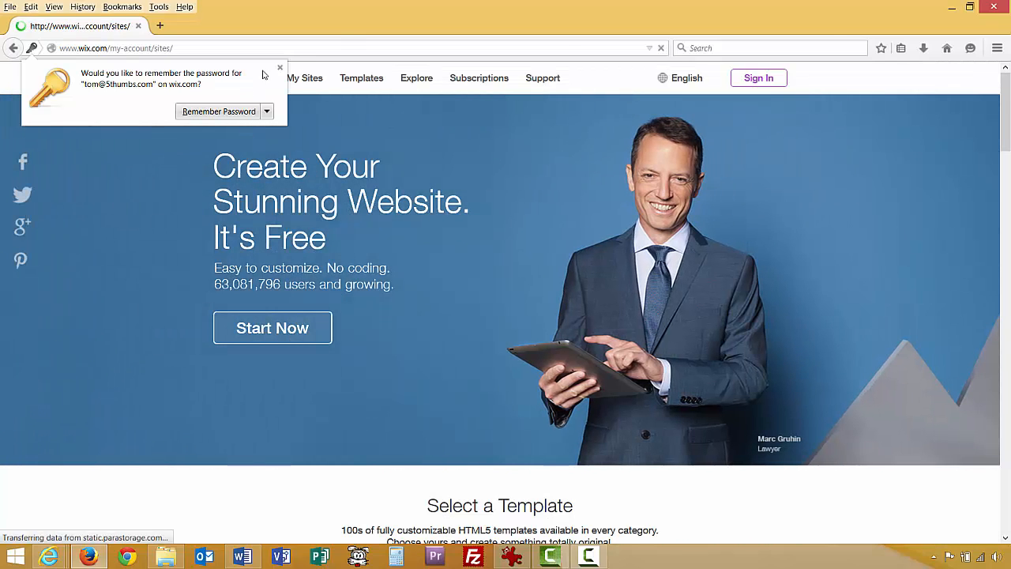
pyautogui.click(280, 68)
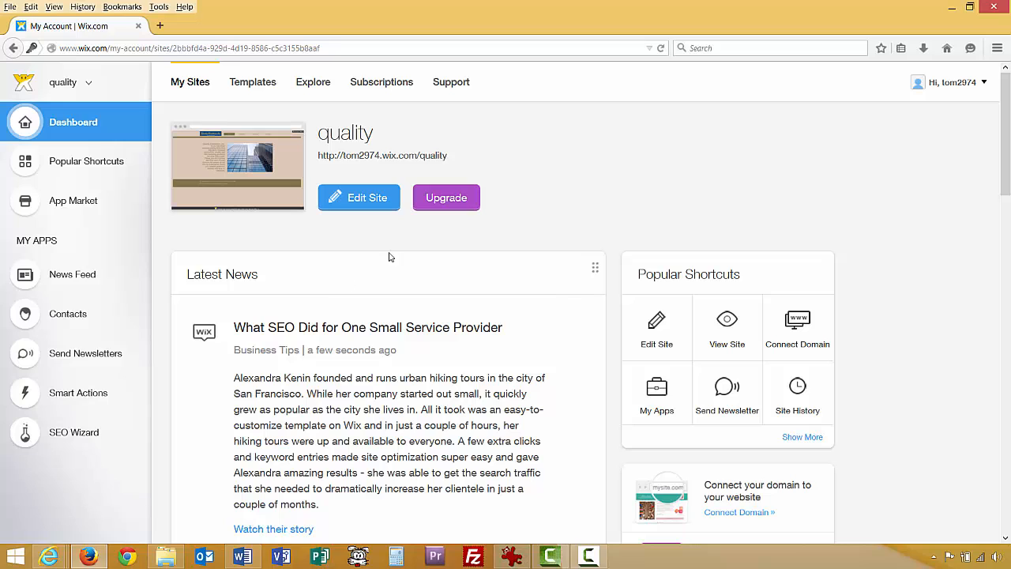
# Reopen the quality site in the Wix editor and scroll through its Home page.
pyautogui.click(361, 199)
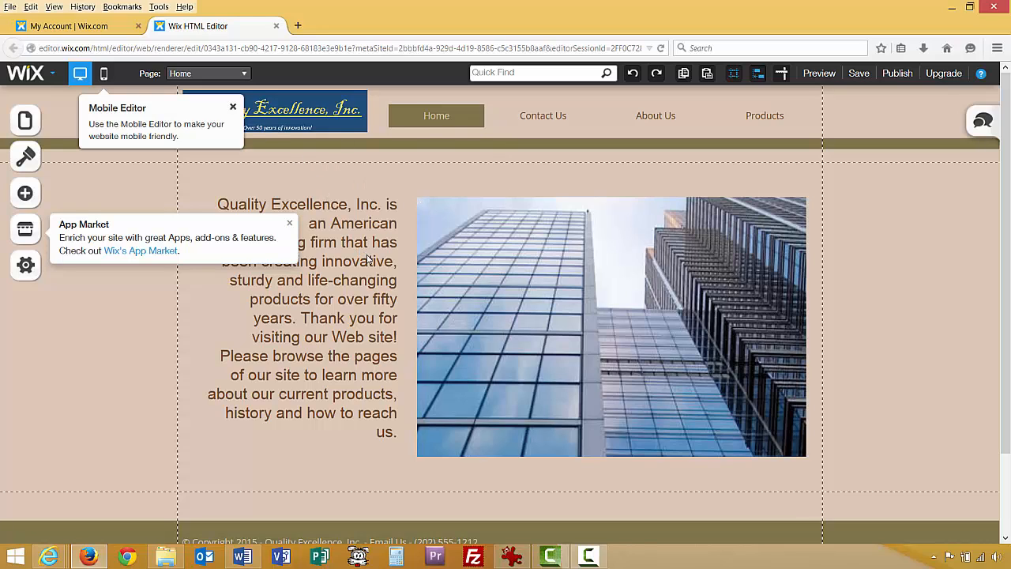
pyautogui.scroll(-2, 372, 288)
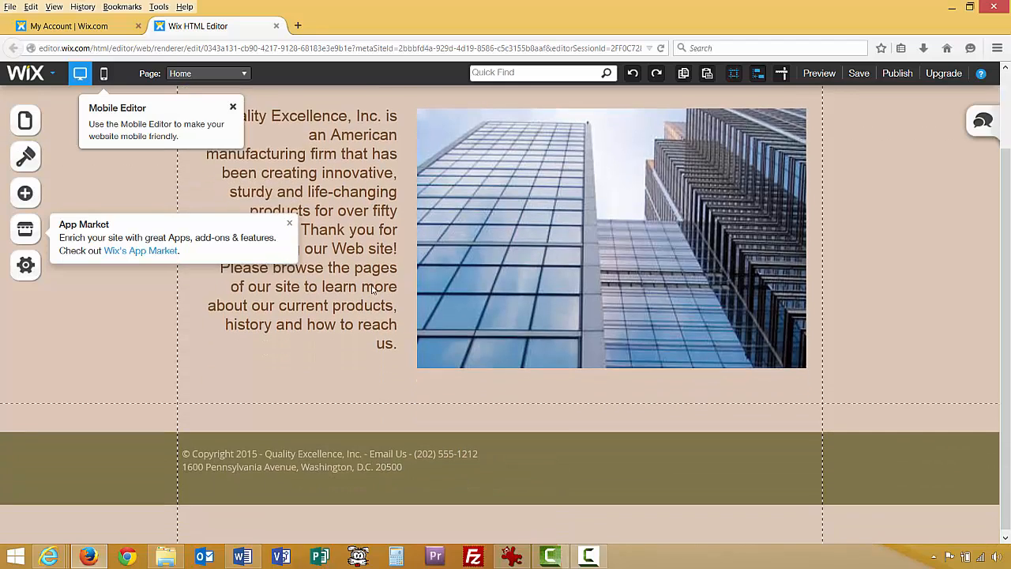
pyautogui.scroll(2, 372, 289)
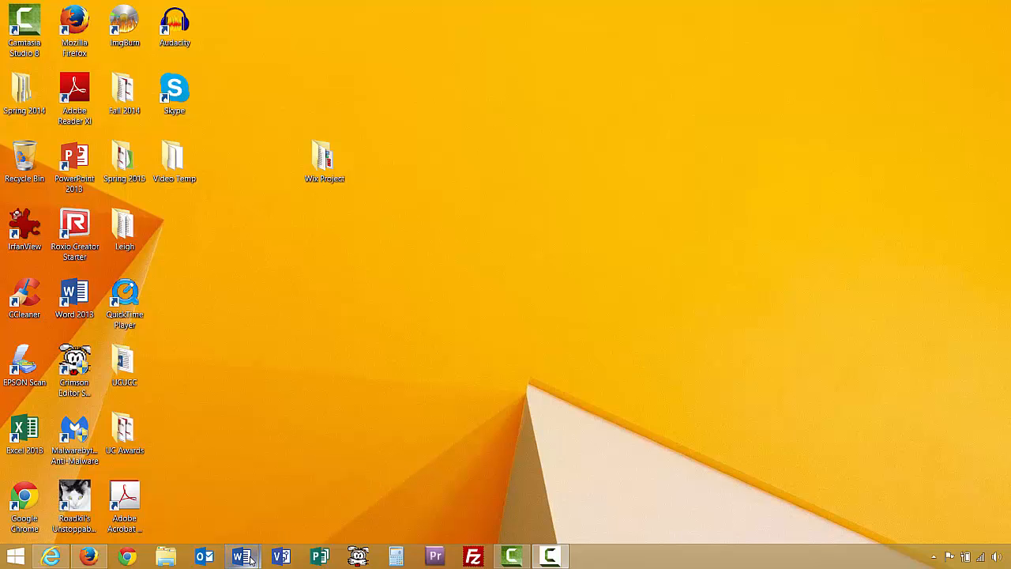
# Bring up the Word document with the site address, then view the live site in Internet Explorer.
pyautogui.moveTo(251, 557)
pyautogui.click(282, 510)
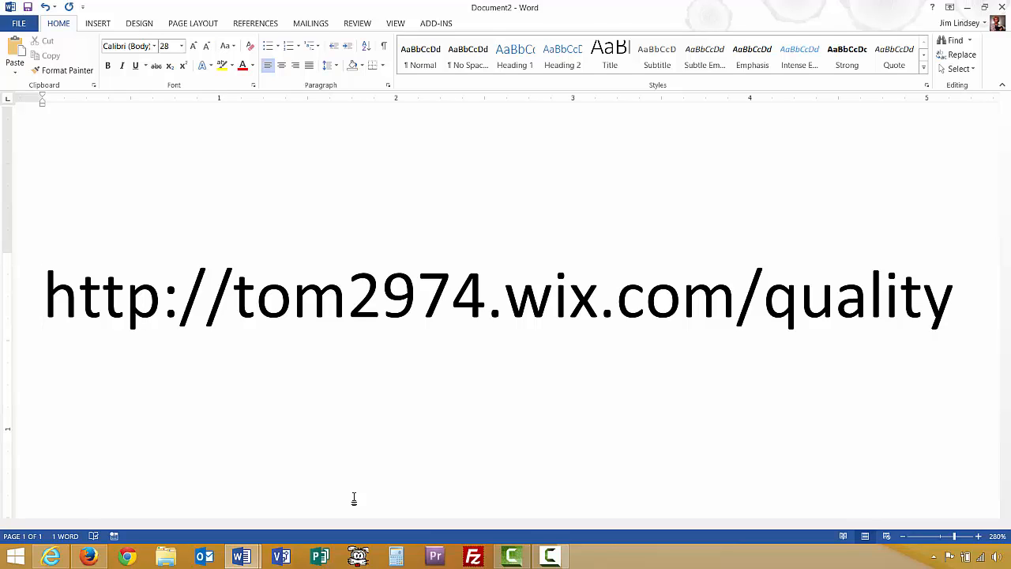
pyautogui.click(50, 556)
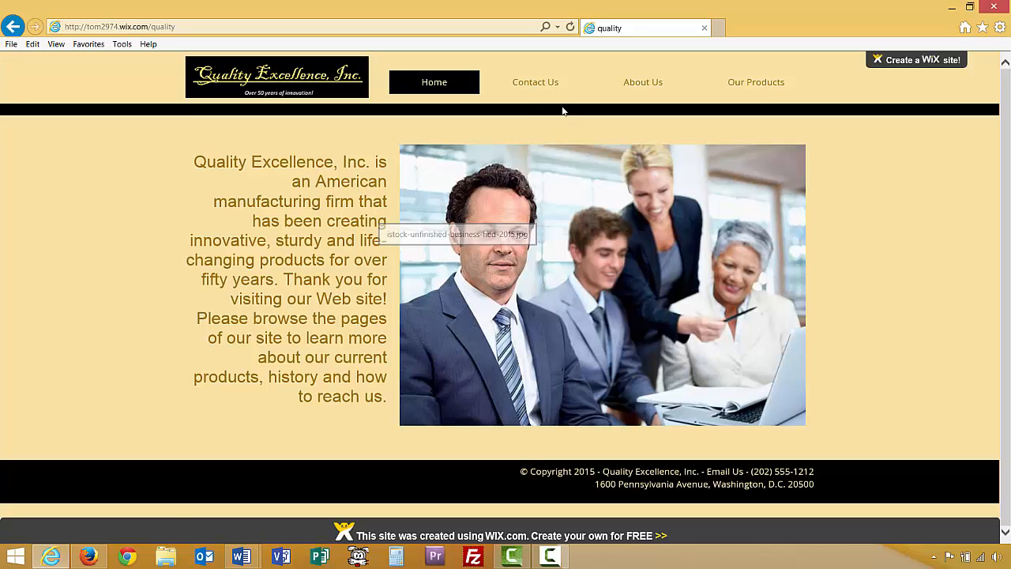
# View the live Contact Us and About Us pages.
pyautogui.click(533, 87)
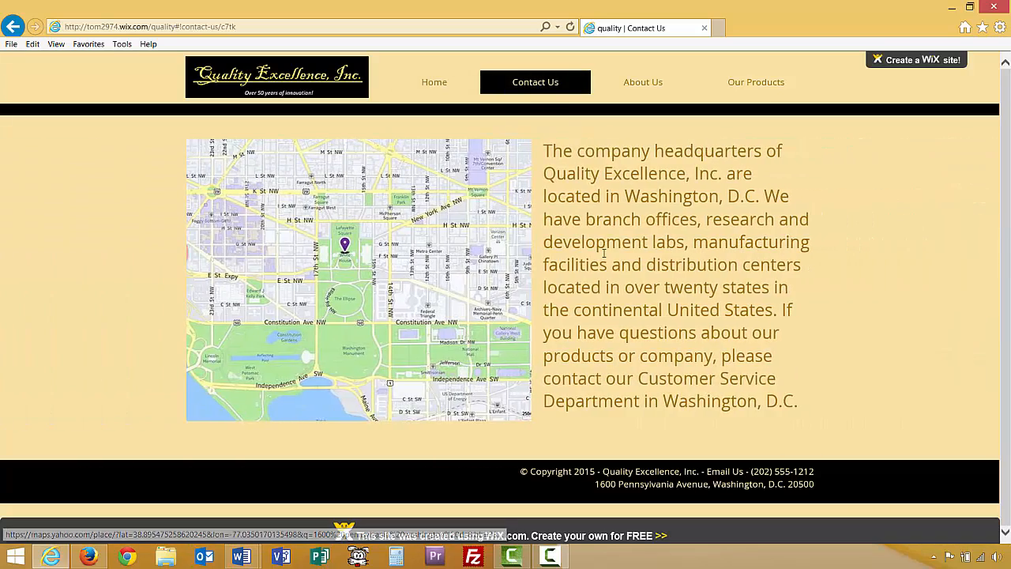
pyautogui.click(644, 87)
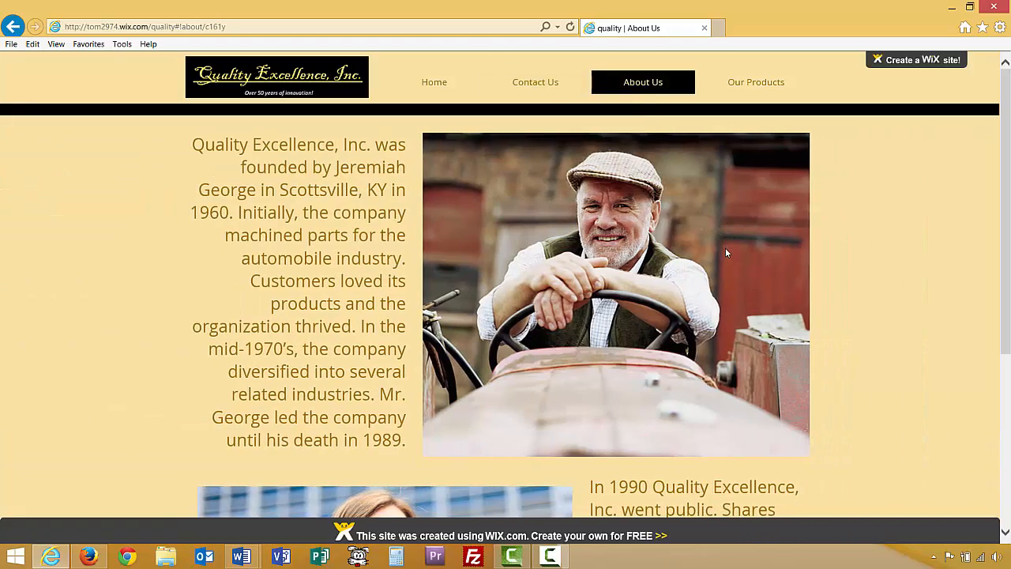
pyautogui.scroll(-3, 725, 248)
pyautogui.scroll(2, 726, 253)
pyautogui.scroll(2, 726, 253)
# Check Our Products and the Pill, Improve Your Life Device and Space Saving Bag pages, then return to Word.
pyautogui.click(767, 84)
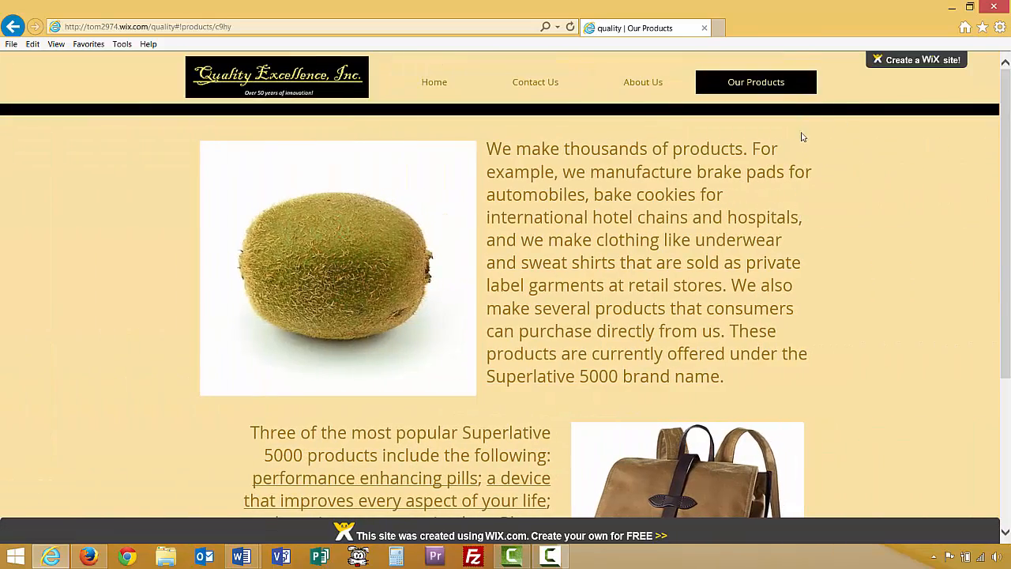
pyautogui.moveTo(776, 88)
pyautogui.click(776, 108)
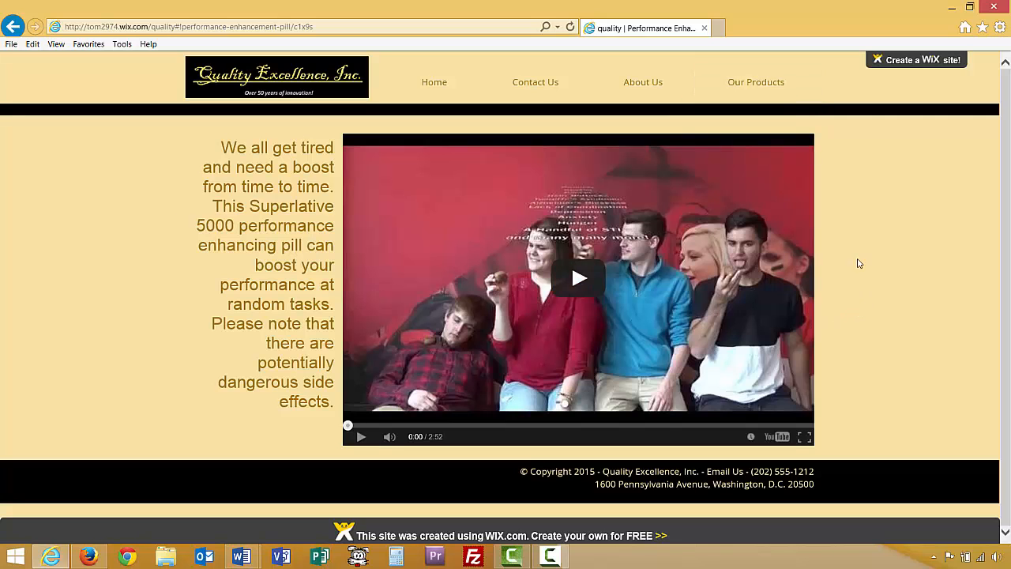
pyautogui.moveTo(766, 88)
pyautogui.click(766, 127)
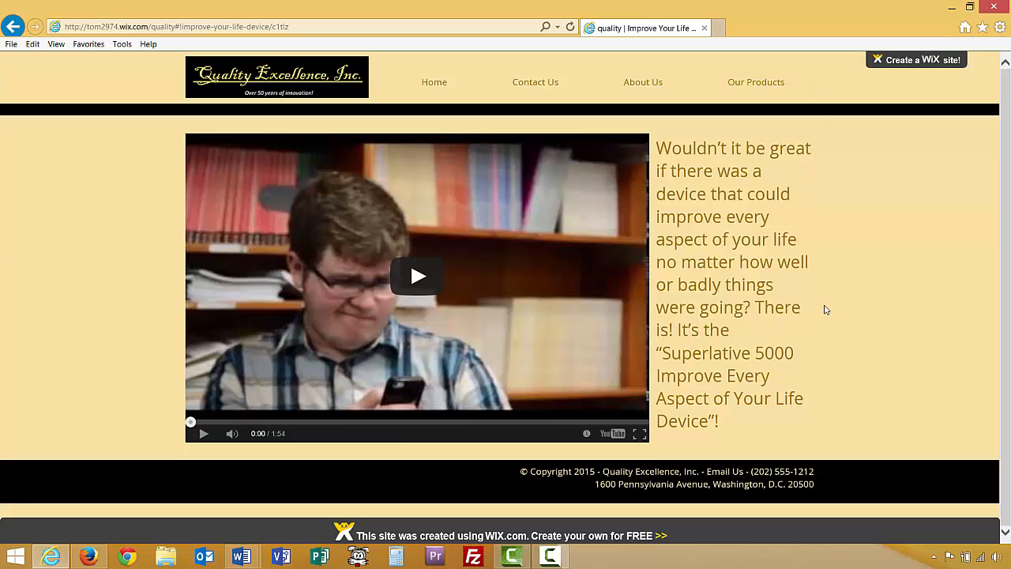
pyautogui.click(778, 89)
pyautogui.click(775, 155)
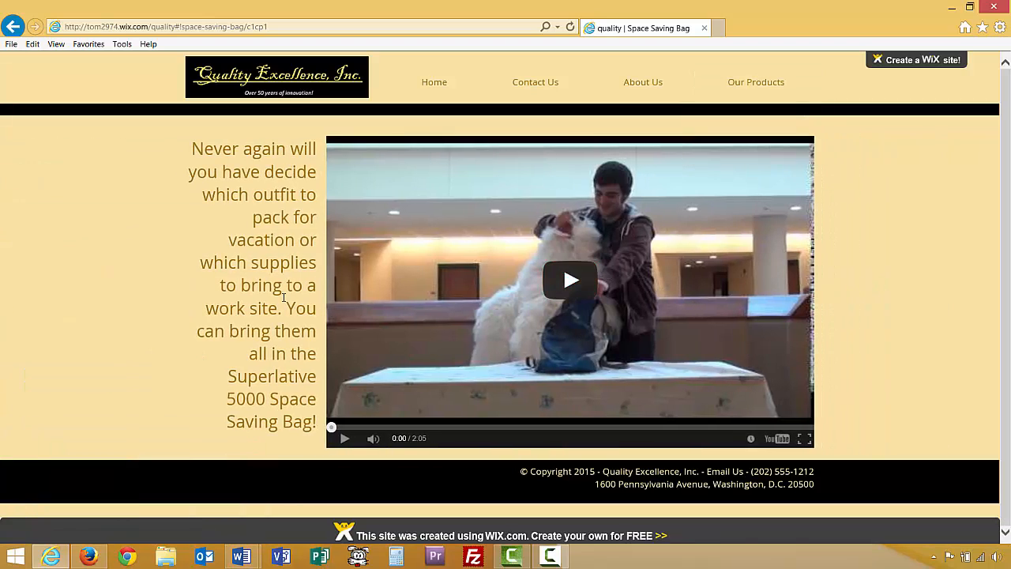
pyautogui.click(241, 555)
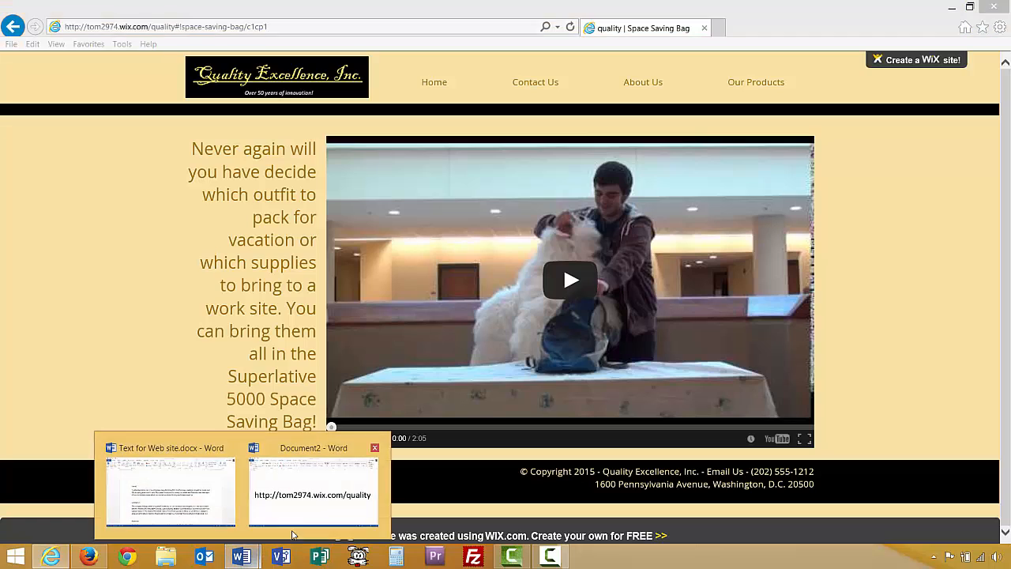
pyautogui.click(292, 536)
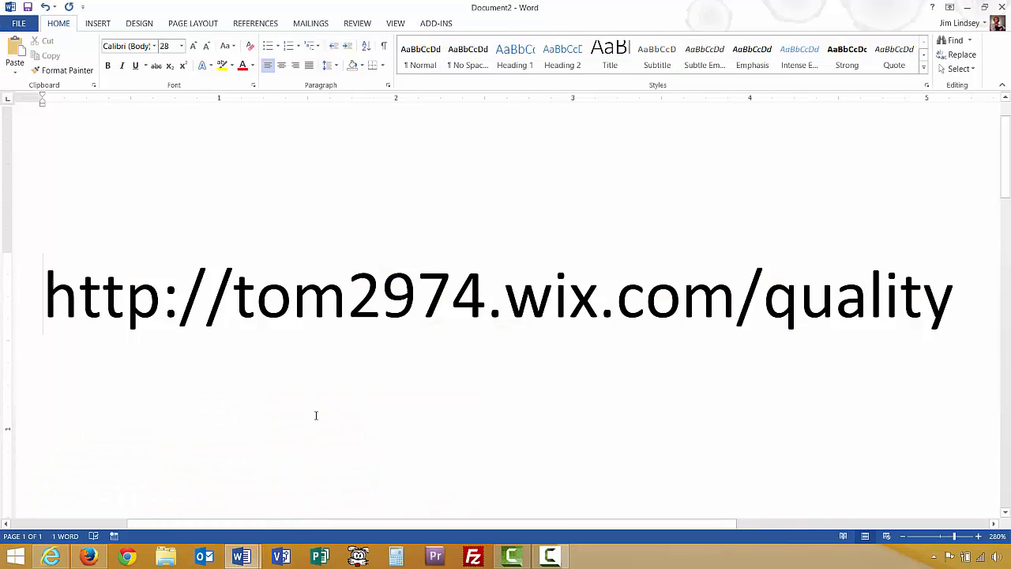